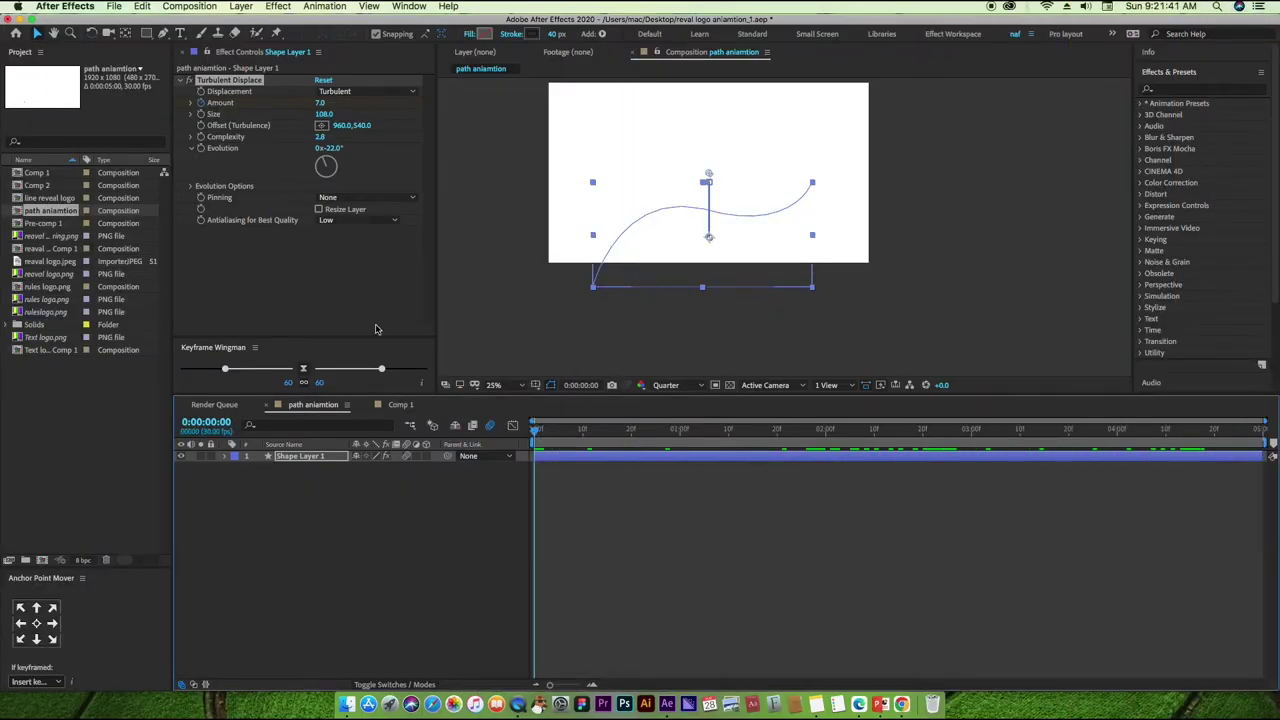
# Preview the drawn-on stroke, then collapse Turbulent Displace in Effect Controls.
pyautogui.press('space')
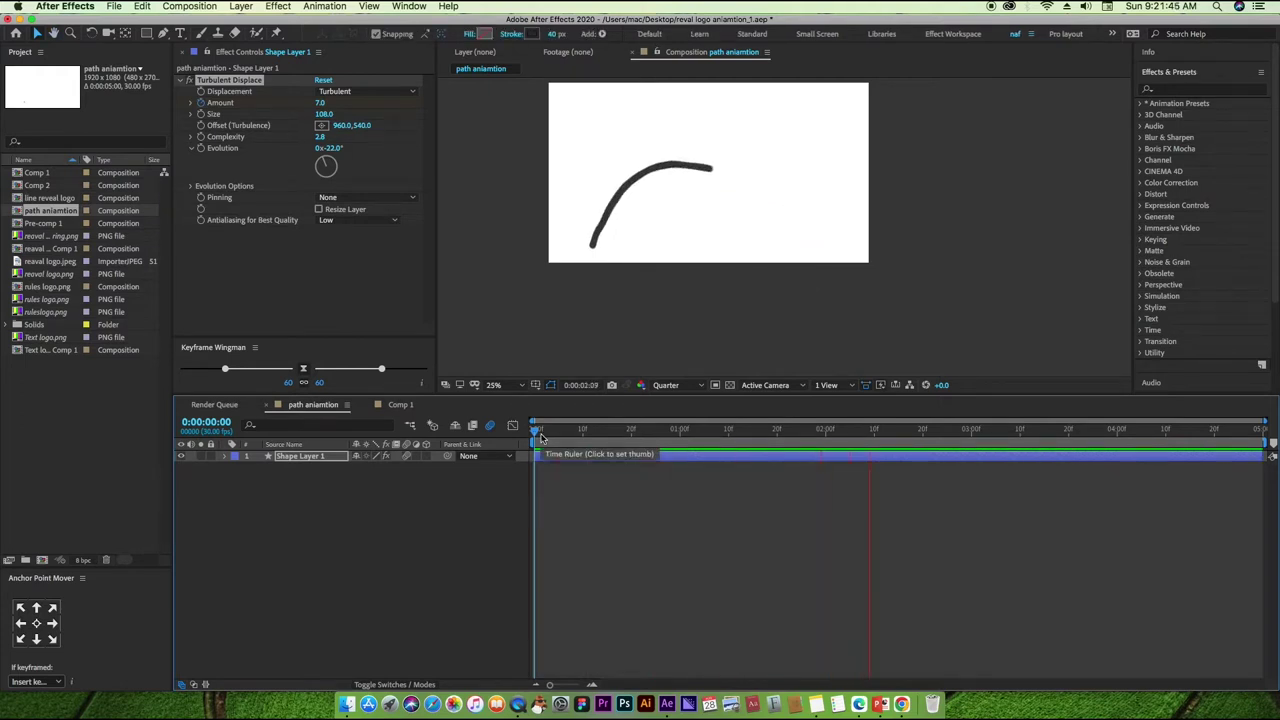
pyautogui.press('space')
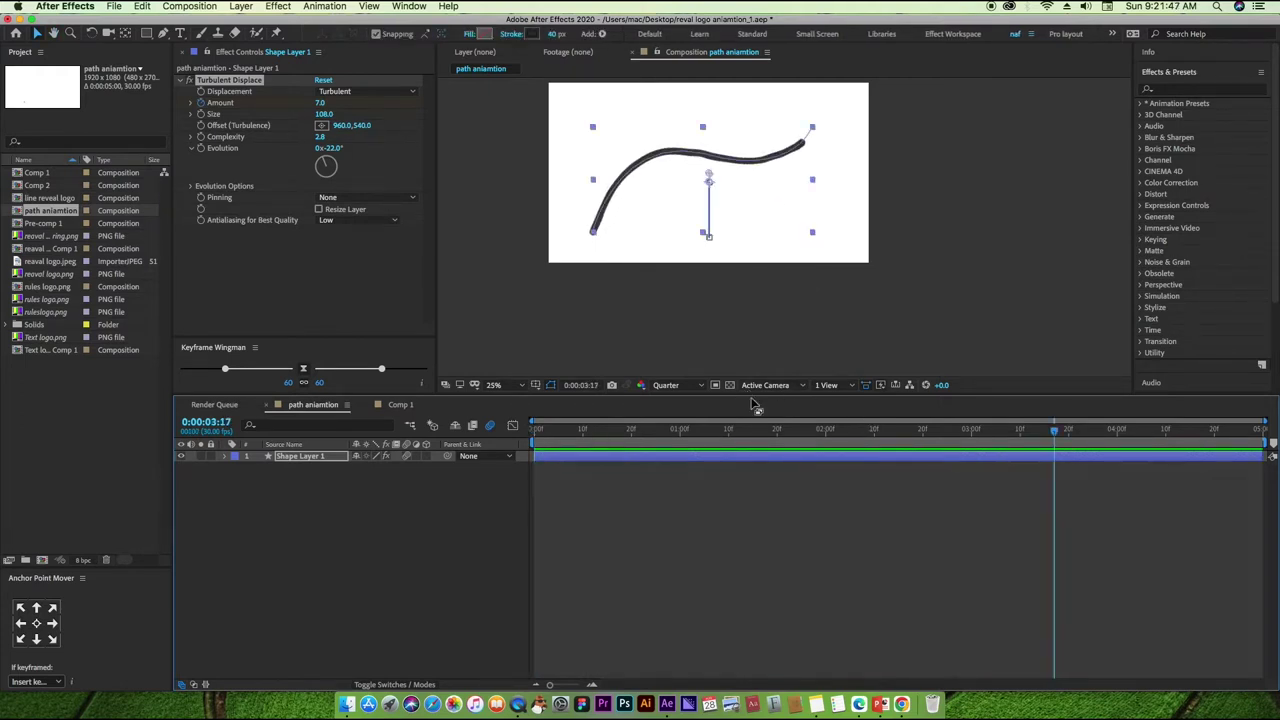
pyautogui.click(190, 90)
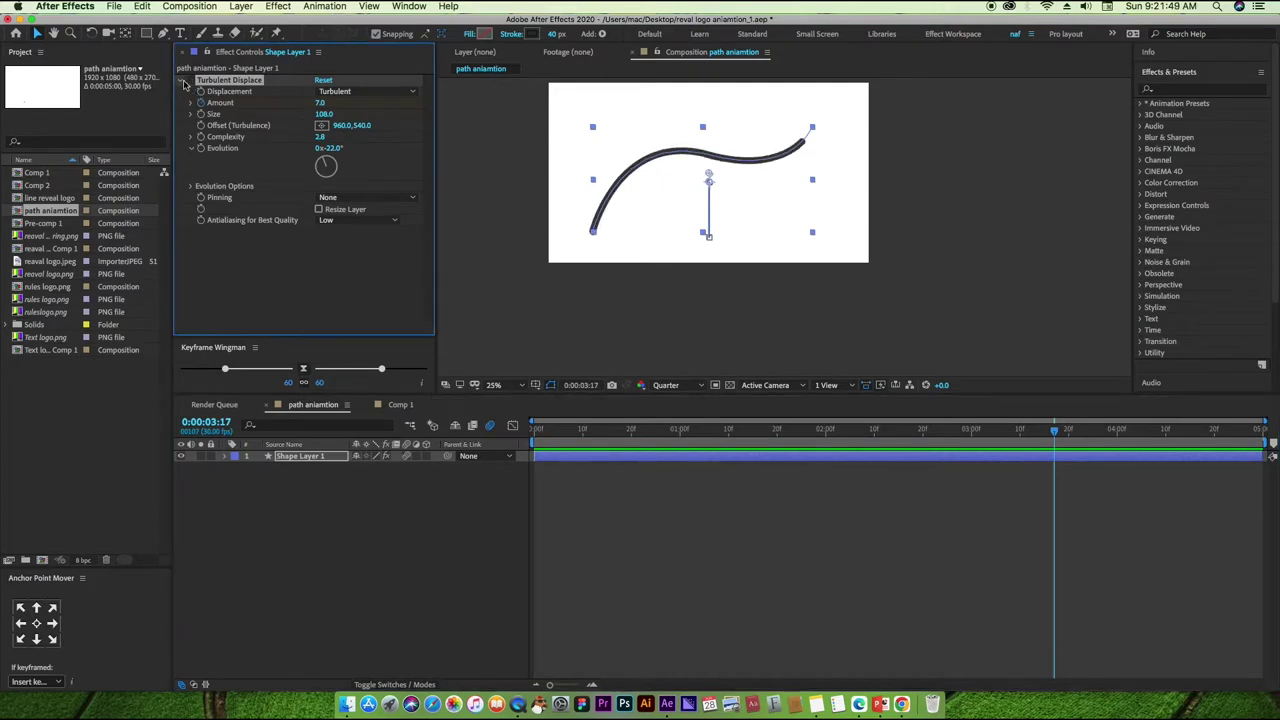
pyautogui.click(182, 81)
# Scrub back to an earlier frame and bring up Comp 1.
pyautogui.click(171, 439)
pyautogui.moveTo(1048, 434); pyautogui.dragTo(680, 430)
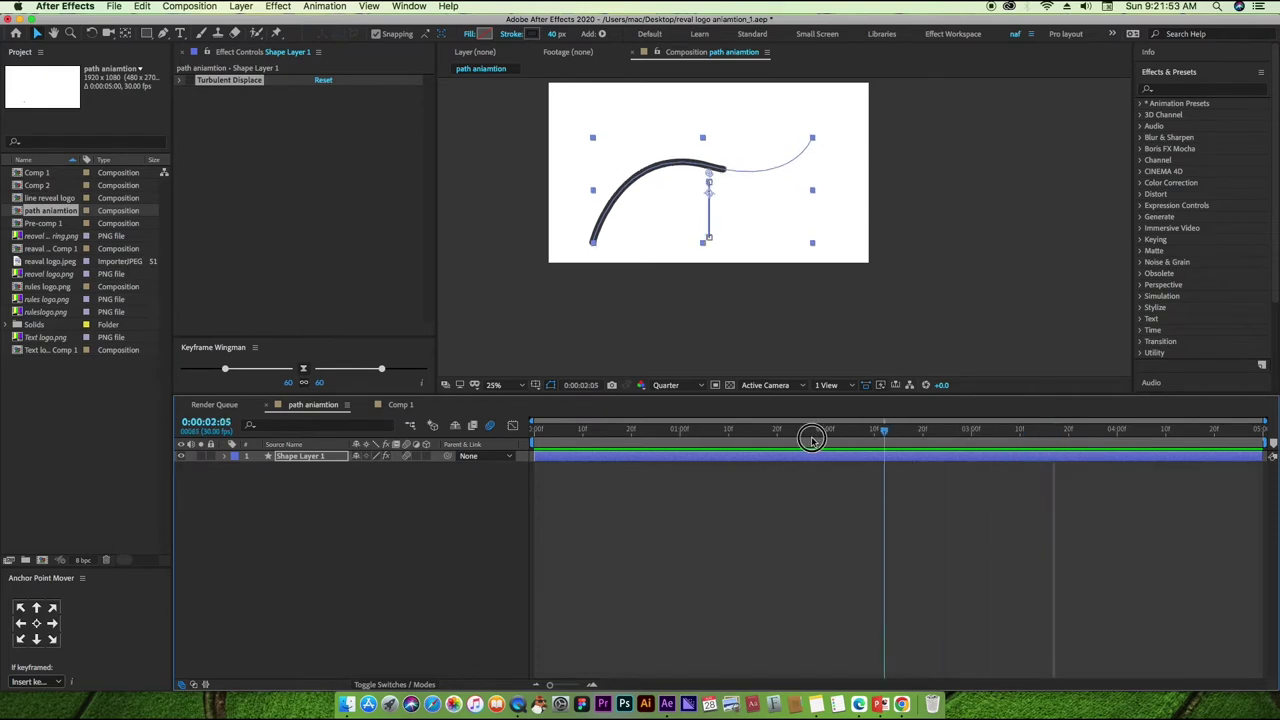
pyautogui.click(395, 405)
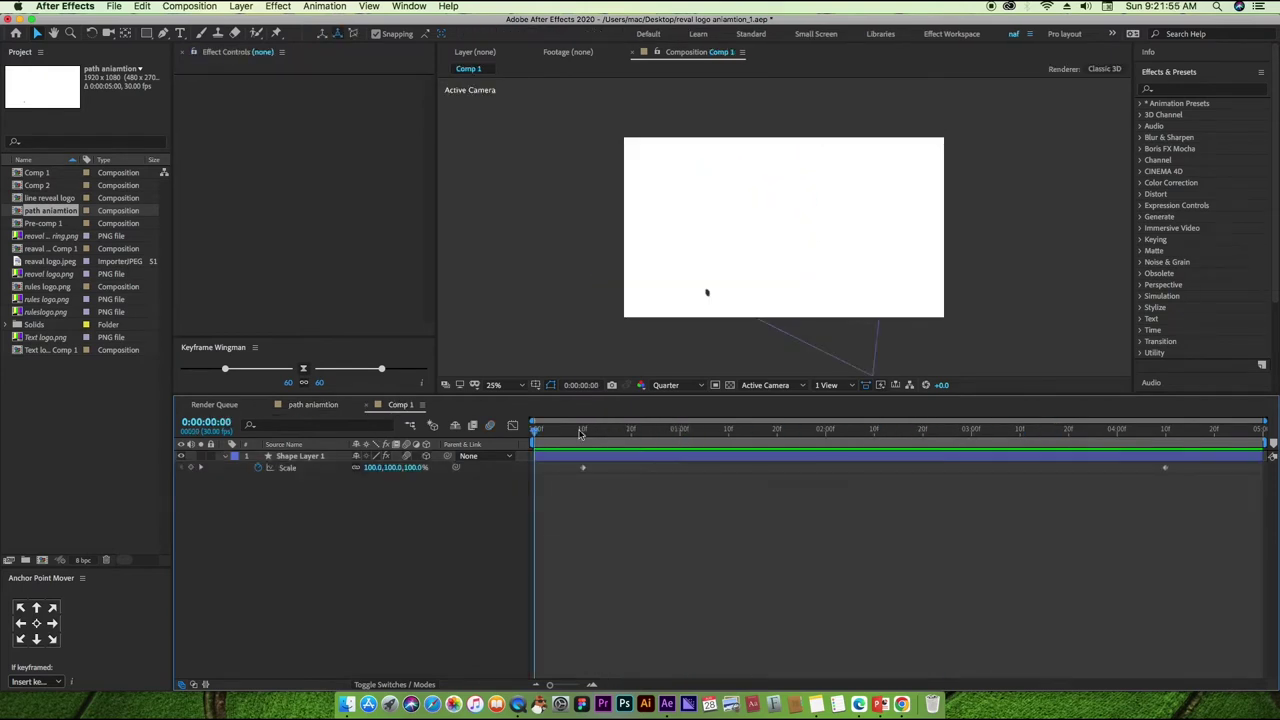
pyautogui.moveTo(540, 432); pyautogui.dragTo(880, 441)
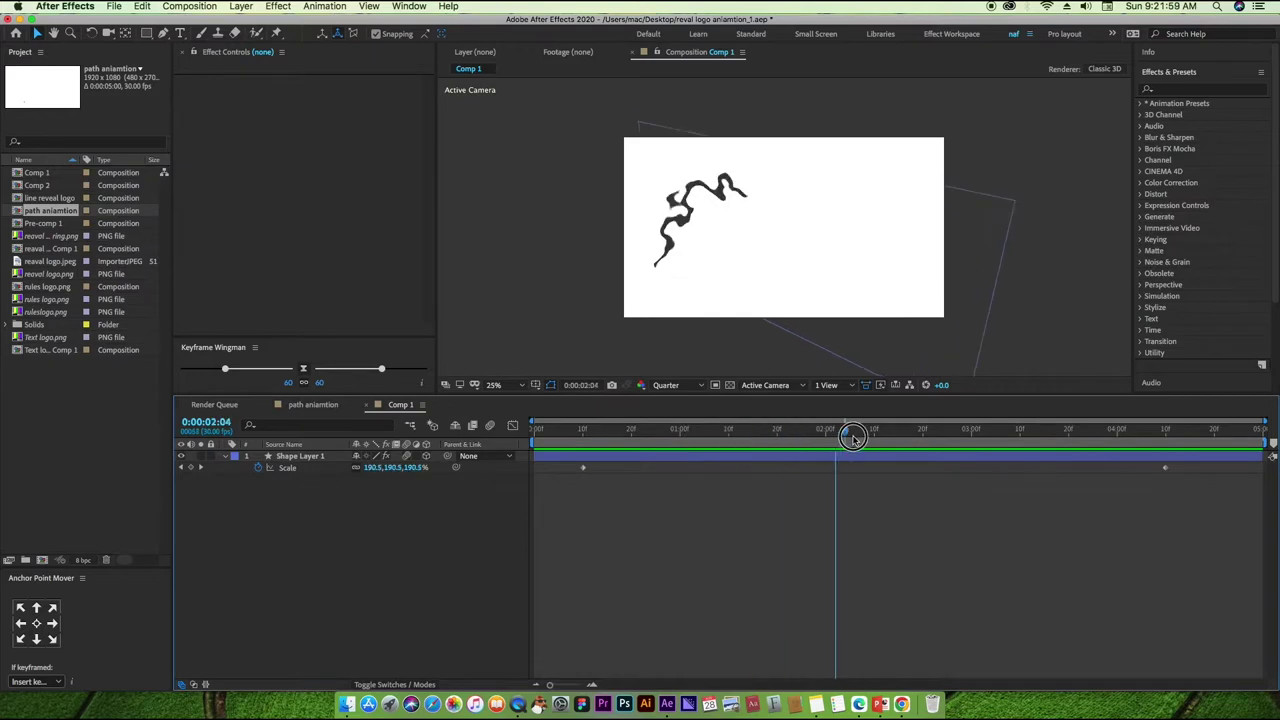
pyautogui.click(305, 460)
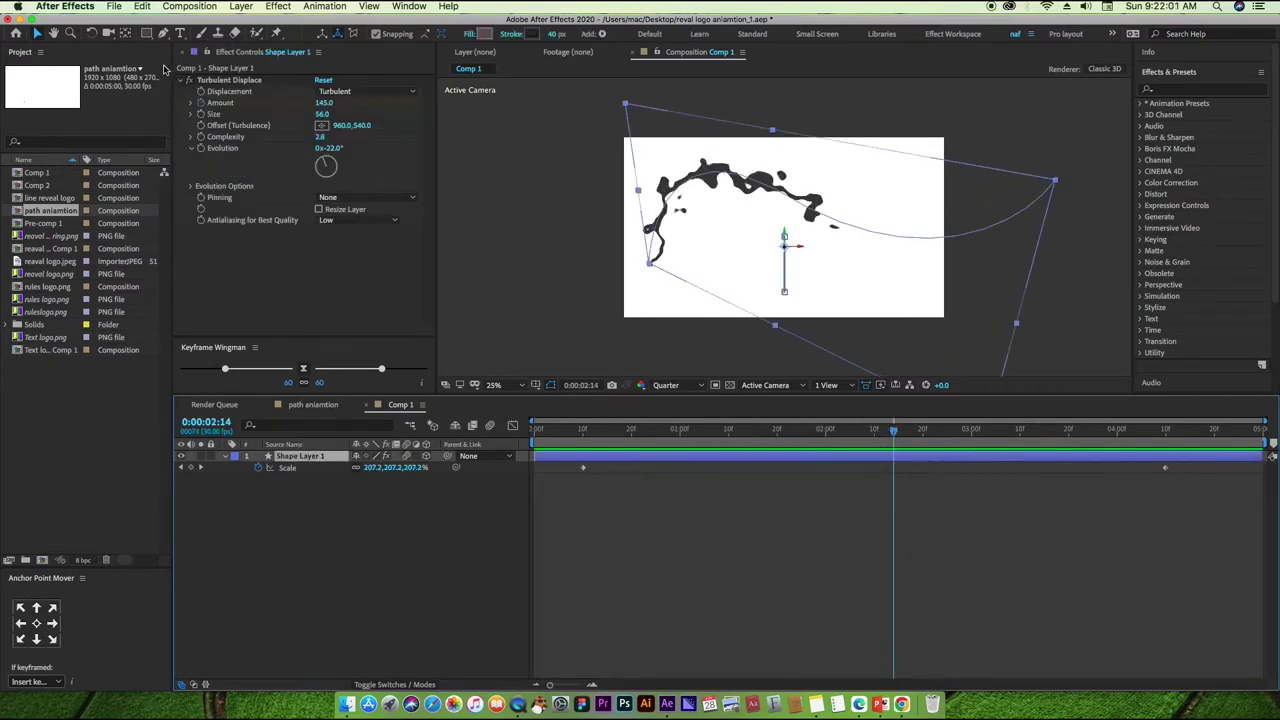
pyautogui.click(191, 82)
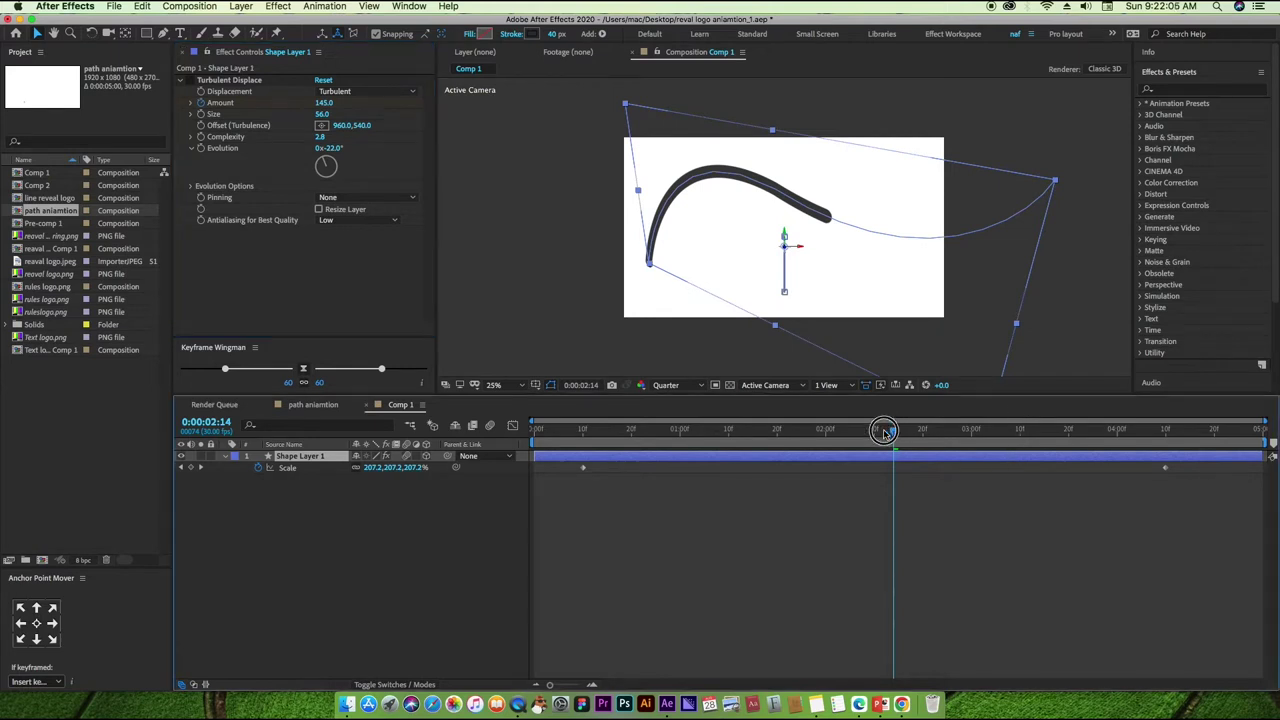
pyautogui.moveTo(898, 446); pyautogui.dragTo(545, 458)
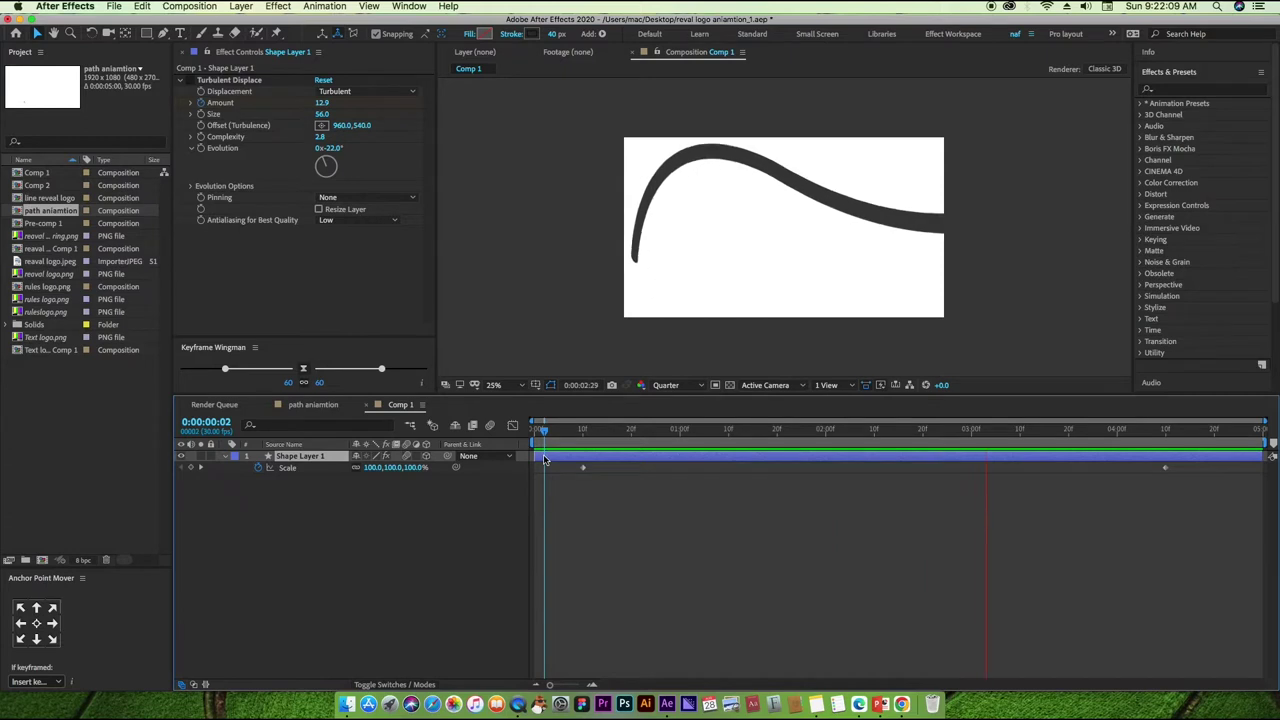
pyautogui.press('space')
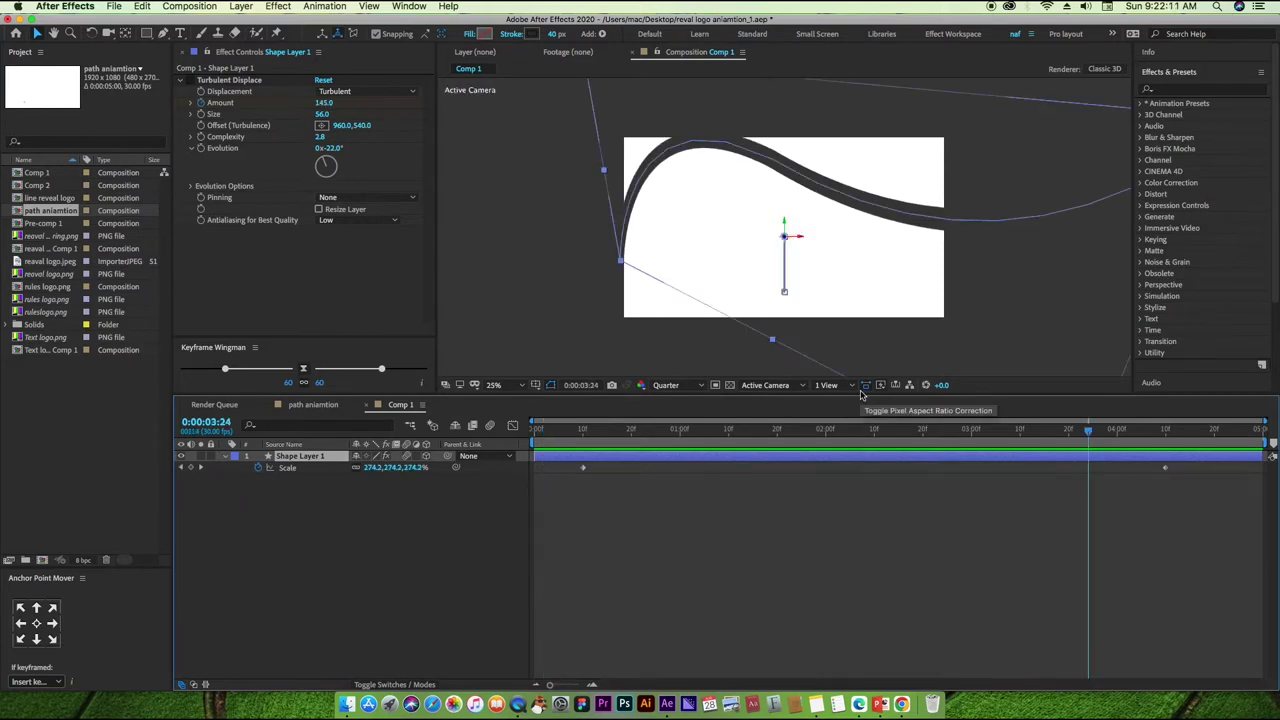
pyautogui.click(190, 80)
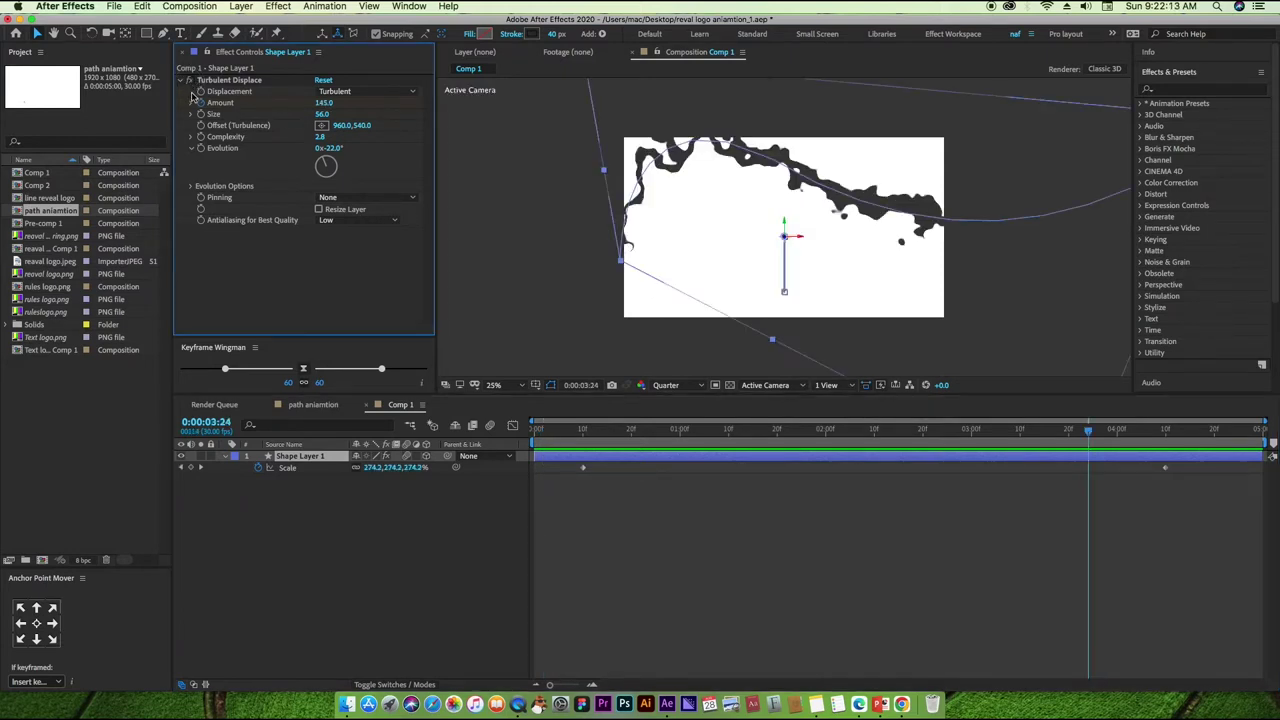
pyautogui.click(181, 81)
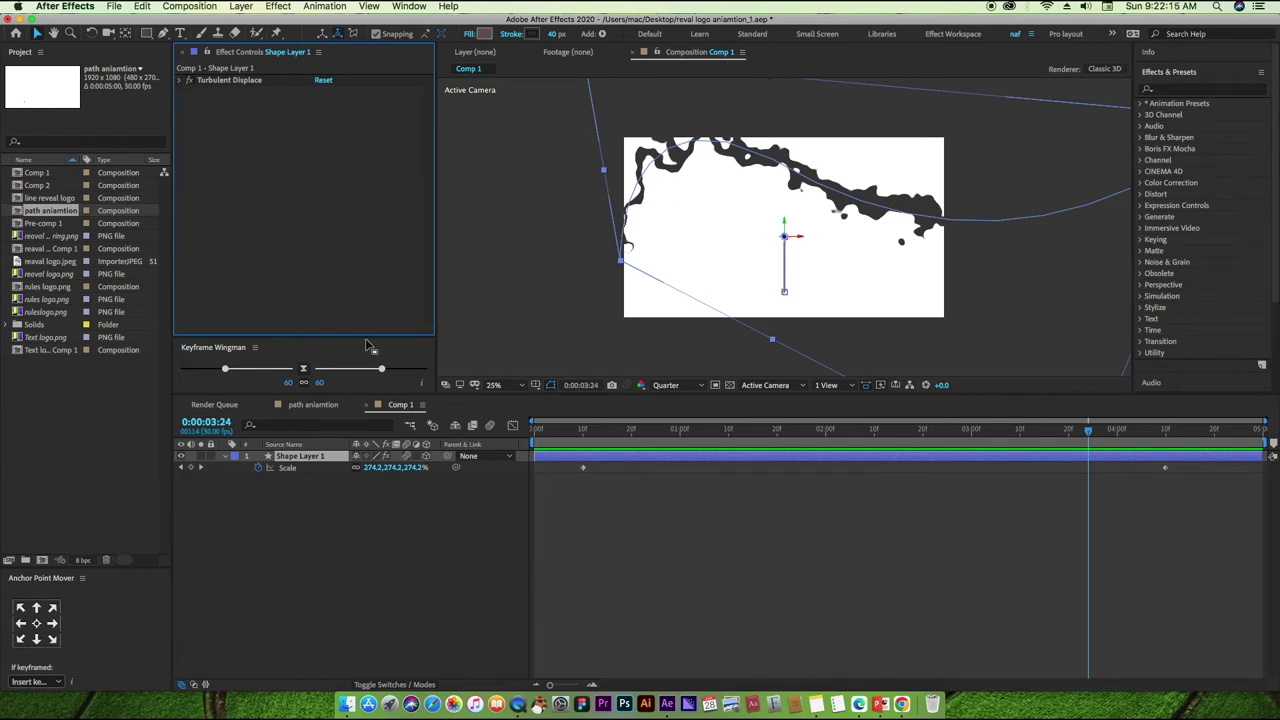
pyautogui.click(310, 405)
pyautogui.click(398, 405)
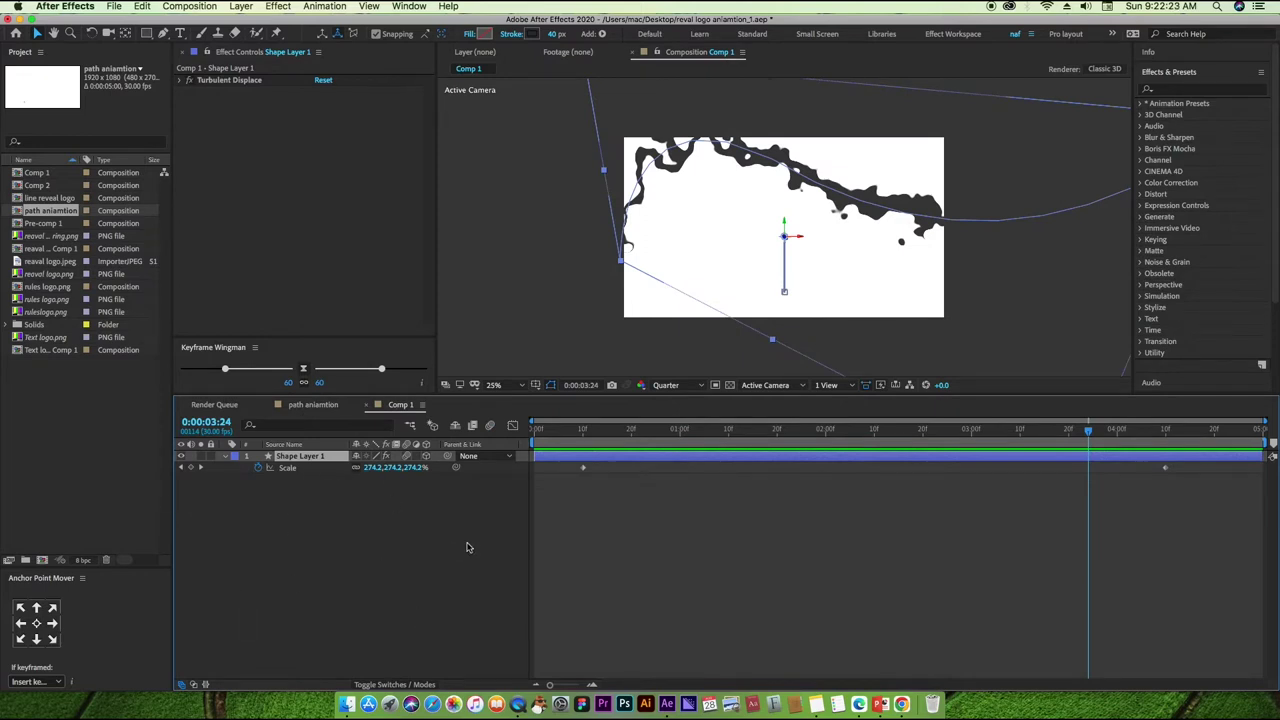
# Create Comp 3 at 1920×1080, 30 fps with a 0:00:10:00 duration.
pyautogui.press('super+n')
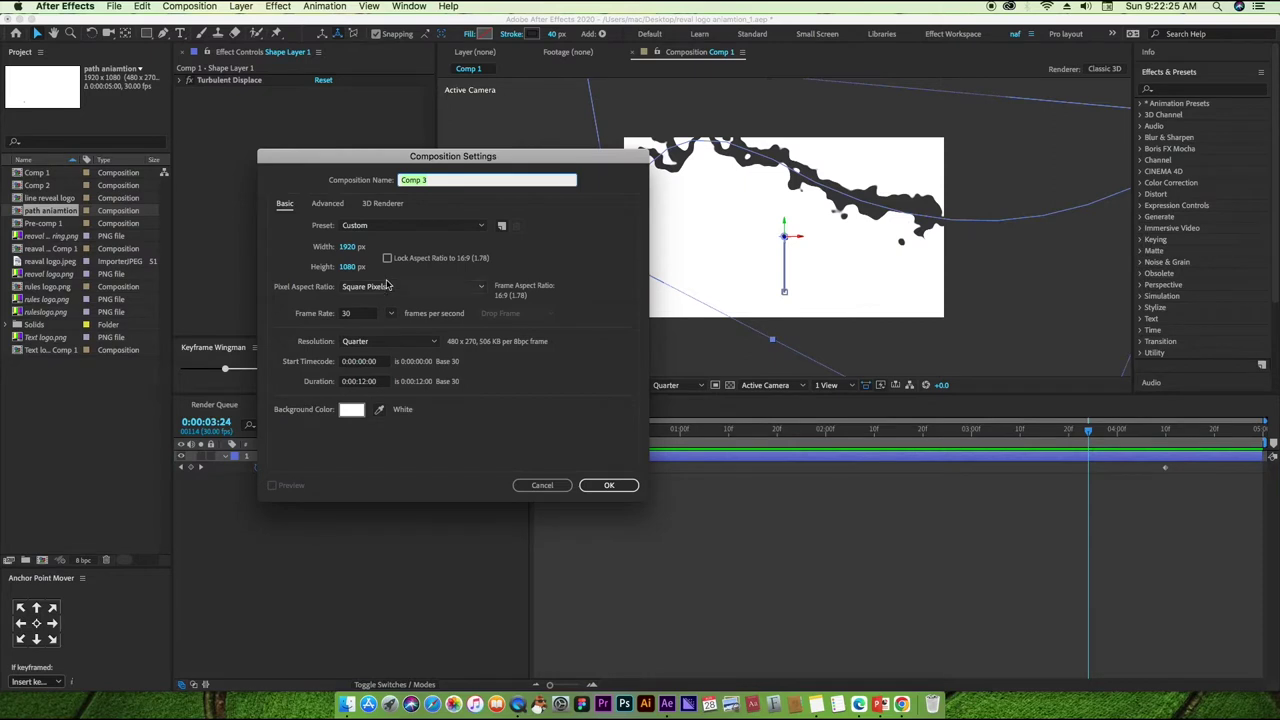
pyautogui.click(364, 384)
pyautogui.write('0')
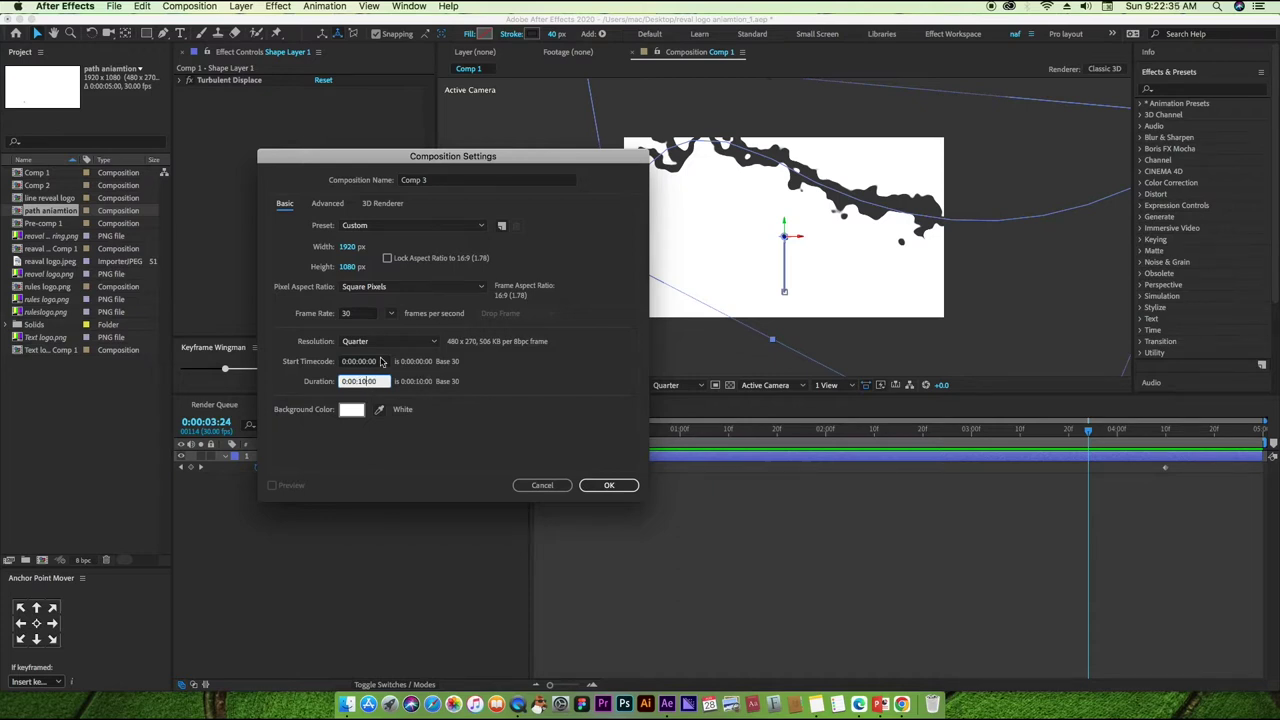
pyautogui.click(614, 485)
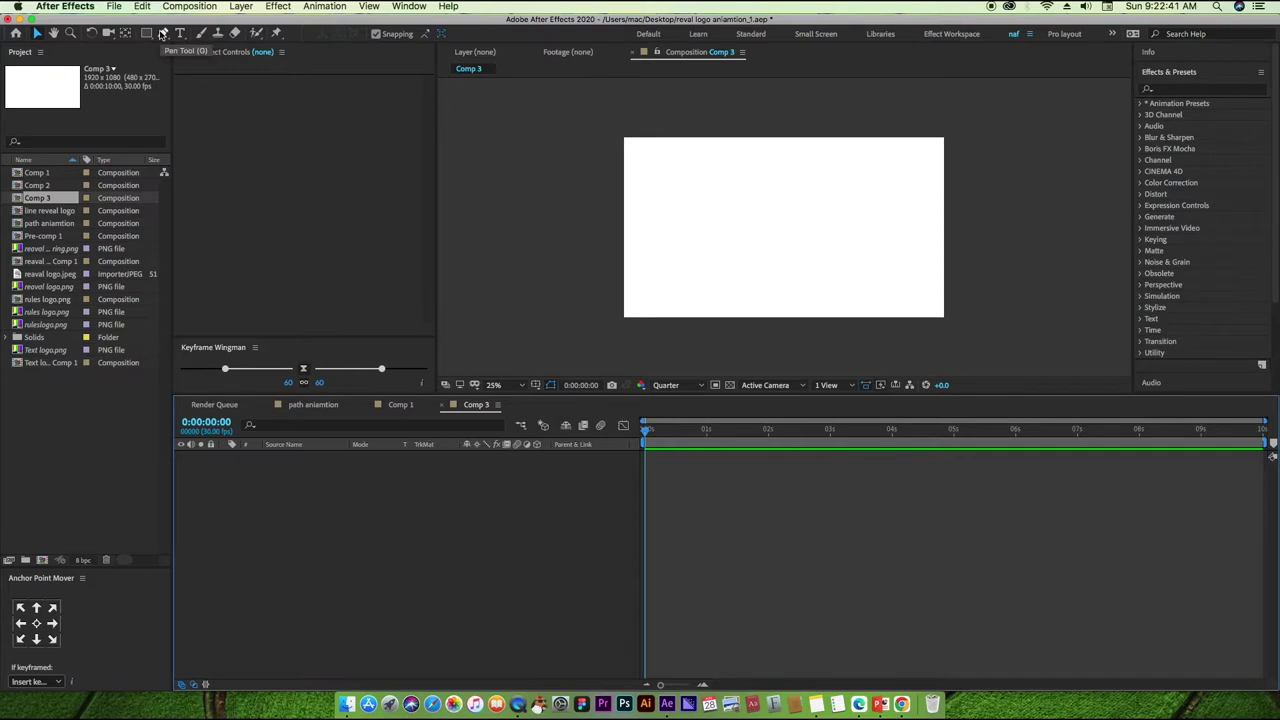
# Draw a three-point S-shaped curve with the Pen tool.
pyautogui.click(162, 33)
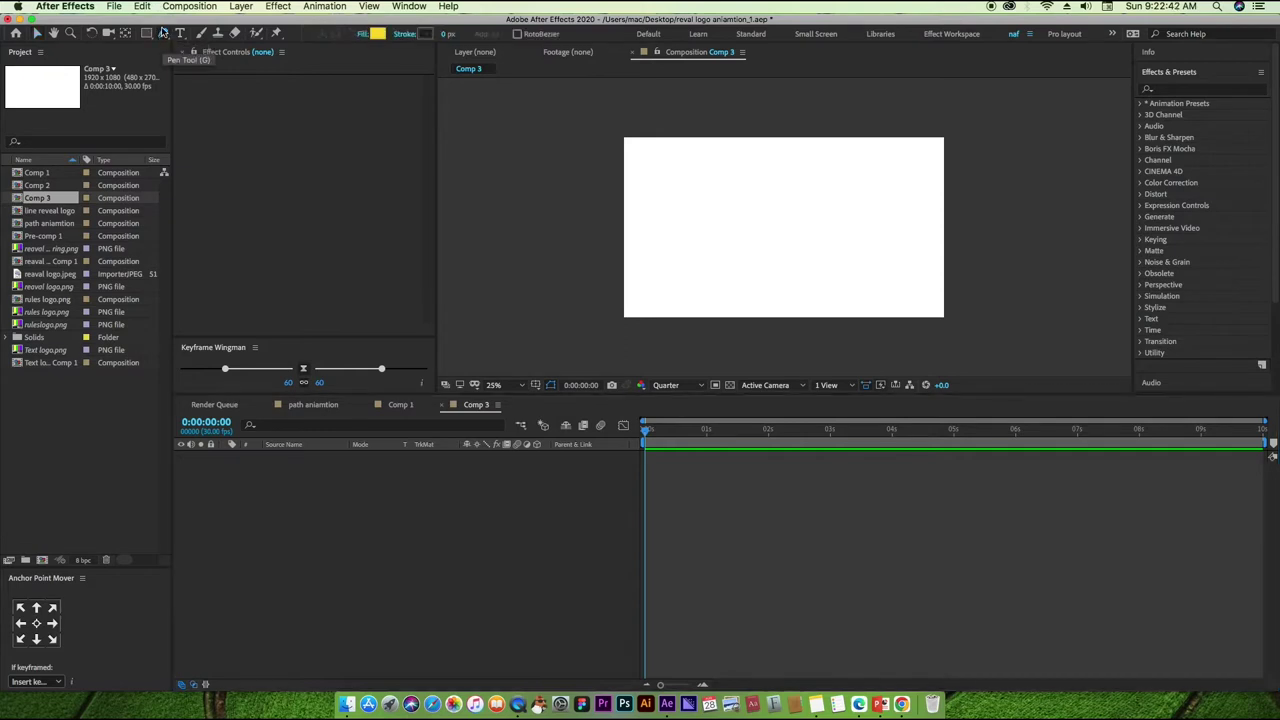
pyautogui.click(656, 298)
pyautogui.moveTo(751, 240); pyautogui.dragTo(840, 237)
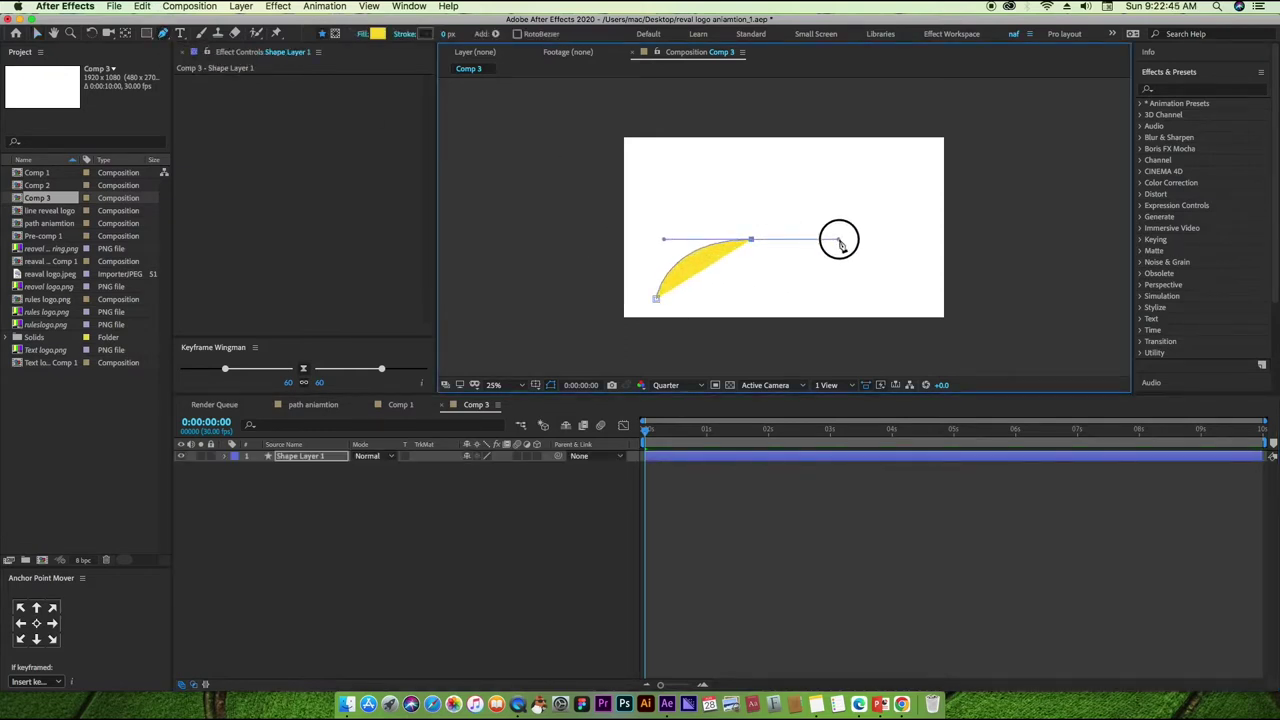
pyautogui.moveTo(884, 190); pyautogui.dragTo(898, 167)
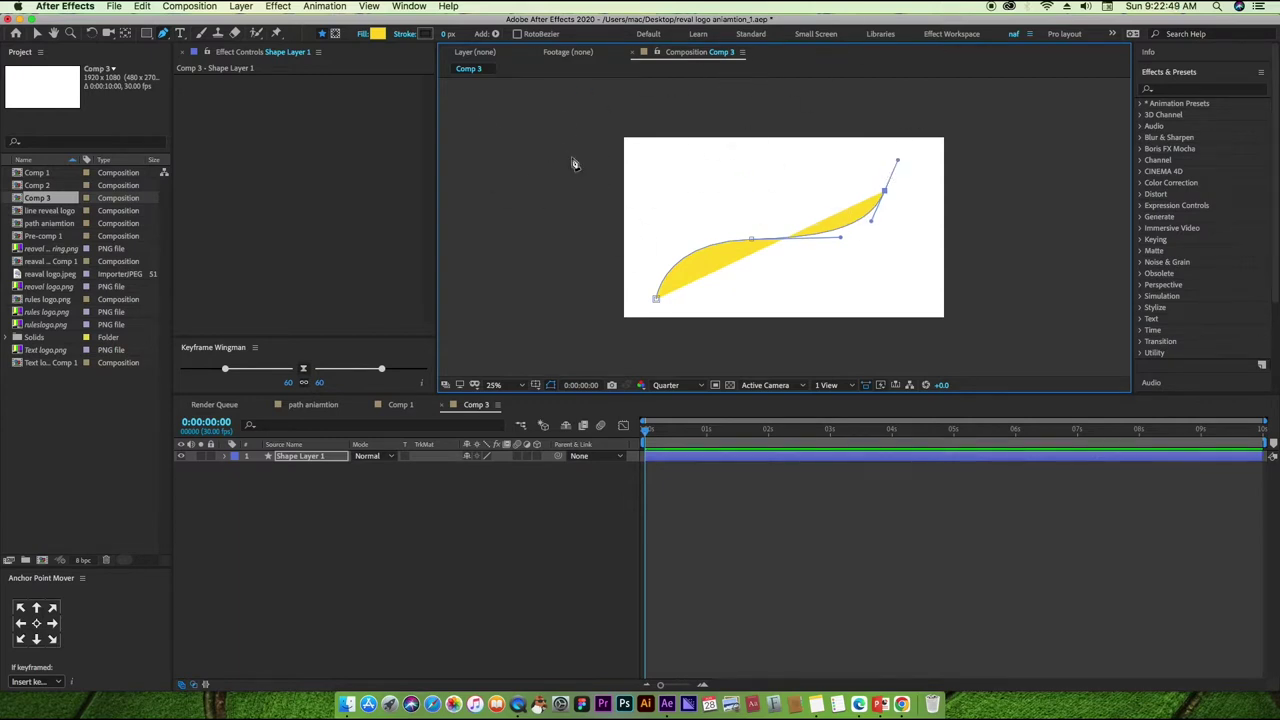
# Set the shape's Fill to None and its stroke width to 40 px.
pyautogui.click(363, 35)
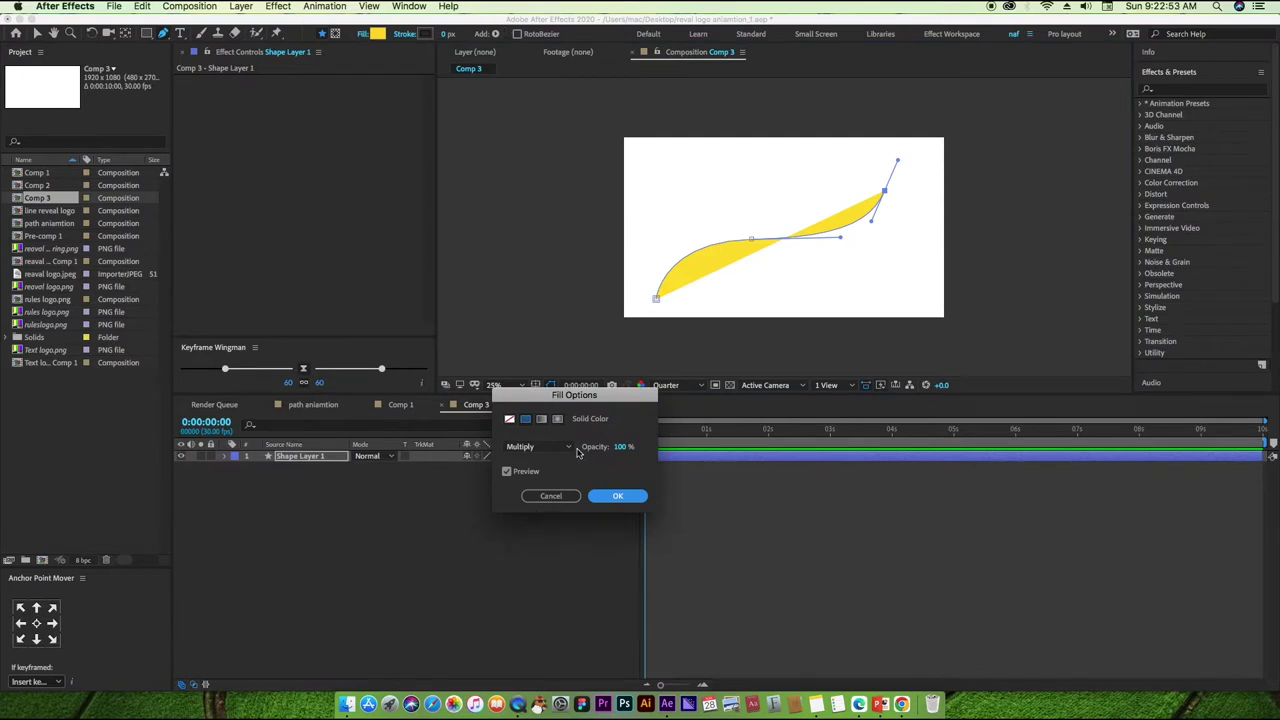
pyautogui.click(510, 420)
pyautogui.click(613, 496)
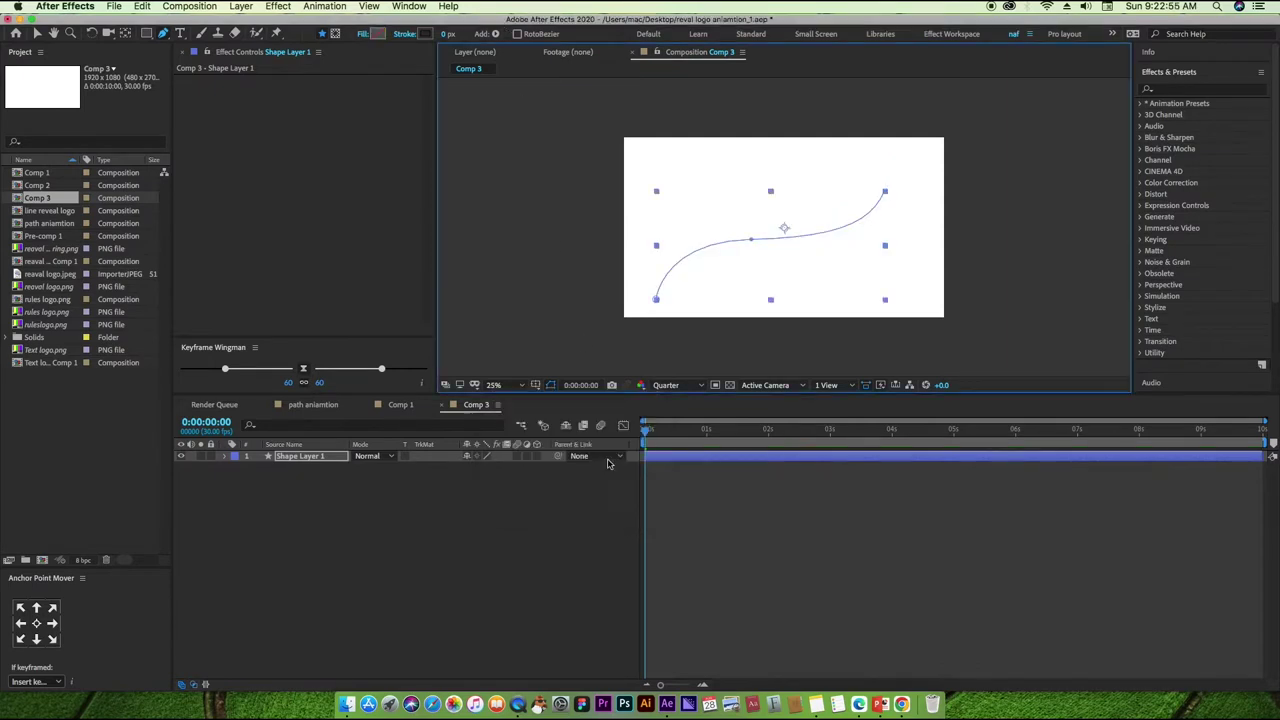
pyautogui.moveTo(447, 35); pyautogui.dragTo(481, 36)
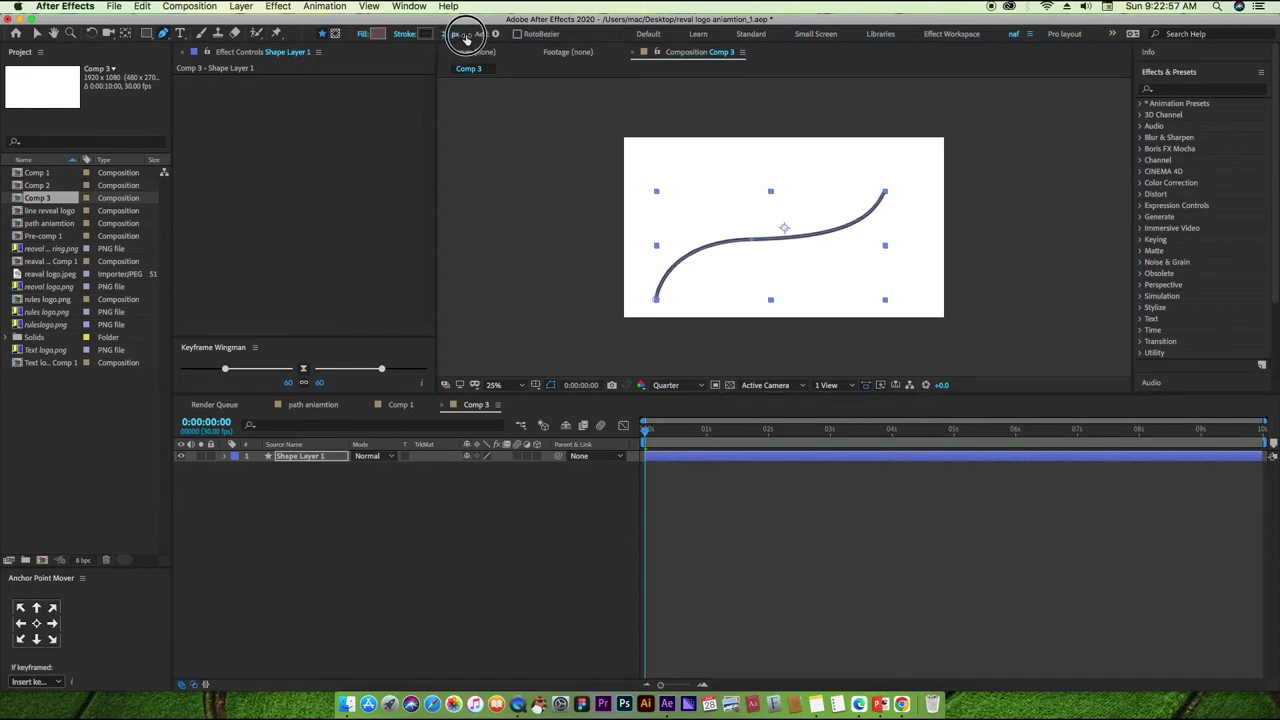
pyautogui.moveTo(481, 36); pyautogui.dragTo(477, 39)
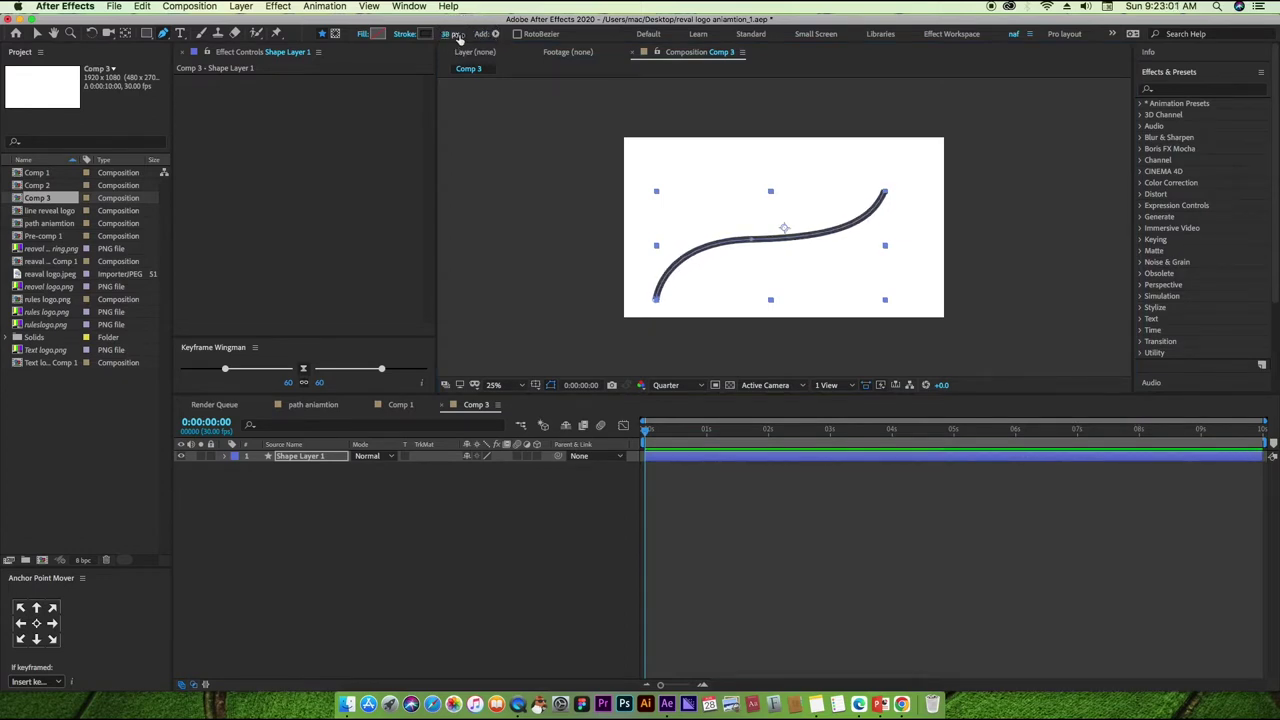
pyautogui.write('40')
pyautogui.press('Return')
pyautogui.moveTo(648, 435); pyautogui.dragTo(650, 452)
pyautogui.click(200, 685)
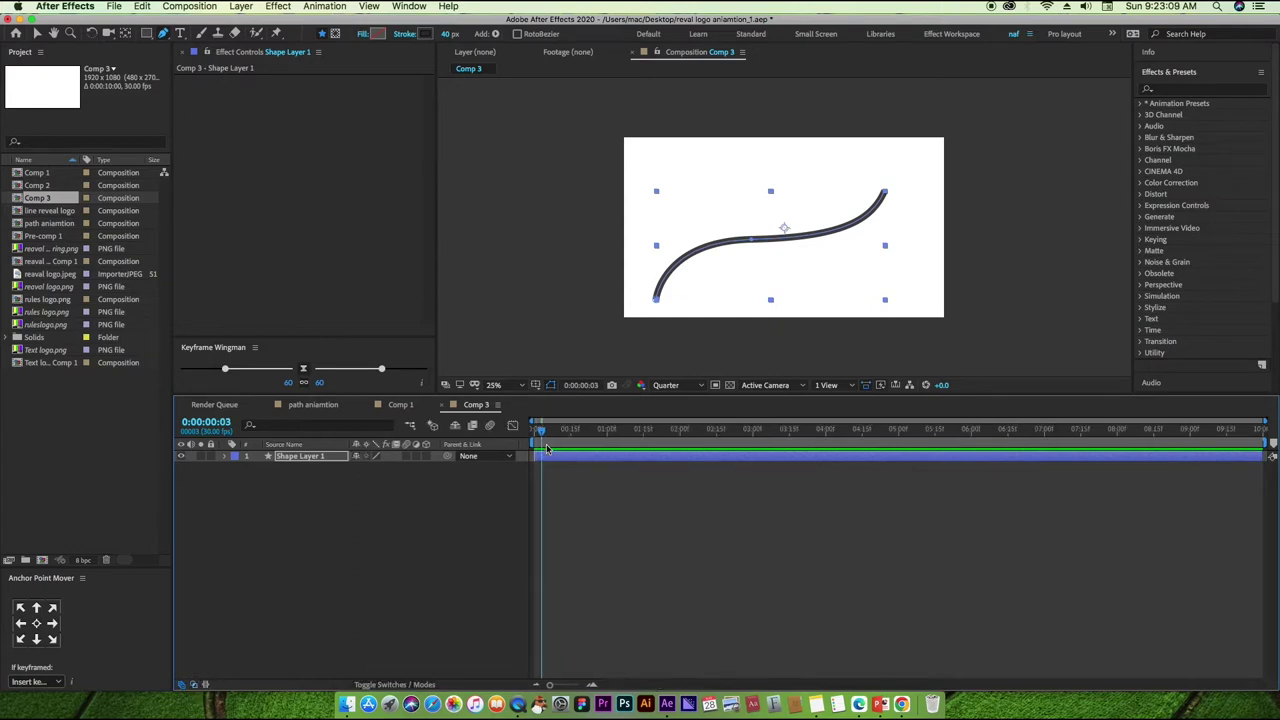
# Add Trim Paths to Shape Layer 1 and expand its properties.
pyautogui.moveTo(537, 430); pyautogui.dragTo(493, 456)
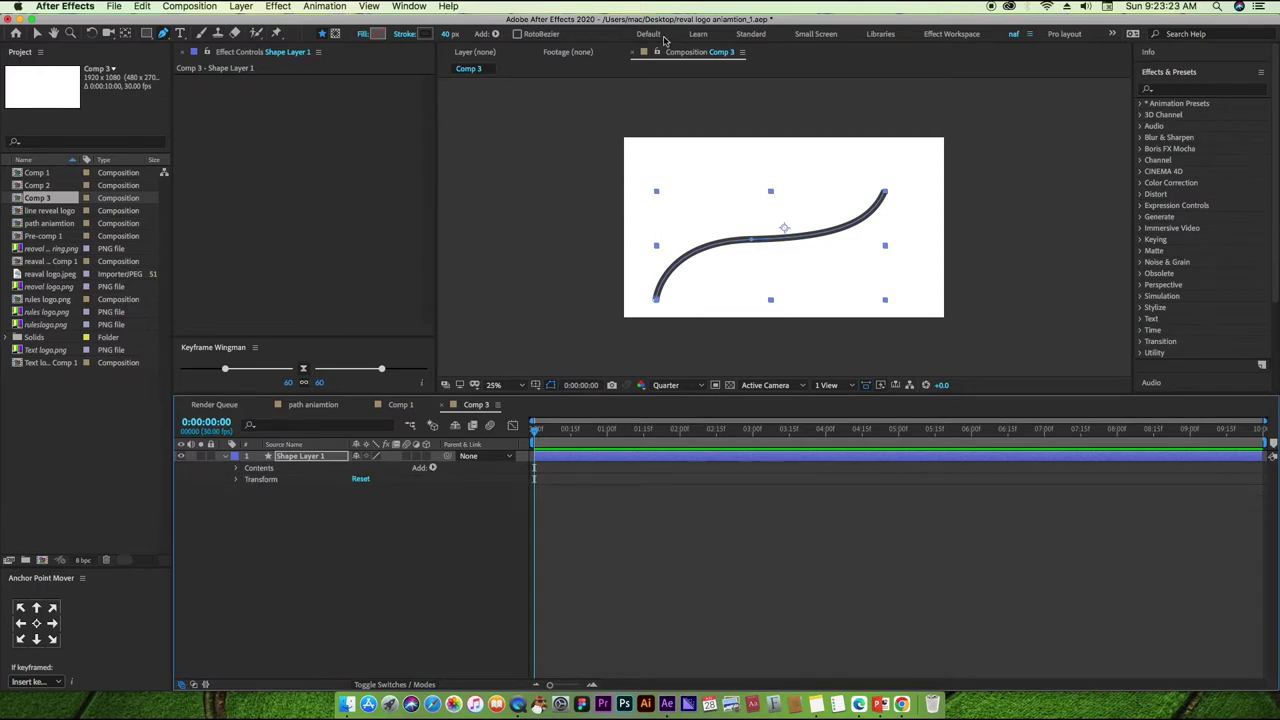
pyautogui.click(496, 35)
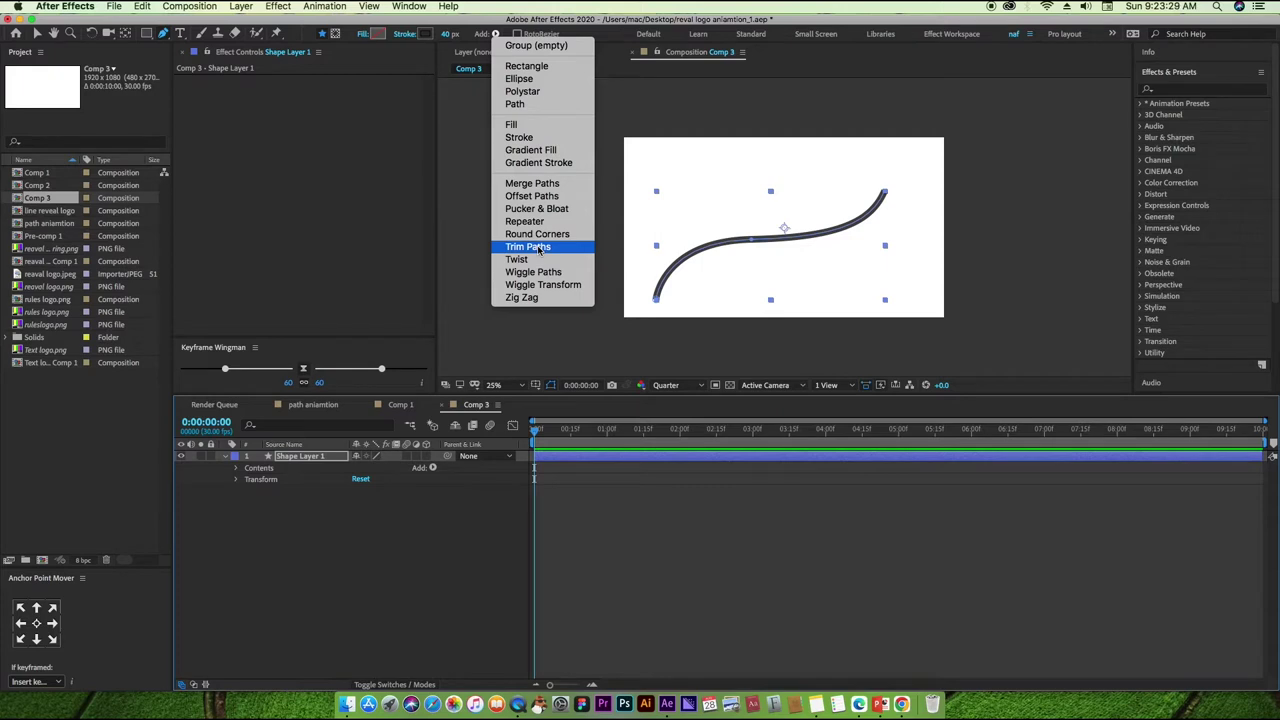
pyautogui.click(540, 250)
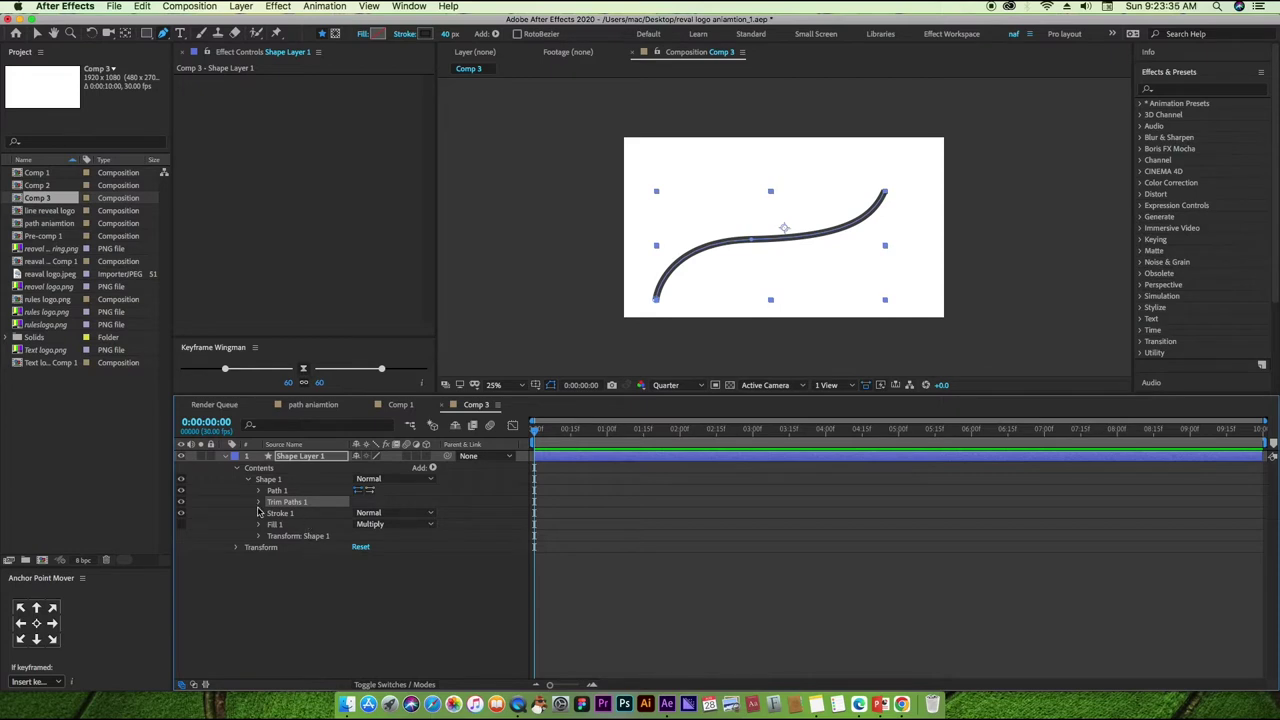
pyautogui.click(259, 501)
pyautogui.moveTo(359, 518)
pyautogui.mouseDown()
pyautogui.moveTo(428, 521)
pyautogui.moveTo(283, 516)
pyautogui.mouseUp()
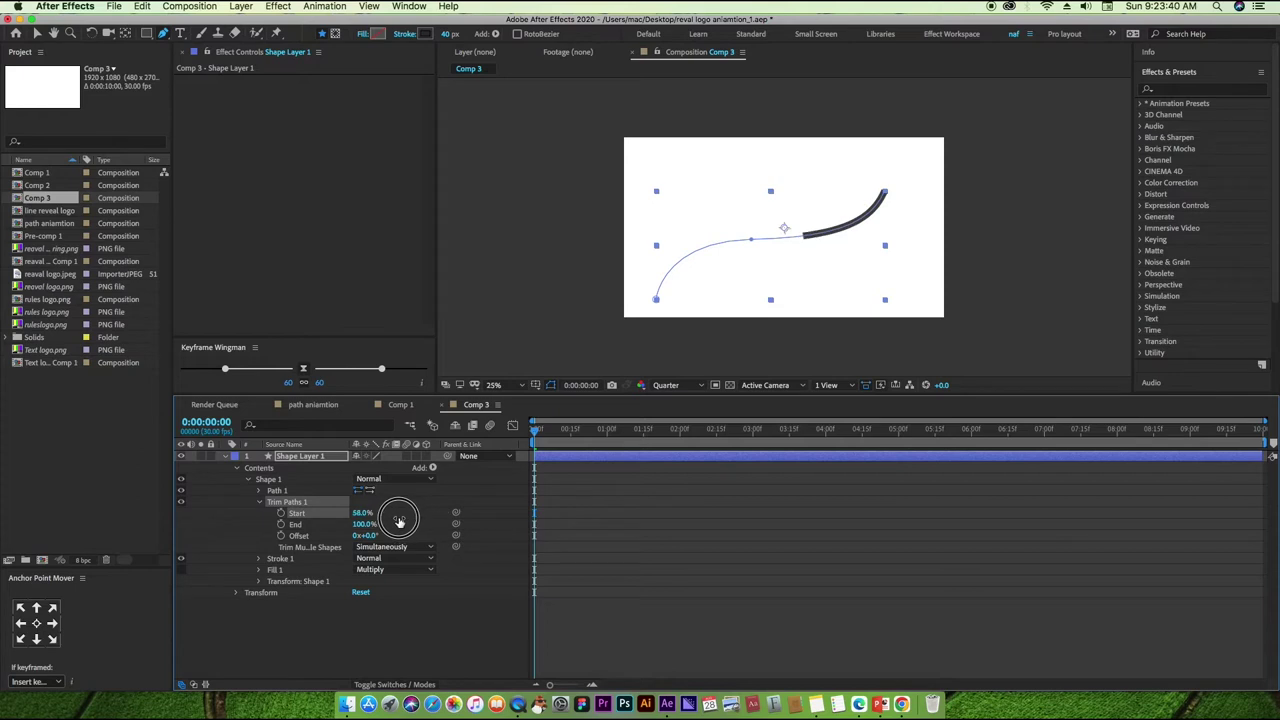
# Keyframe Trim Paths Start from 0% at 0s to 100% at 6 seconds and preview.
pyautogui.click(281, 513)
pyautogui.moveTo(535, 433); pyautogui.dragTo(975, 441)
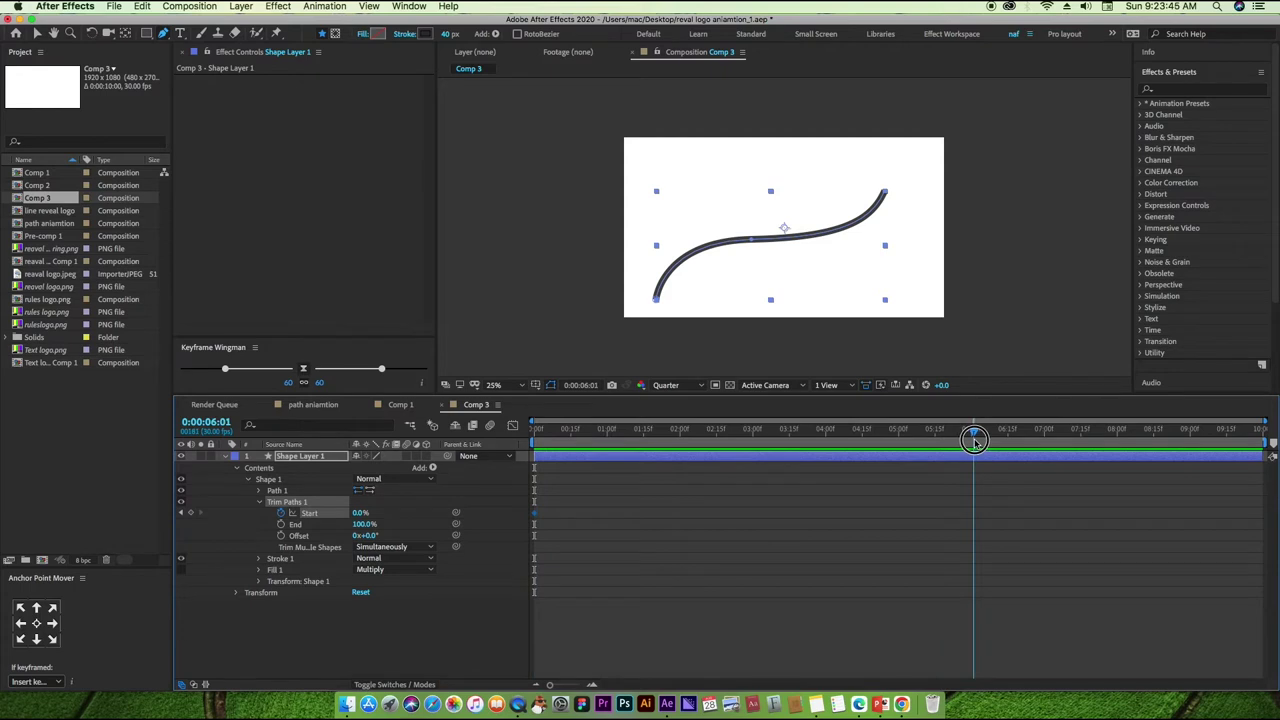
pyautogui.moveTo(975, 441); pyautogui.dragTo(971, 441)
pyautogui.moveTo(360, 513); pyautogui.dragTo(523, 517)
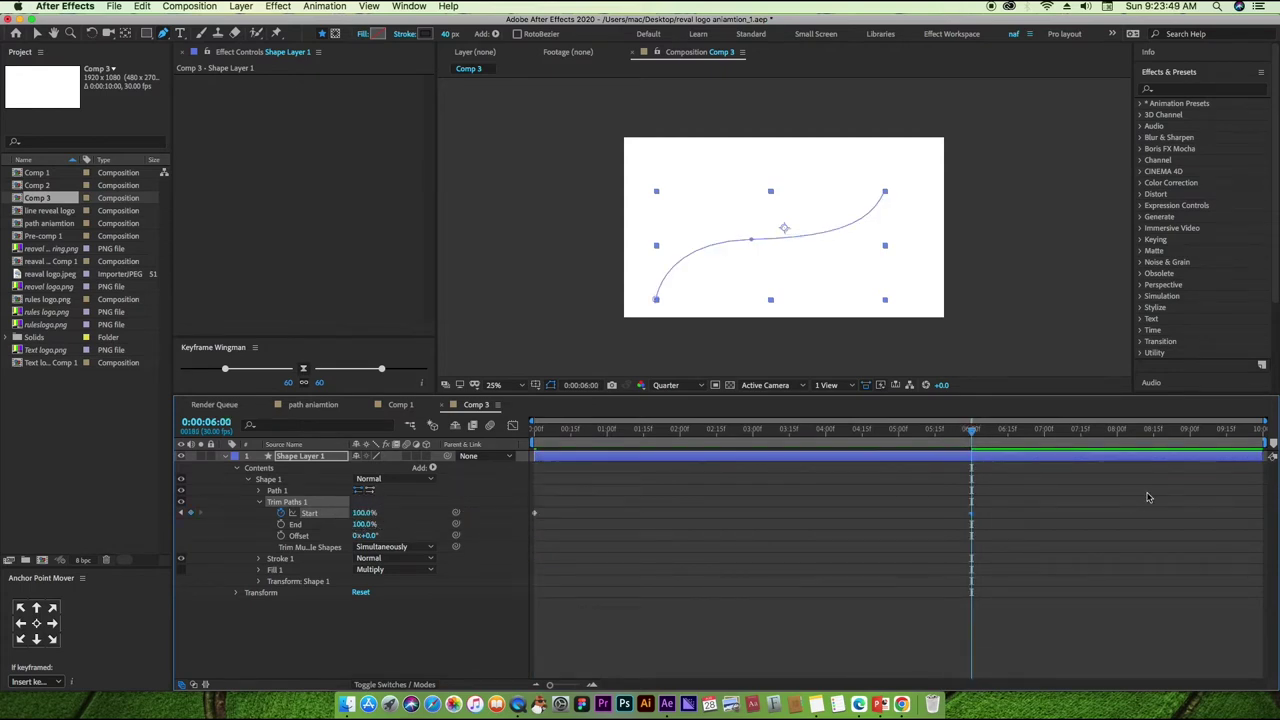
pyautogui.press('Home')
pyautogui.press('space')
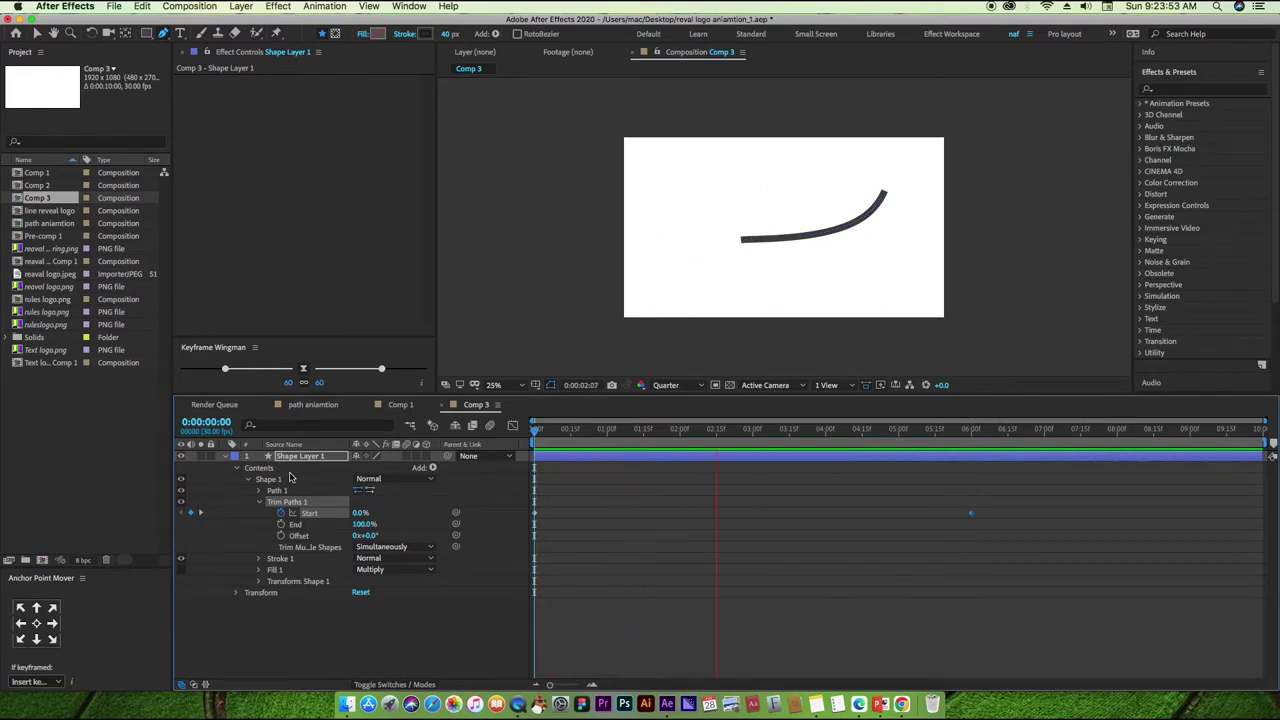
pyautogui.click(1005, 521)
# Apply Easy Ease In to the six-second keyframe and Easy Ease Out to the first.
pyautogui.click(970, 514)
pyautogui.rightClick(970, 515)
pyautogui.moveTo(1050, 668)
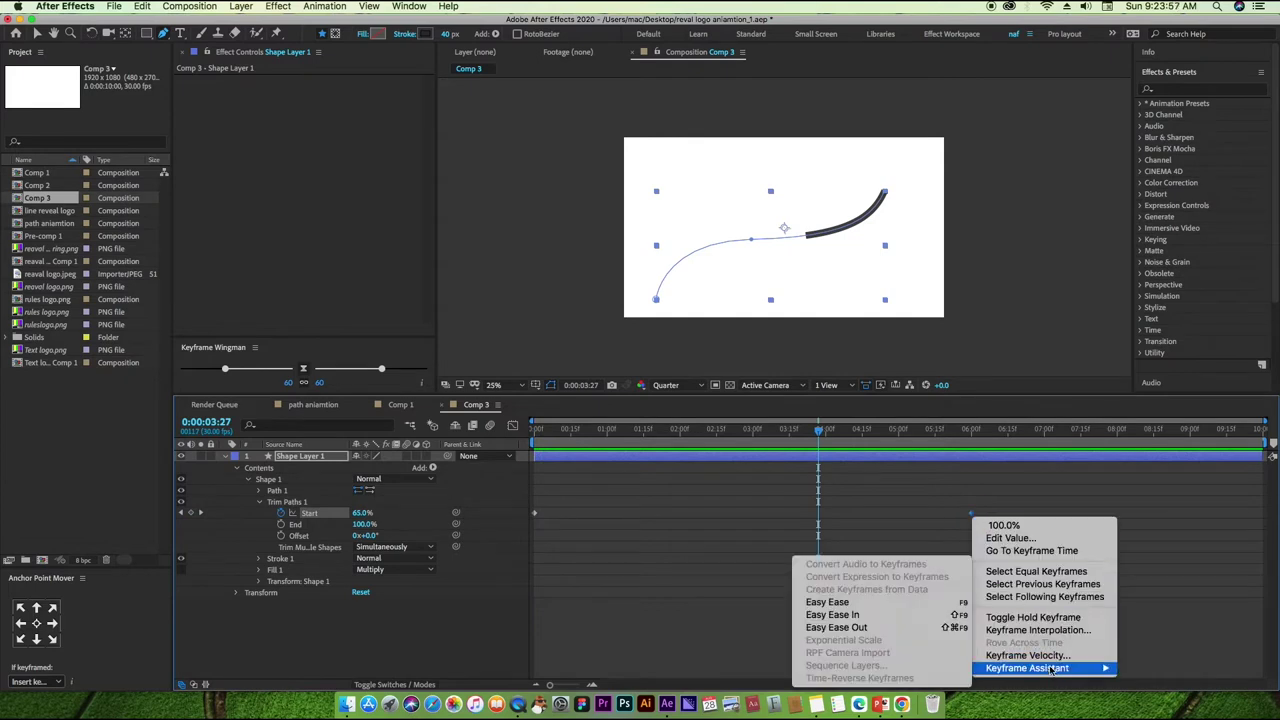
pyautogui.moveTo(990, 668)
pyautogui.click(855, 615)
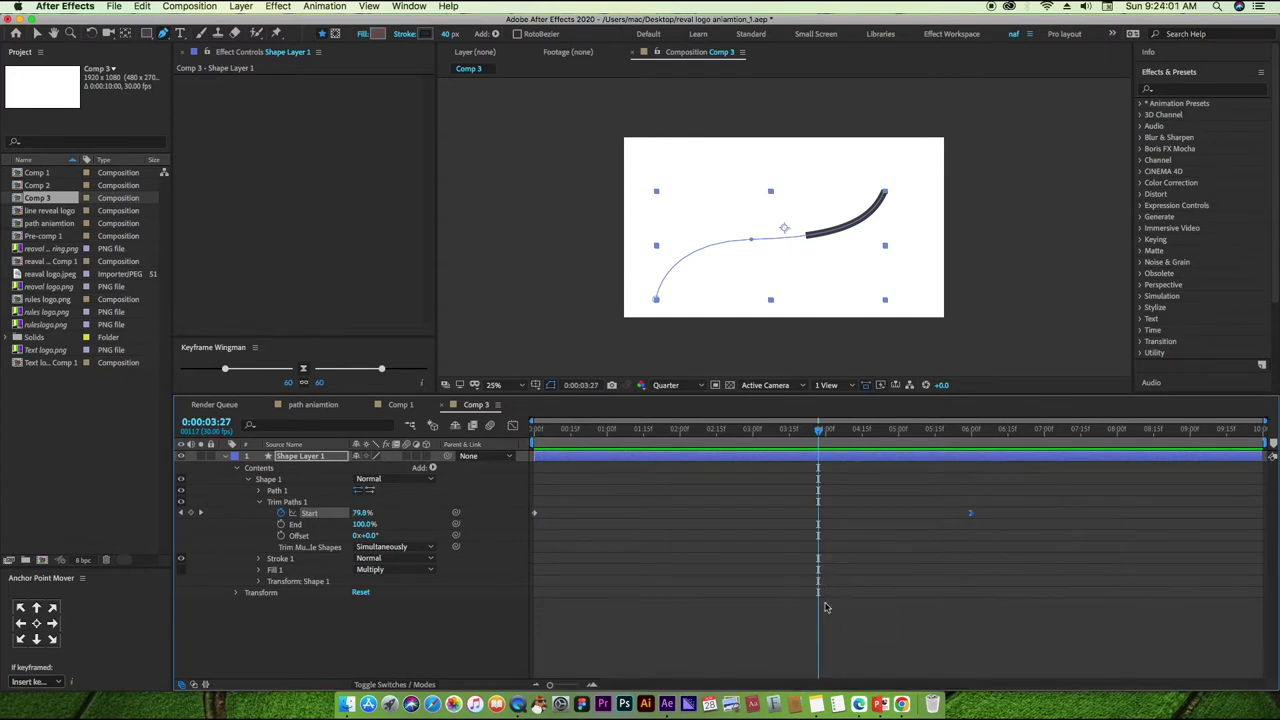
pyautogui.click(535, 514)
pyautogui.rightClick(535, 516)
pyautogui.moveTo(620, 670)
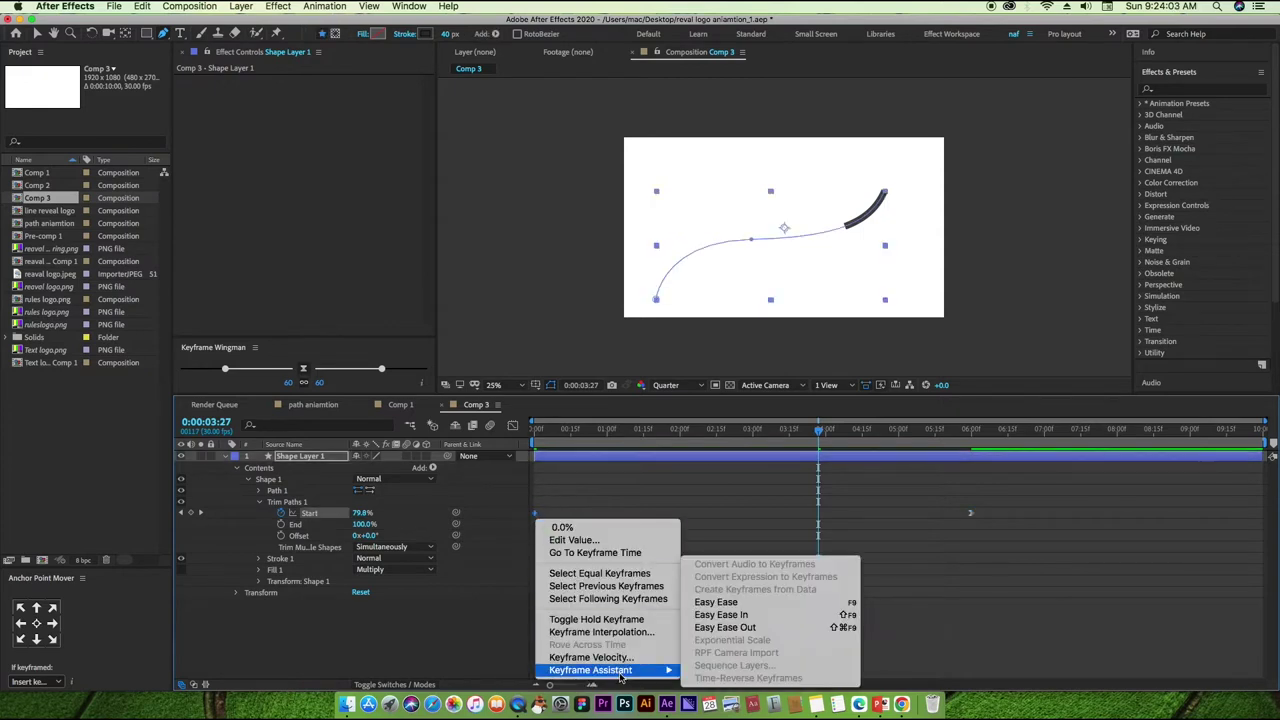
pyautogui.click(765, 627)
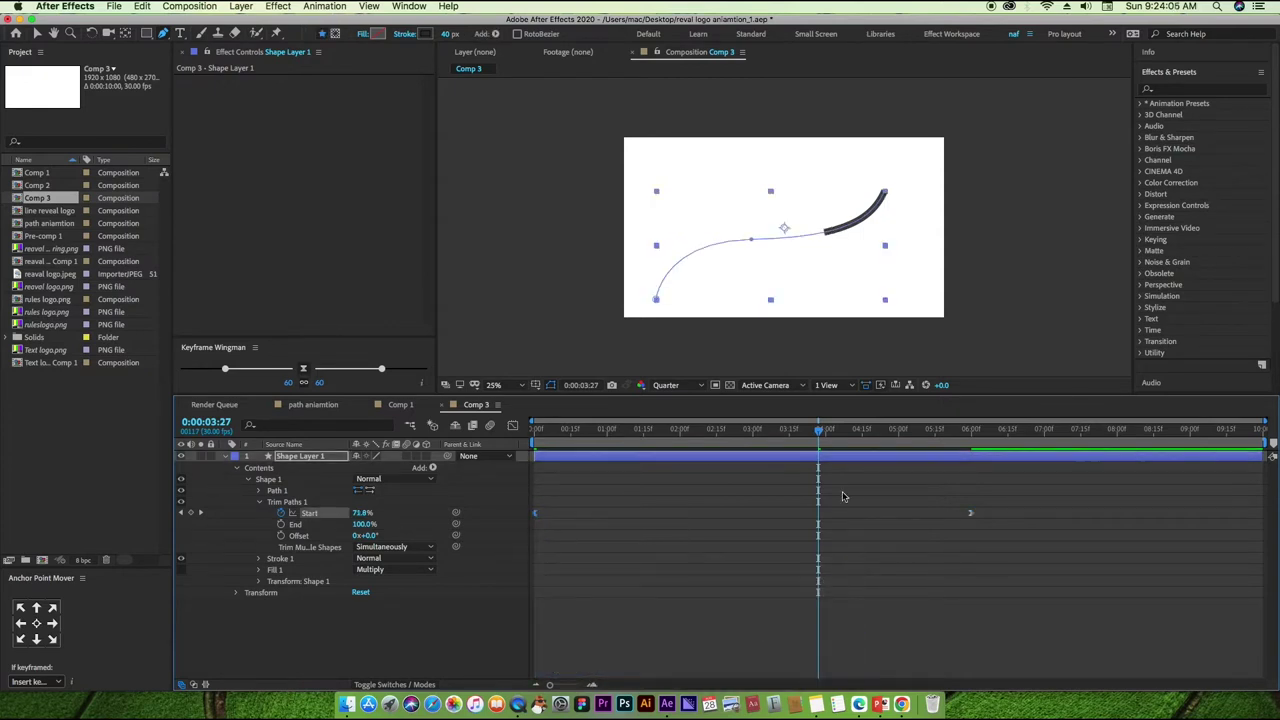
pyautogui.moveTo(828, 430); pyautogui.dragTo(505, 470)
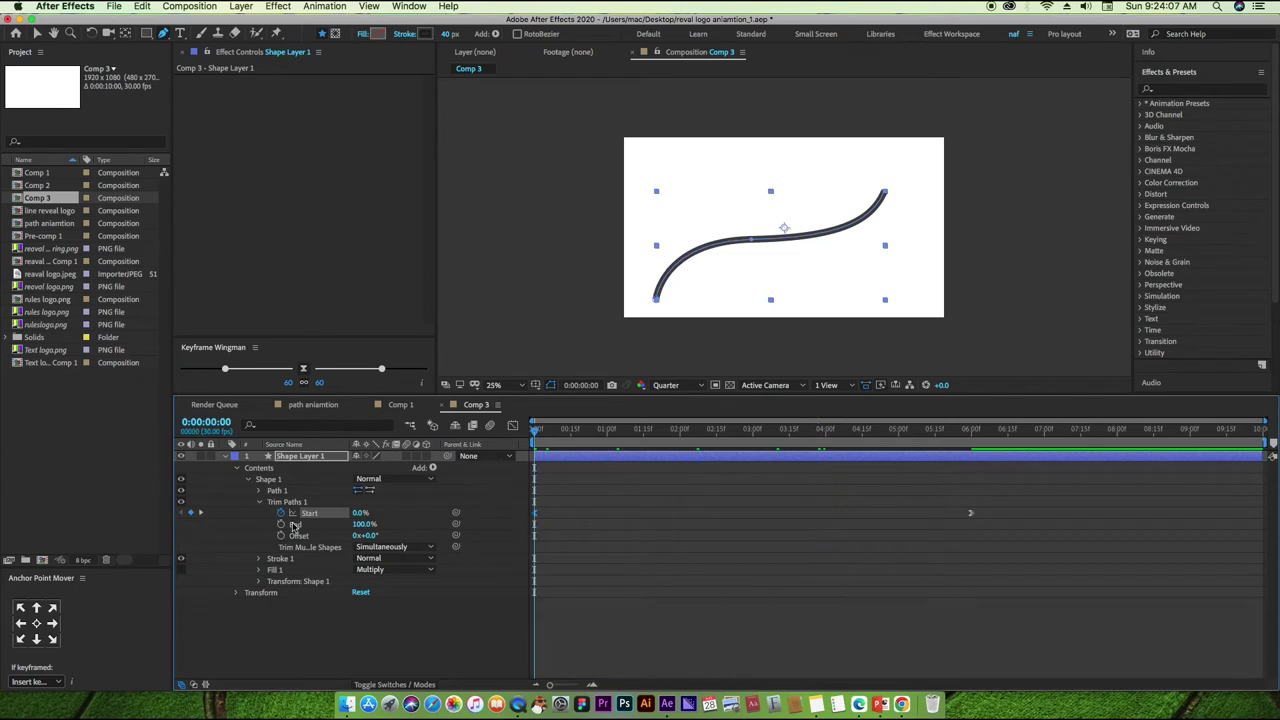
# Set Stroke 1's Line Cap to Round Cap.
pyautogui.click(258, 559)
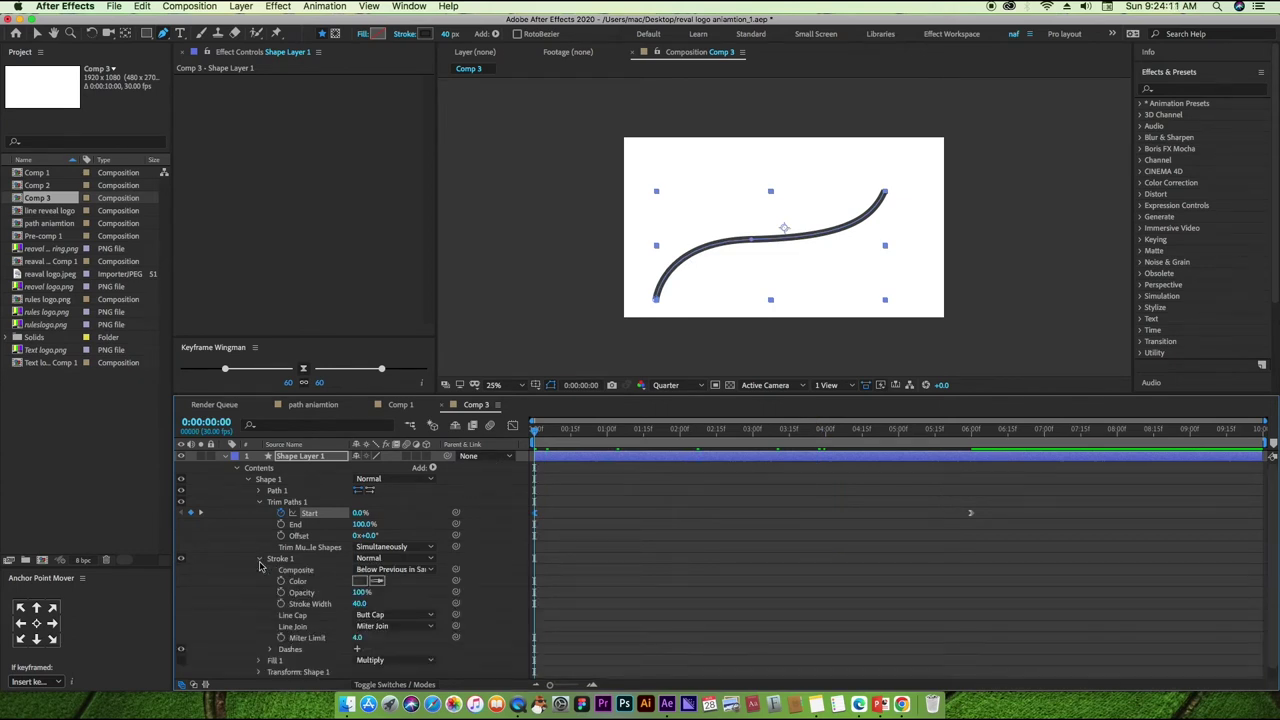
pyautogui.scroll(-1, 263, 579)
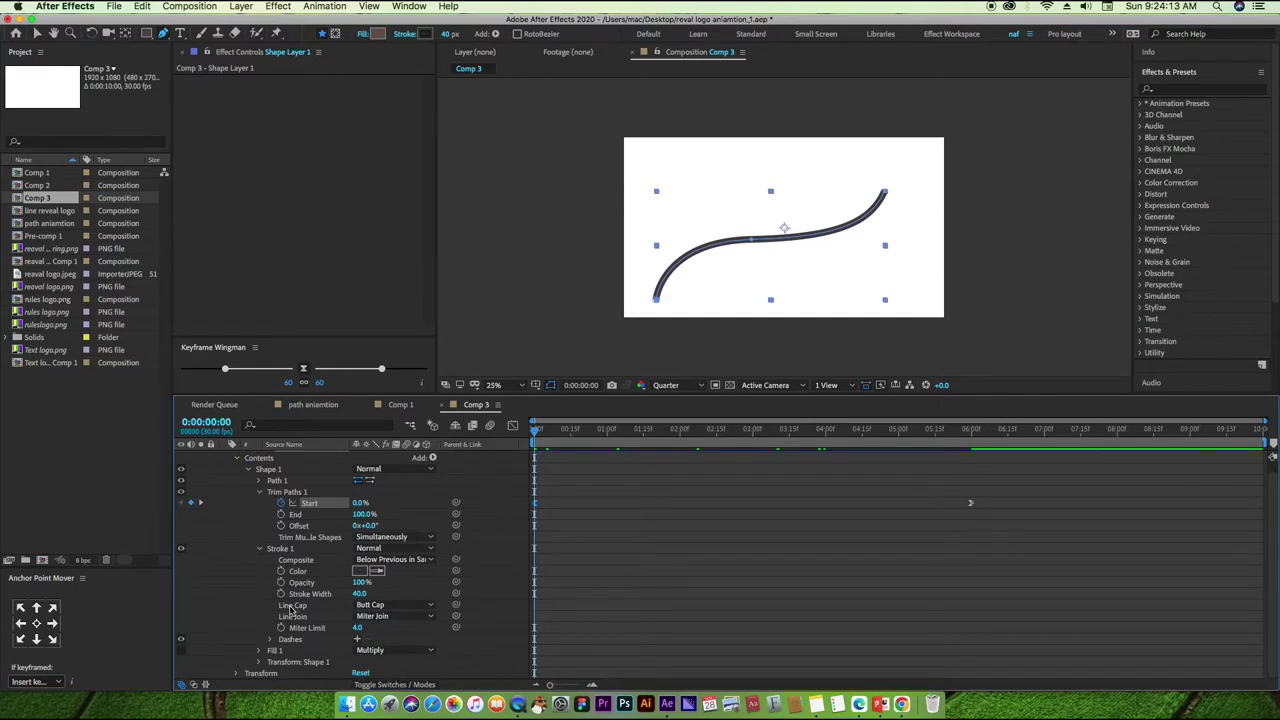
pyautogui.click(385, 605)
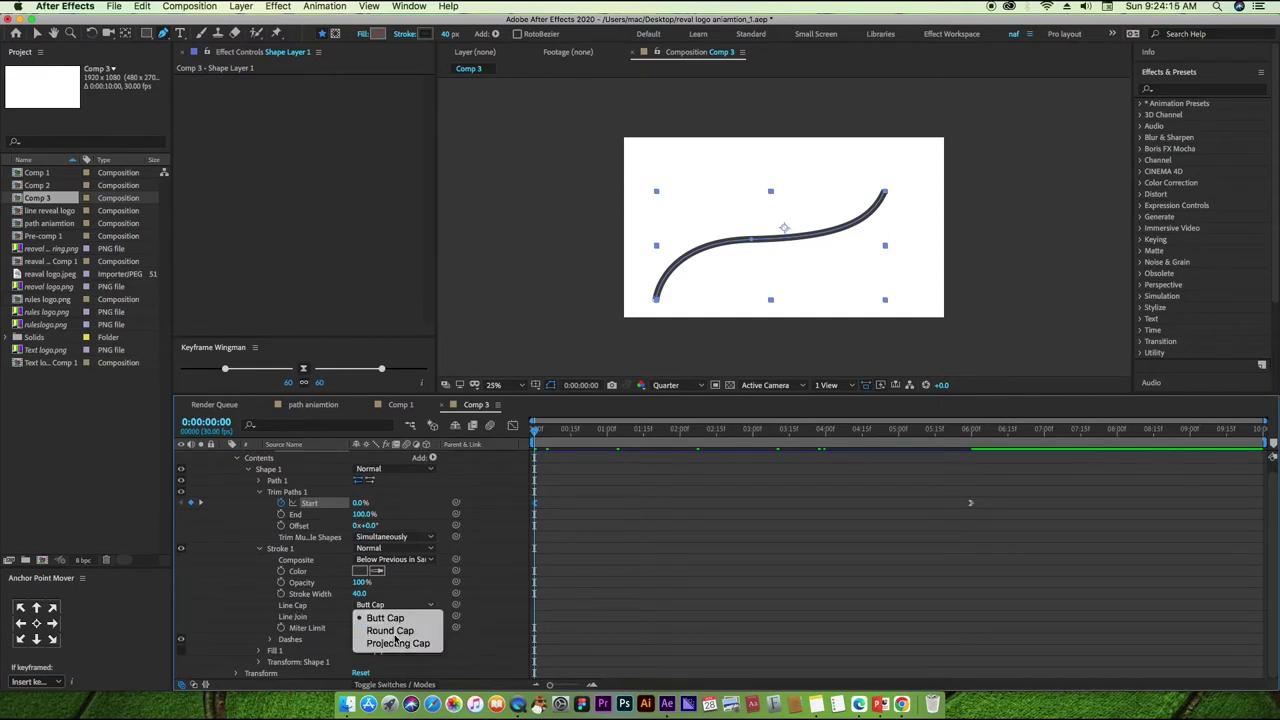
pyautogui.click(393, 632)
pyautogui.click(37, 33)
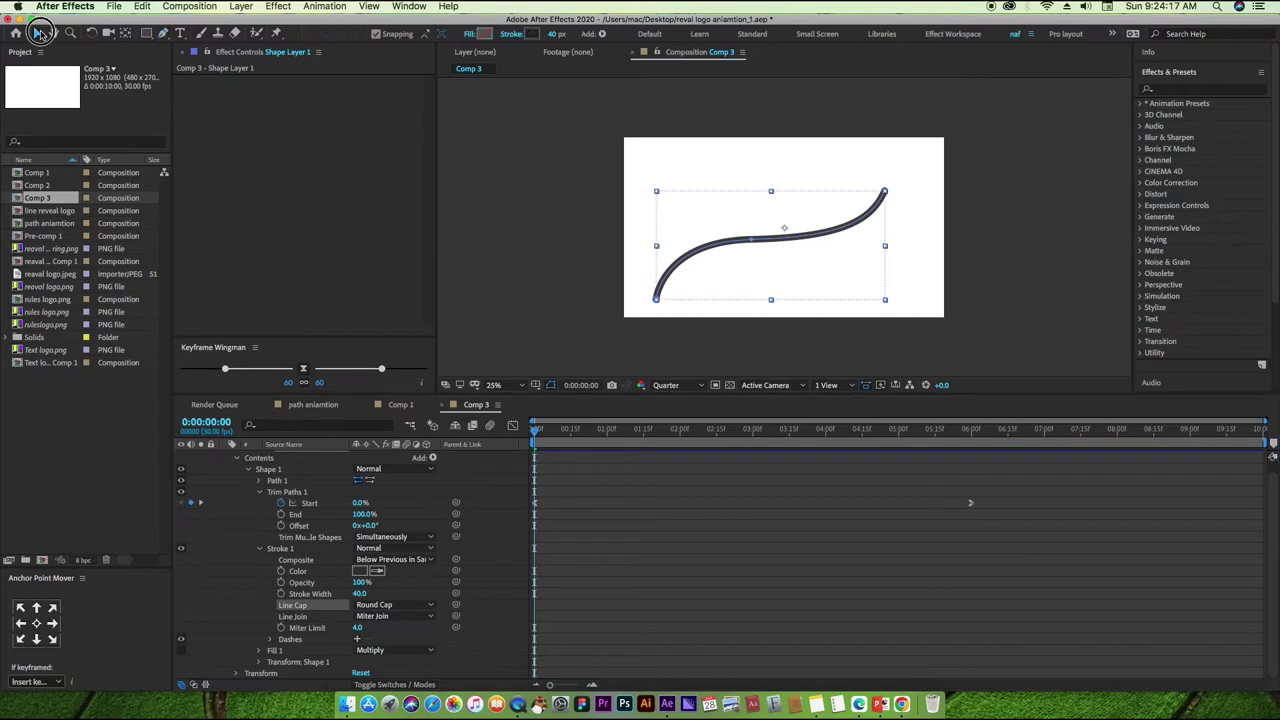
pyautogui.click(688, 293)
# Compare Butt Cap and Projecting Cap ends, then return to Round Cap.
pyautogui.scroll(2, 660, 314)
pyautogui.scroll(2, 660, 314)
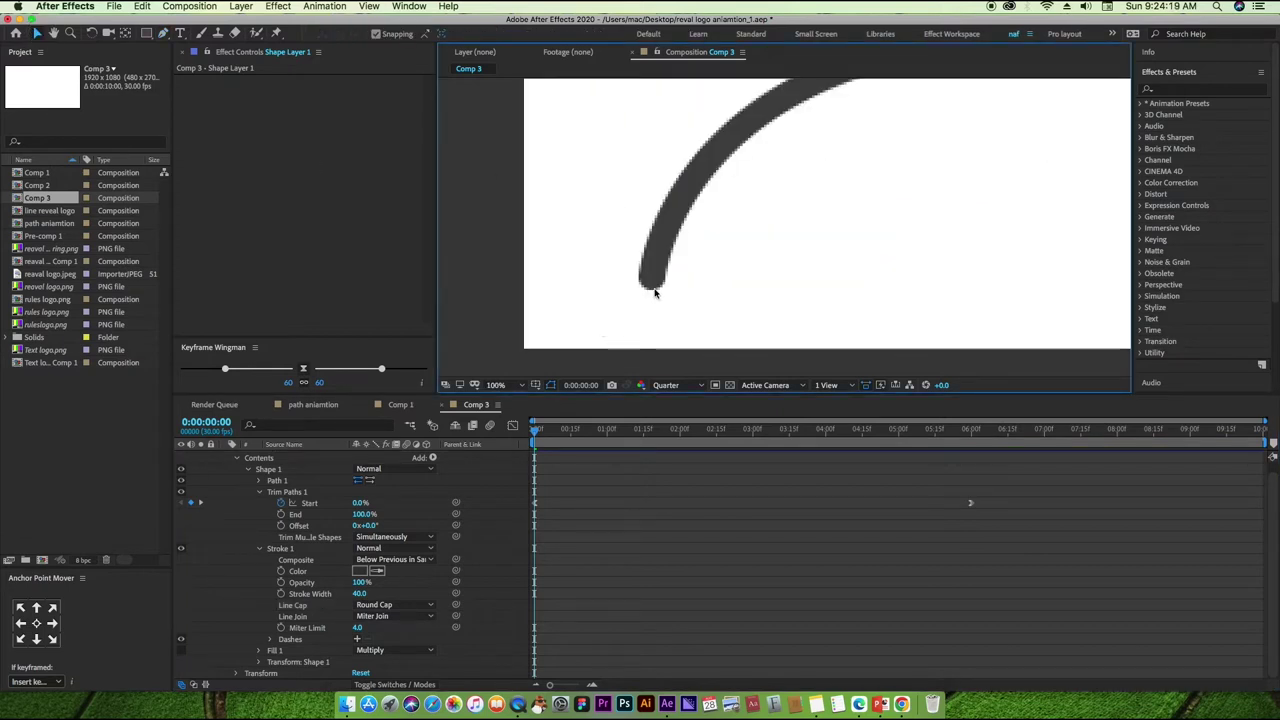
pyautogui.click(386, 605)
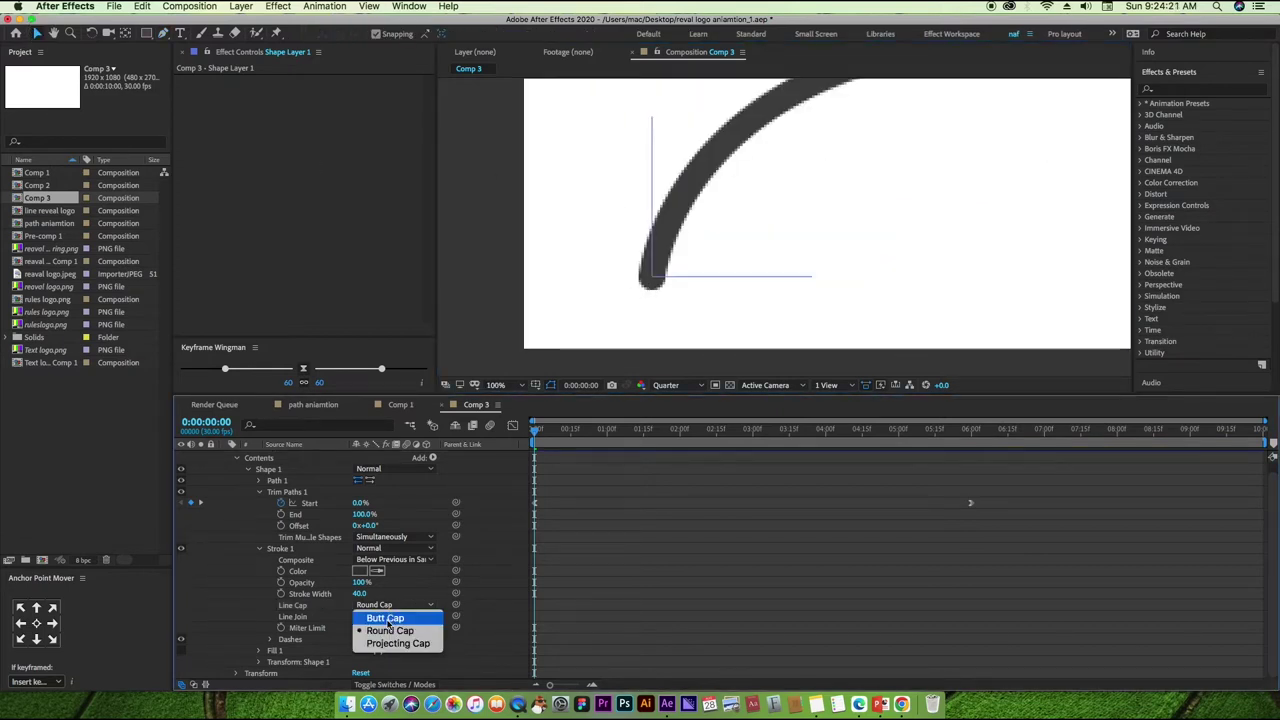
pyautogui.click(387, 619)
pyautogui.click(413, 606)
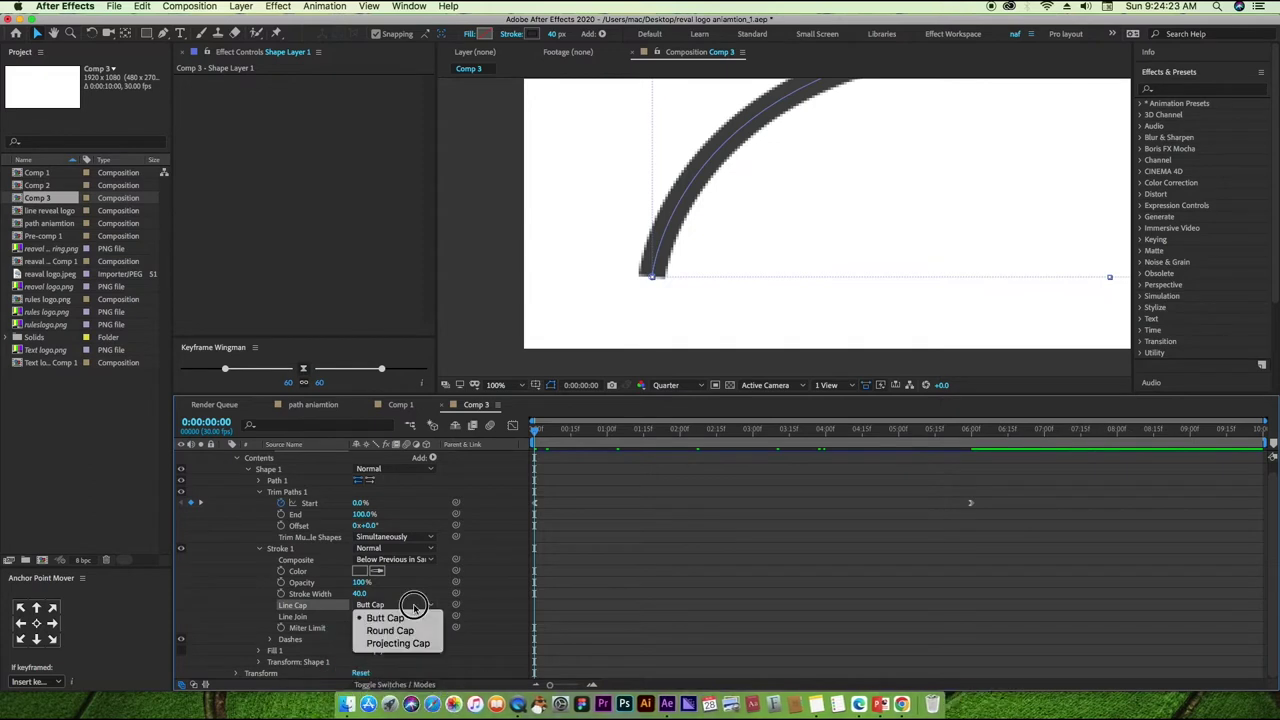
pyautogui.click(398, 643)
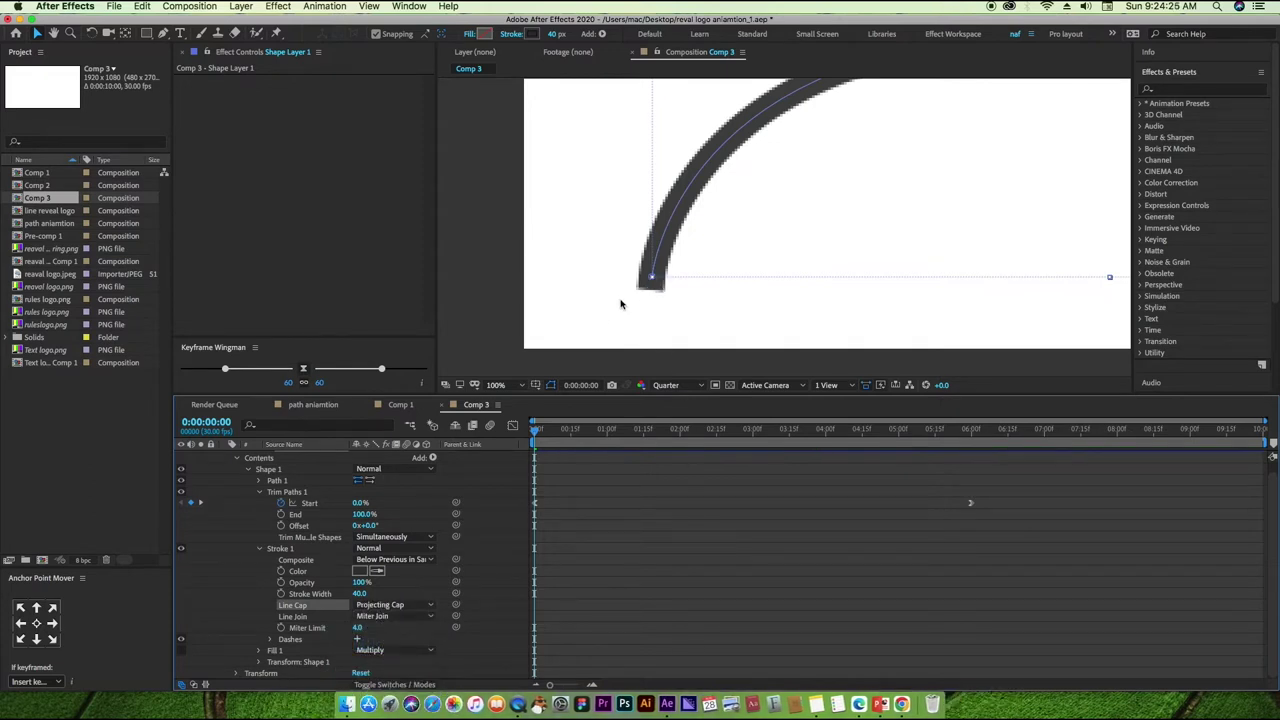
pyautogui.click(425, 605)
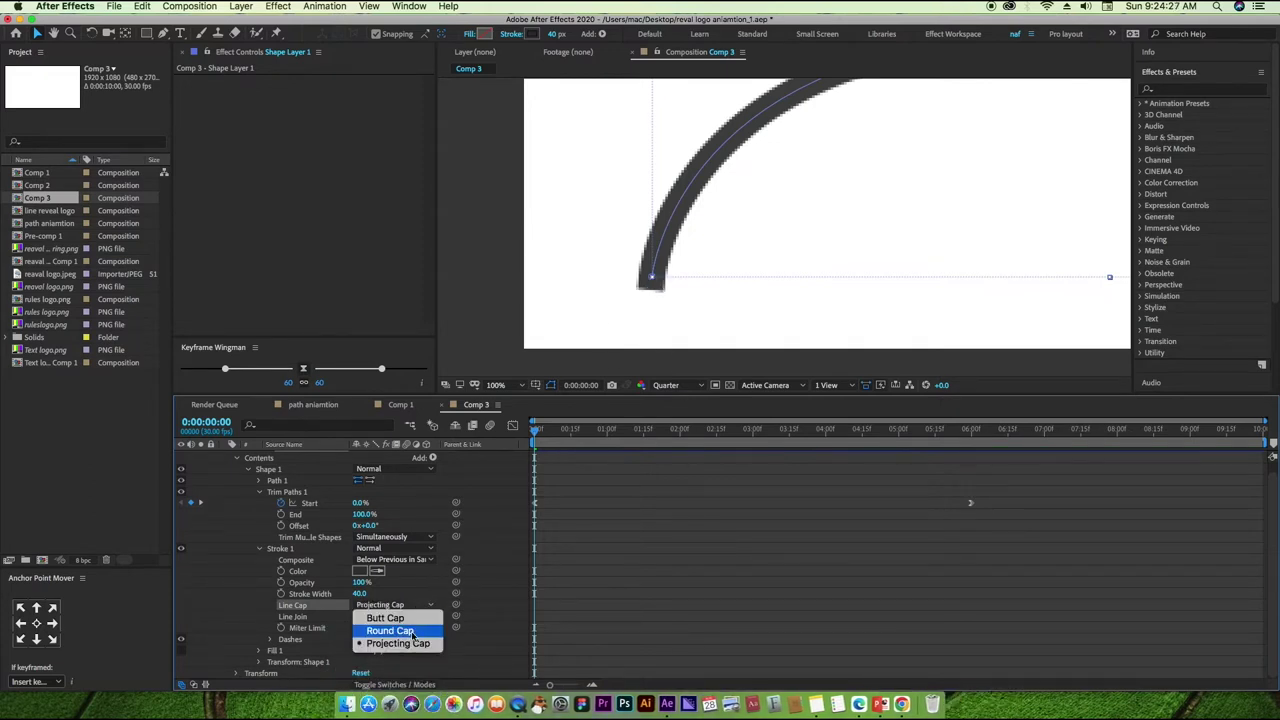
pyautogui.click(410, 631)
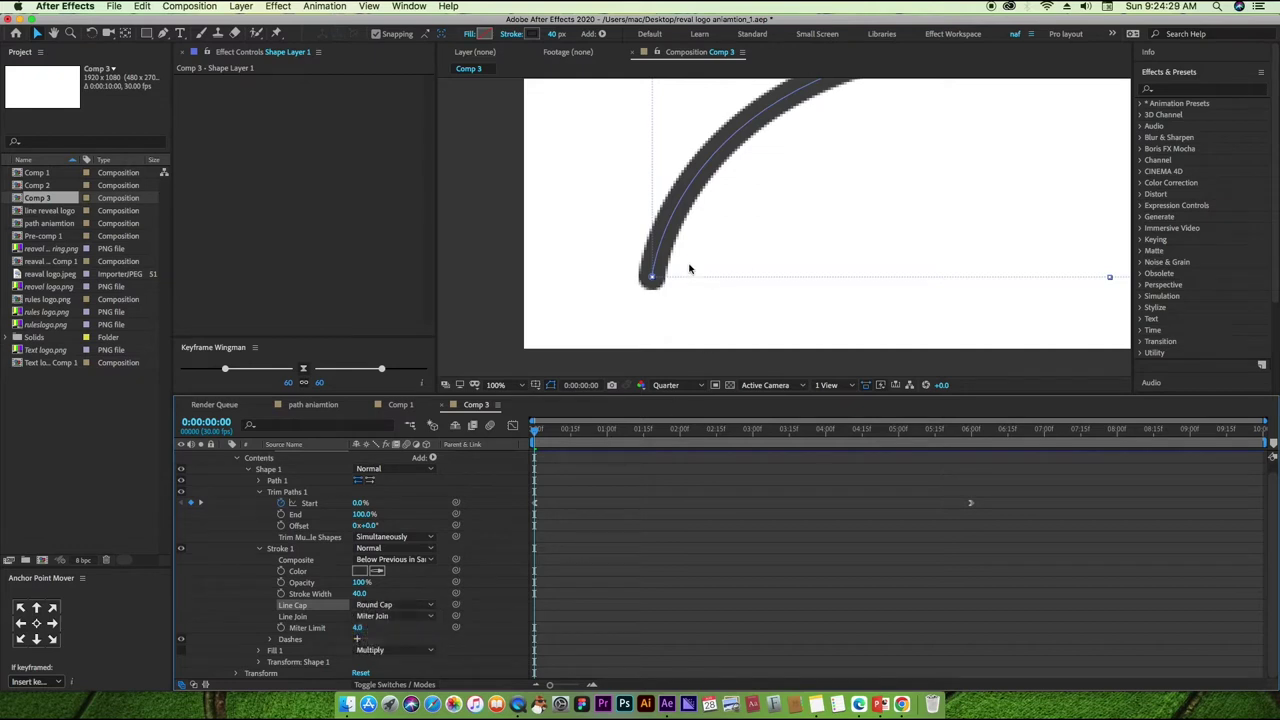
# Scrub the trim animation and set the viewer magnification to Fit.
pyautogui.moveTo(535, 432); pyautogui.dragTo(603, 456)
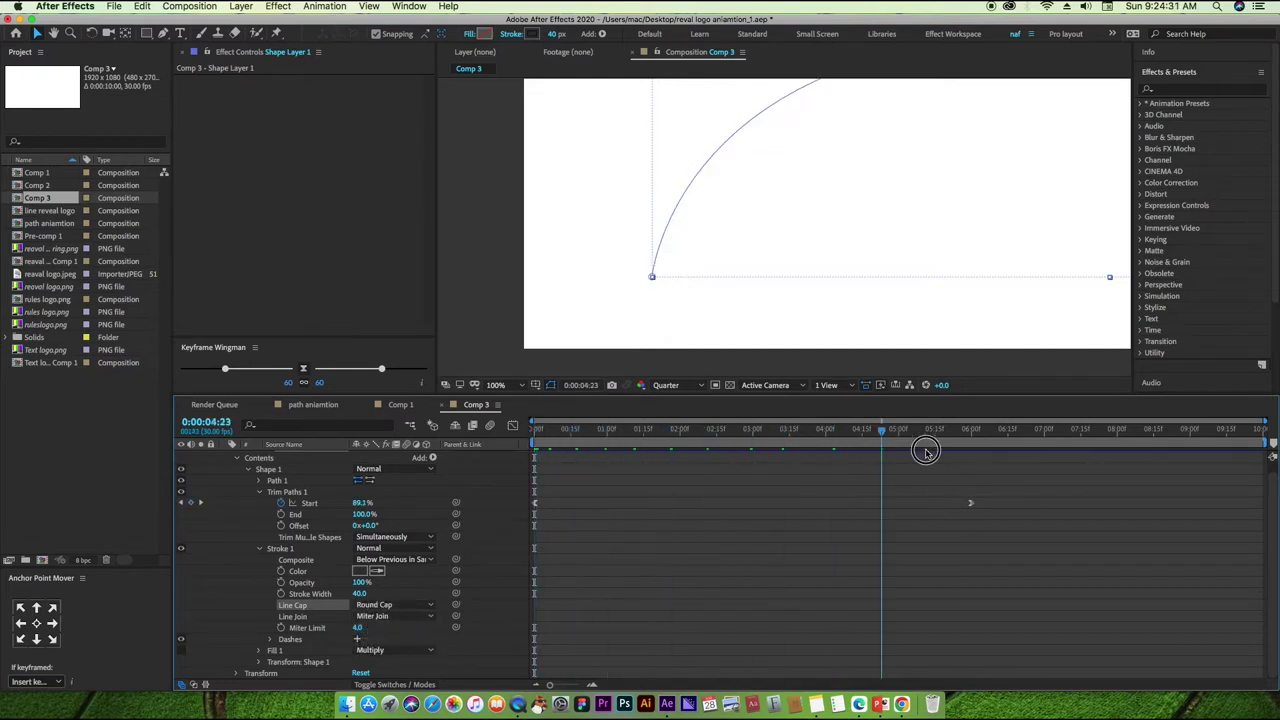
pyautogui.press('space')
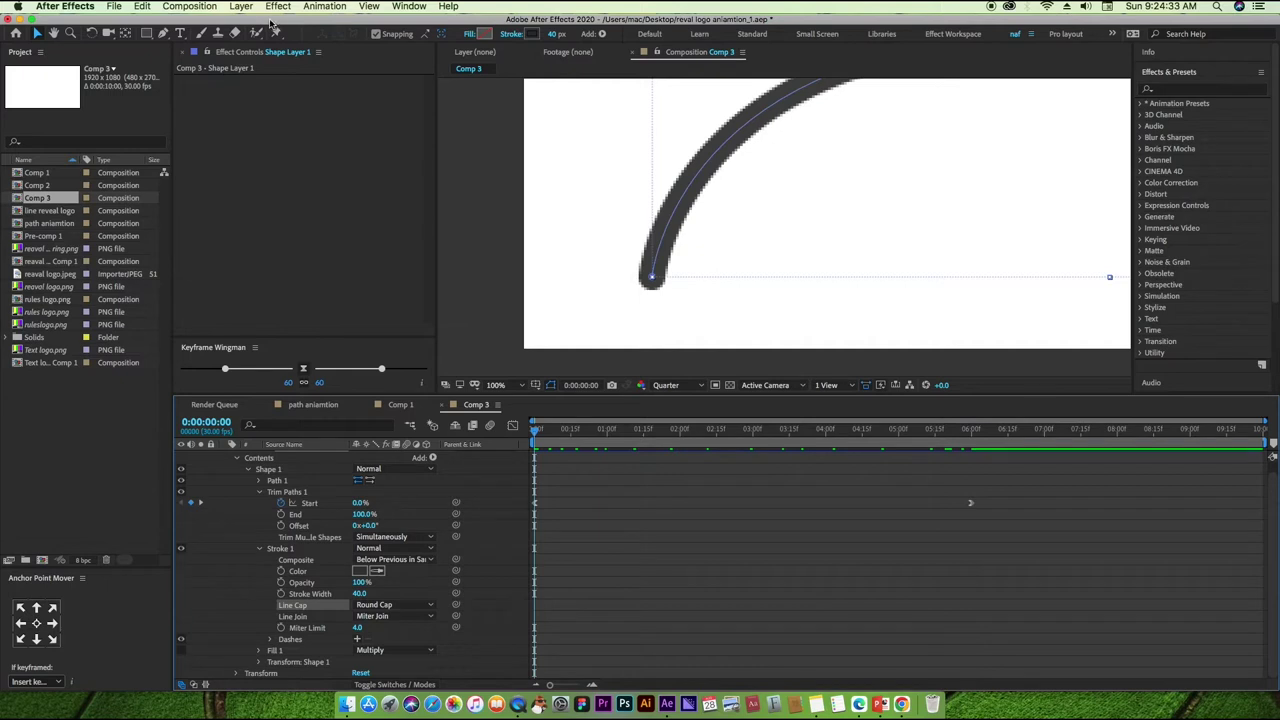
pyautogui.scroll(-3, 463, 198)
pyautogui.moveTo(523, 206); pyautogui.dragTo(695, 268)
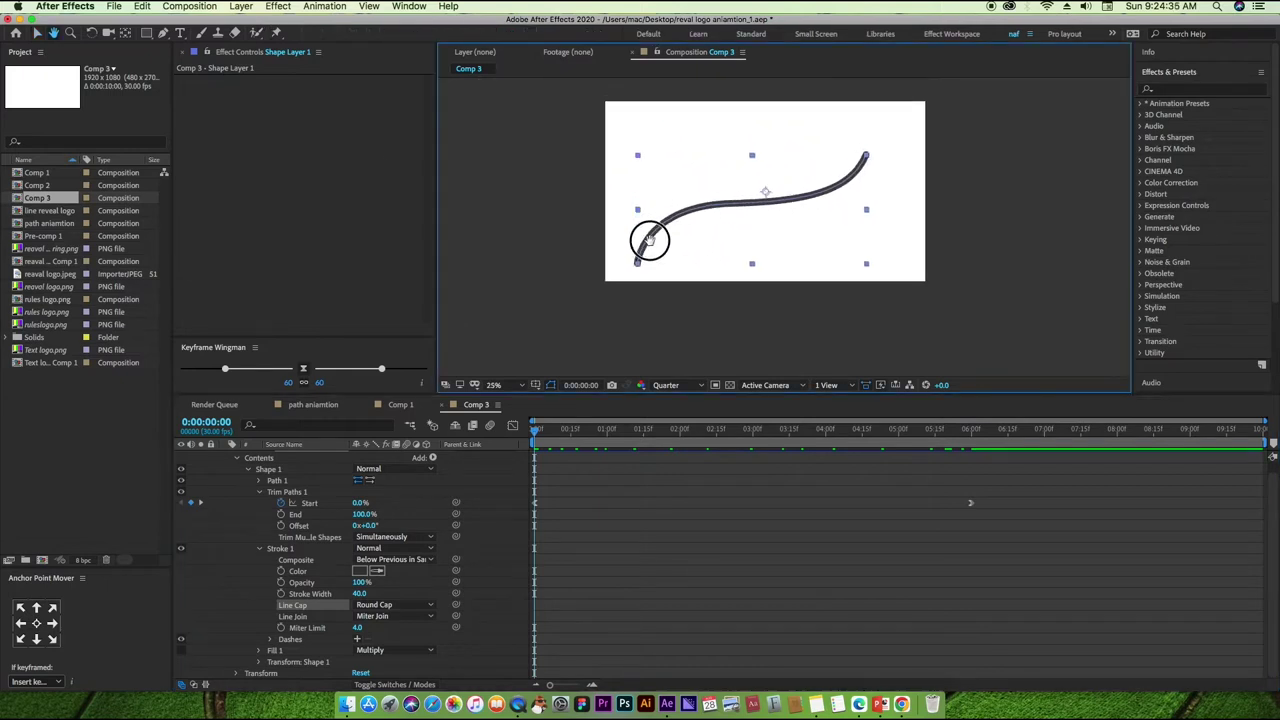
pyautogui.click(495, 385)
pyautogui.click(512, 402)
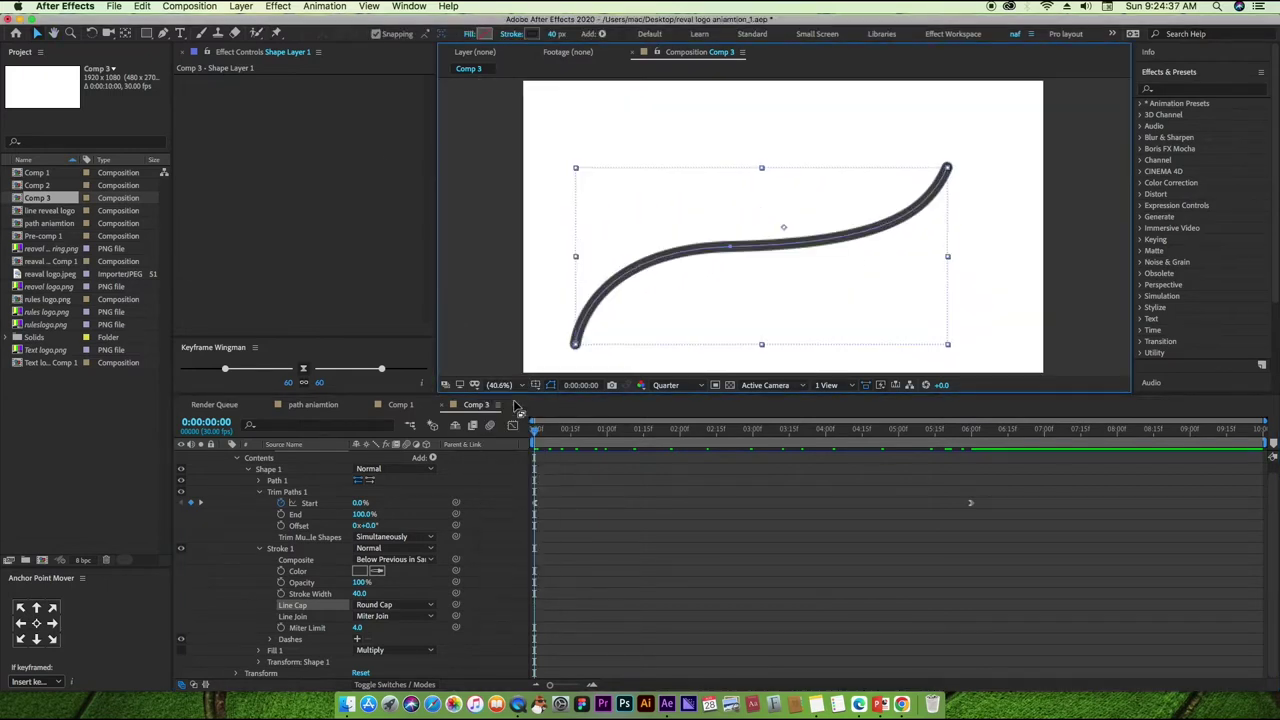
pyautogui.click(259, 492)
pyautogui.press('space')
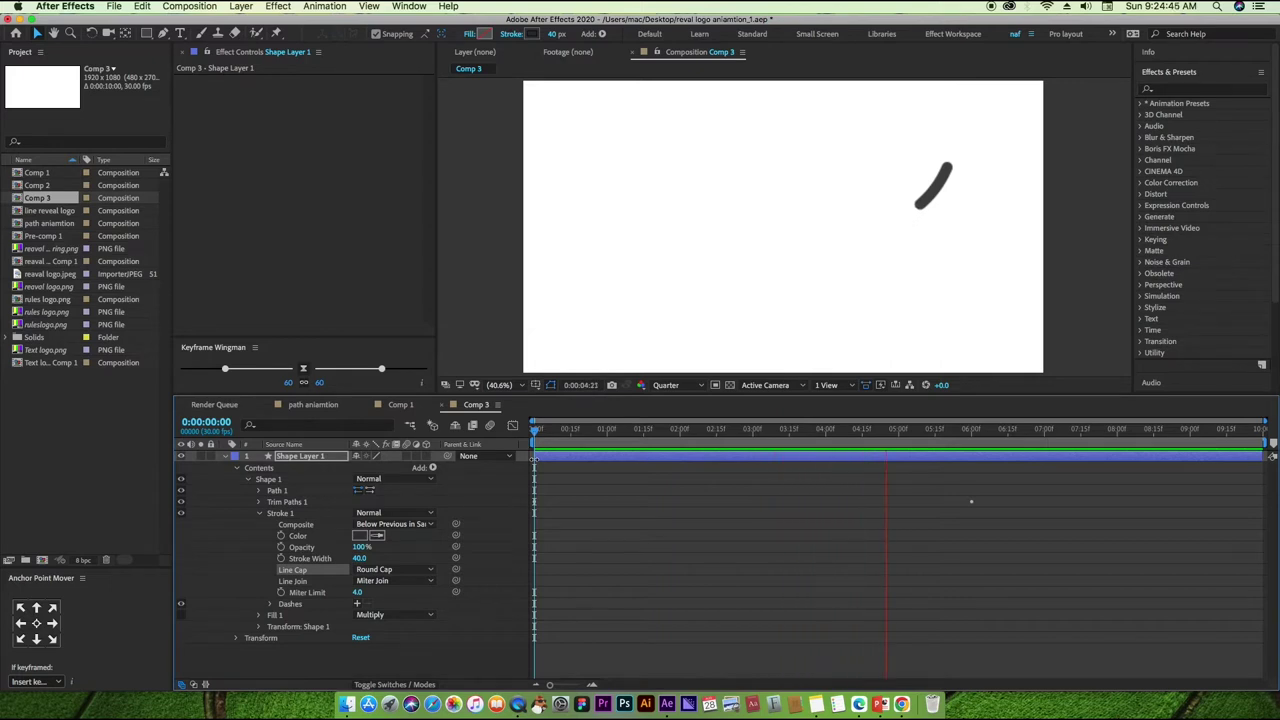
pyautogui.press('space')
pyautogui.moveTo(939, 430); pyautogui.dragTo(973, 430)
pyautogui.click(236, 468)
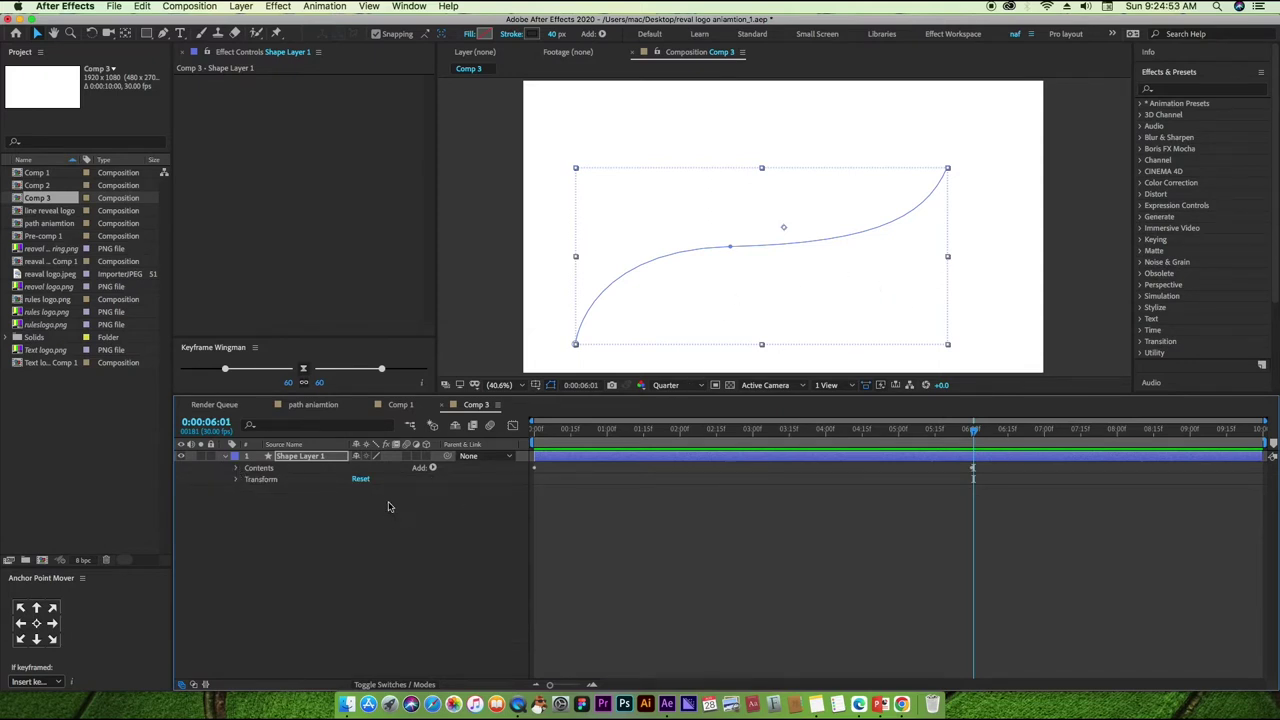
# Make Shape Layer 1 3D and tilt it by changing its Orientation.
pyautogui.click(426, 457)
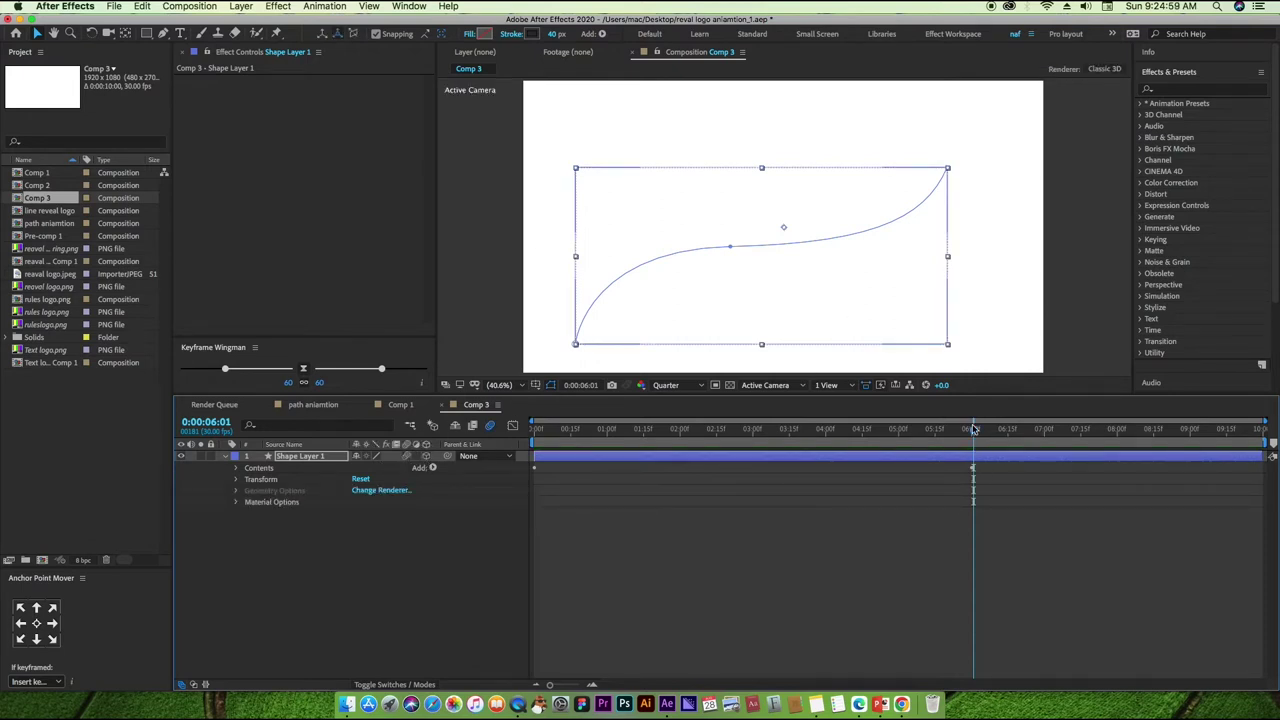
pyautogui.moveTo(973, 429); pyautogui.dragTo(884, 429)
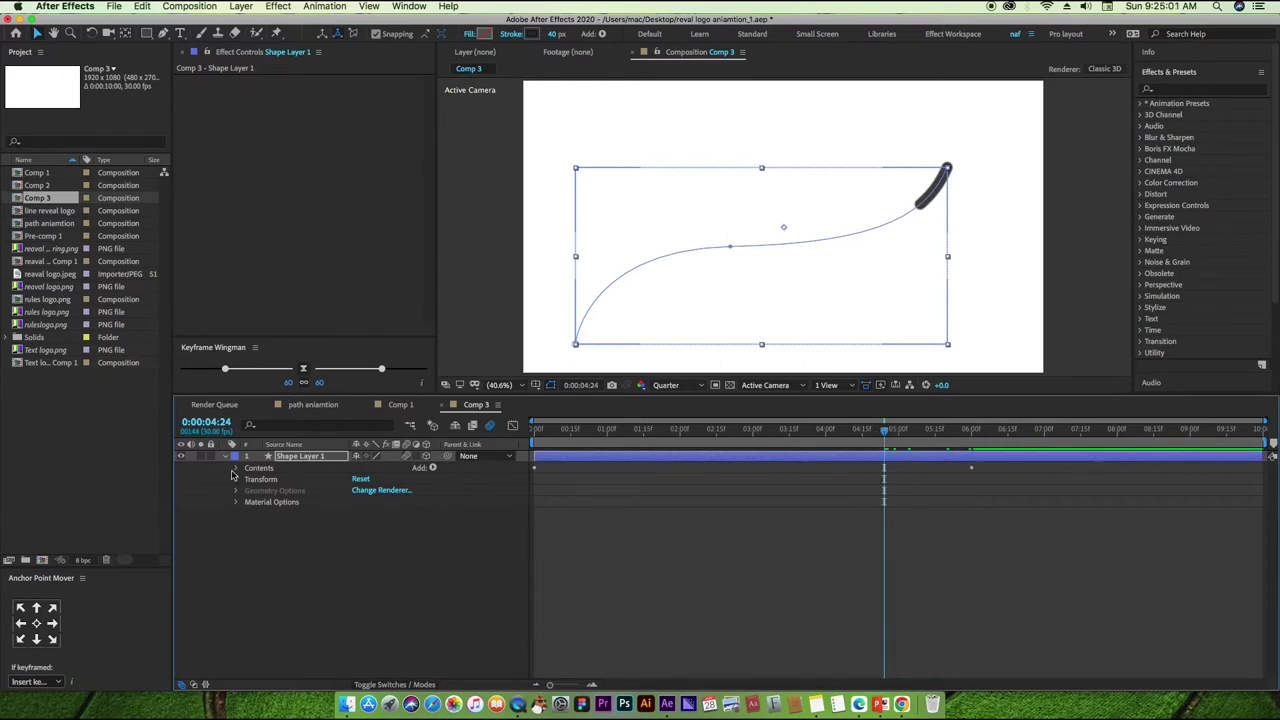
pyautogui.press('r')
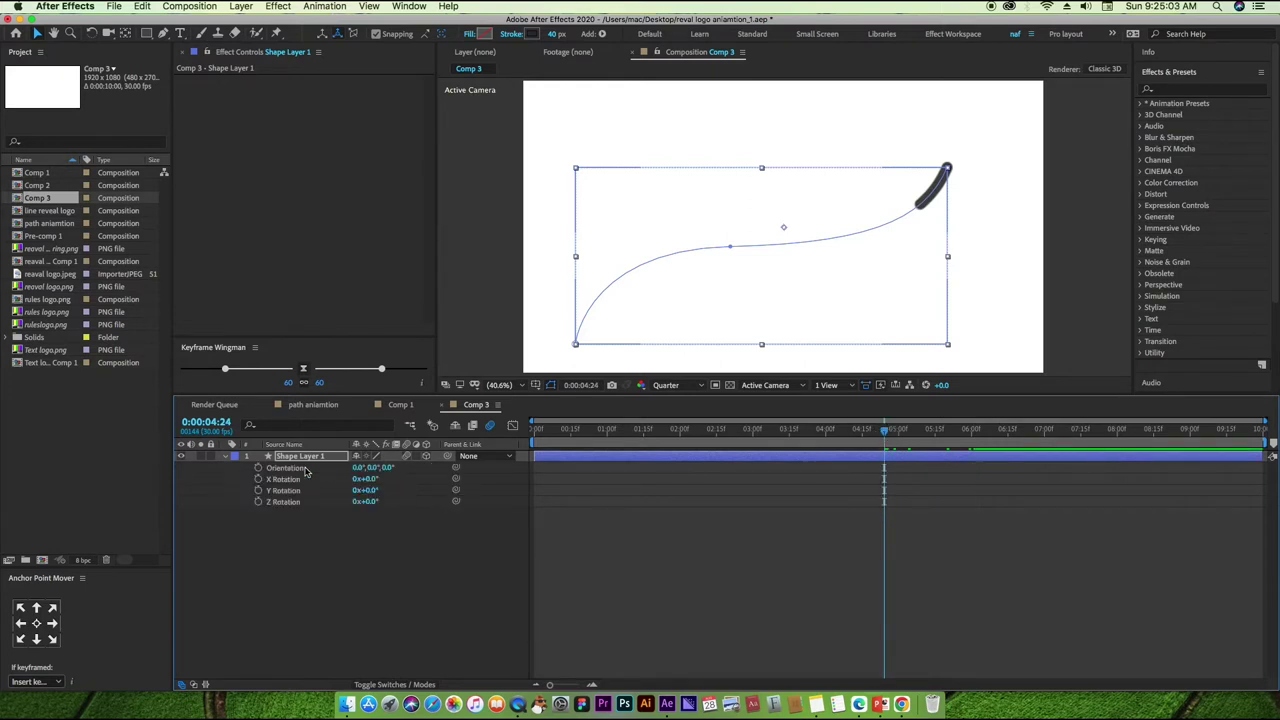
pyautogui.moveTo(373, 467); pyautogui.dragTo(386, 470)
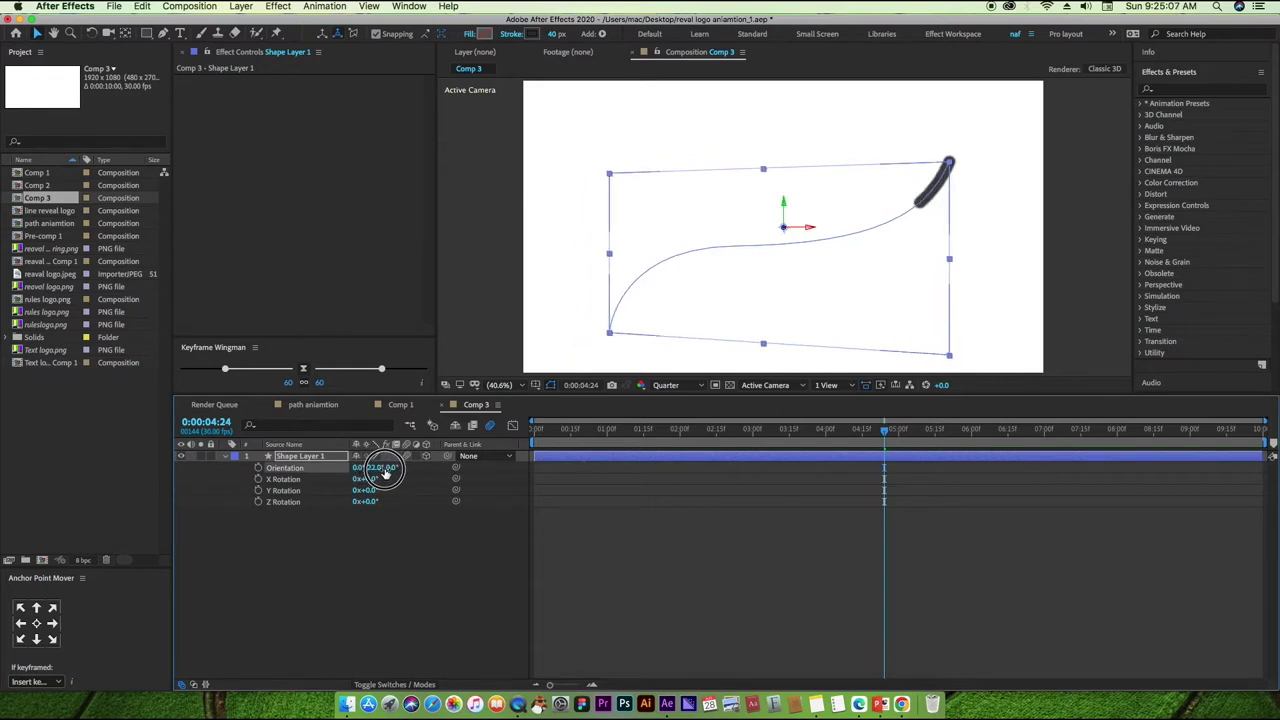
# Scale the layer to about 120% and set its Position to 883, 587.
pyautogui.press('s')
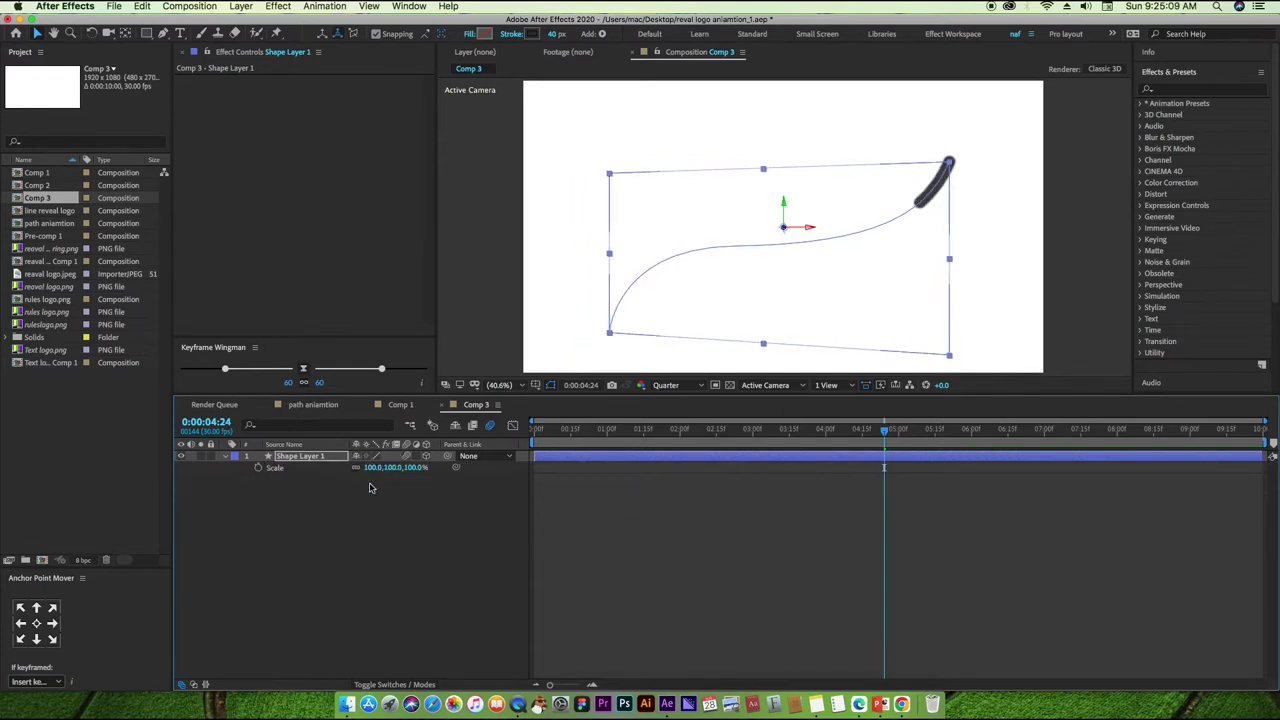
pyautogui.moveTo(378, 469); pyautogui.dragTo(395, 477)
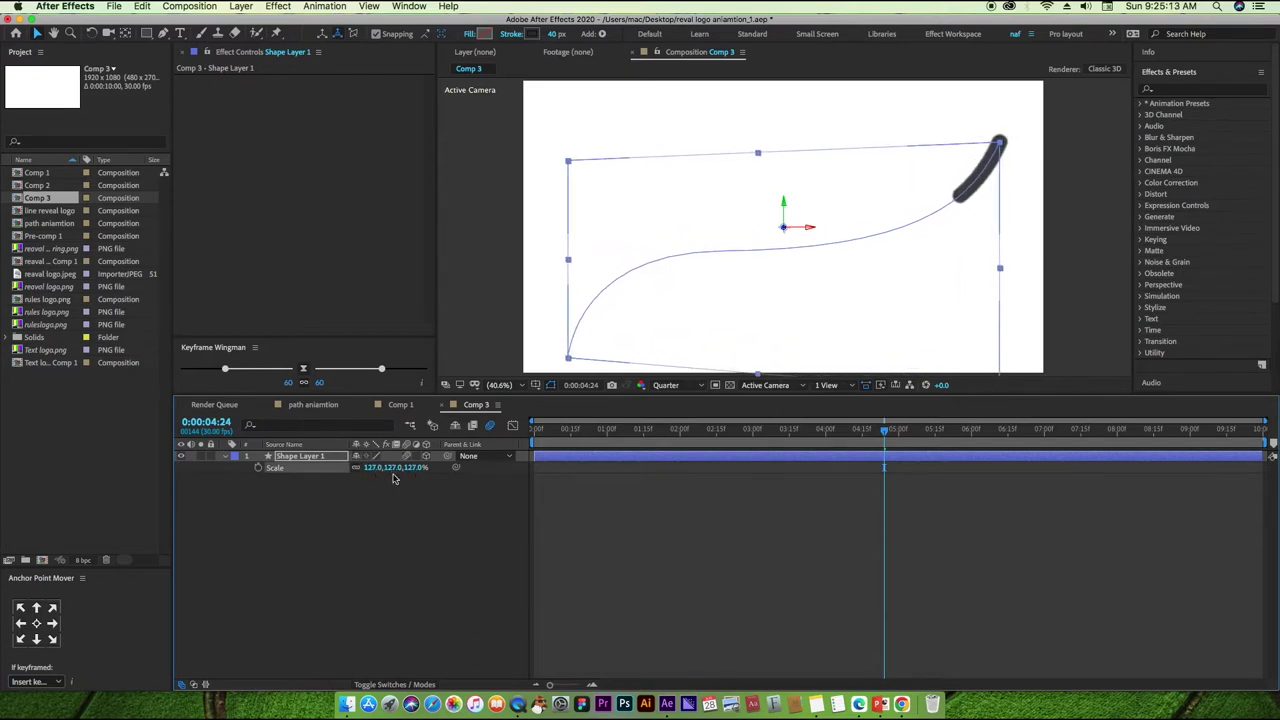
pyautogui.press('p')
pyautogui.moveTo(365, 477); pyautogui.dragTo(316, 477)
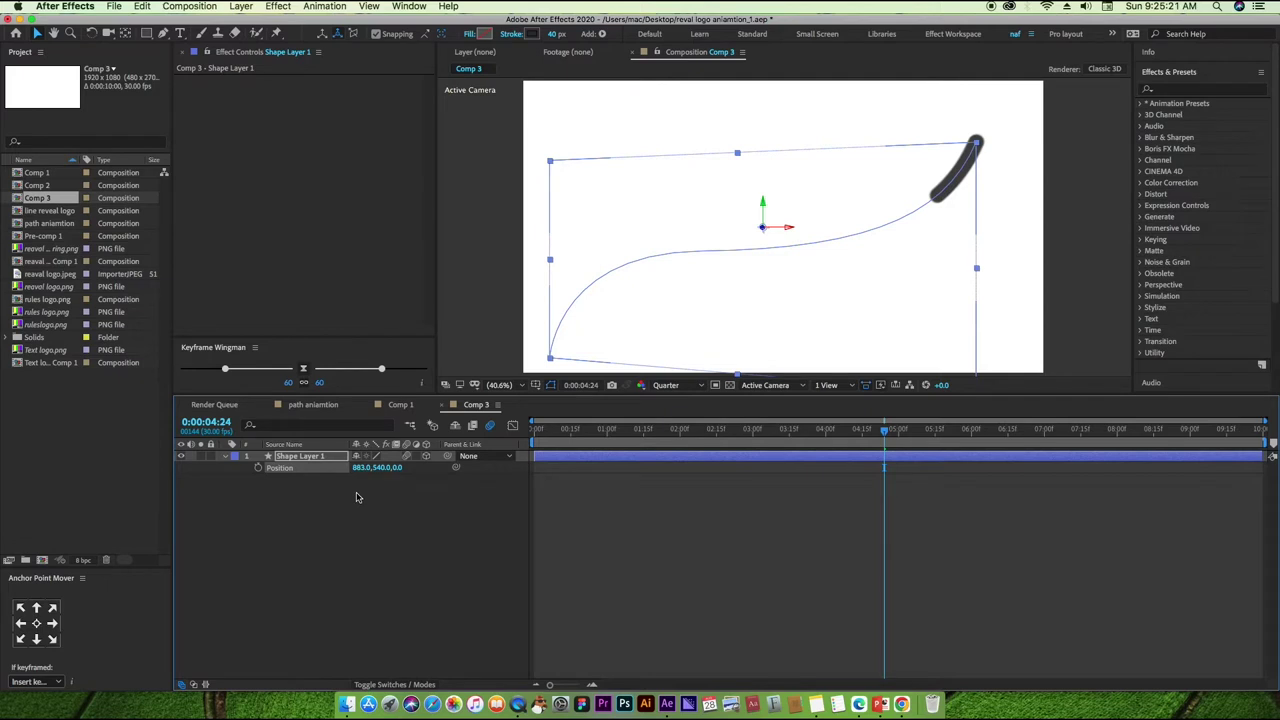
pyautogui.moveTo(390, 468); pyautogui.dragTo(402, 479)
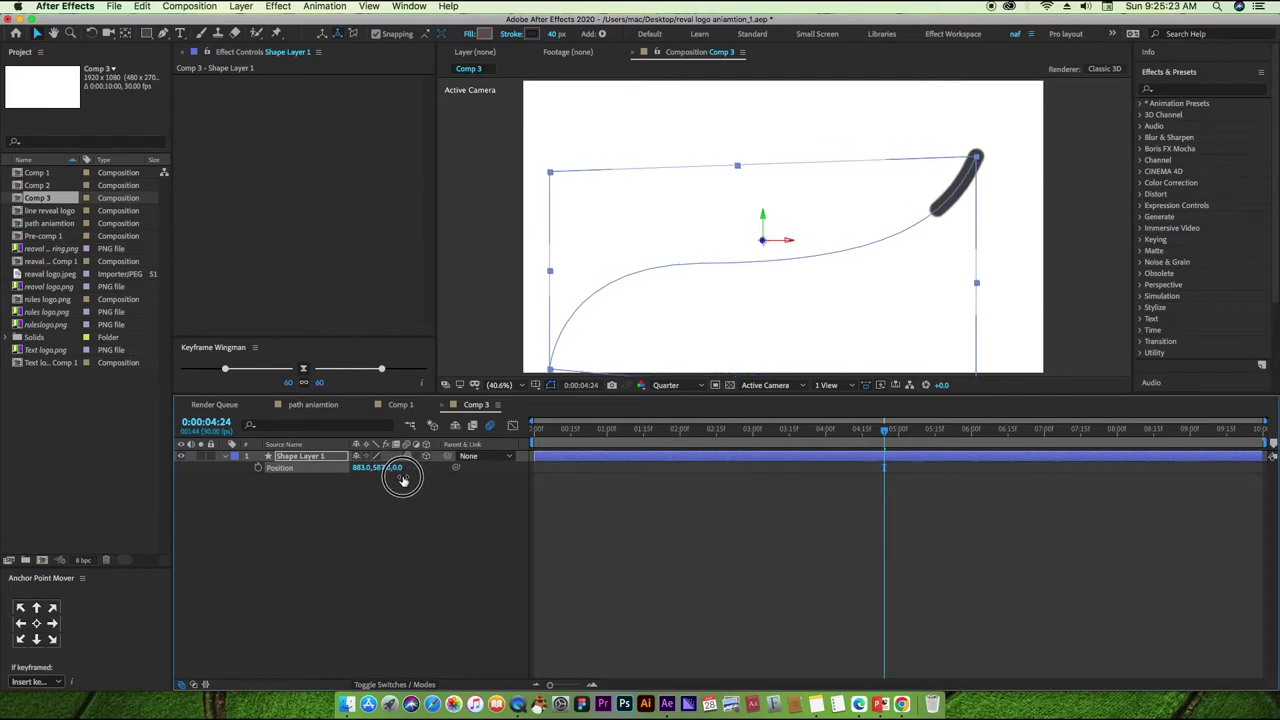
pyautogui.moveTo(885, 438); pyautogui.dragTo(522, 458)
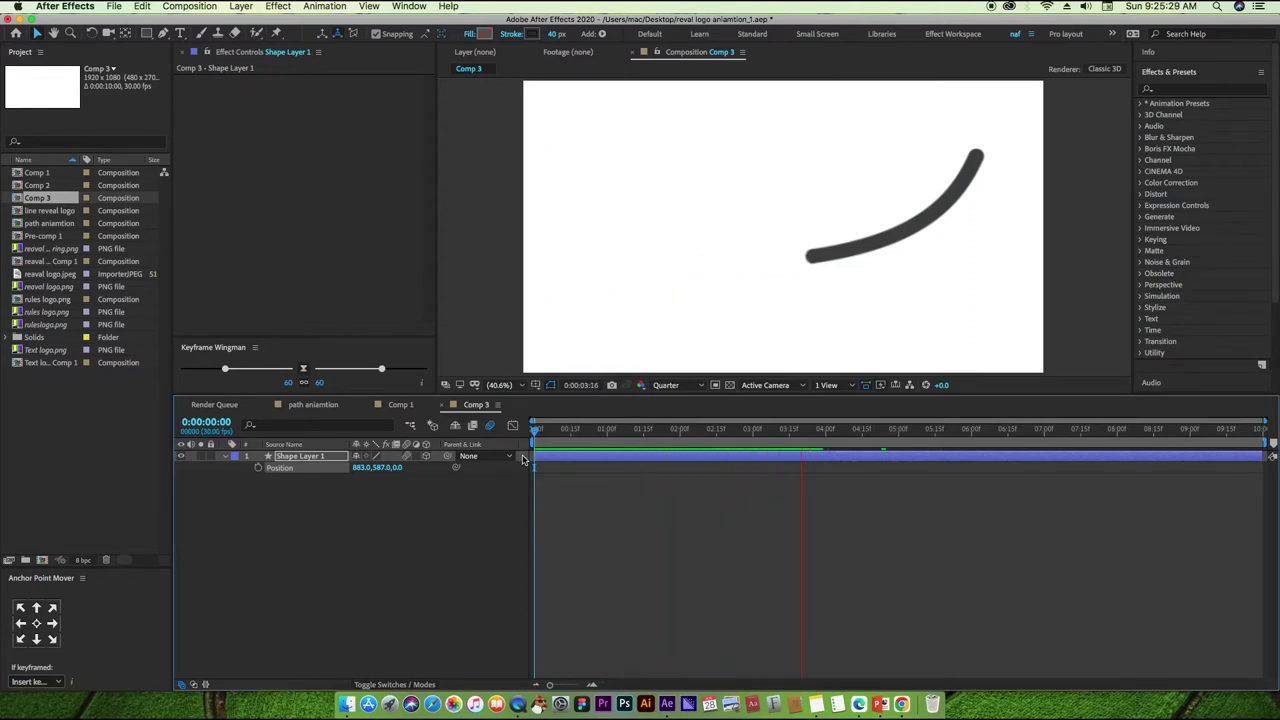
# Review Comp 1's splatter frames and expanded Turbulent Displace settings, then return to Comp 3.
pyautogui.press('space')
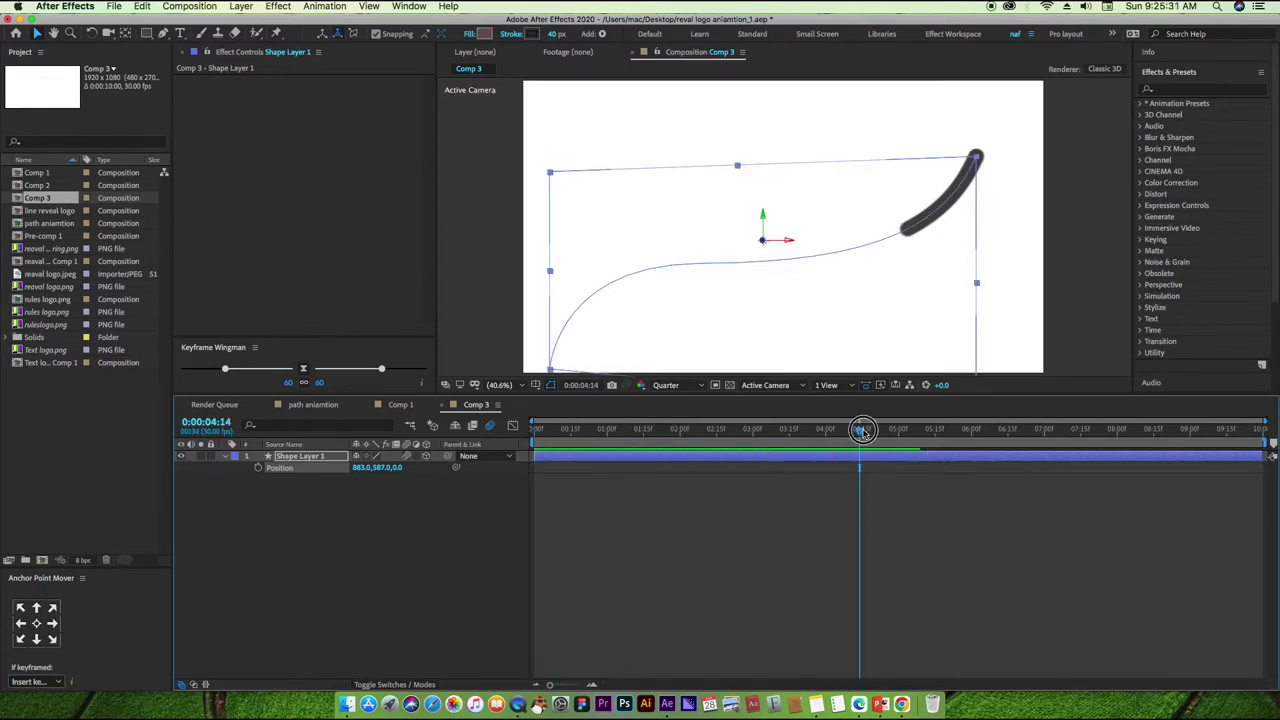
pyautogui.click(318, 405)
pyautogui.click(400, 405)
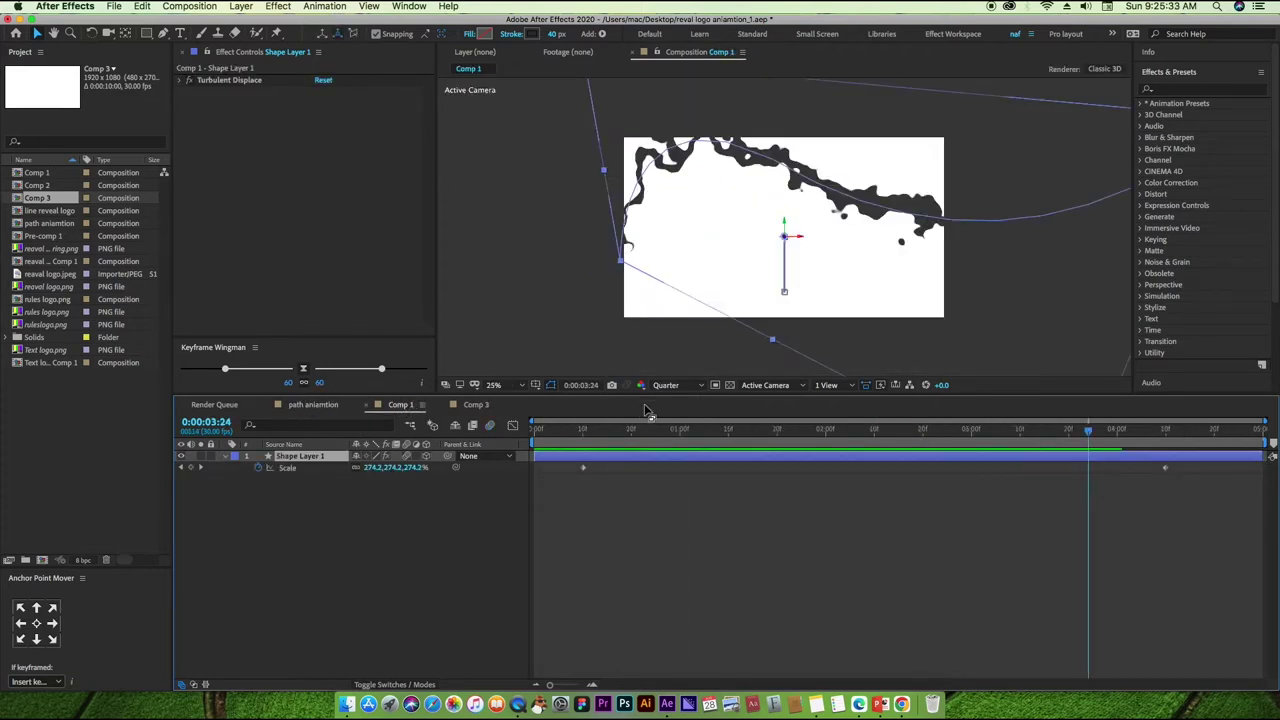
pyautogui.click(694, 430)
pyautogui.moveTo(644, 438); pyautogui.dragTo(870, 432)
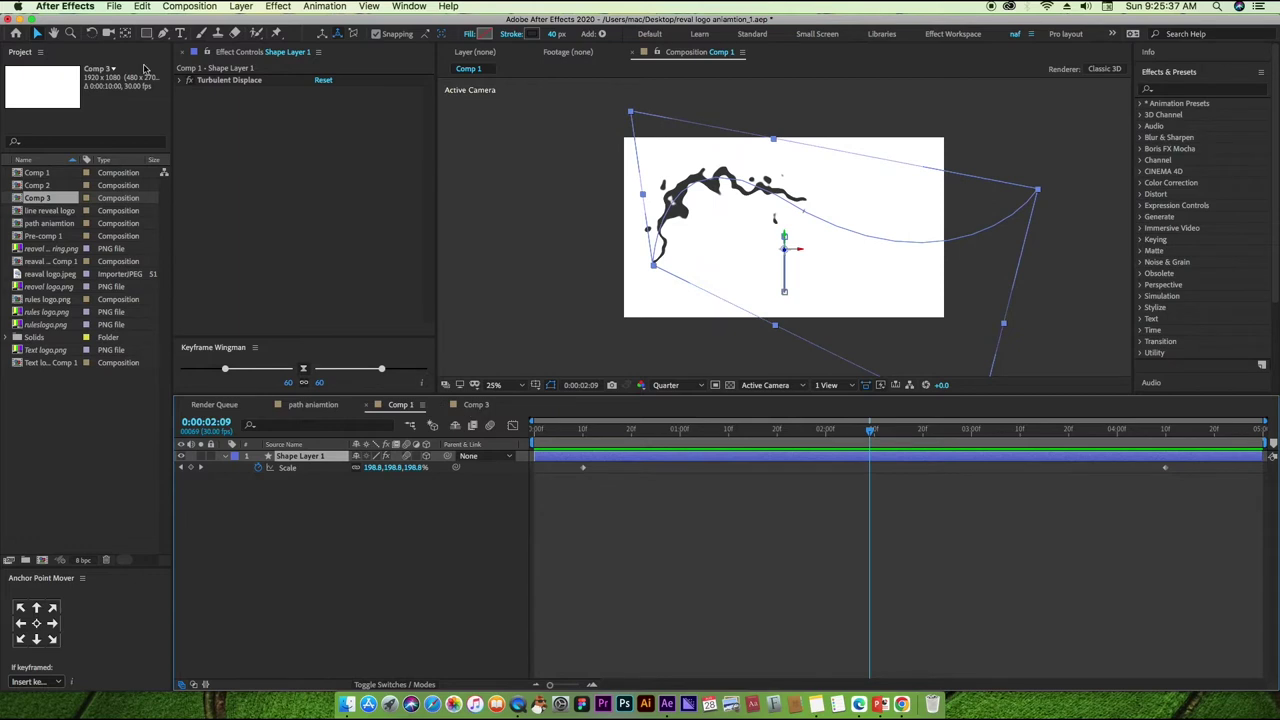
pyautogui.click(188, 80)
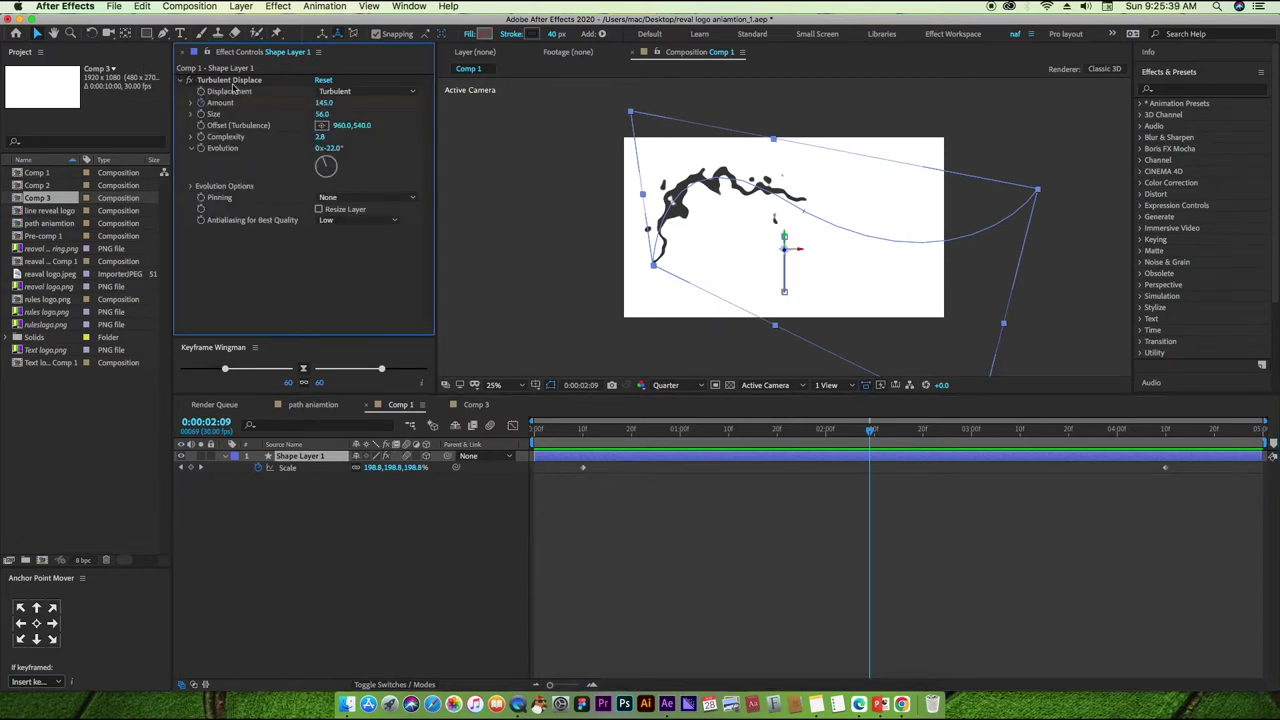
pyautogui.moveTo(868, 430); pyautogui.dragTo(801, 430)
pyautogui.click(476, 404)
# Search 'tur' in Effects & Presets and drag Turbulent Displace onto Shape Layer 1.
pyautogui.click(278, 6)
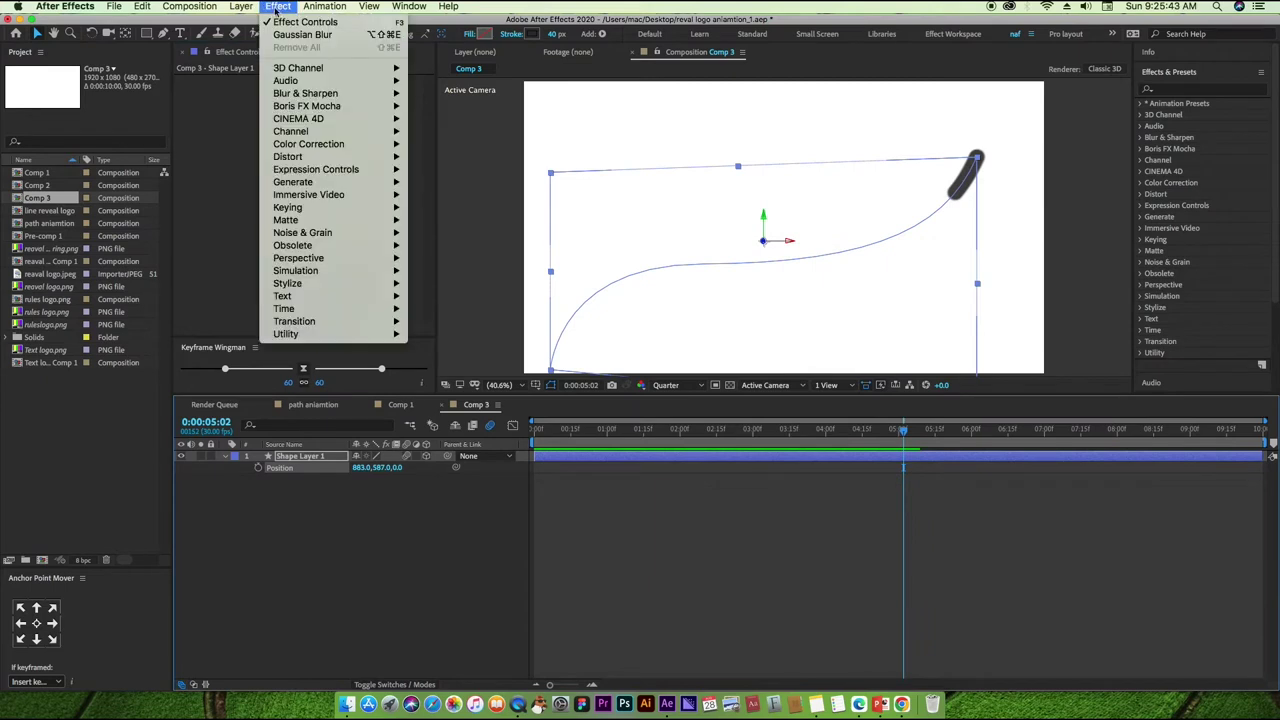
pyautogui.moveTo(321, 208)
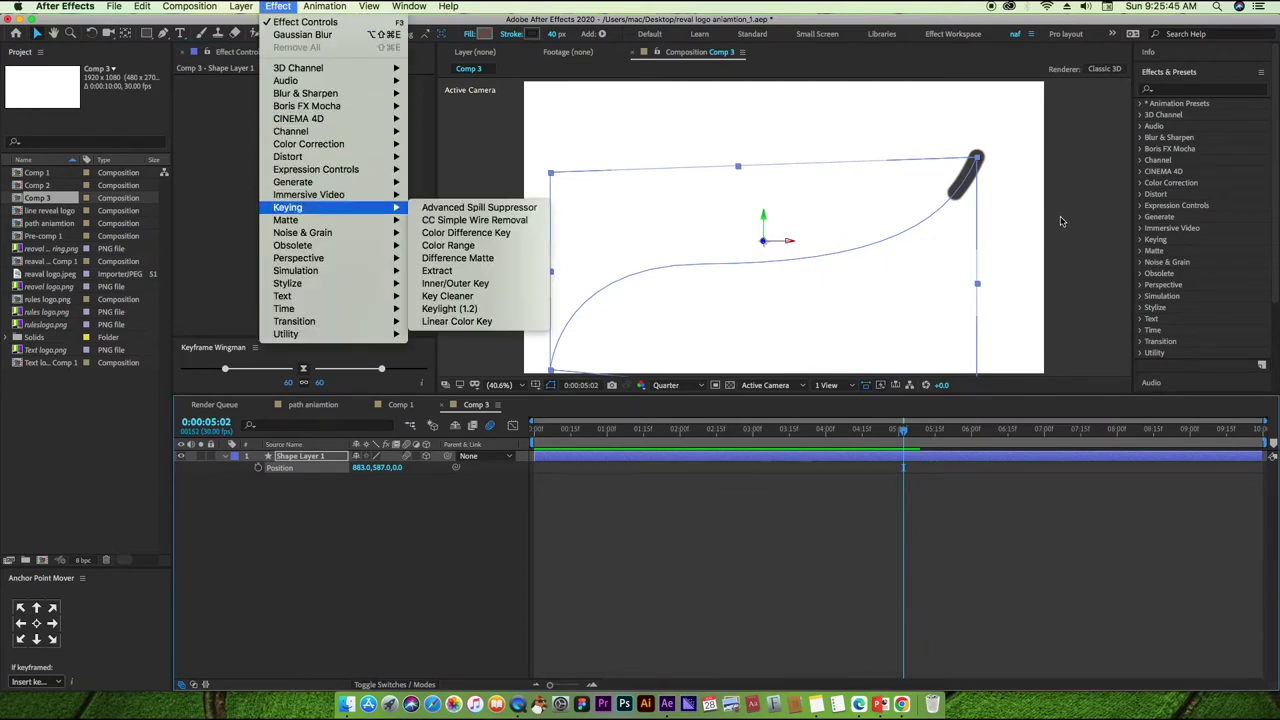
pyautogui.click(1161, 92)
pyautogui.click(1169, 89)
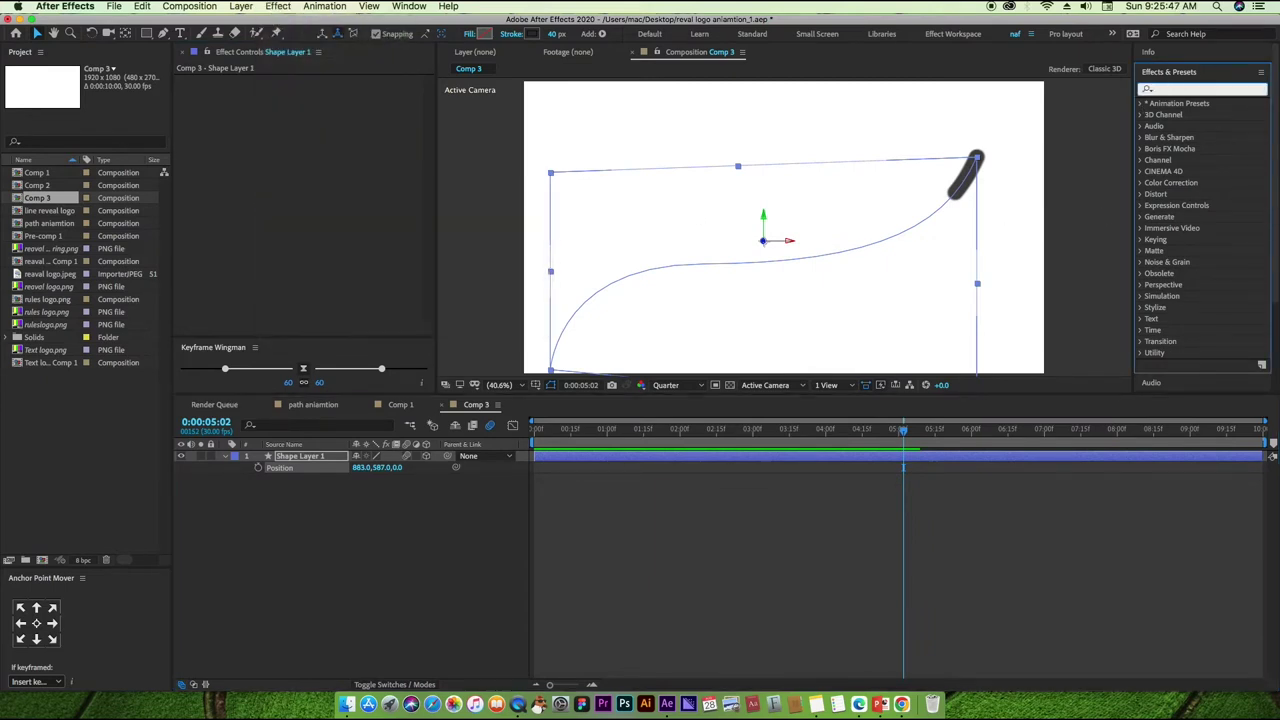
pyautogui.write('tur')
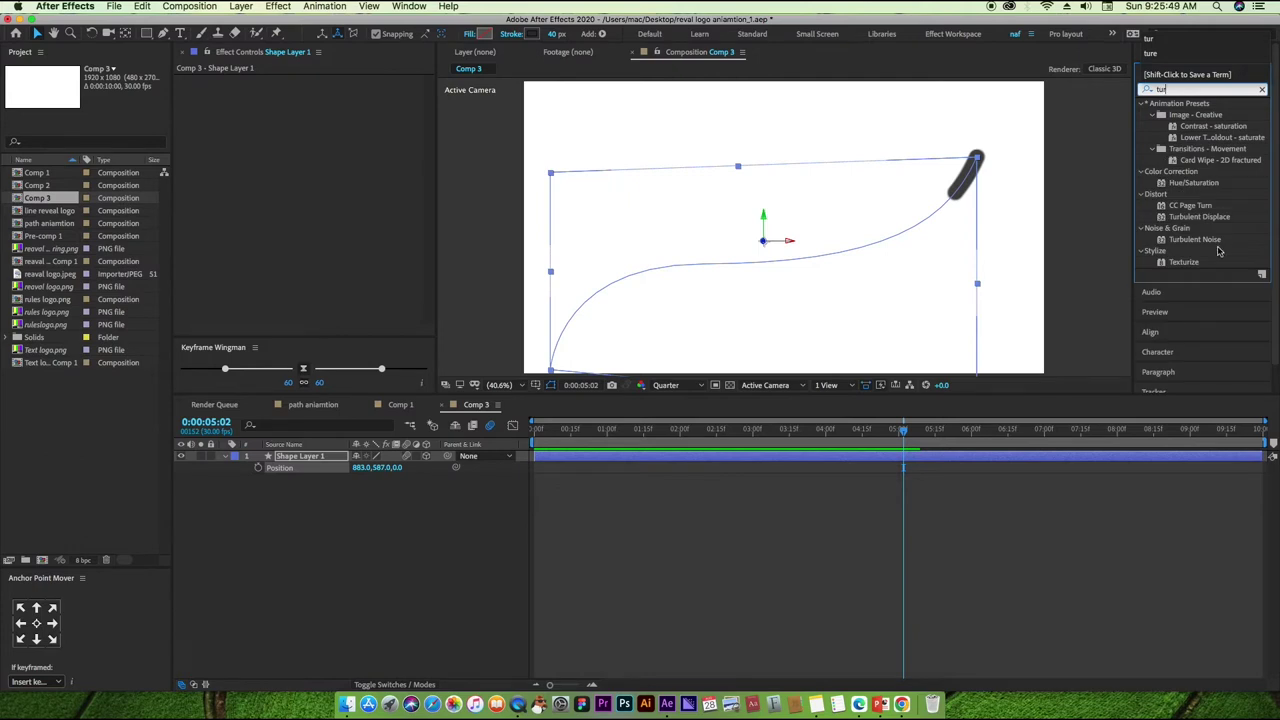
pyautogui.press('Return')
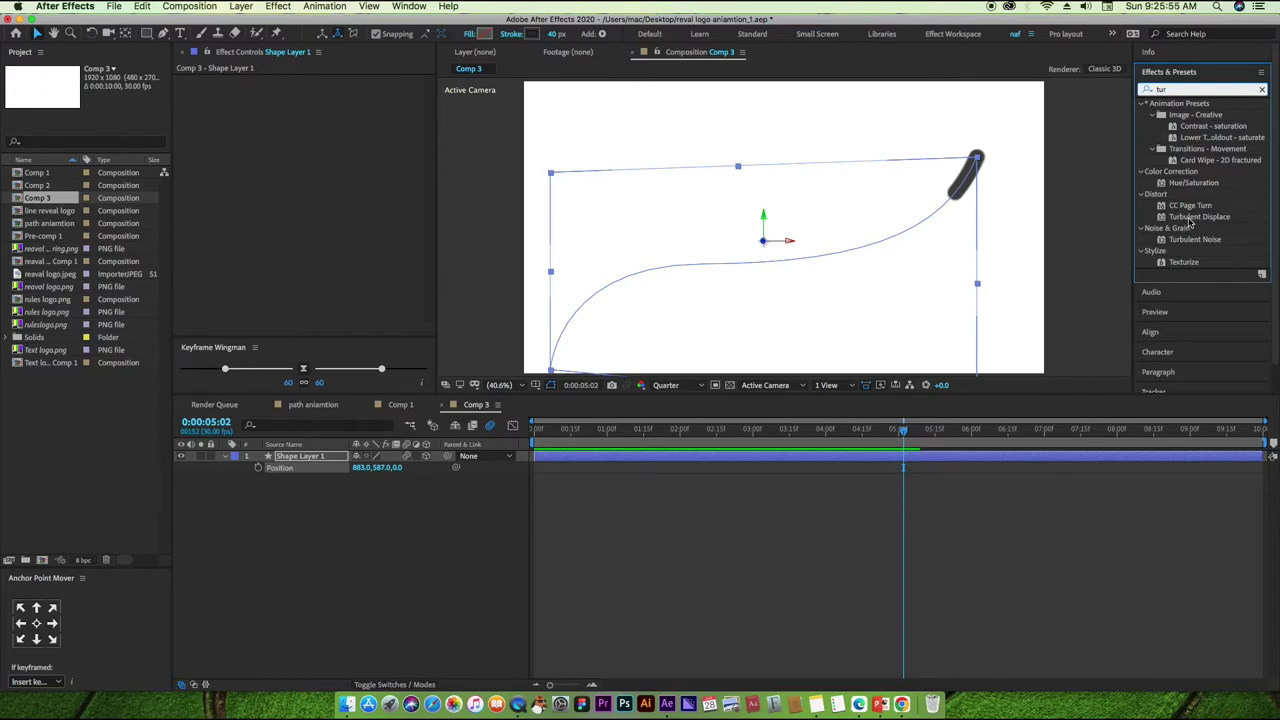
pyautogui.click(1189, 218)
pyautogui.moveTo(1196, 222); pyautogui.dragTo(643, 458)
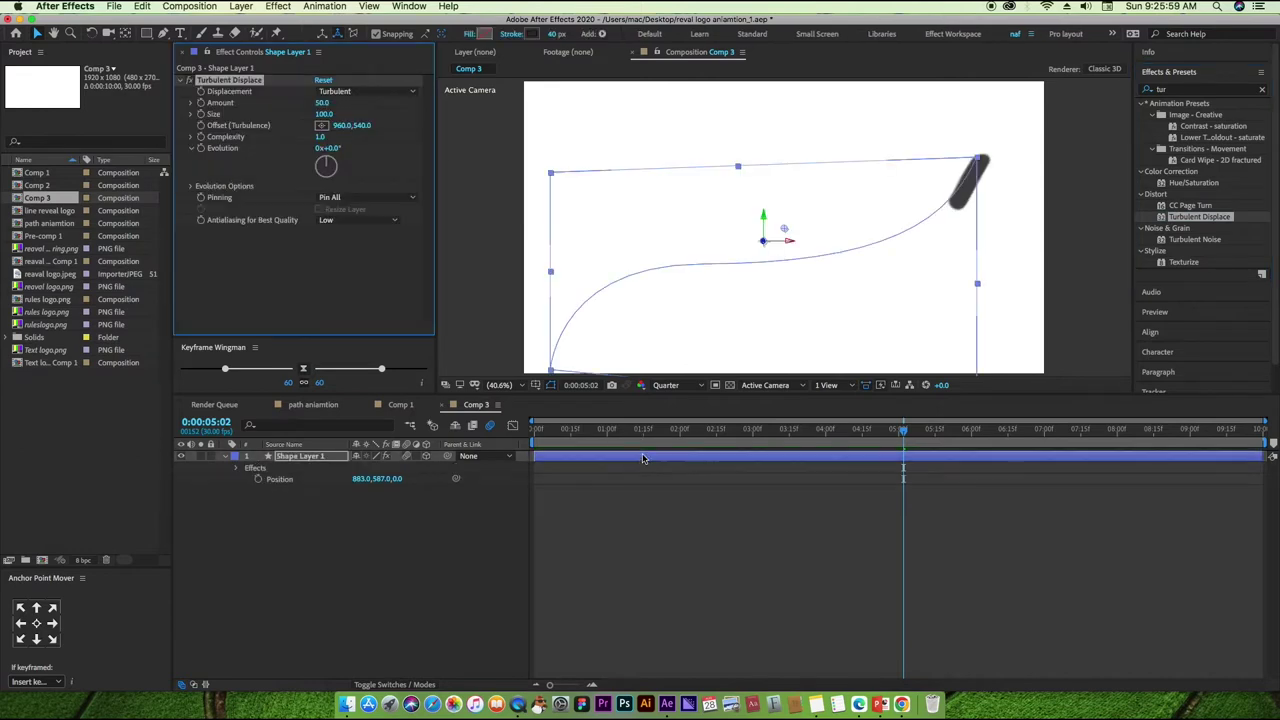
# Scrub through the distorted stroke and raise Position Y to 468.
pyautogui.moveTo(903, 431); pyautogui.dragTo(635, 437)
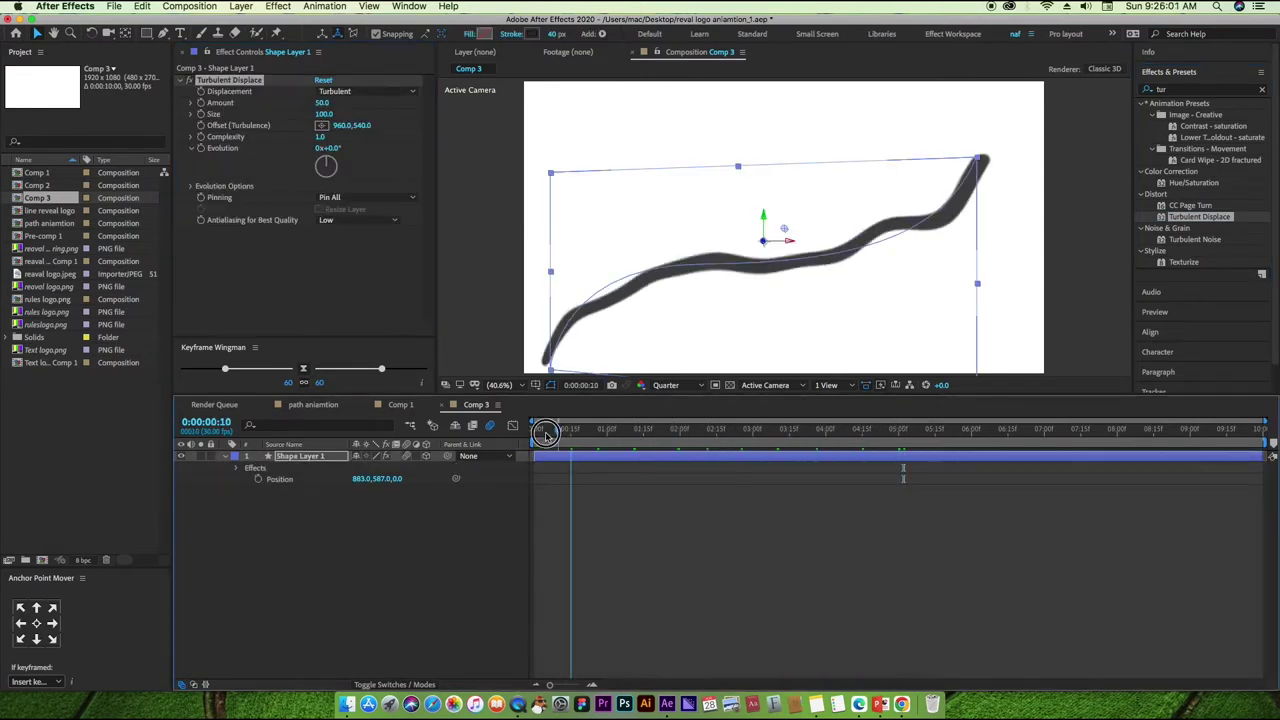
pyautogui.moveTo(635, 437); pyautogui.dragTo(816, 432)
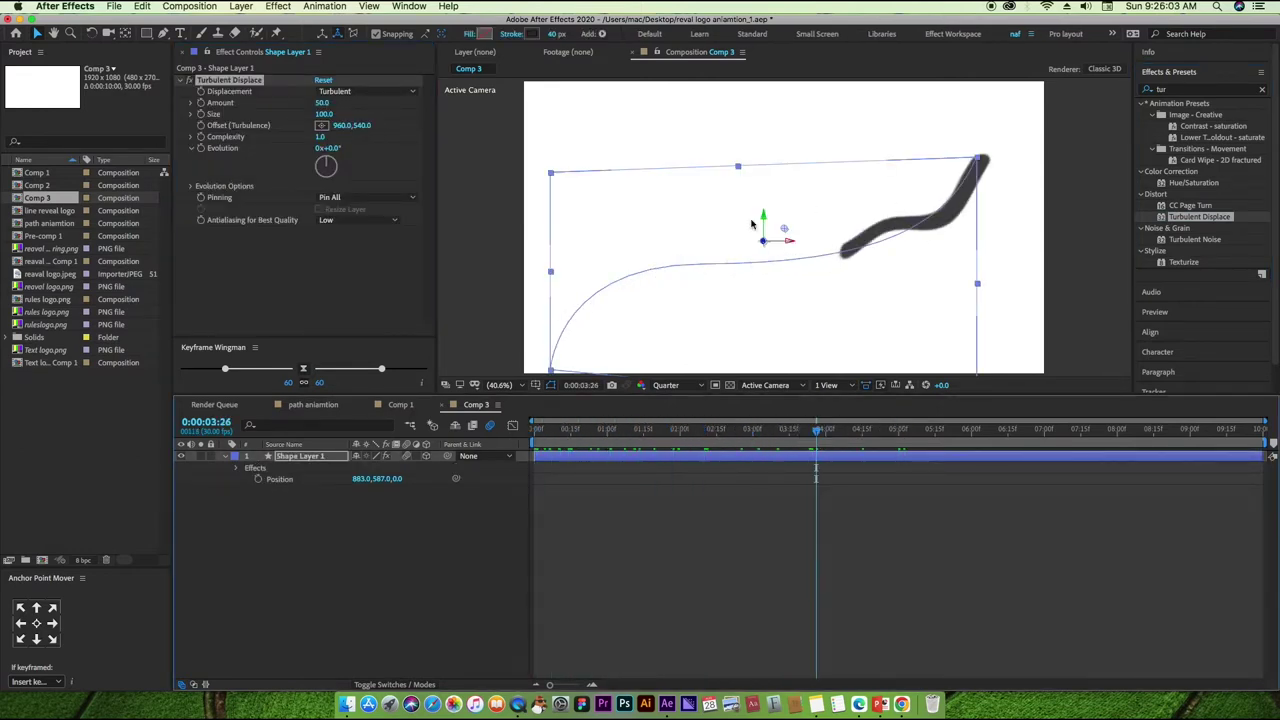
pyautogui.moveTo(382, 480); pyautogui.dragTo(282, 502)
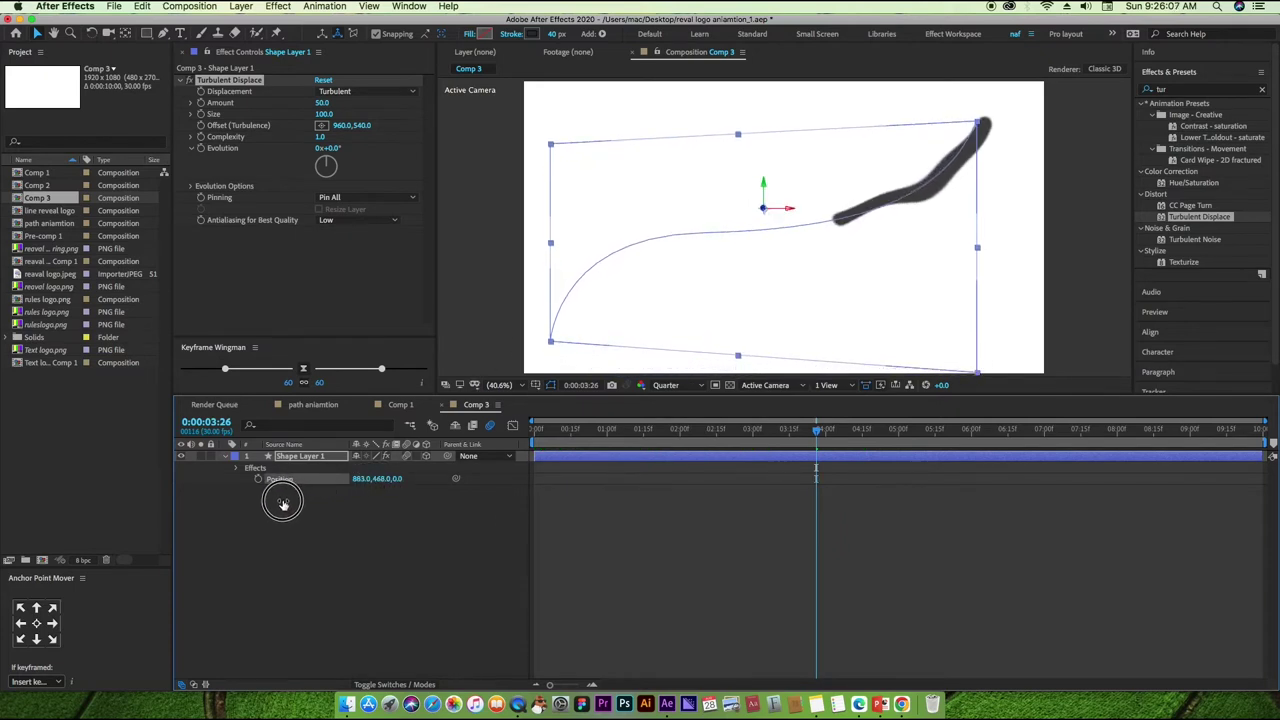
pyautogui.moveTo(816, 430)
pyautogui.mouseDown()
pyautogui.moveTo(543, 475)
pyautogui.moveTo(798, 475)
pyautogui.mouseUp()
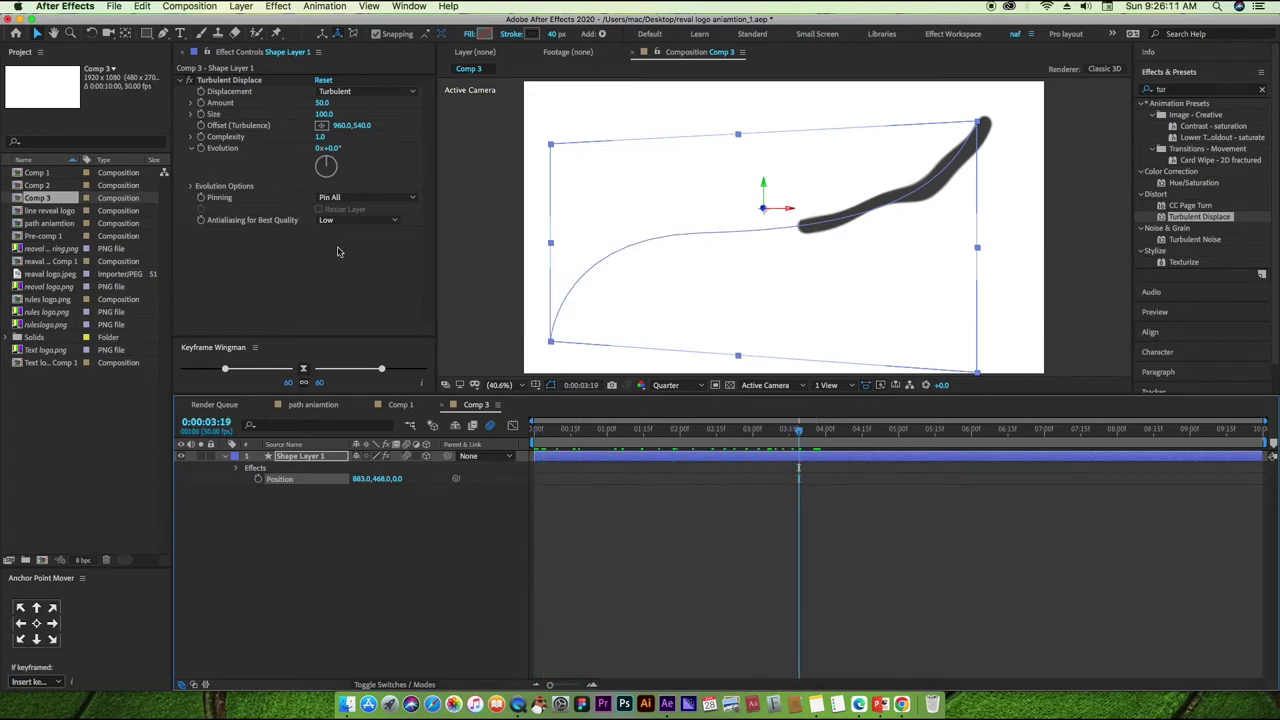
pyautogui.click(358, 91)
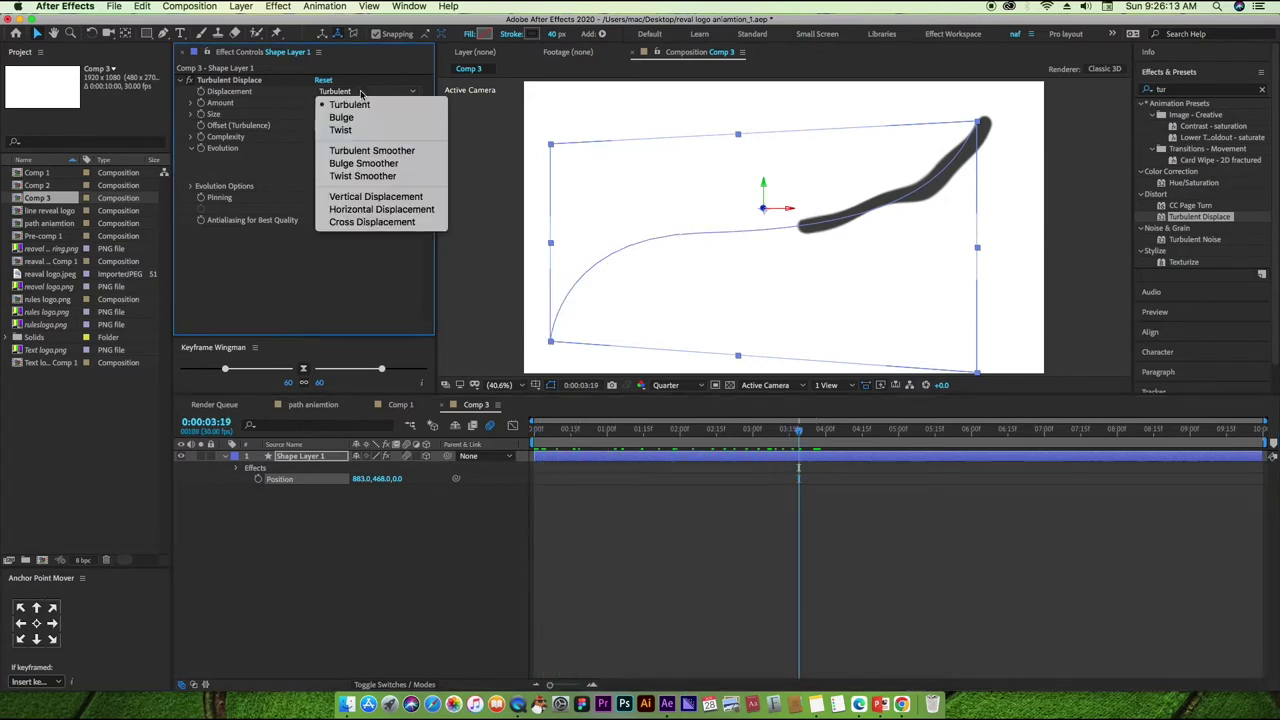
# Set Displacement to Turbulent Smoother and lower the turbulence Amount.
pyautogui.click(368, 151)
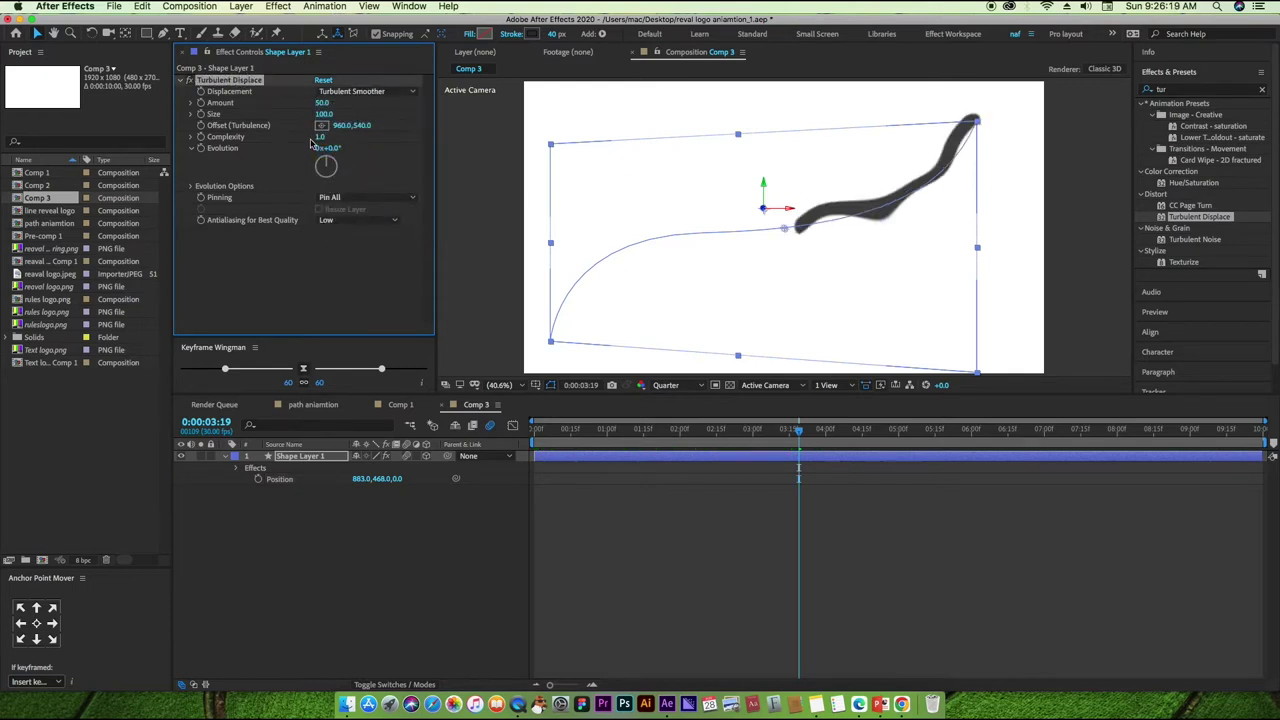
pyautogui.moveTo(321, 103)
pyautogui.mouseDown()
pyautogui.moveTo(276, 113)
pyautogui.moveTo(349, 116)
pyautogui.moveTo(322, 114)
pyautogui.mouseUp()
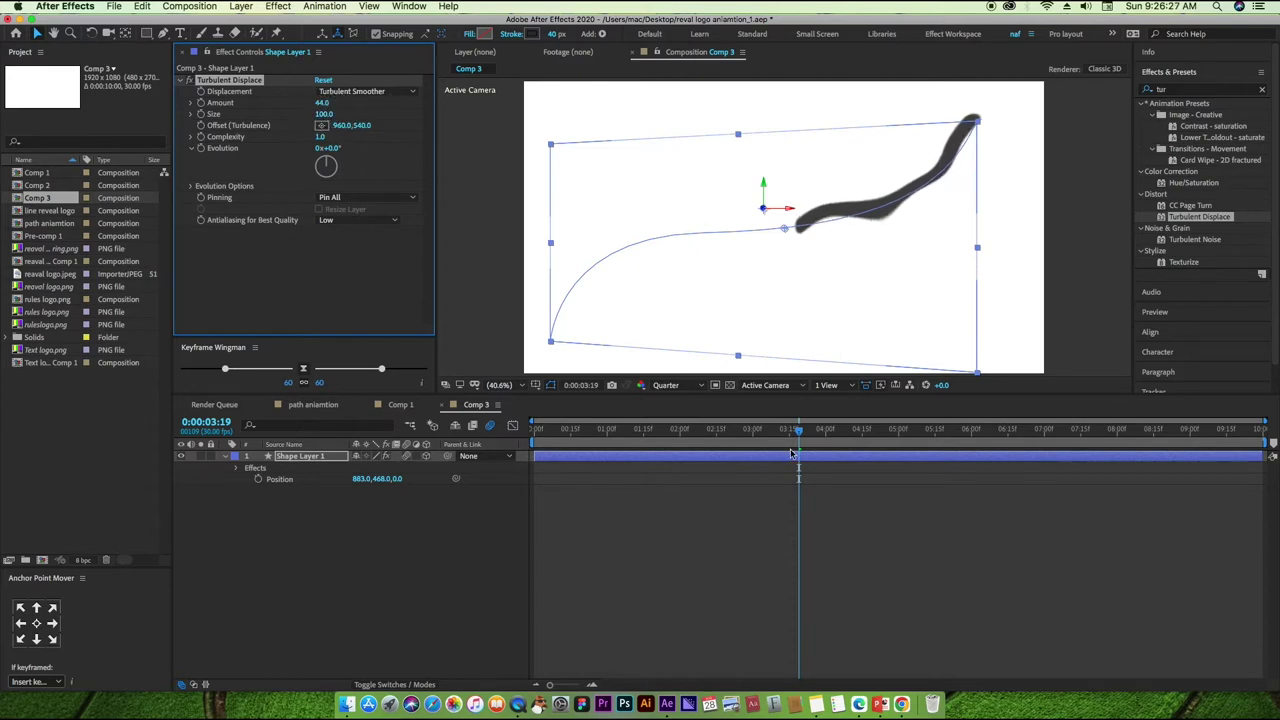
pyautogui.moveTo(798, 430); pyautogui.dragTo(721, 430)
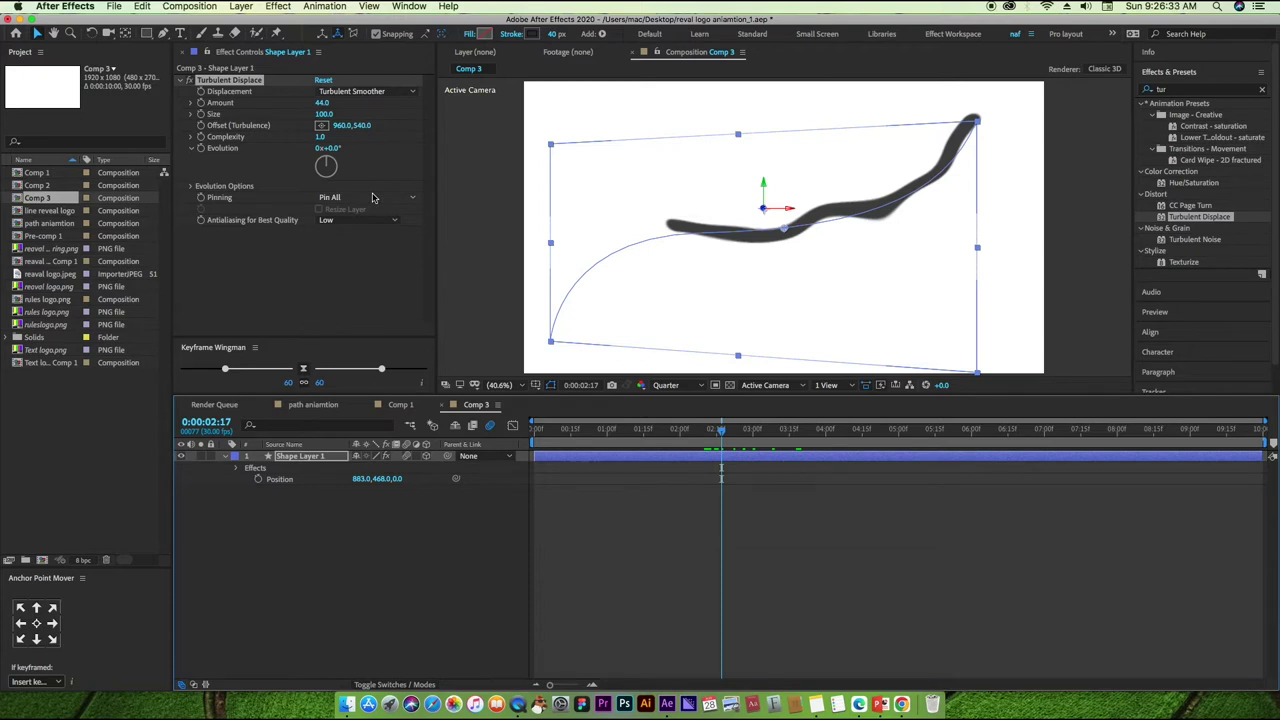
# Set Complexity to 7, boost the Amount, and retype Amount at frame 0.
pyautogui.moveTo(321, 137); pyautogui.dragTo(395, 142)
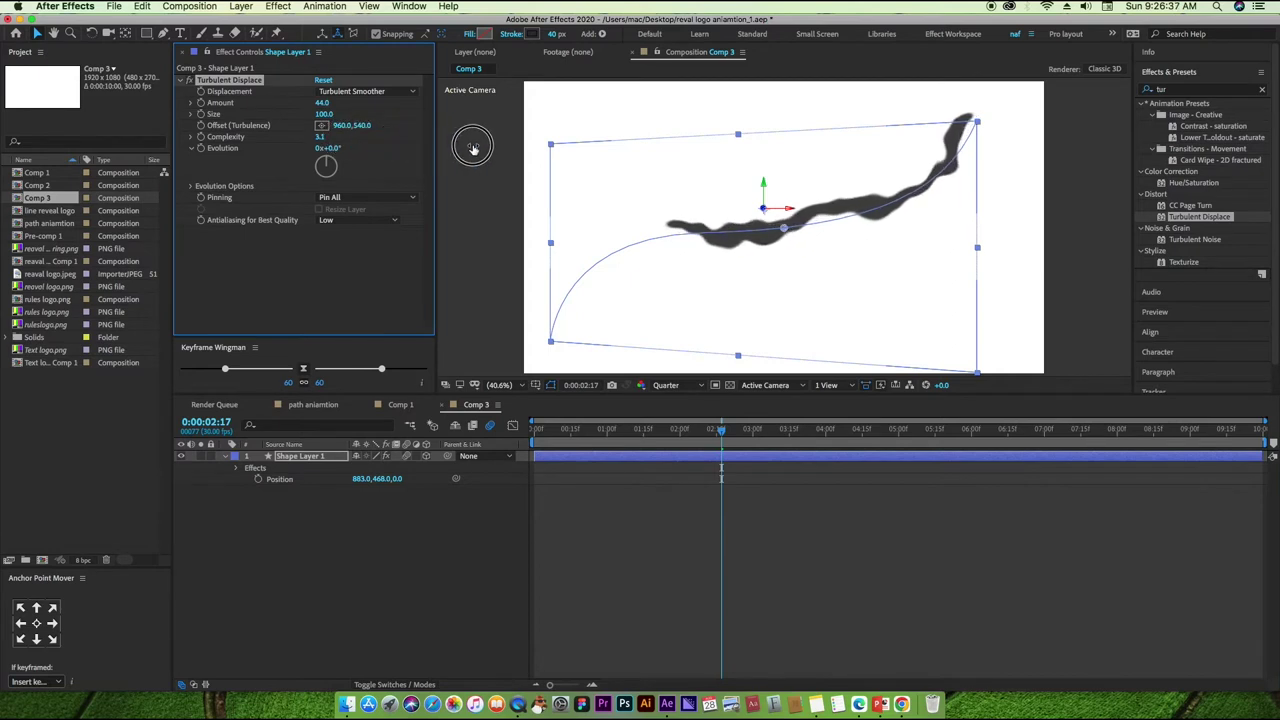
pyautogui.moveTo(395, 142); pyautogui.dragTo(500, 148)
pyautogui.moveTo(321, 137); pyautogui.dragTo(440, 136)
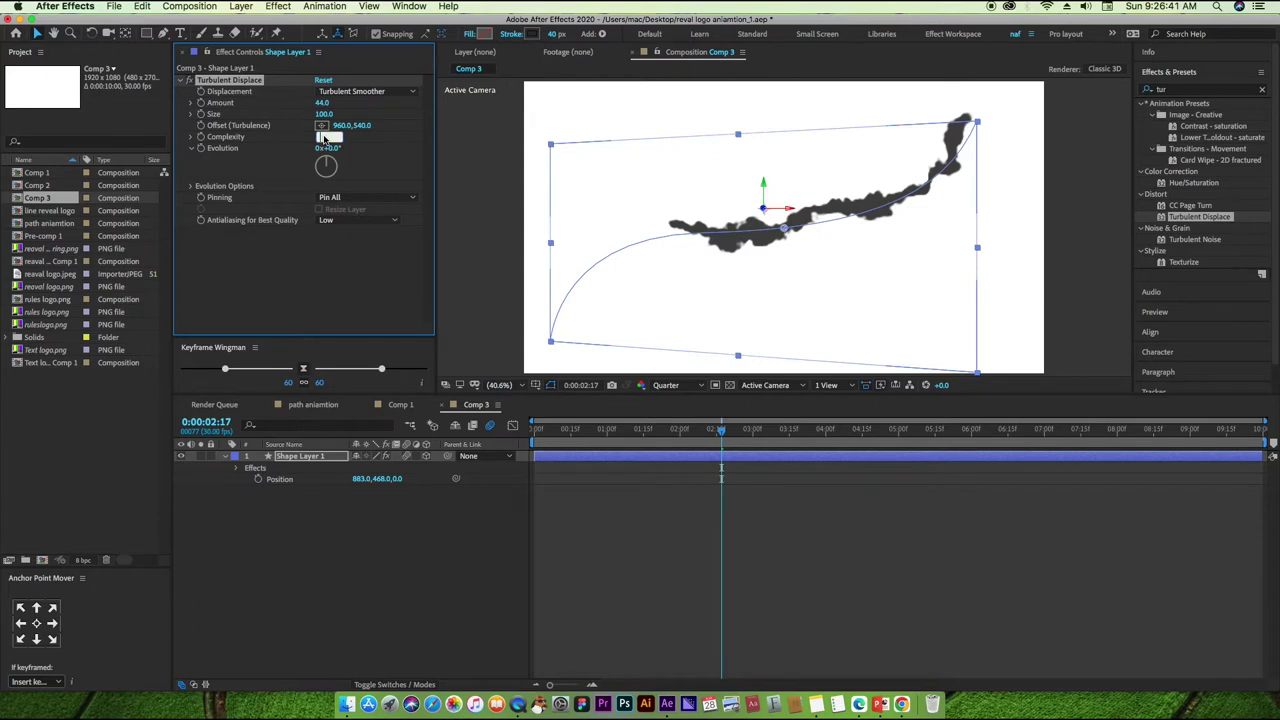
pyautogui.press('Return')
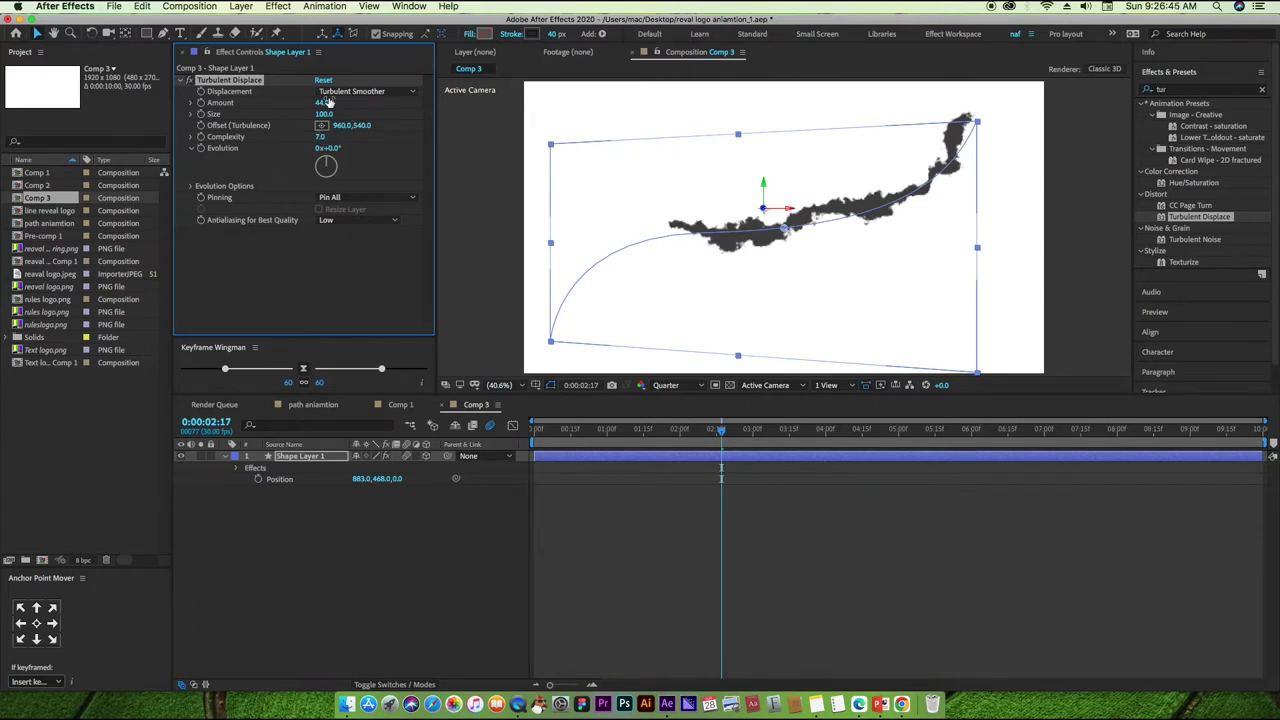
pyautogui.moveTo(322, 106)
pyautogui.mouseDown()
pyautogui.moveTo(452, 116)
pyautogui.moveTo(330, 110)
pyautogui.mouseUp()
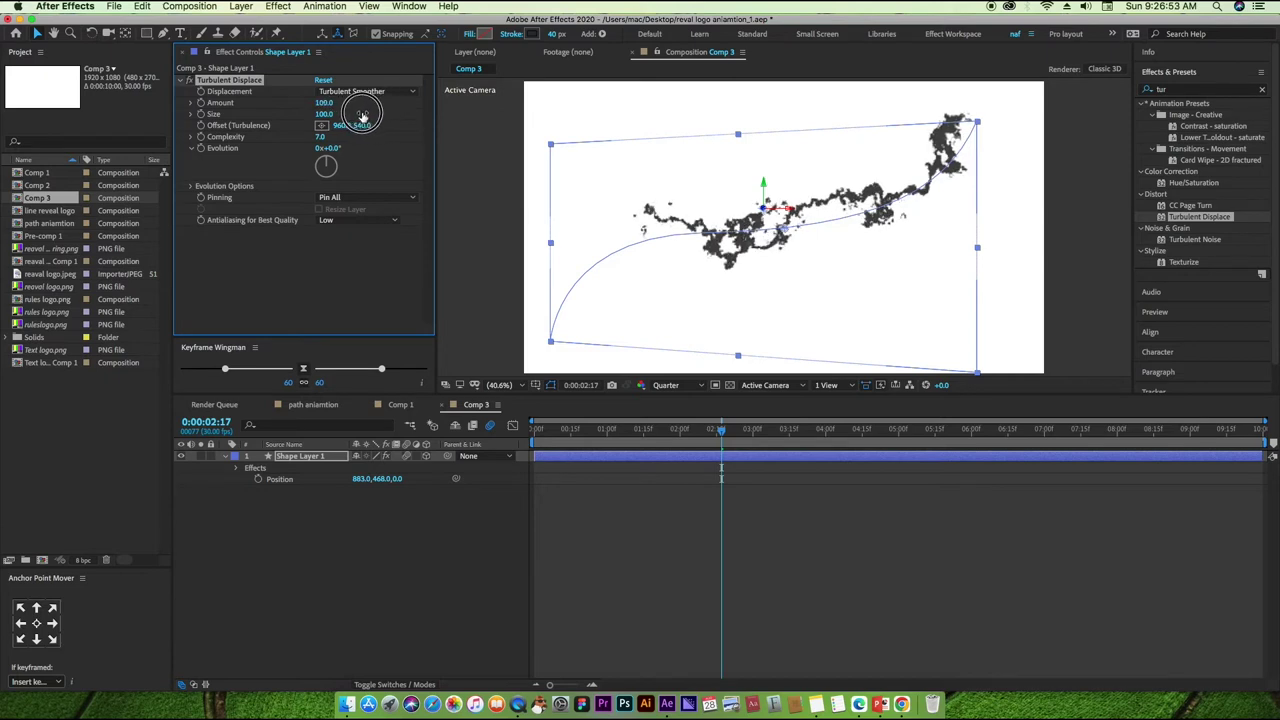
pyautogui.press('Home')
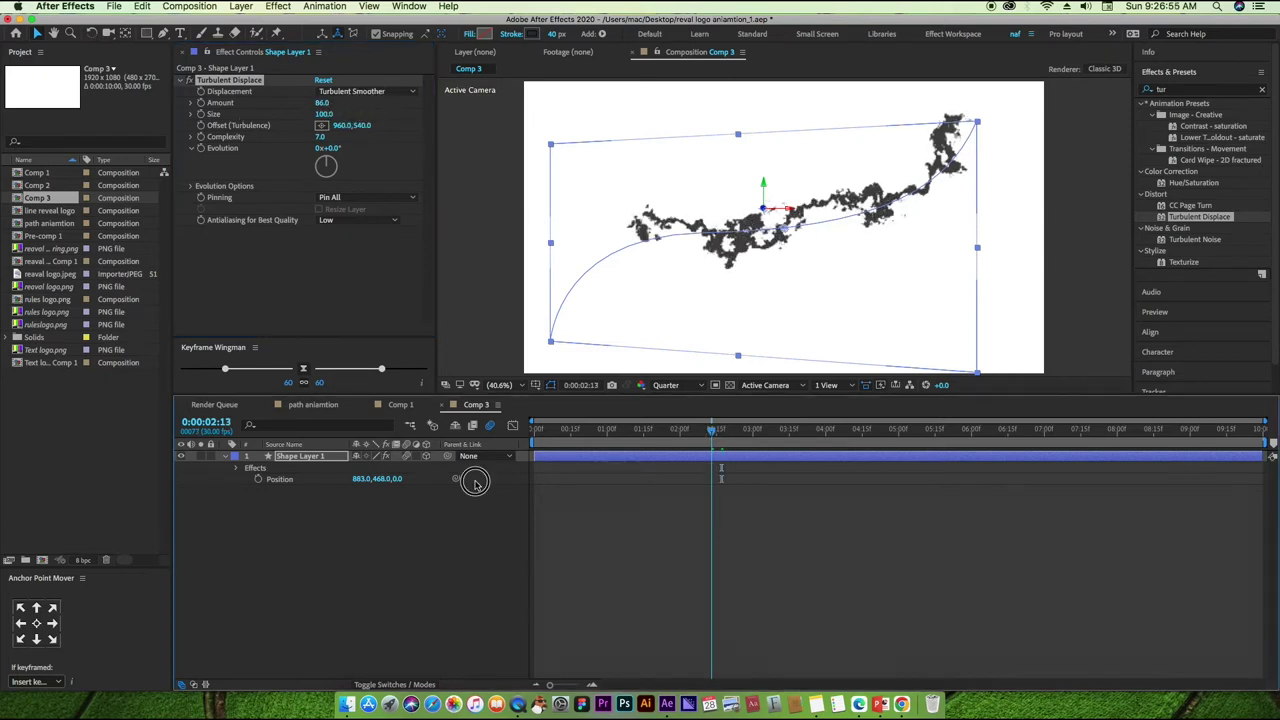
pyautogui.click(326, 116)
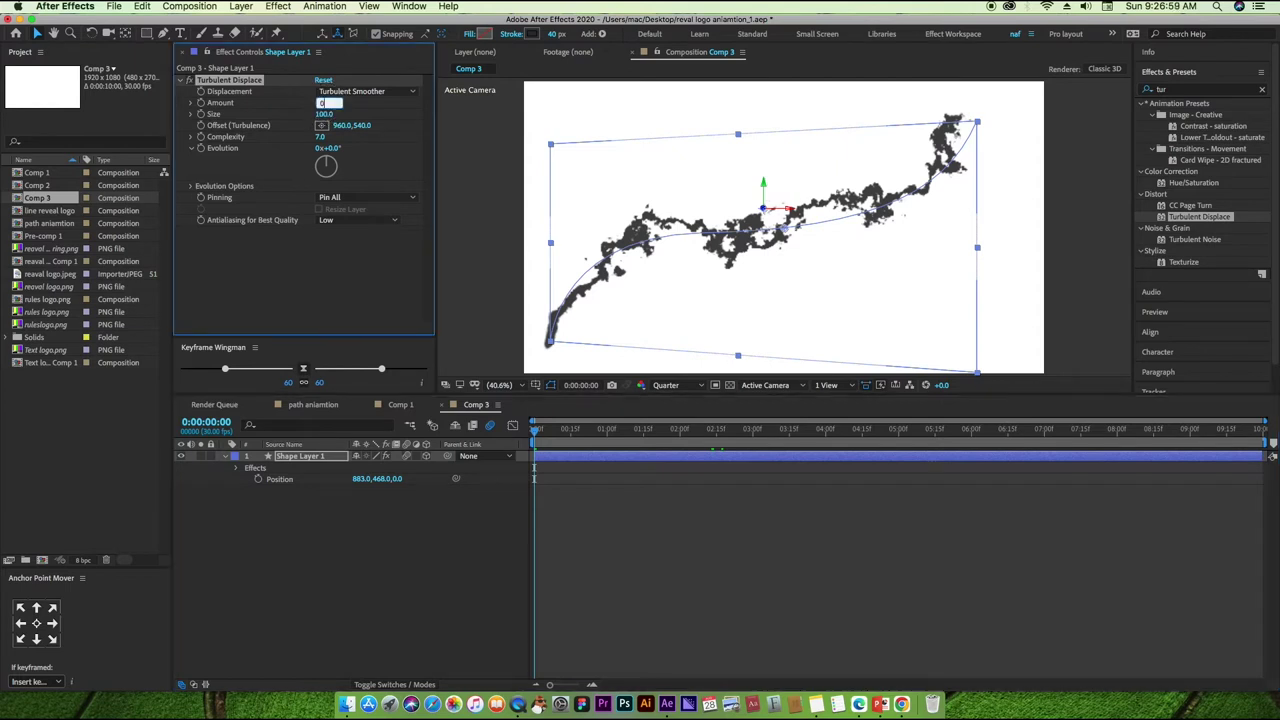
# Keyframe Turbulent Displace Amount from 0 at the start to 120 at six seconds.
pyautogui.press('Return')
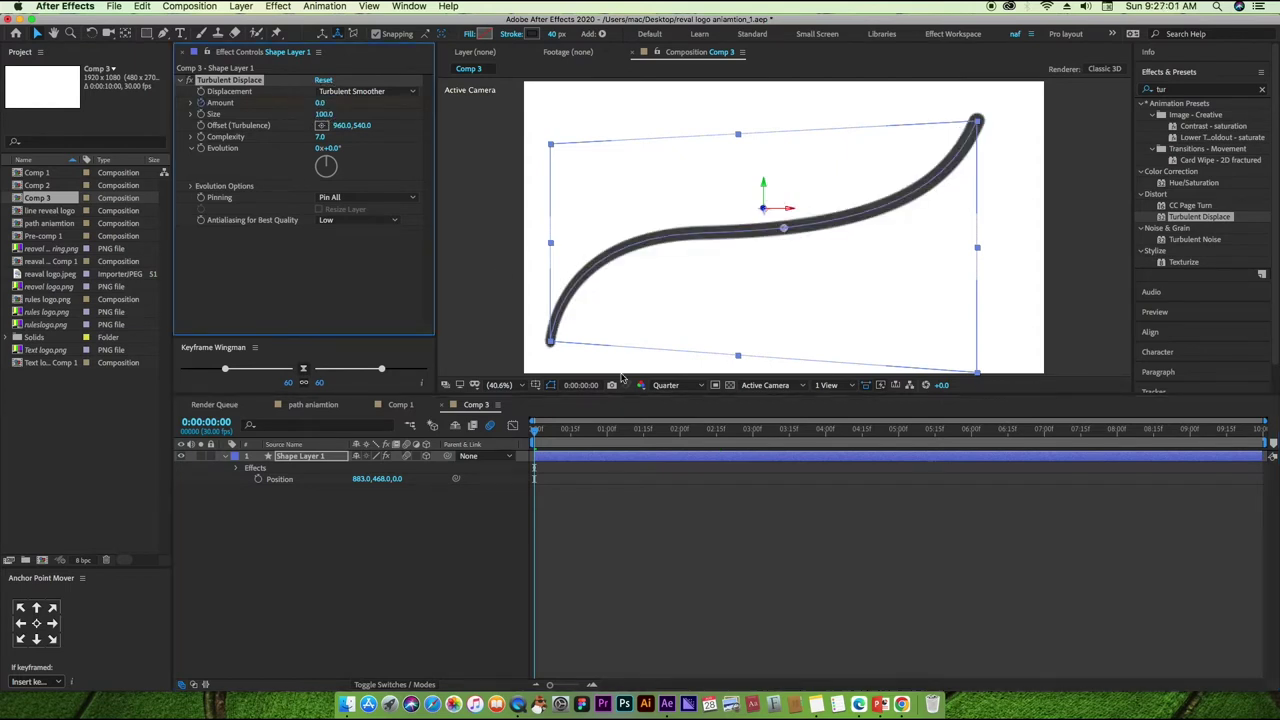
pyautogui.moveTo(535, 428); pyautogui.dragTo(970, 440)
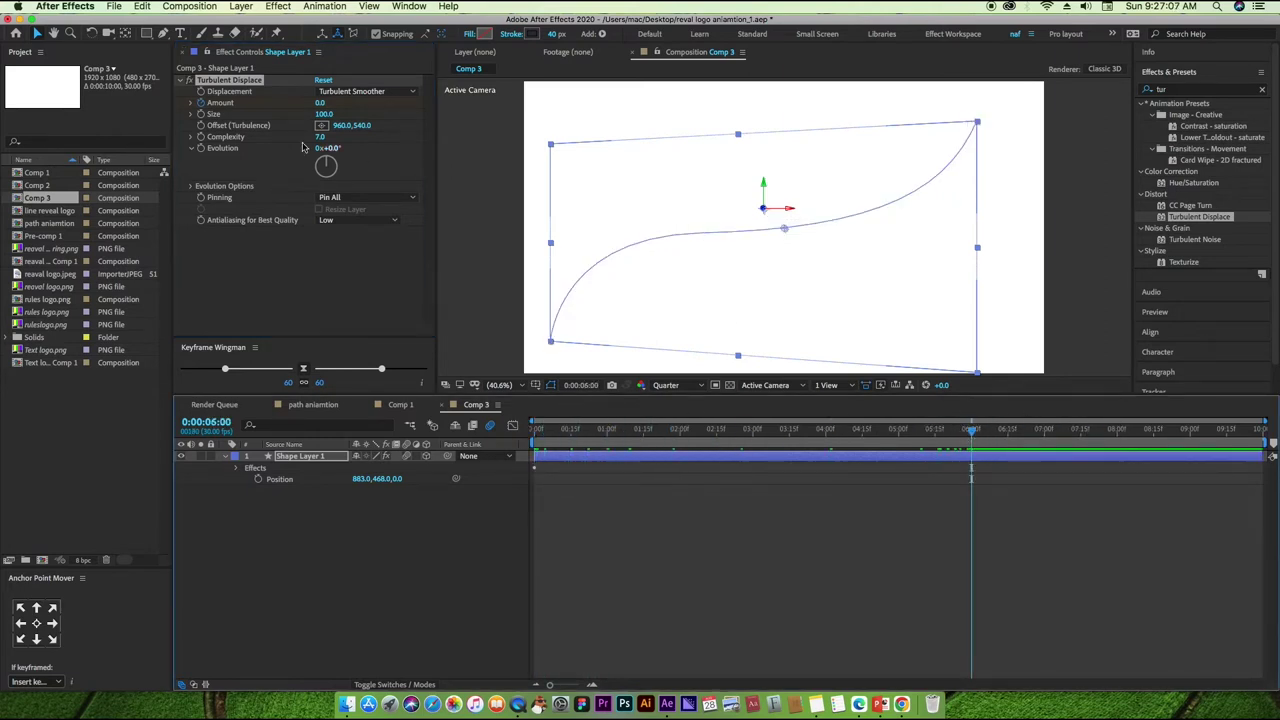
pyautogui.click(320, 104)
pyautogui.write('120')
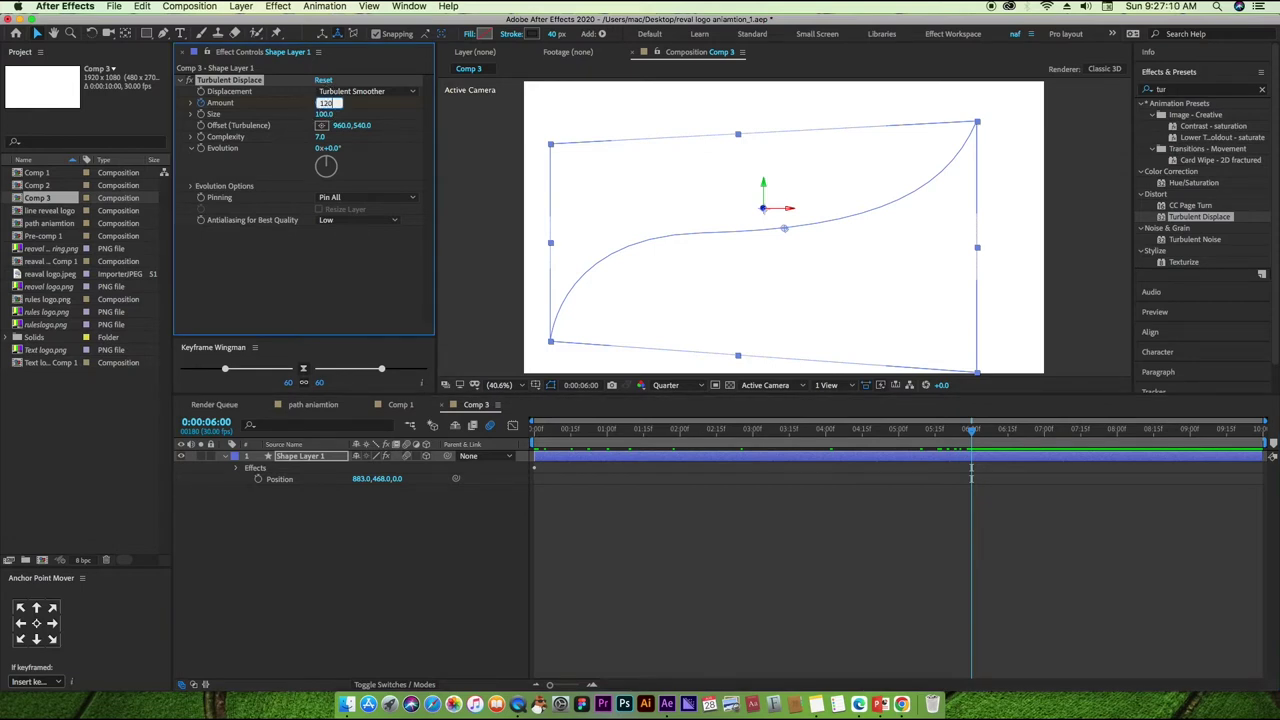
pyautogui.press('Return')
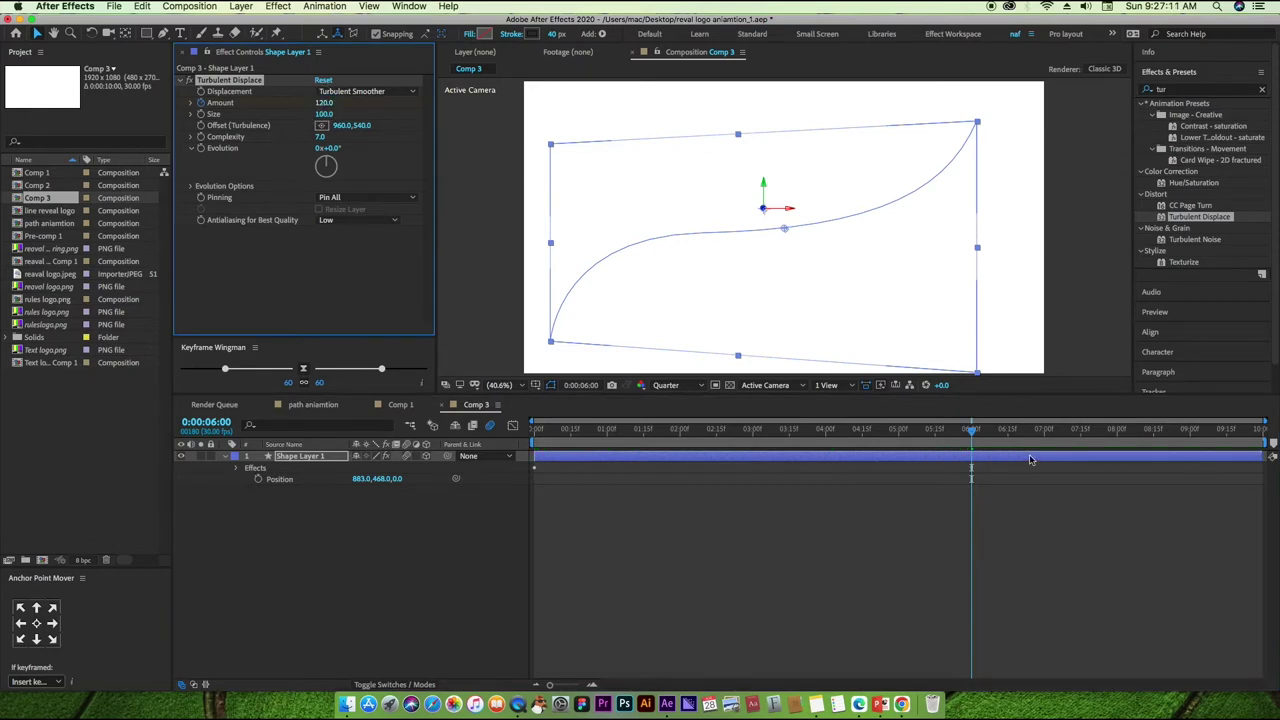
# Preview the turbulent stroke animation from the start.
pyautogui.moveTo(971, 432); pyautogui.dragTo(513, 440)
pyautogui.press('space')
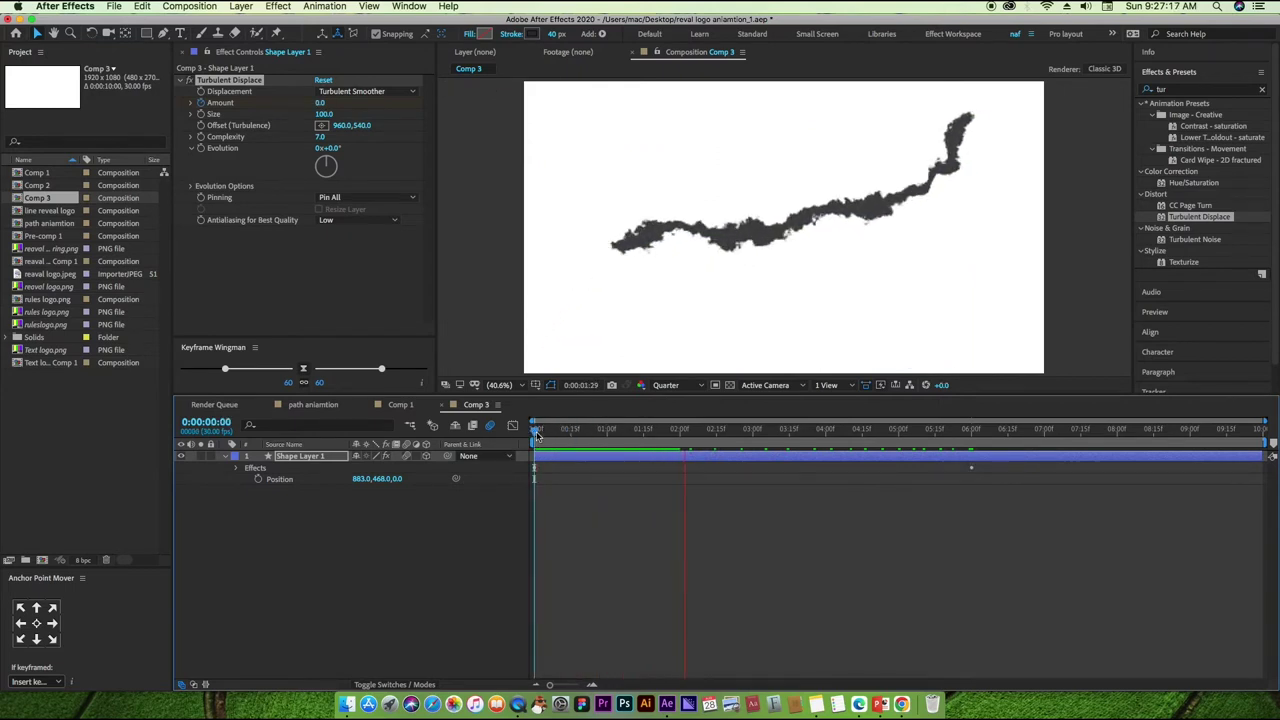
pyautogui.press('space')
pyautogui.moveTo(765, 423); pyautogui.dragTo(966, 428)
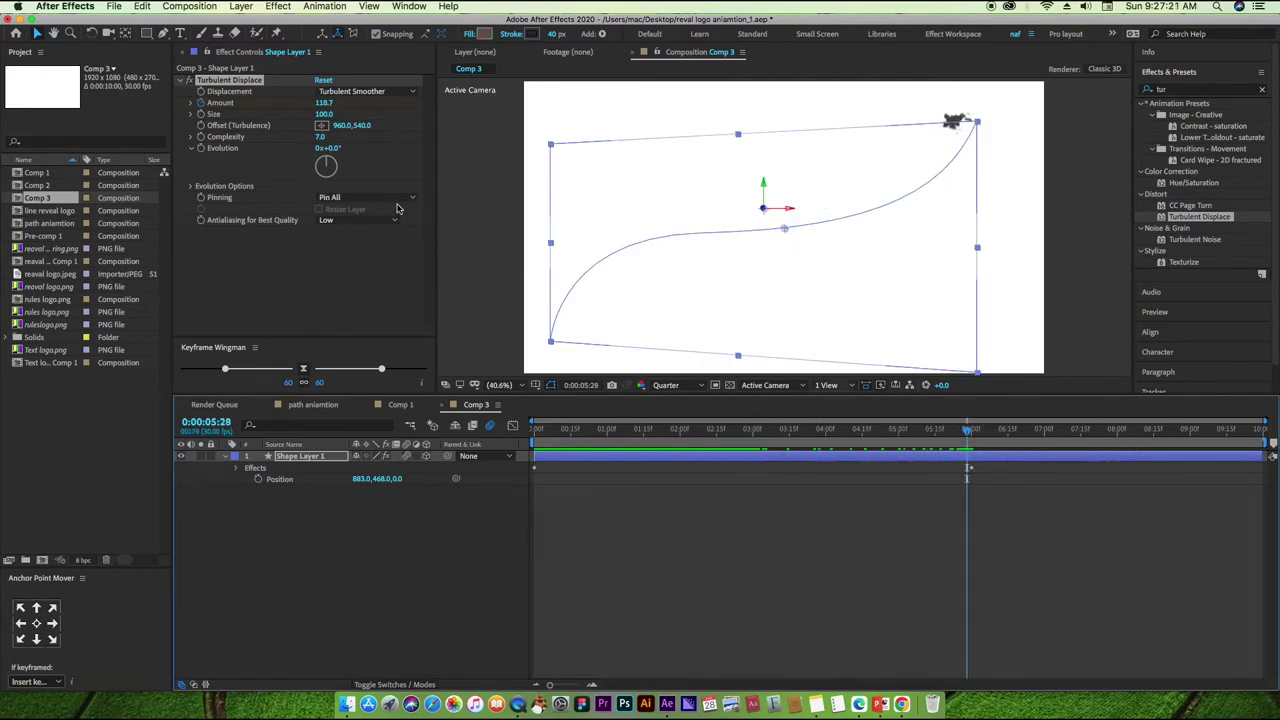
# Rotate the turbulence Evolution dial to about 0x+112°.
pyautogui.click(326, 160)
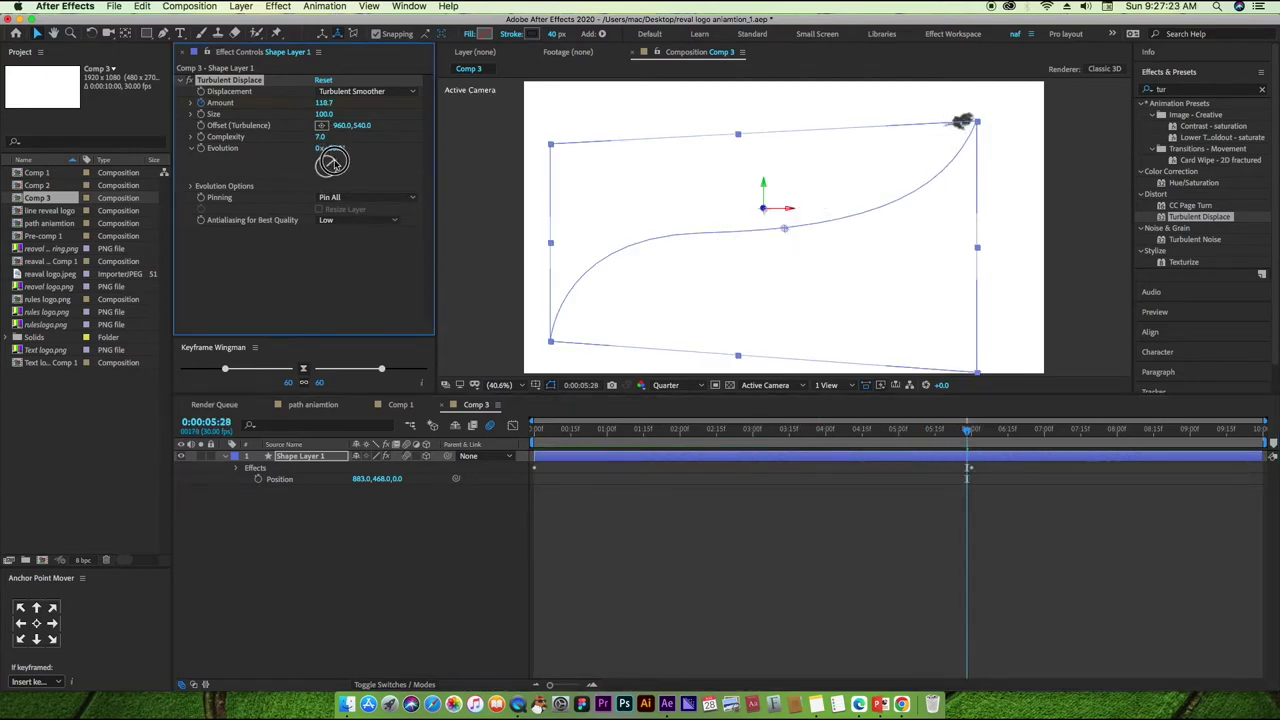
pyautogui.moveTo(335, 160); pyautogui.dragTo(339, 166)
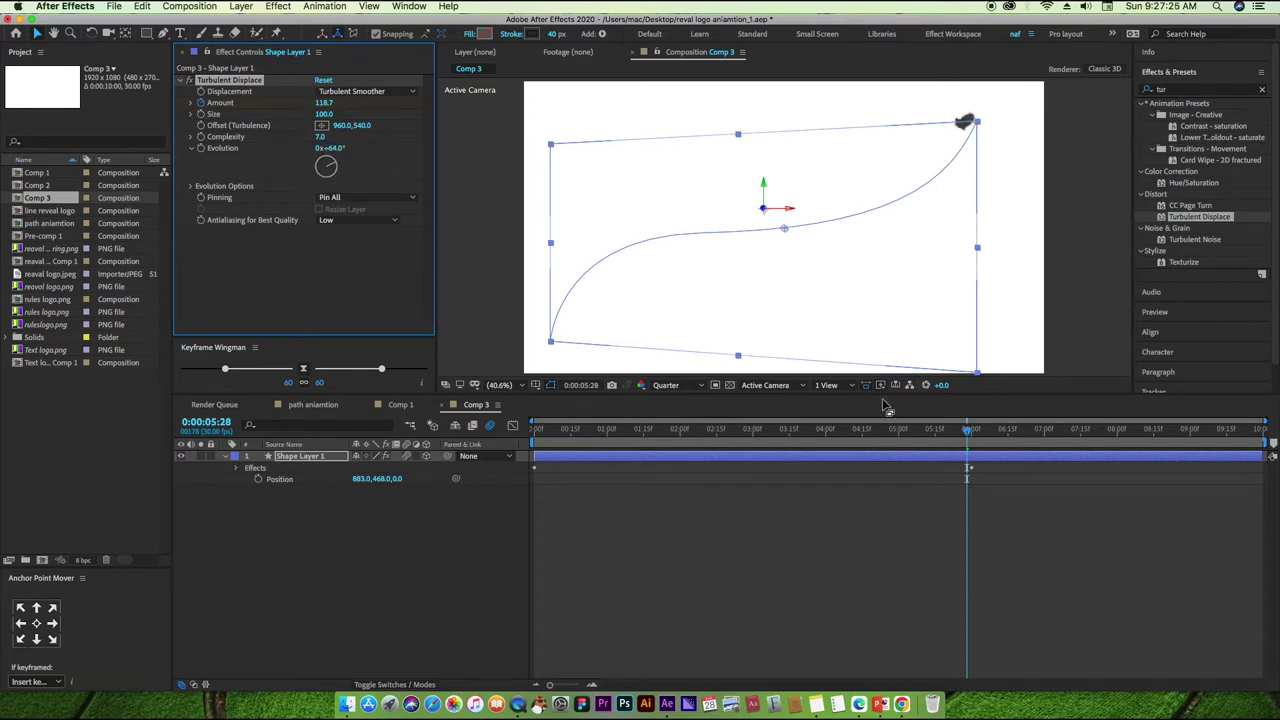
pyautogui.moveTo(968, 430); pyautogui.dragTo(699, 437)
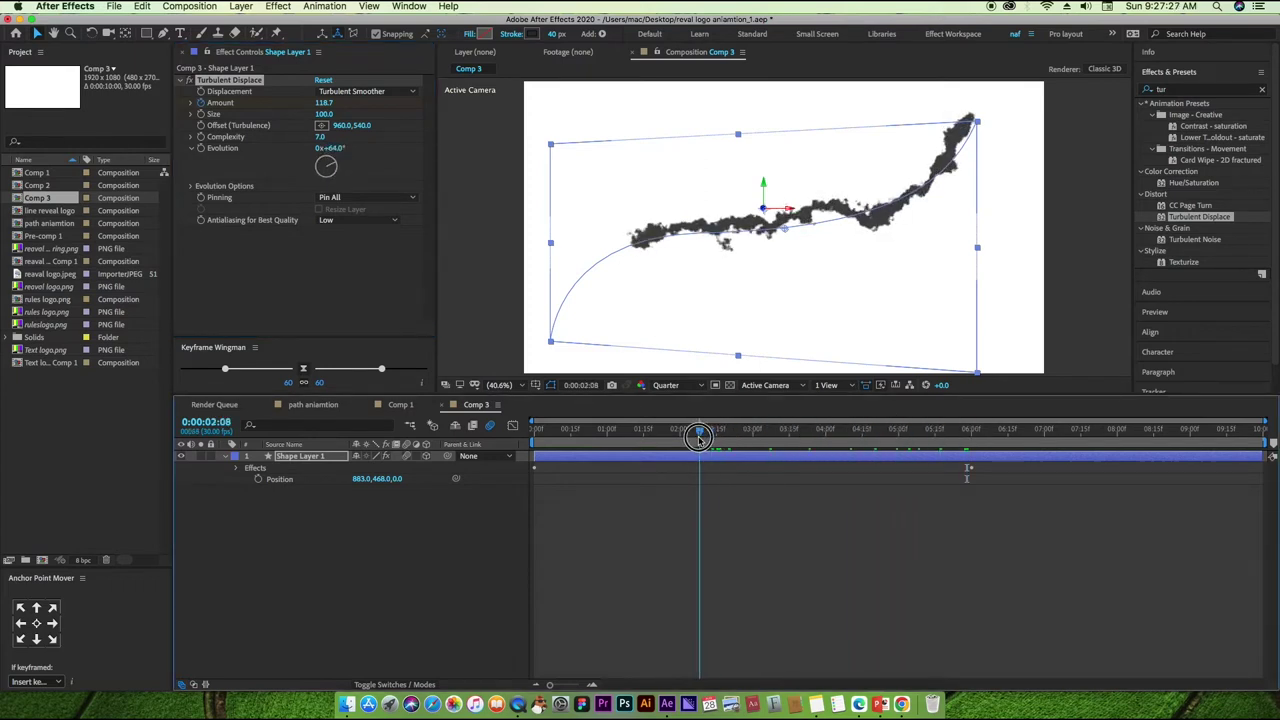
pyautogui.moveTo(334, 168)
pyautogui.mouseDown()
pyautogui.moveTo(323, 207)
pyautogui.moveTo(341, 153)
pyautogui.mouseUp()
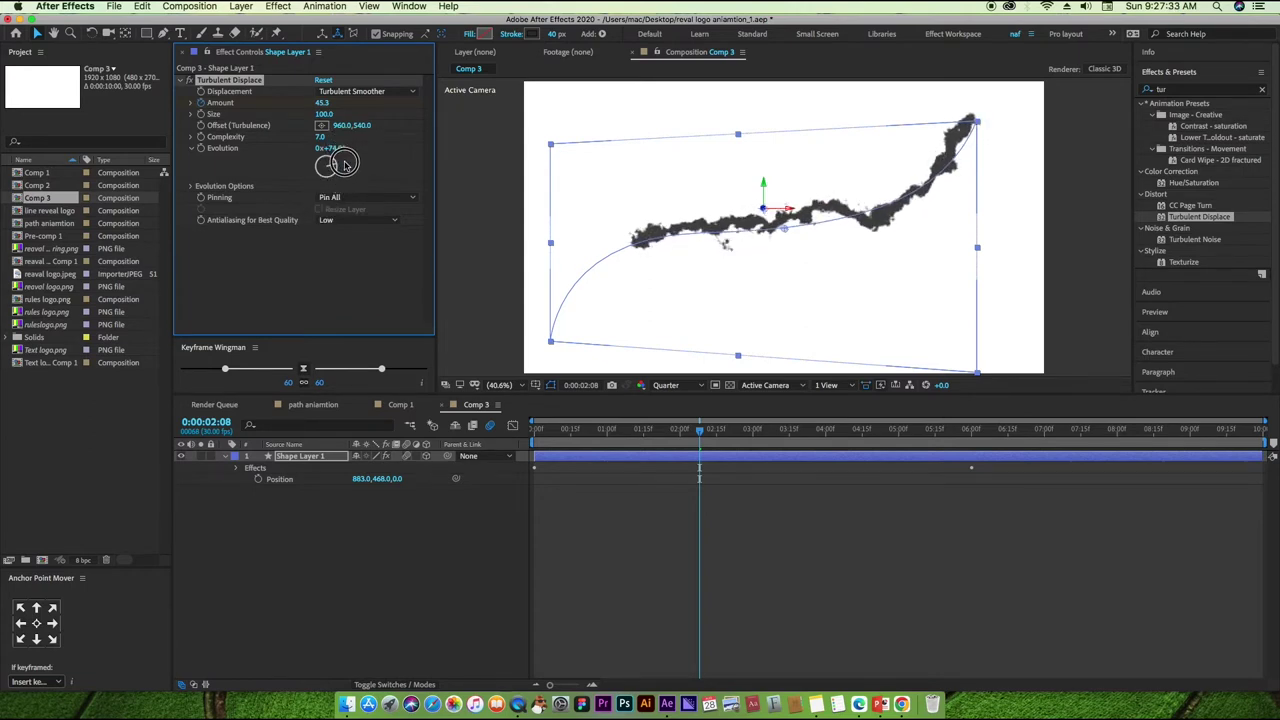
pyautogui.moveTo(341, 153)
pyautogui.mouseDown()
pyautogui.moveTo(323, 205)
pyautogui.moveTo(326, 172)
pyautogui.moveTo(341, 176)
pyautogui.mouseUp()
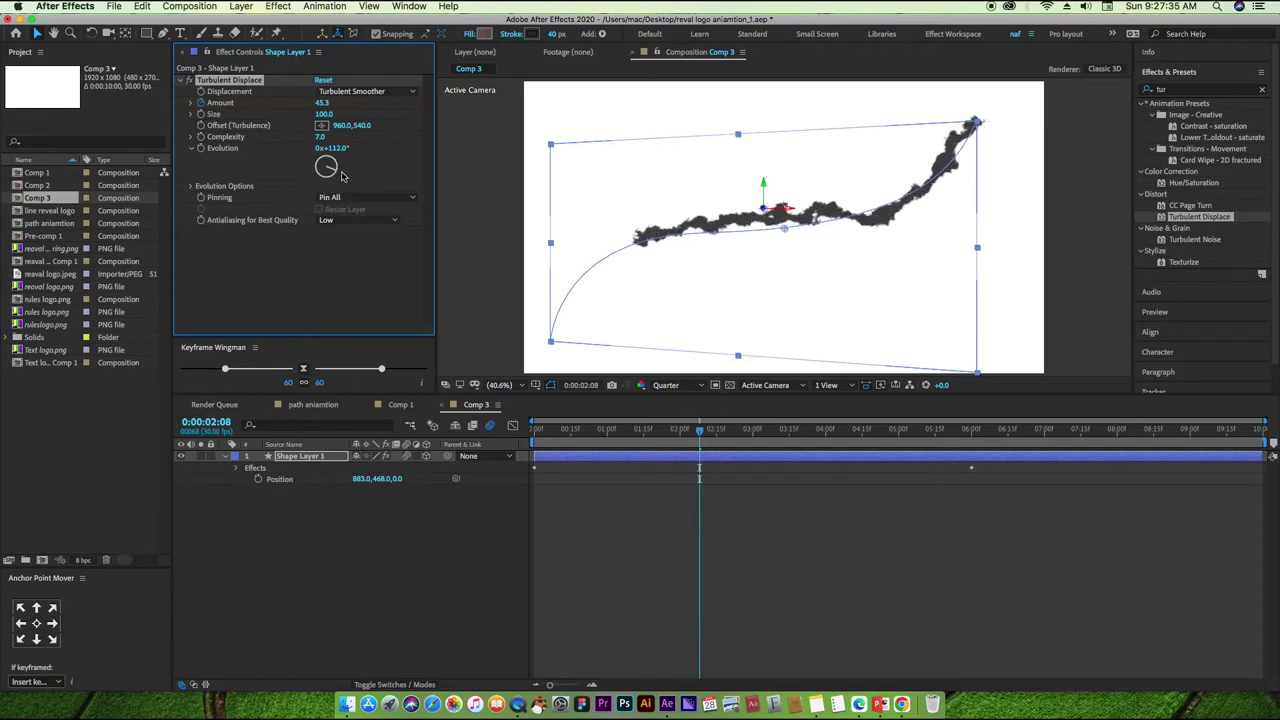
# Return to frame 0 and begin editing the turbulence Complexity value.
pyautogui.press('Home')
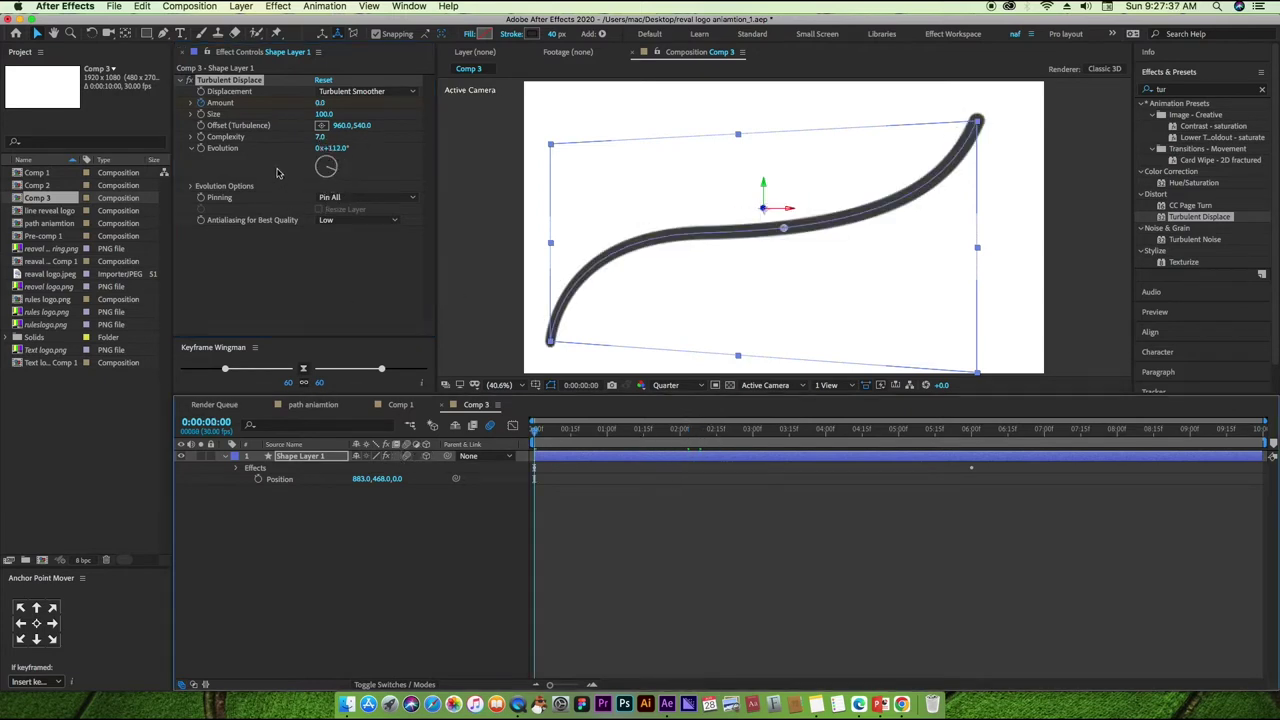
pyautogui.moveTo(538, 432)
pyautogui.mouseDown()
pyautogui.moveTo(1020, 437)
pyautogui.moveTo(973, 446)
pyautogui.mouseUp()
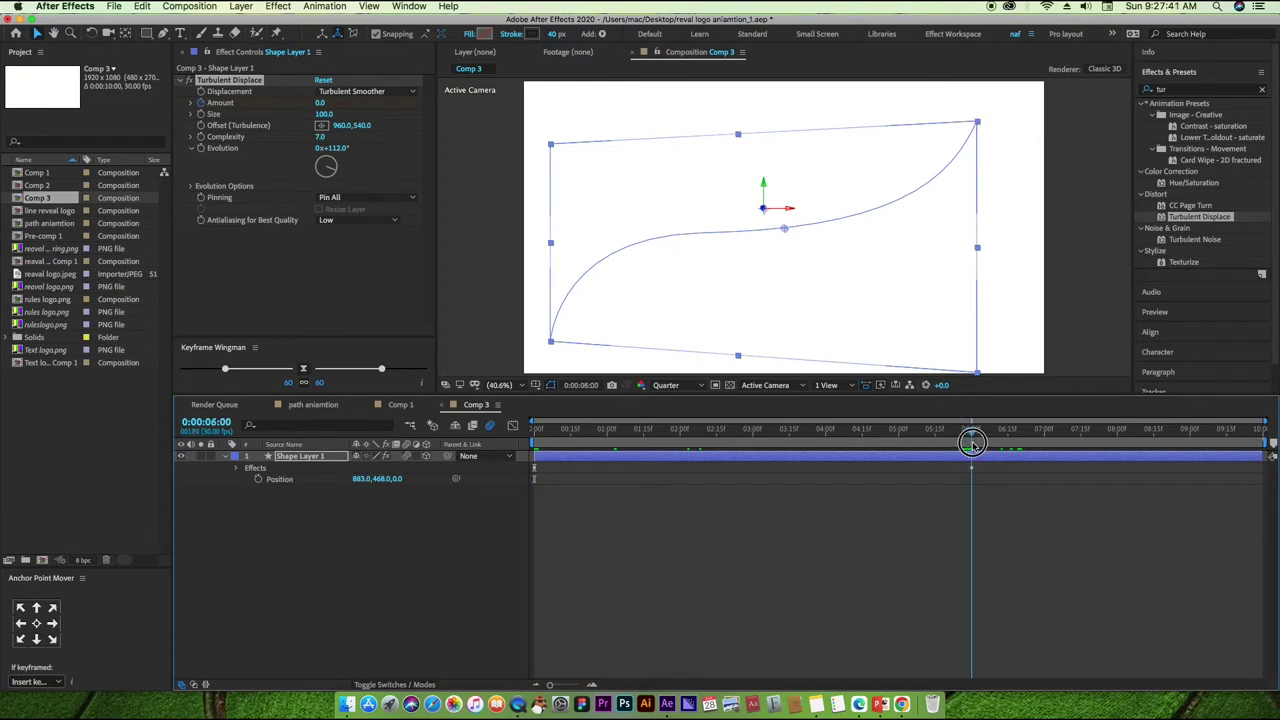
pyautogui.click(389, 289)
pyautogui.click(492, 488)
pyautogui.press('Home')
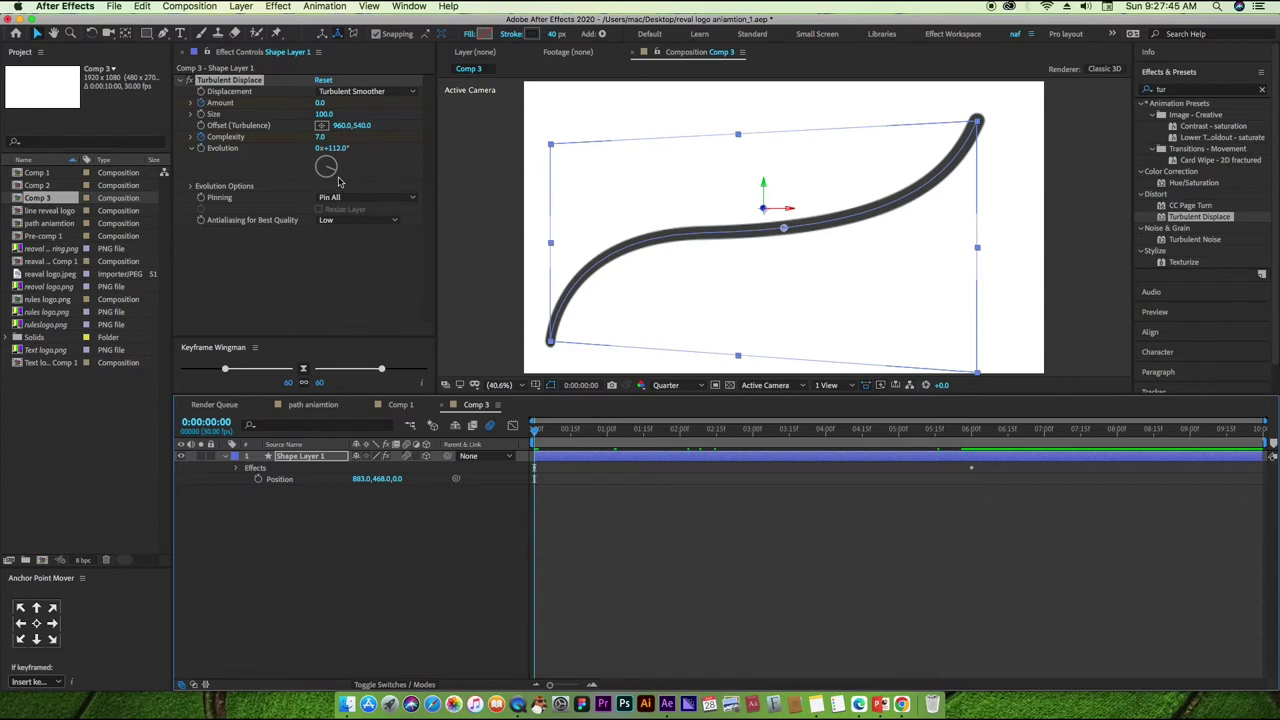
pyautogui.click(320, 137)
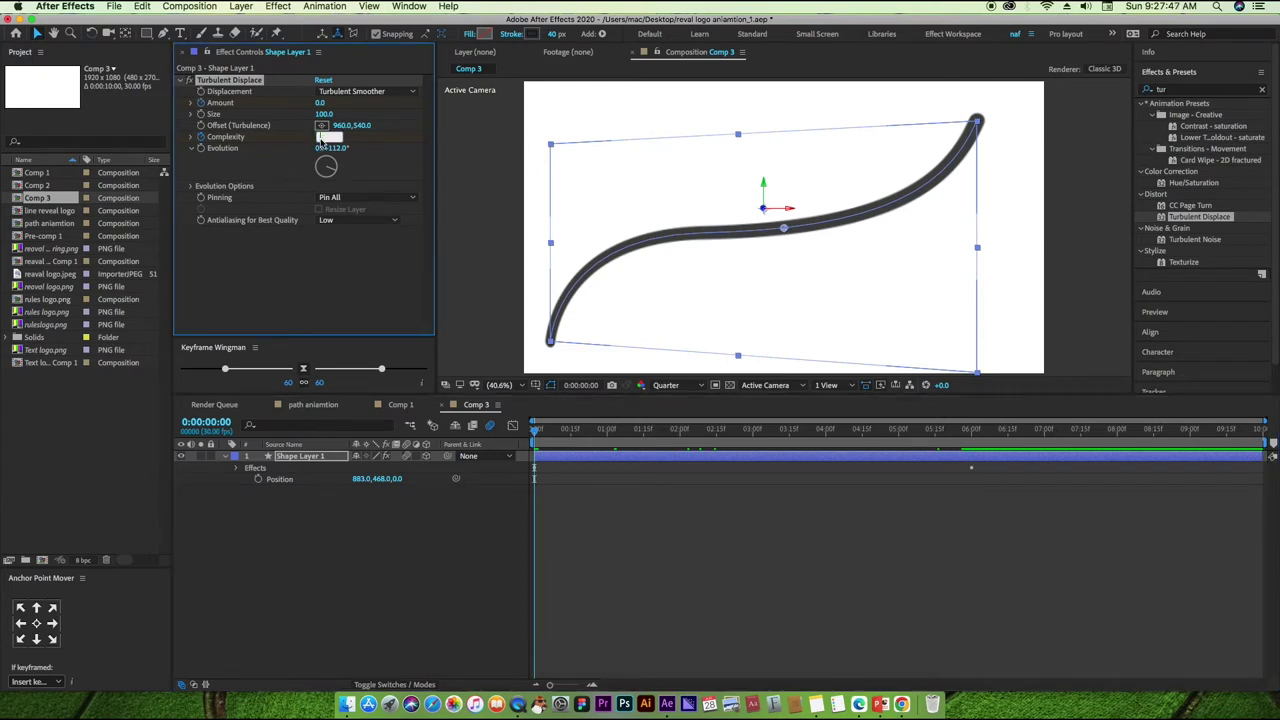
# Set Complexity to 1.0 at frame 0, preview, then reveal the layer's keyframes with U.
pyautogui.write('1')
pyautogui.press('Return')
pyautogui.press('space')
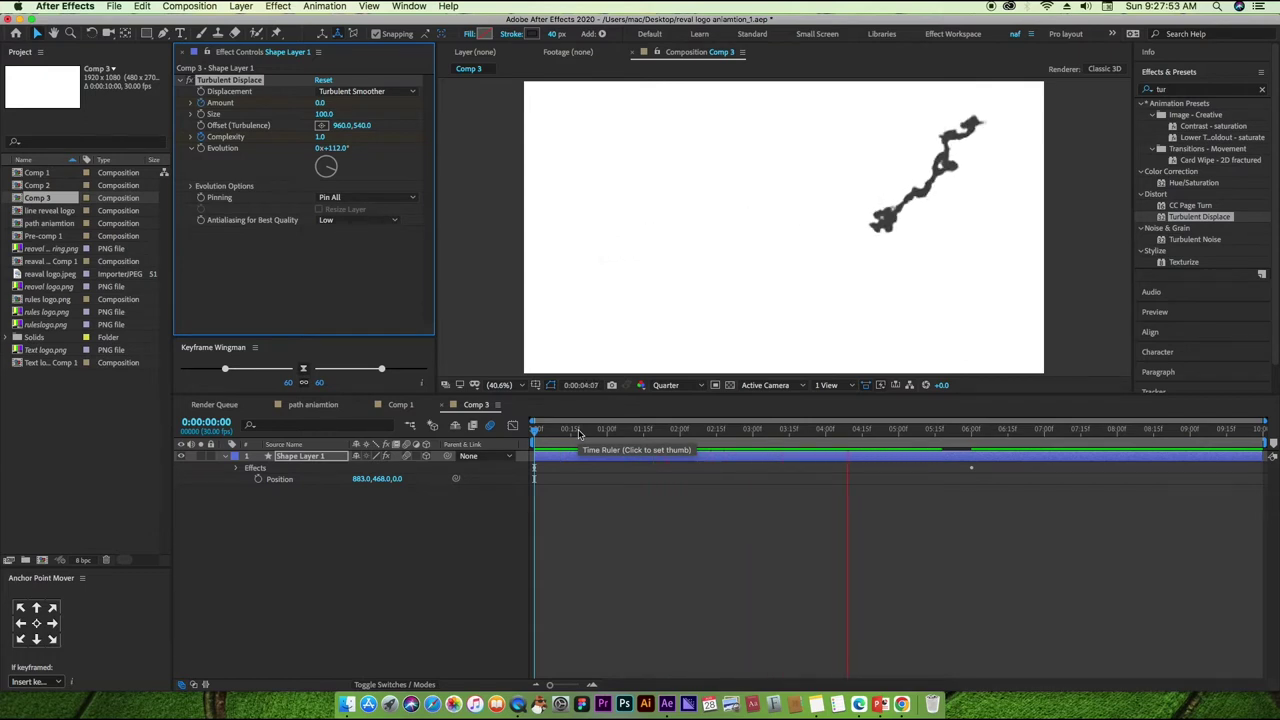
pyautogui.press('space')
pyautogui.click(981, 448)
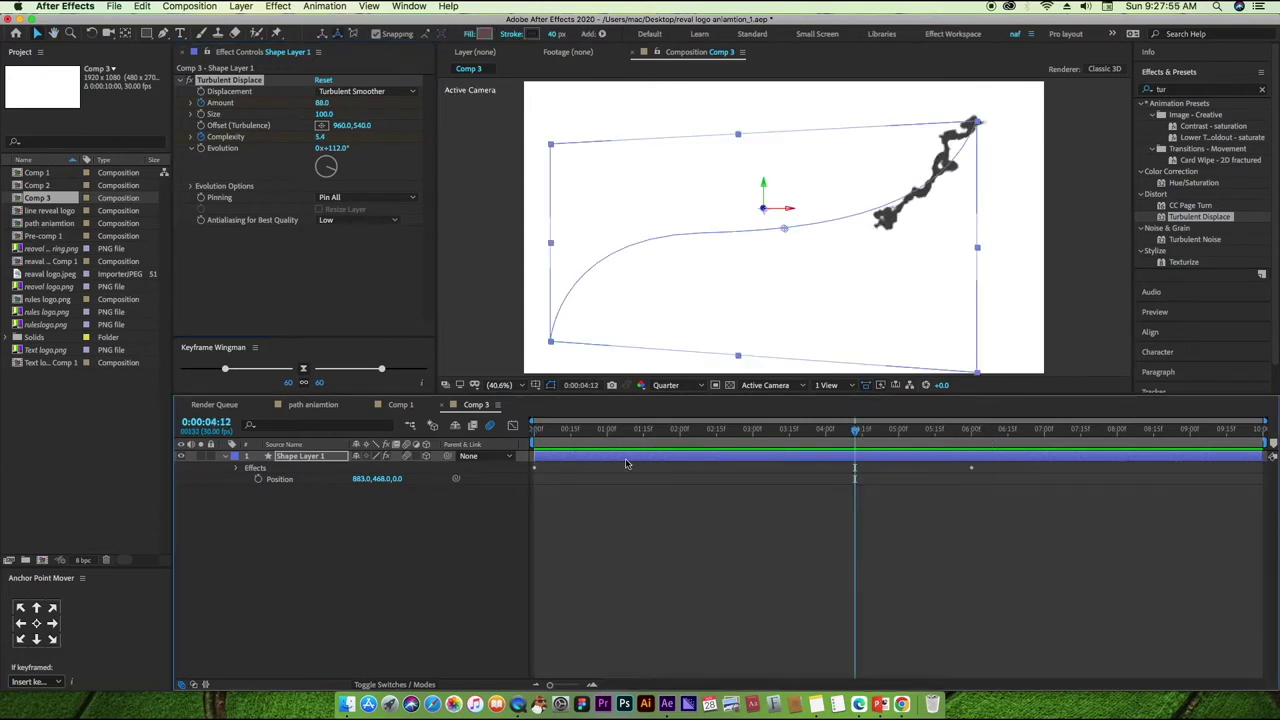
pyautogui.press('u')
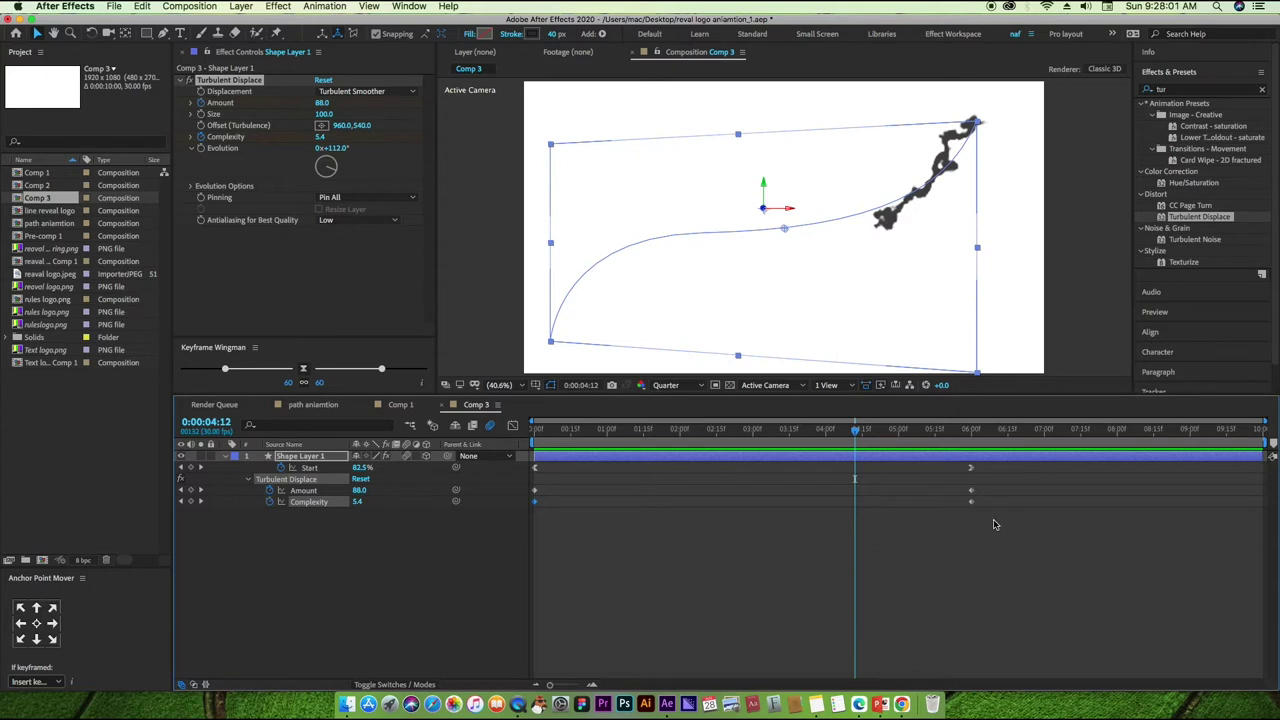
# Drag the last Complexity, Amount and Start keyframes out to the 10:00 timeline end.
pyautogui.moveTo(971, 502); pyautogui.dragTo(1260, 512)
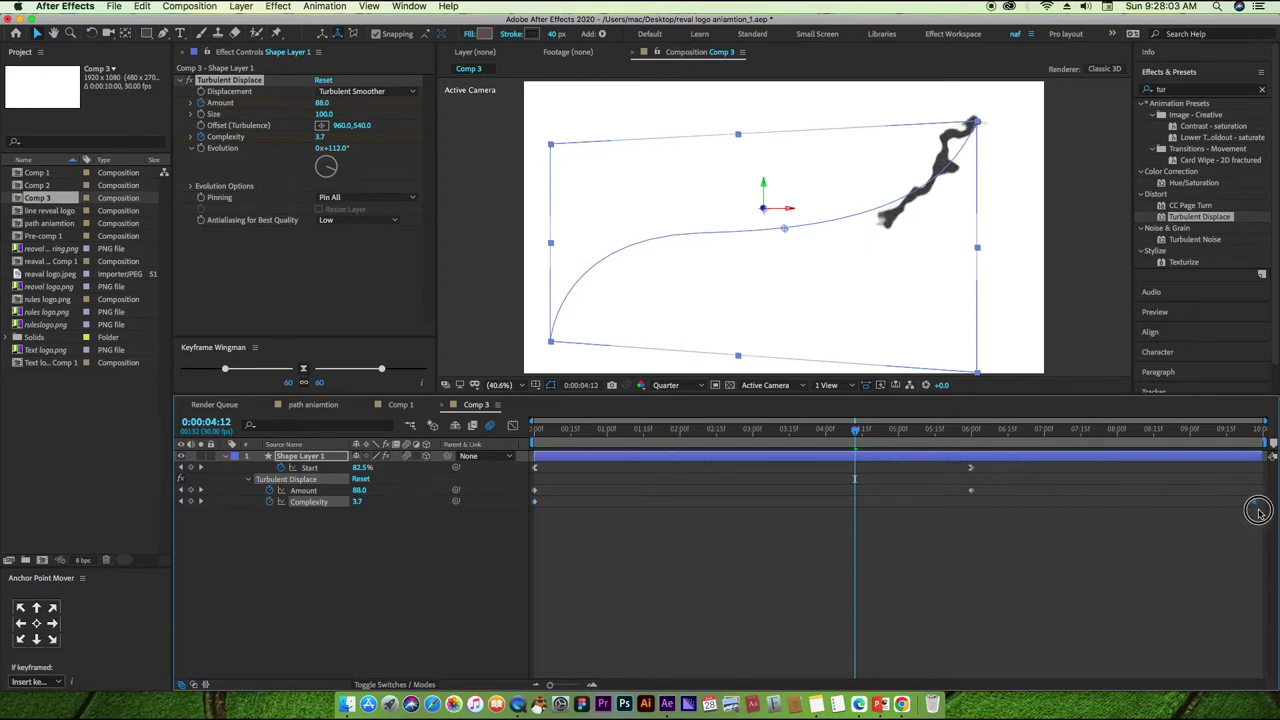
pyautogui.moveTo(855, 429)
pyautogui.mouseDown()
pyautogui.moveTo(540, 432)
pyautogui.moveTo(973, 472)
pyautogui.mouseUp()
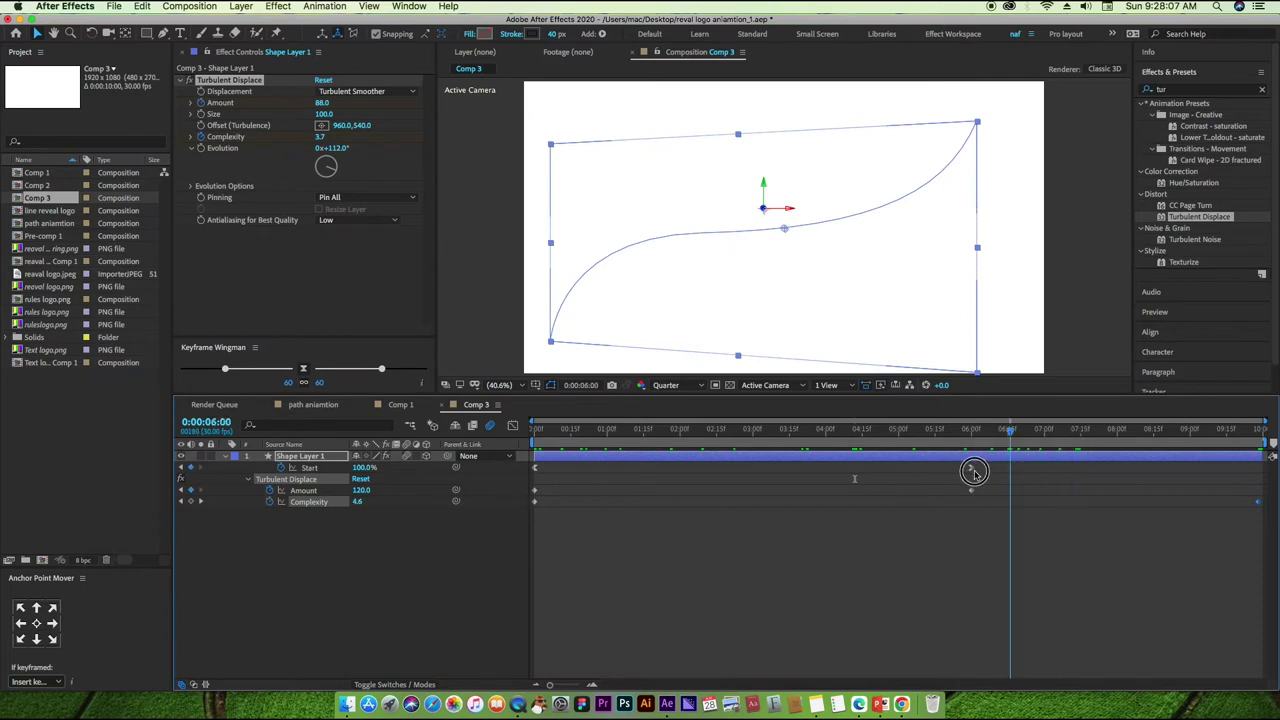
pyautogui.moveTo(971, 492); pyautogui.dragTo(1257, 490)
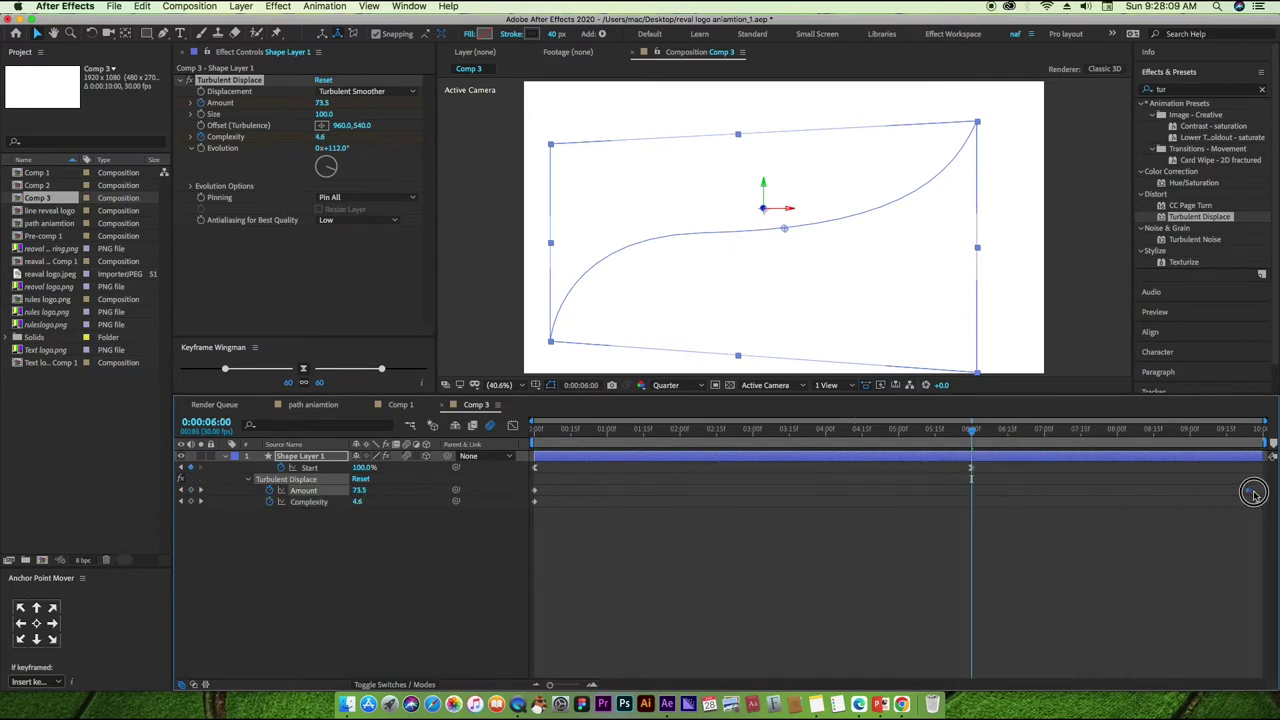
pyautogui.moveTo(972, 467); pyautogui.dragTo(1257, 467)
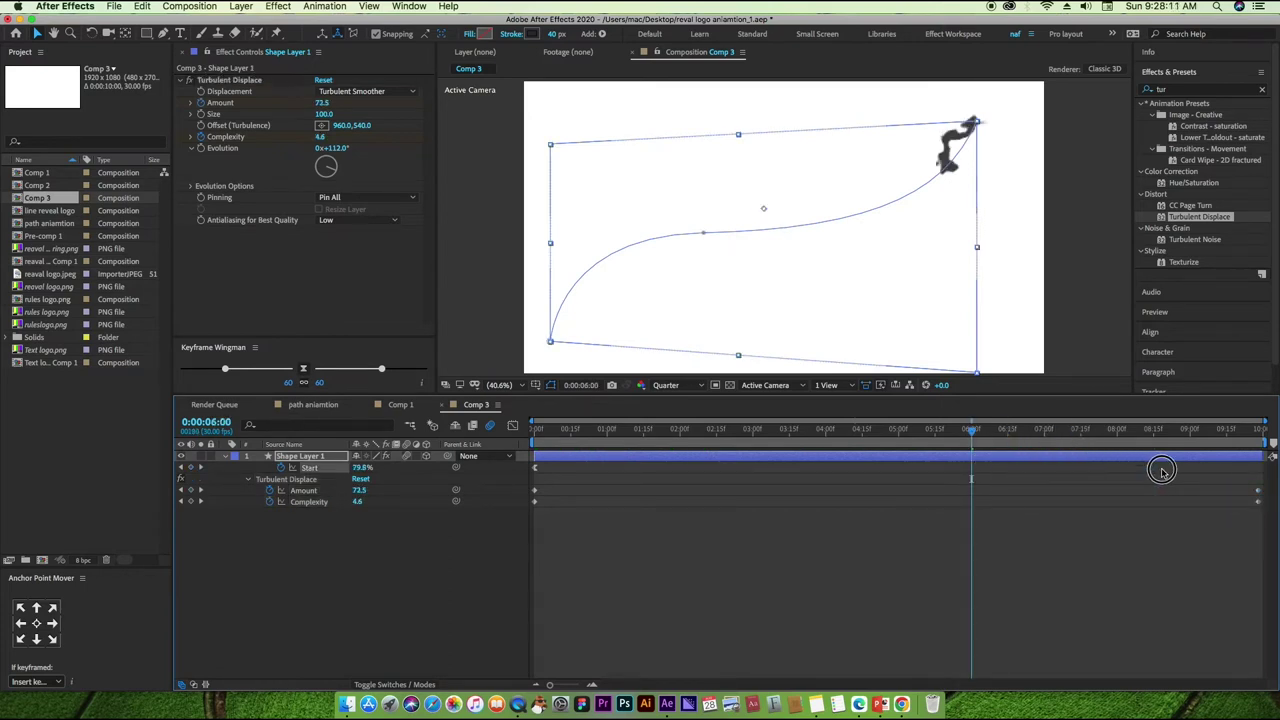
# Reselect the stroke layer and marquee-select the starting and ending Amount and Complexity keyframes.
pyautogui.click(1245, 488)
pyautogui.click(1025, 457)
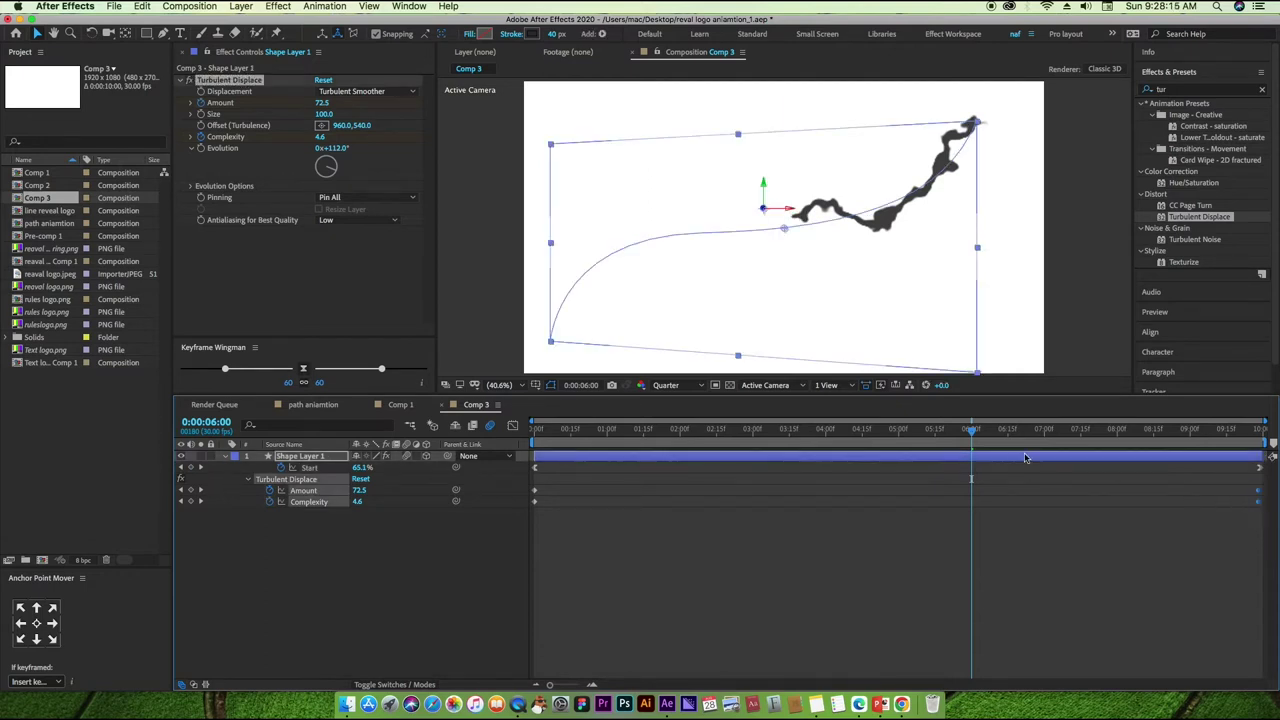
pyautogui.moveTo(1031, 462); pyautogui.dragTo(1025, 461)
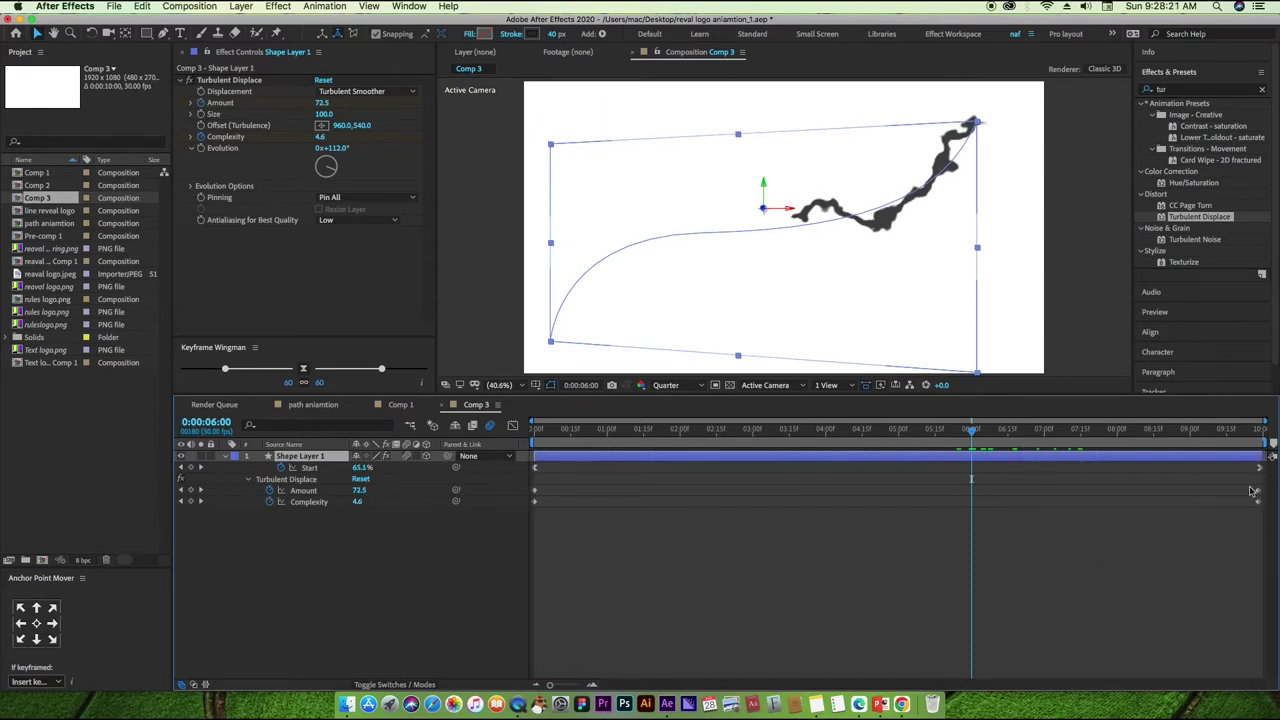
pyautogui.moveTo(1251, 491); pyautogui.dragTo(1264, 515)
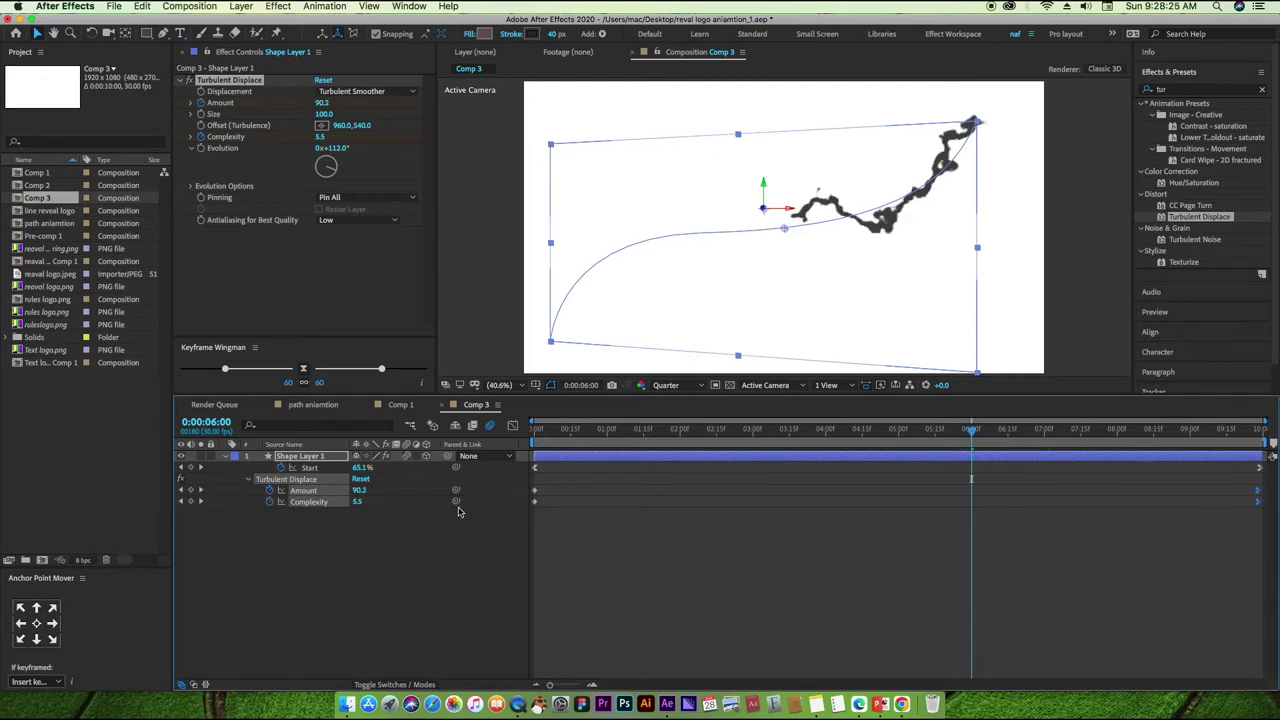
pyautogui.moveTo(547, 491); pyautogui.dragTo(540, 510)
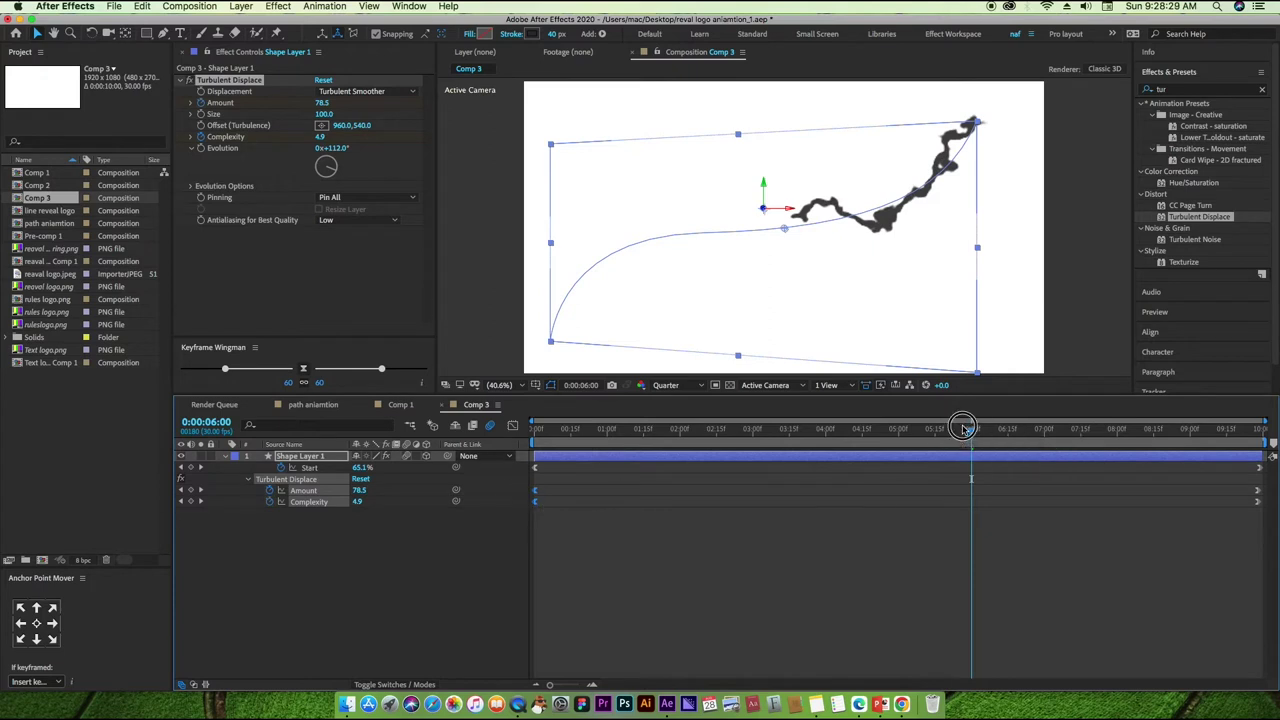
# Preview the slower stroke drawing and roughening from the start.
pyautogui.moveTo(958, 426); pyautogui.dragTo(535, 494)
pyautogui.press('space')
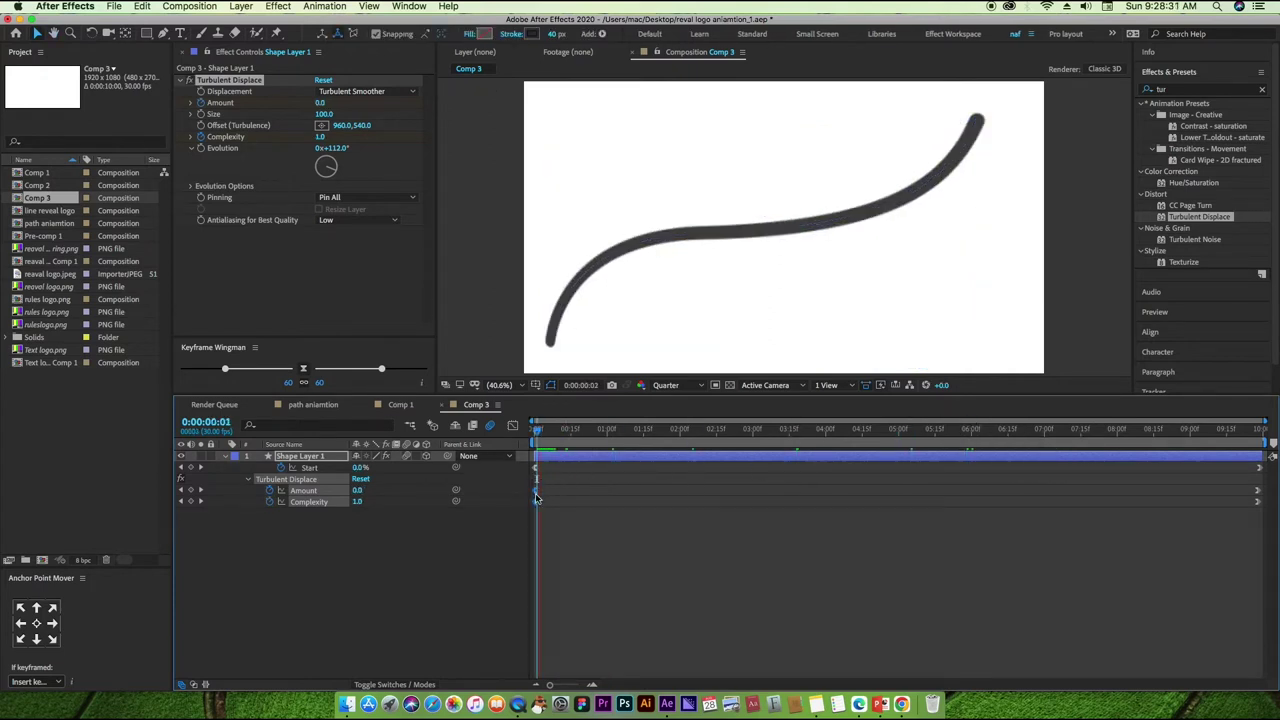
pyautogui.press('space')
pyautogui.moveTo(660, 437); pyautogui.dragTo(734, 432)
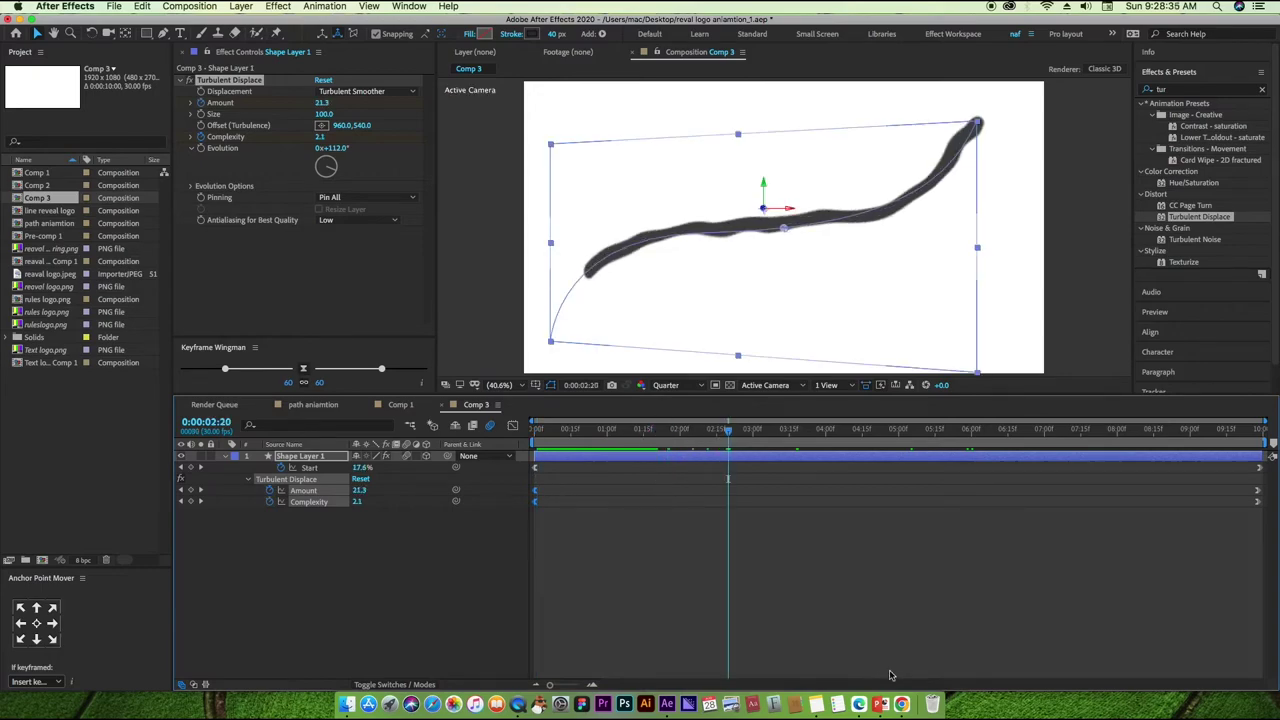
pyautogui.click(914, 686)
# Search DuckDuckGo for 'freepick' in a new tab and open the freepik.com result.
pyautogui.scroll(-1, 420, 340)
pyautogui.scroll(-3, 477, 344)
pyautogui.scroll(-5, 477, 344)
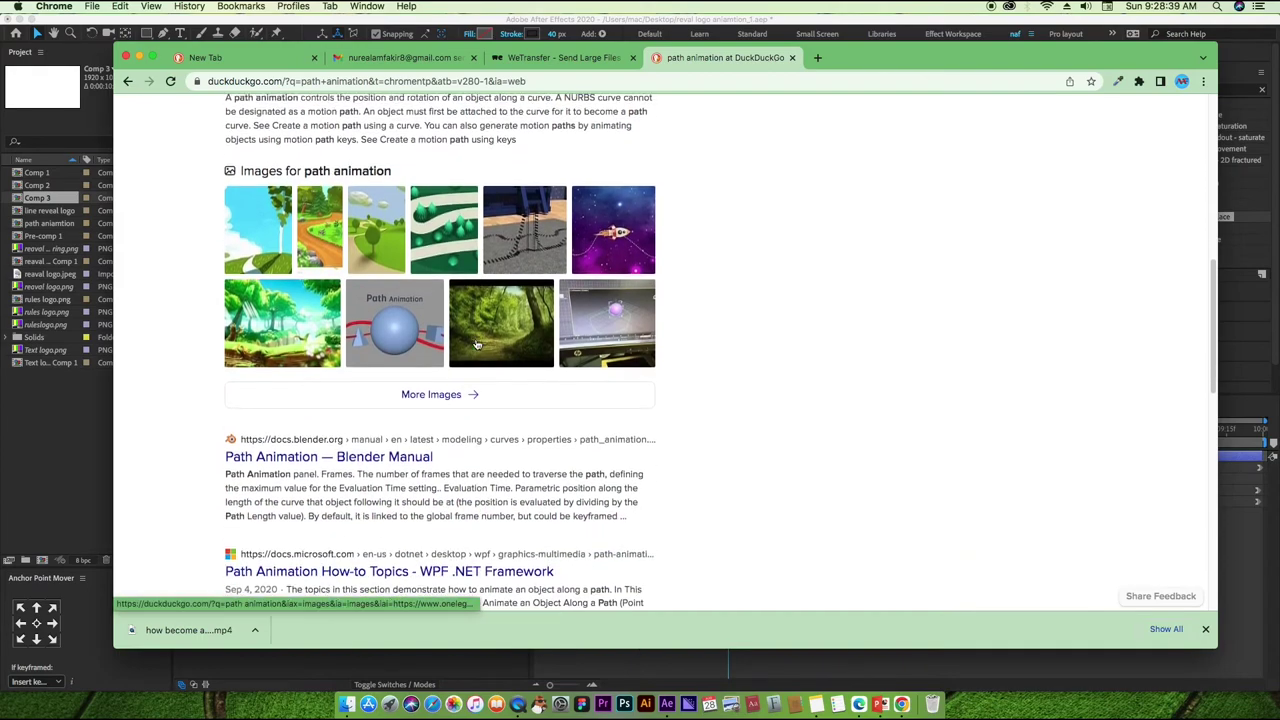
pyautogui.scroll(10, 477, 344)
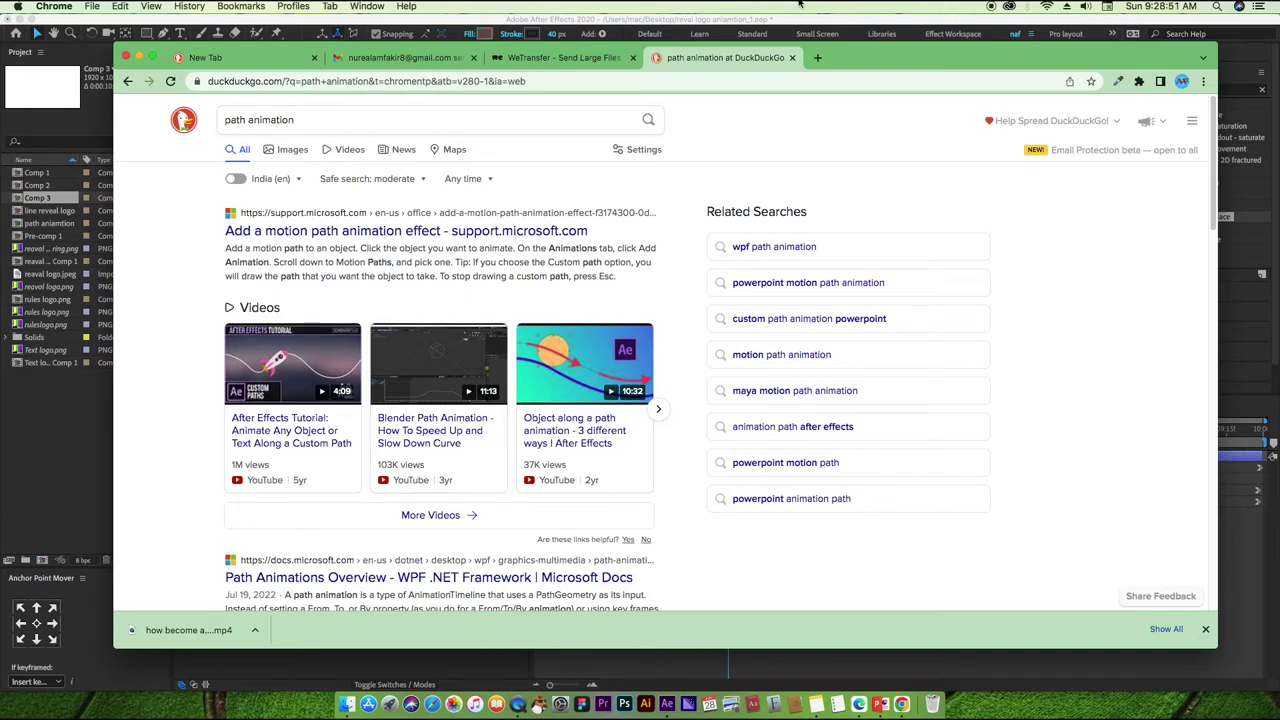
pyautogui.click(816, 58)
pyautogui.click(565, 350)
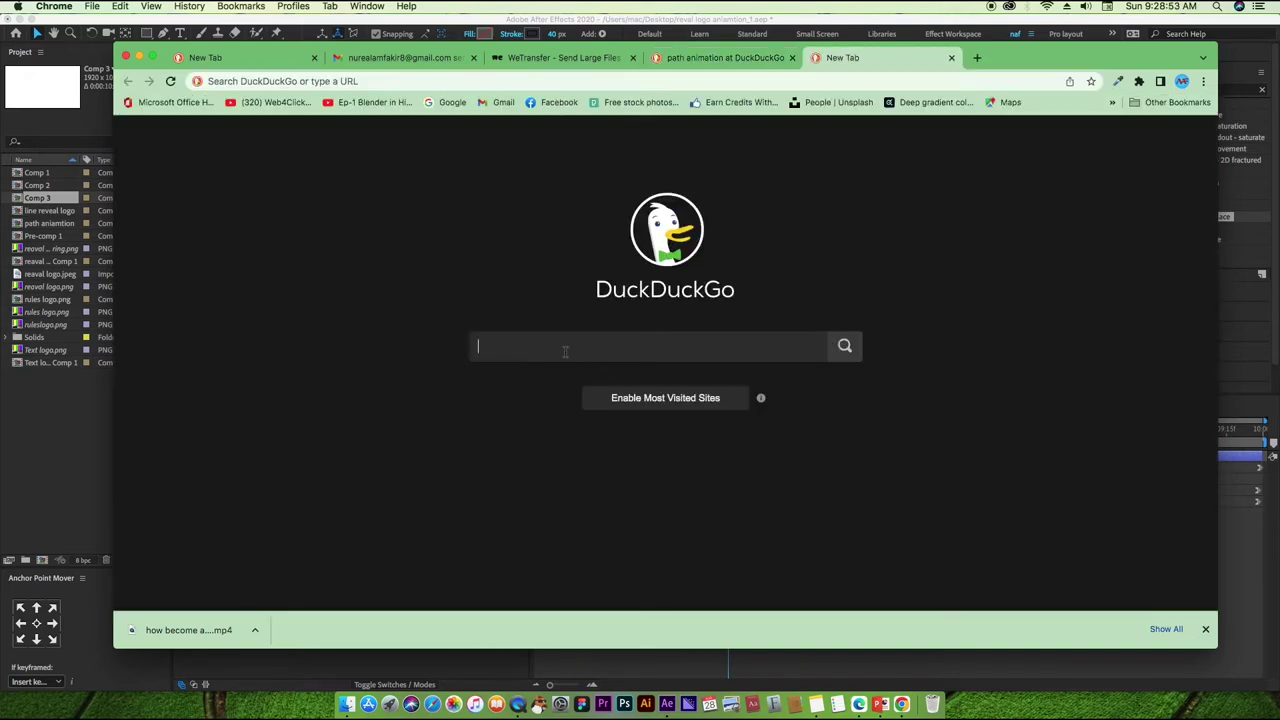
pyautogui.write('freepick')
pyautogui.press('Return')
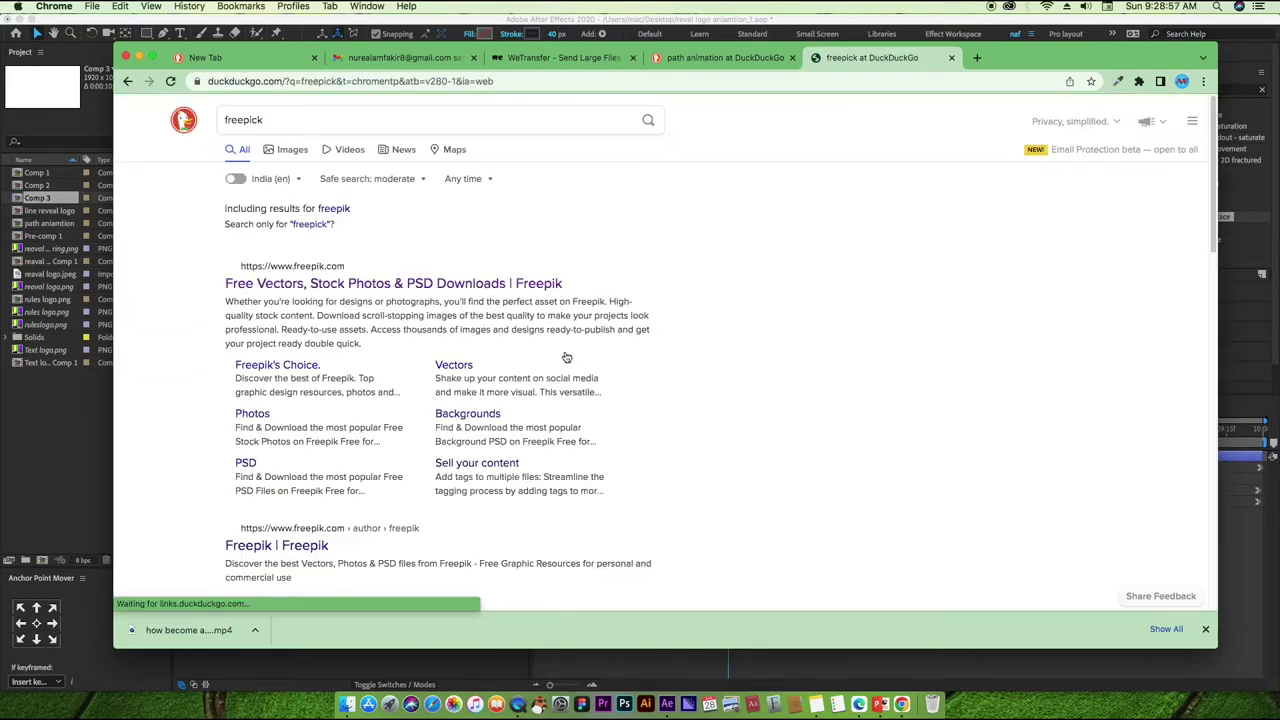
pyautogui.click(335, 285)
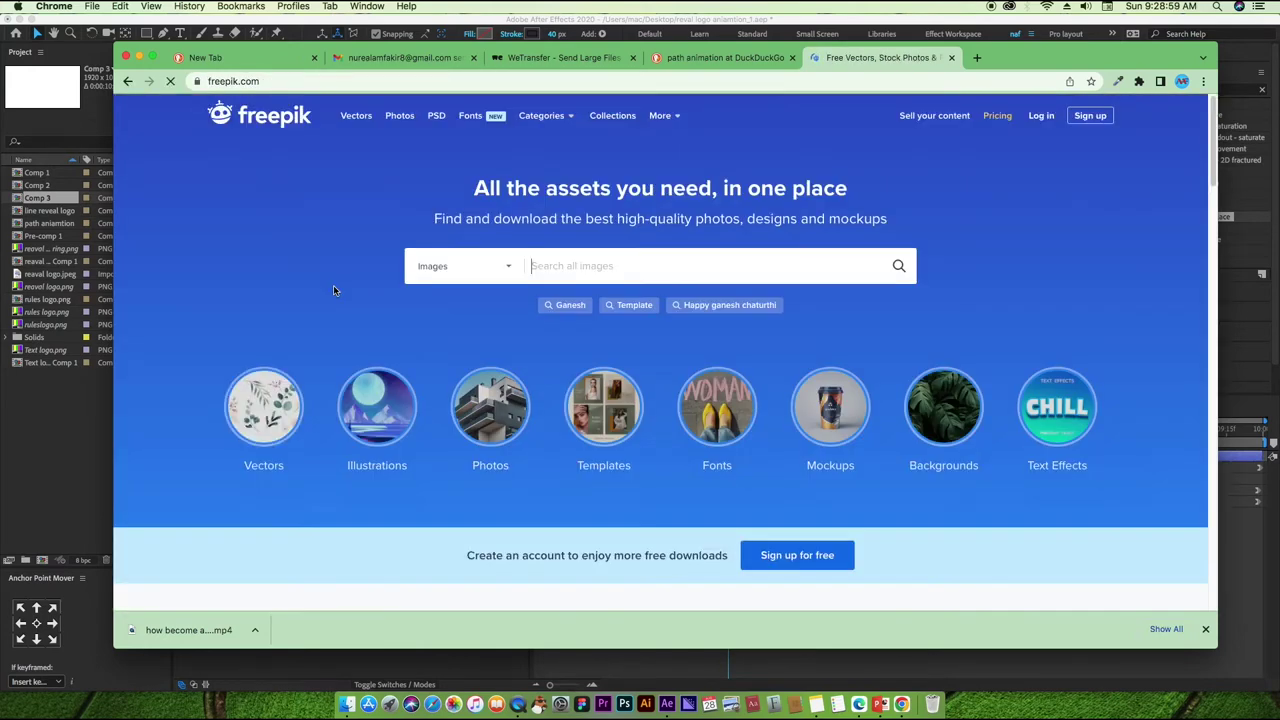
# Search Freepik images for 'design', closing the ad popup and Google sign-in prompt.
pyautogui.click(561, 266)
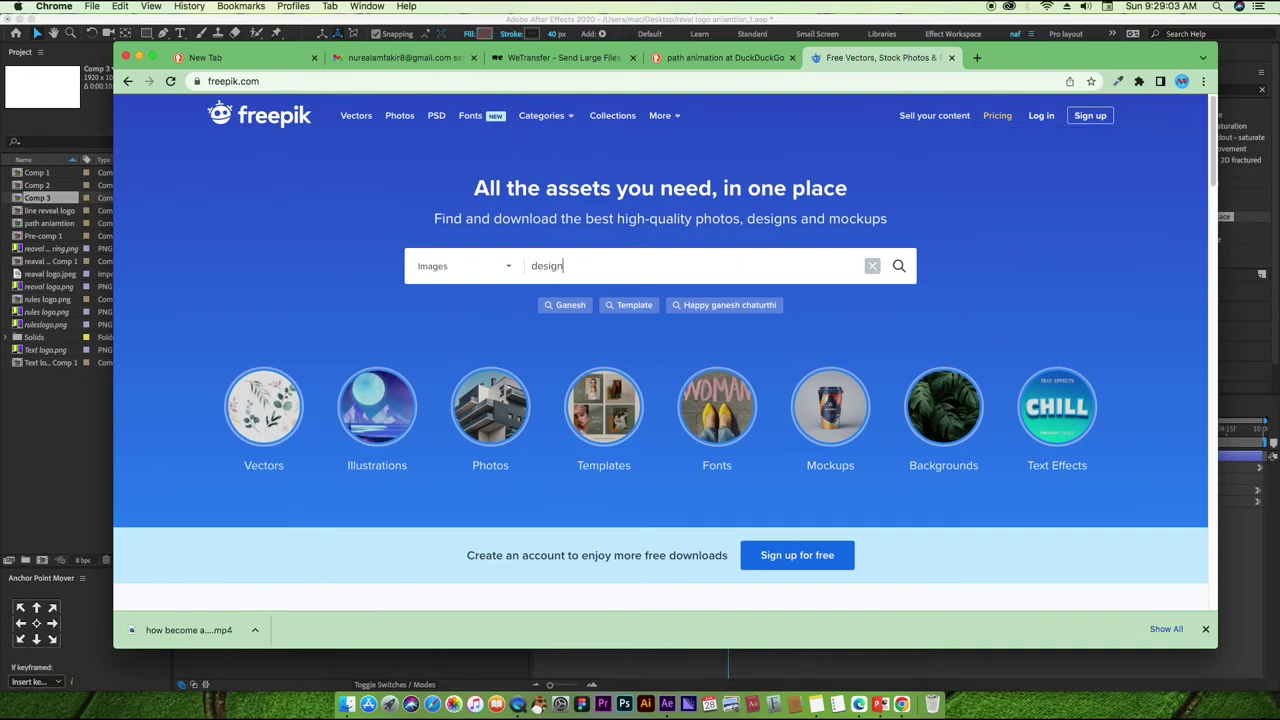
pyautogui.press('Return')
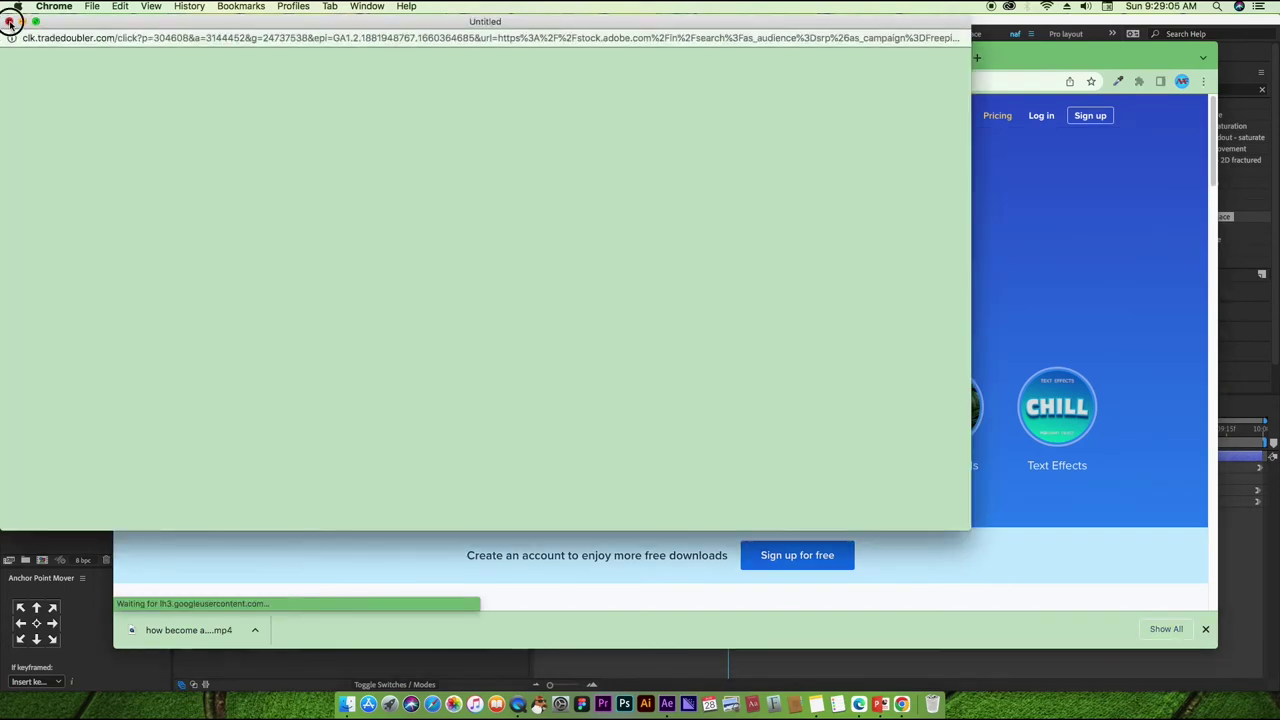
pyautogui.click(10, 22)
pyautogui.scroll(-5, 573, 421)
pyautogui.scroll(2, 573, 421)
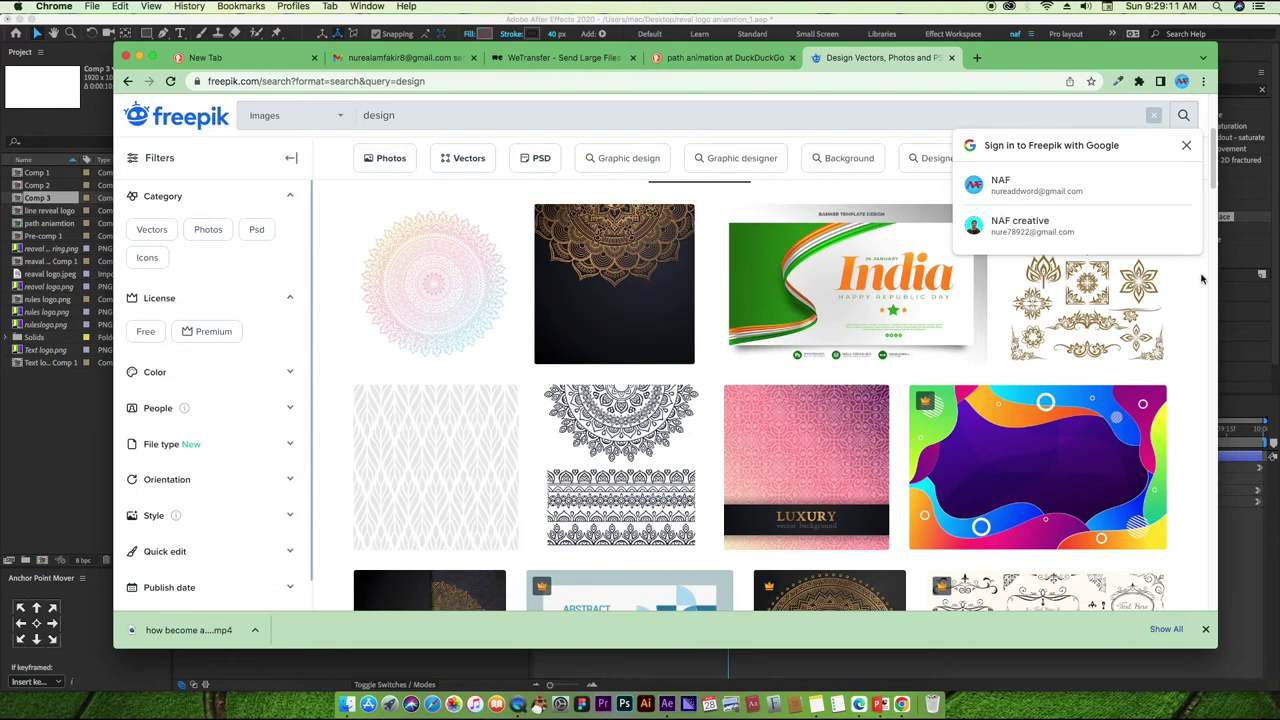
pyautogui.click(1187, 148)
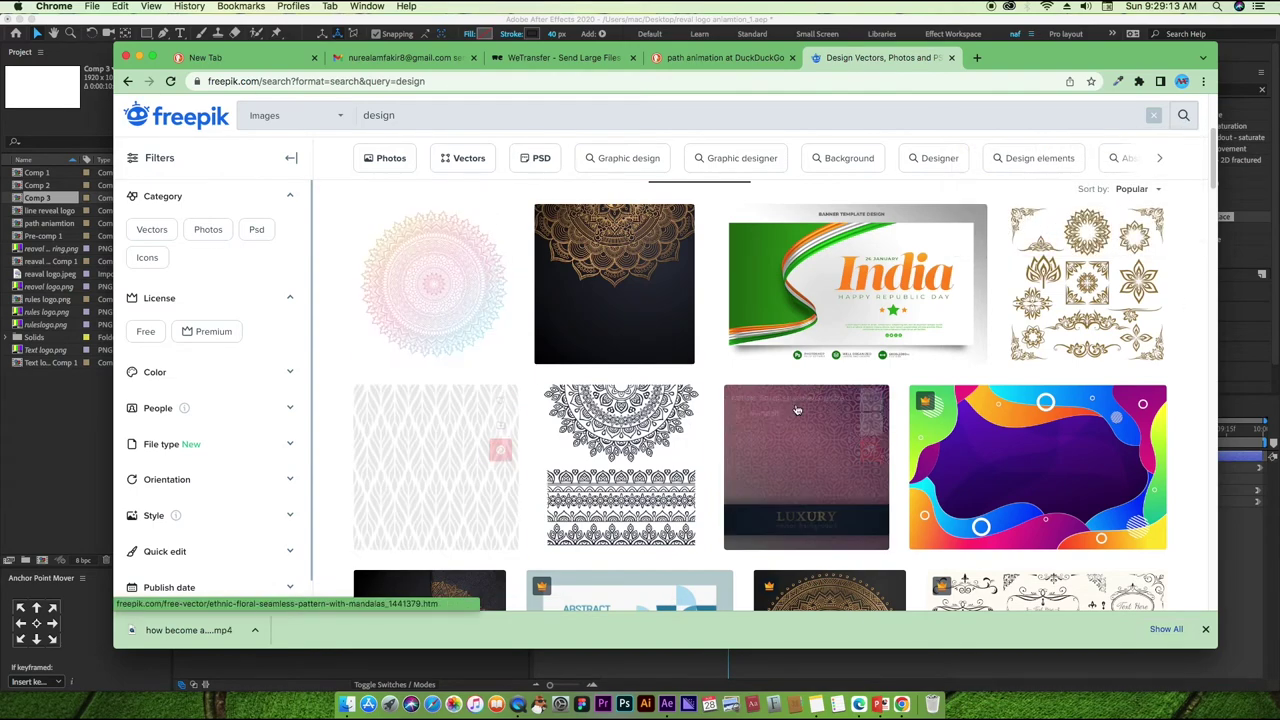
# Scroll down through the design results to the end of page 1.
pyautogui.scroll(-1, 791, 410)
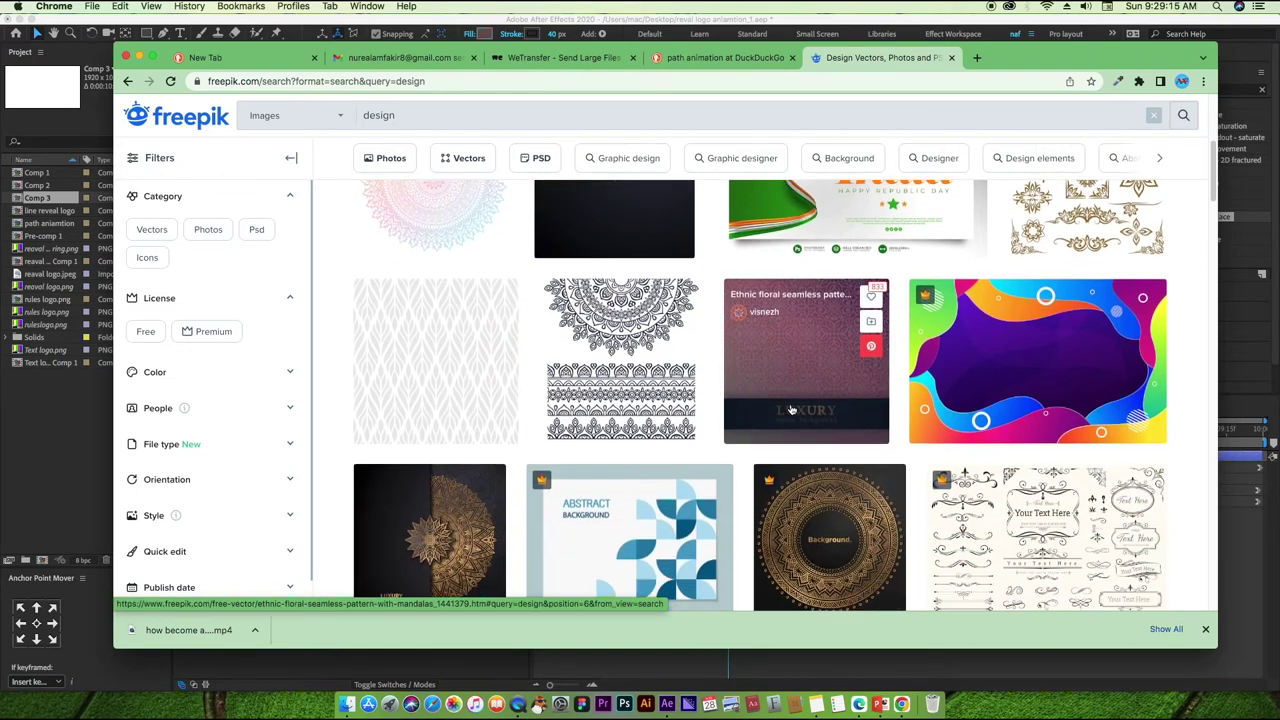
pyautogui.scroll(-2, 791, 410)
pyautogui.scroll(-1, 792, 410)
pyautogui.scroll(-1, 792, 410)
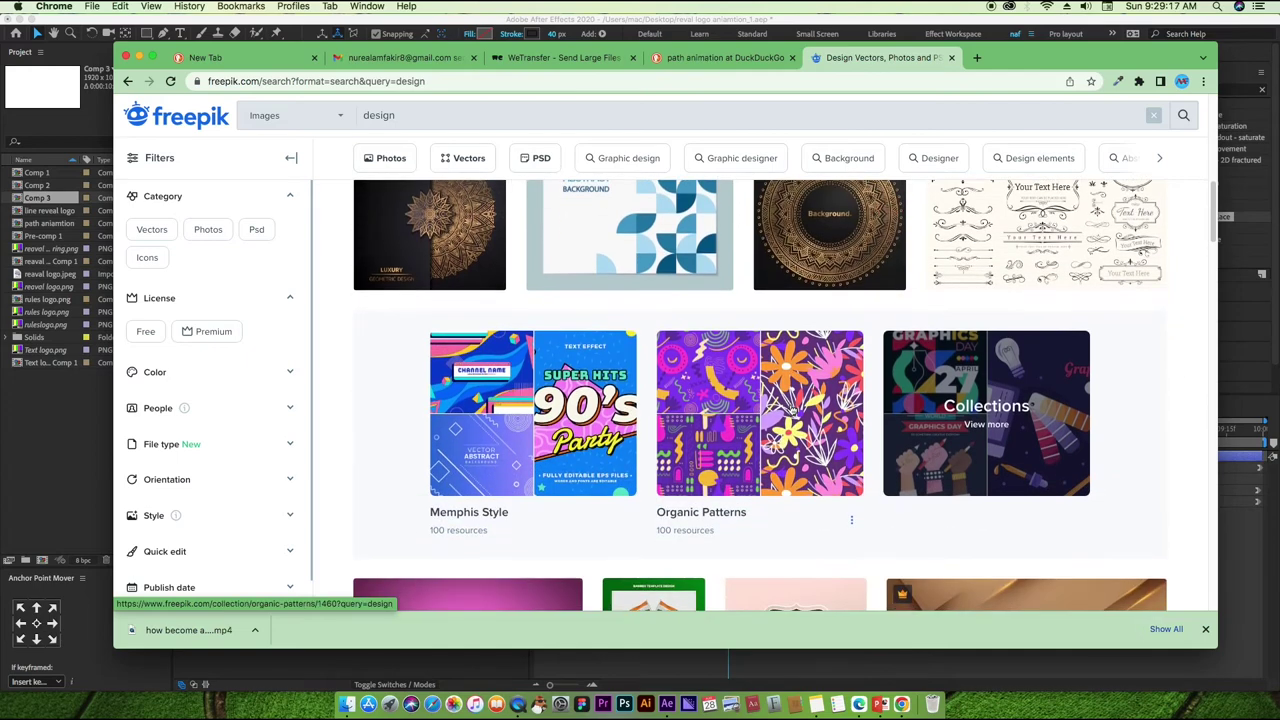
pyautogui.scroll(1, 792, 410)
pyautogui.scroll(1, 1015, 322)
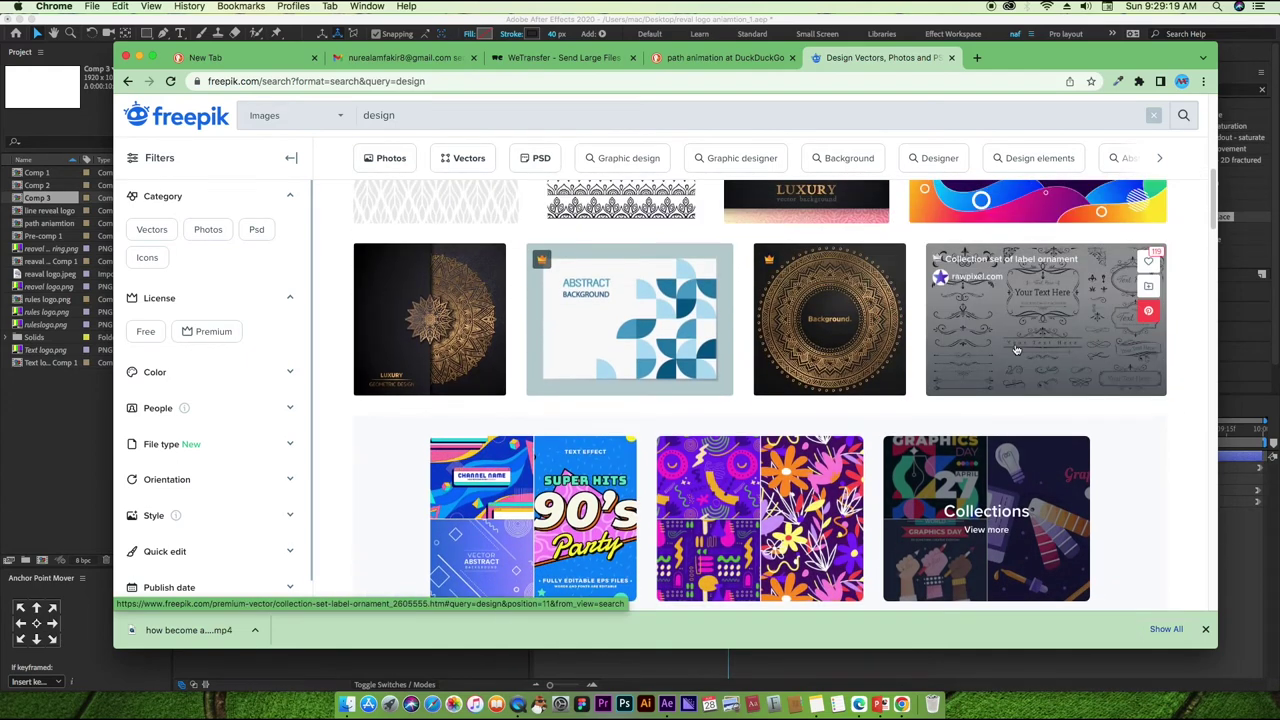
pyautogui.scroll(-1, 1016, 350)
pyautogui.scroll(-1, 1017, 370)
pyautogui.scroll(-2, 1019, 392)
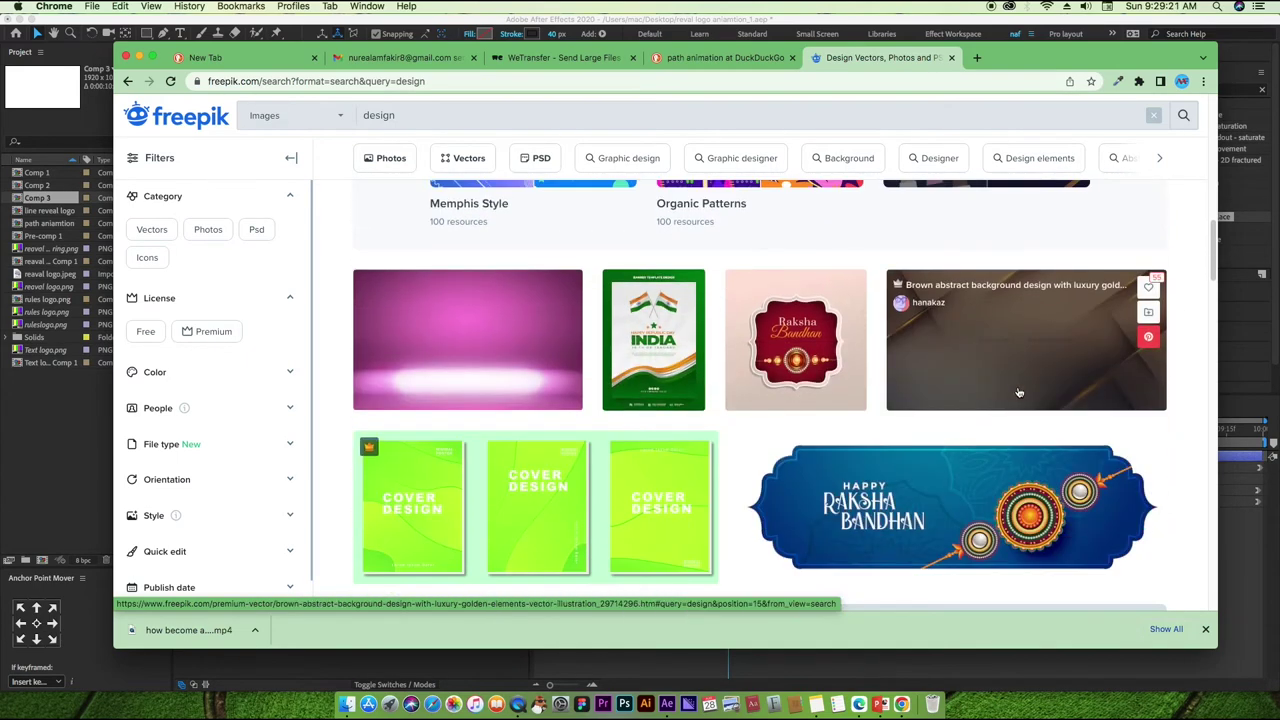
pyautogui.scroll(-2, 1019, 392)
pyautogui.scroll(-2, 1015, 390)
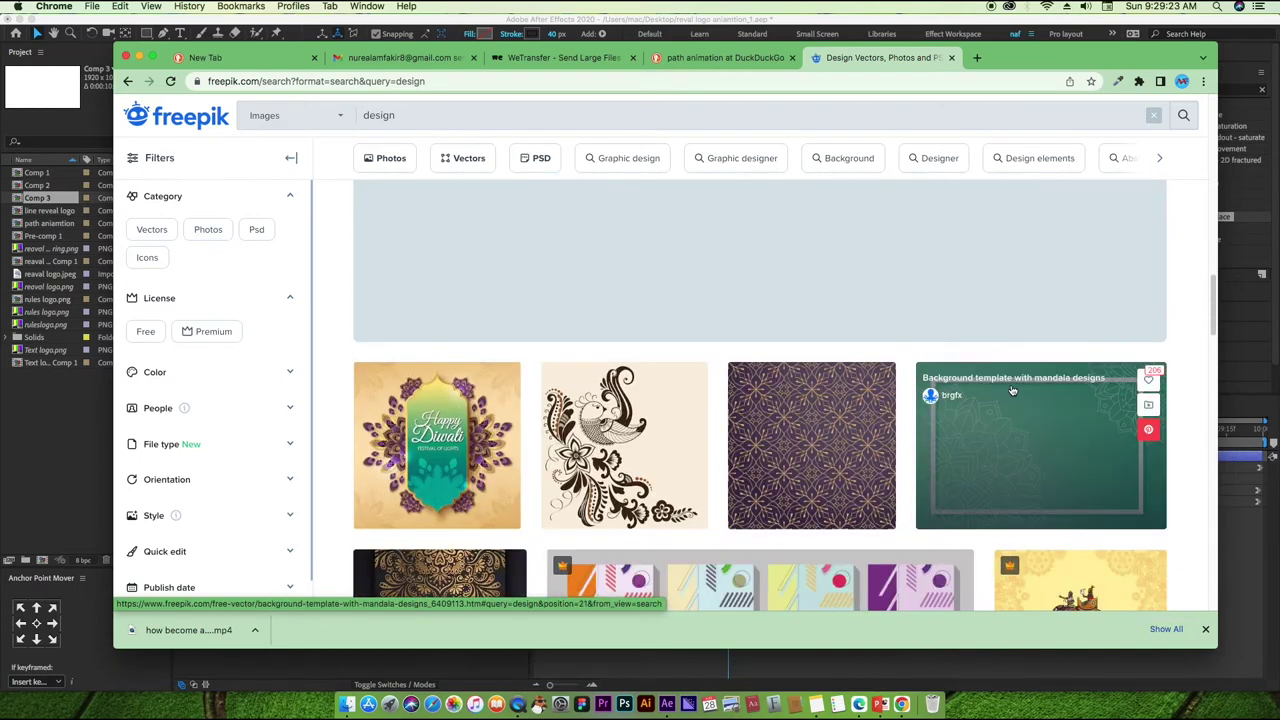
pyautogui.scroll(-1, 1012, 390)
pyautogui.scroll(-2, 1012, 390)
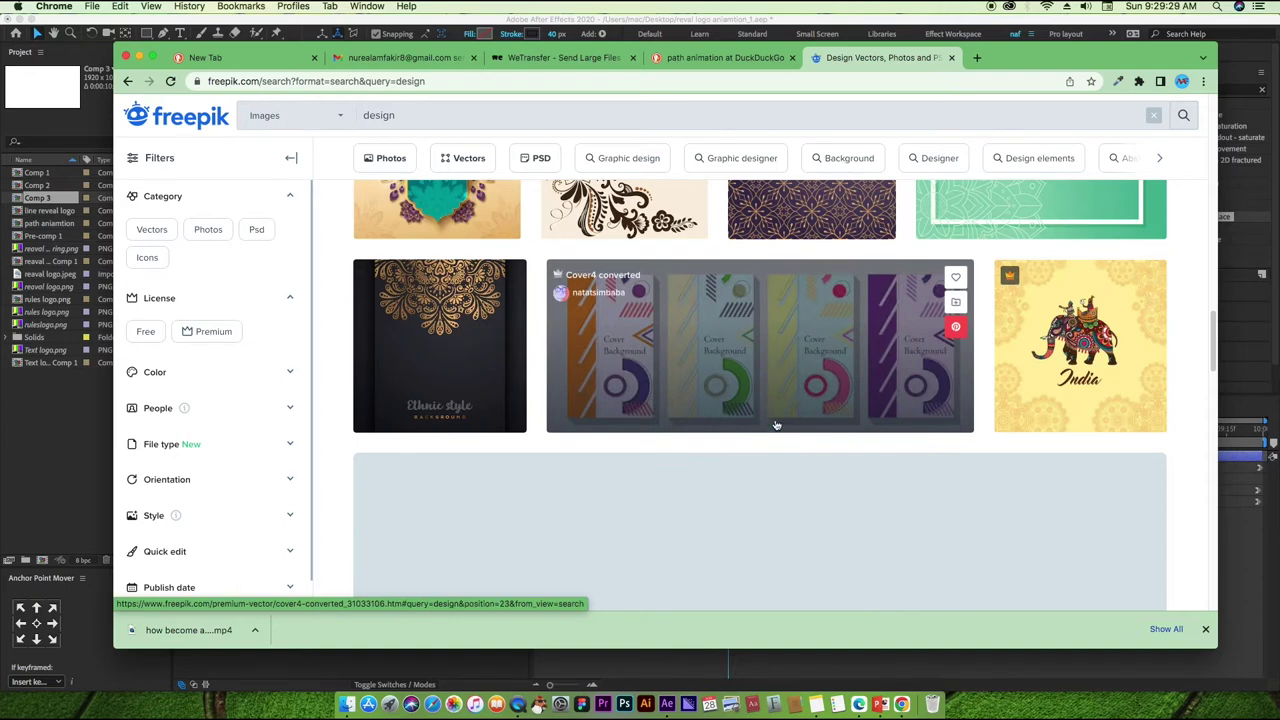
pyautogui.scroll(-1, 776, 425)
pyautogui.scroll(-2, 776, 425)
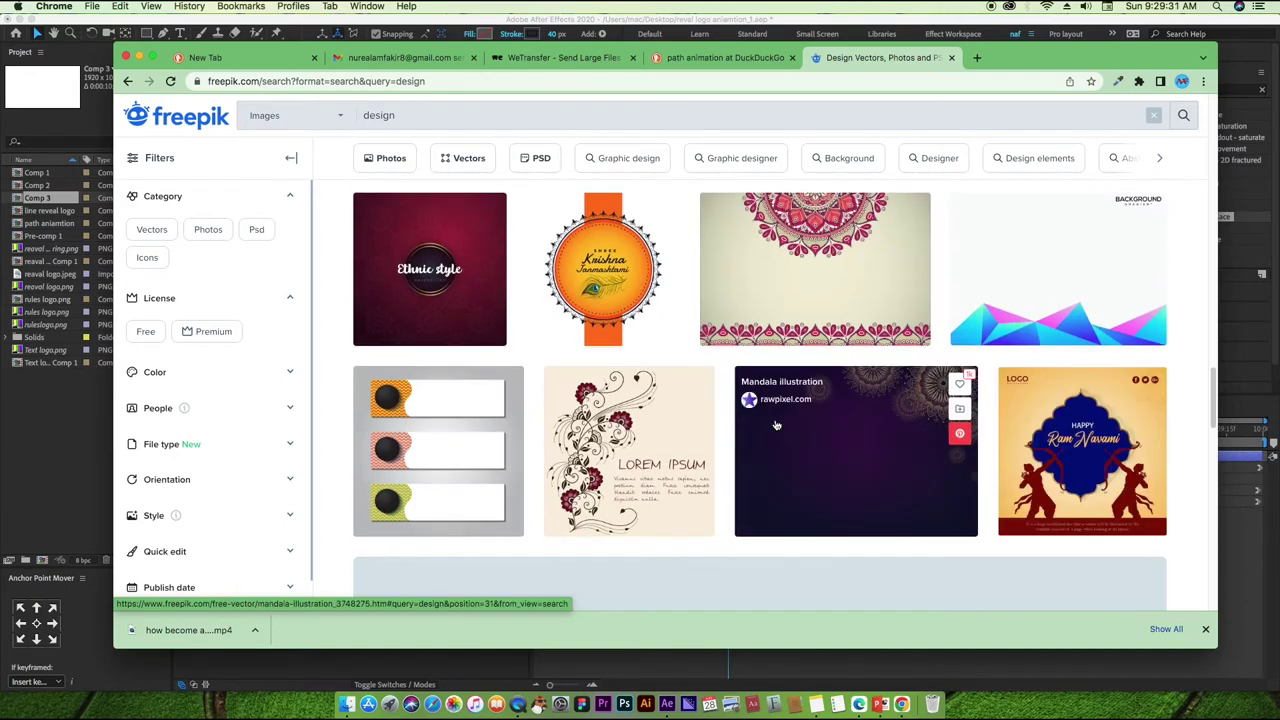
pyautogui.scroll(-1, 776, 425)
pyautogui.scroll(-3, 776, 425)
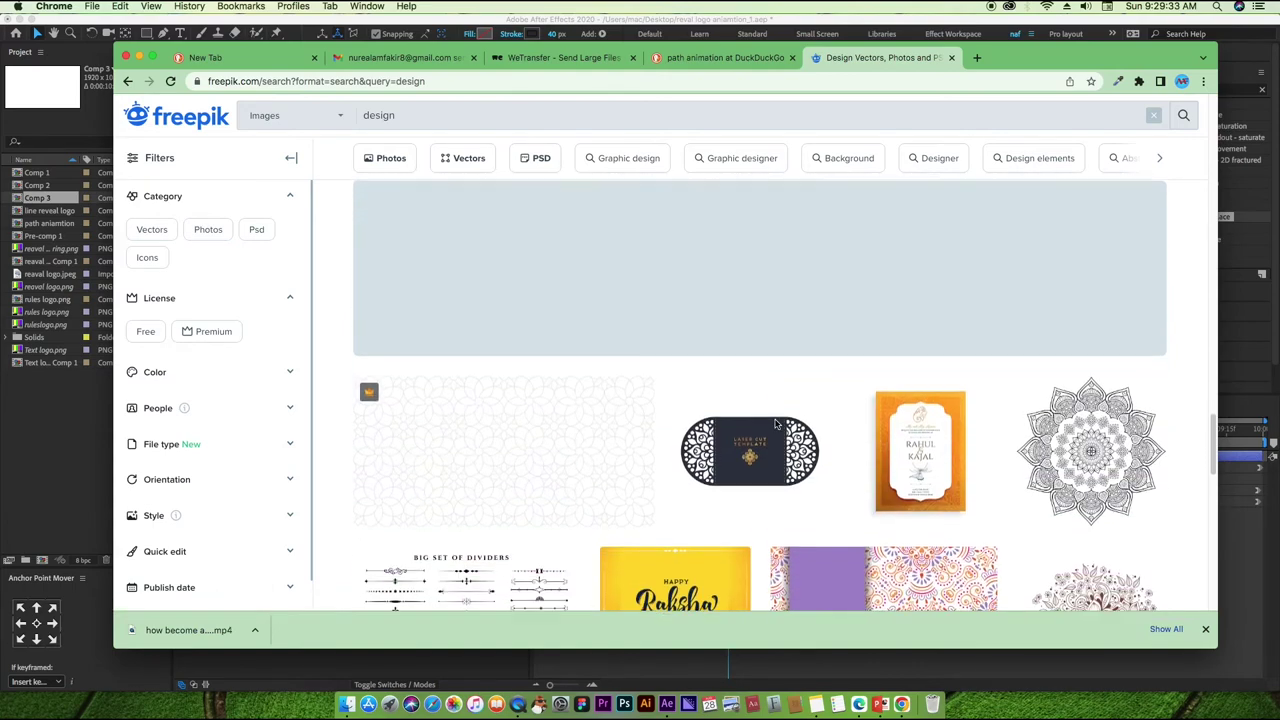
pyautogui.scroll(-1, 776, 425)
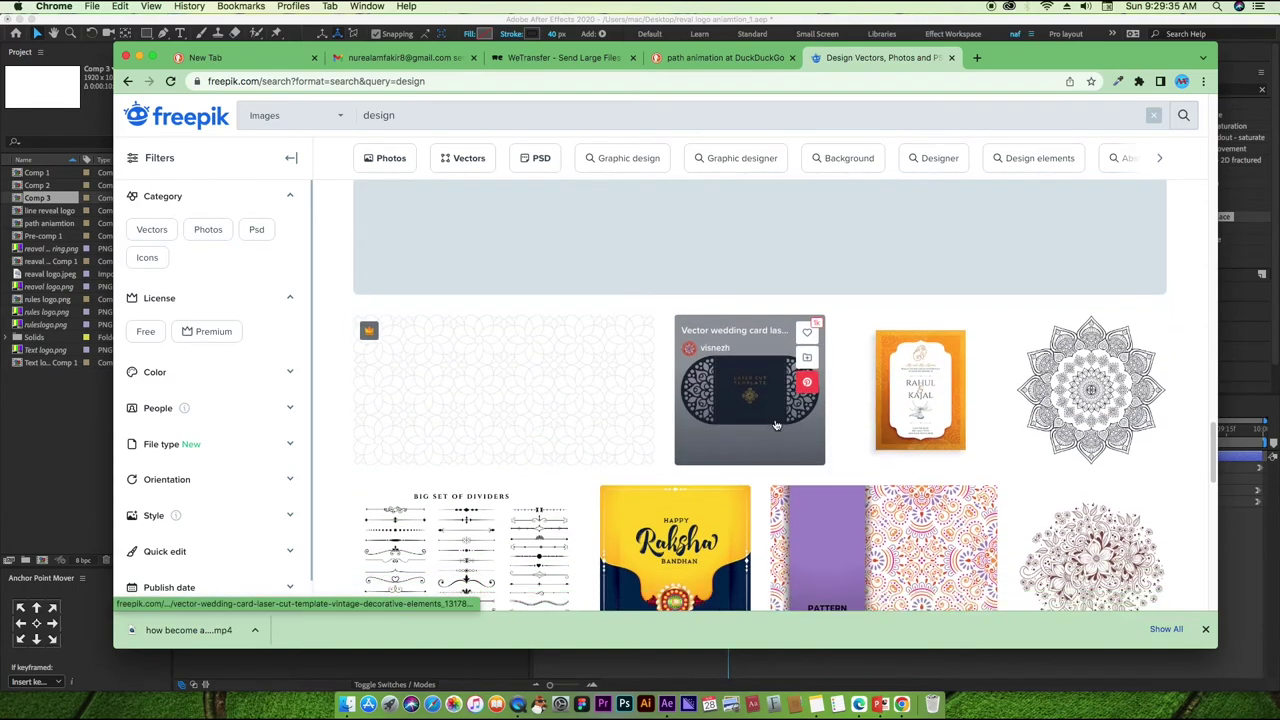
pyautogui.scroll(-3, 776, 425)
pyautogui.scroll(-2, 776, 425)
pyautogui.scroll(-1, 776, 425)
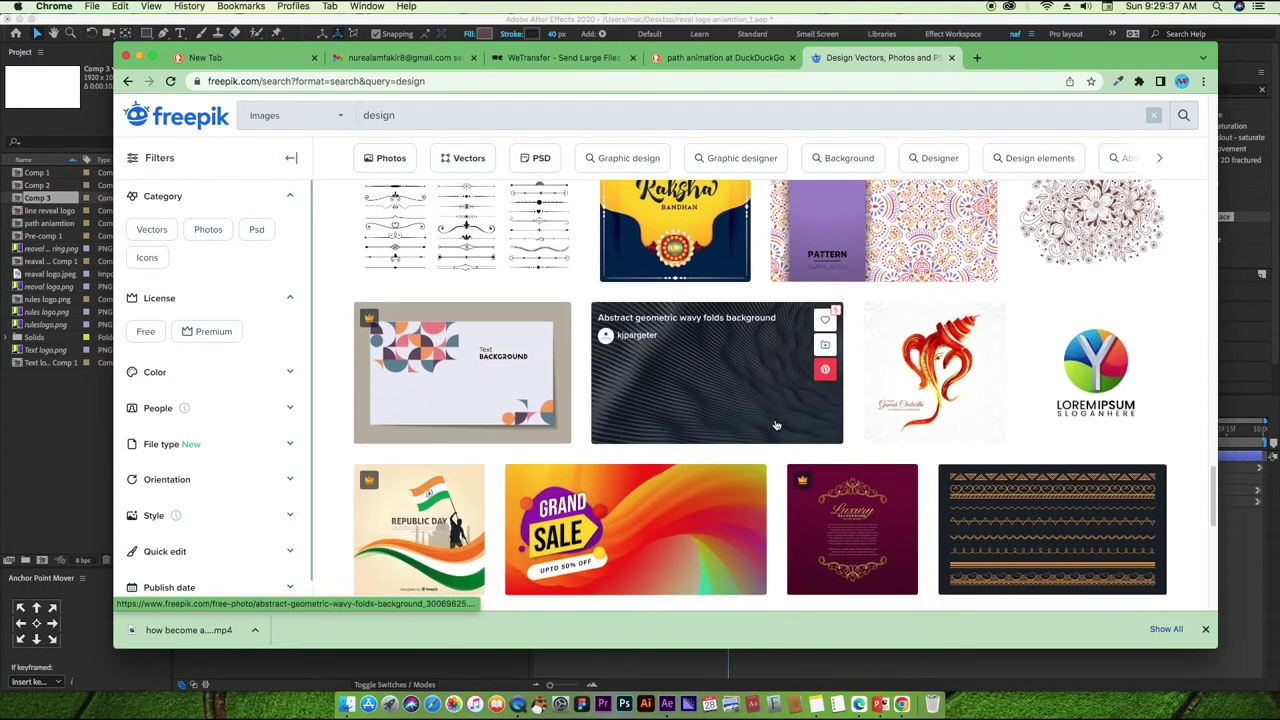
pyautogui.scroll(-5, 776, 425)
pyautogui.scroll(-4, 776, 425)
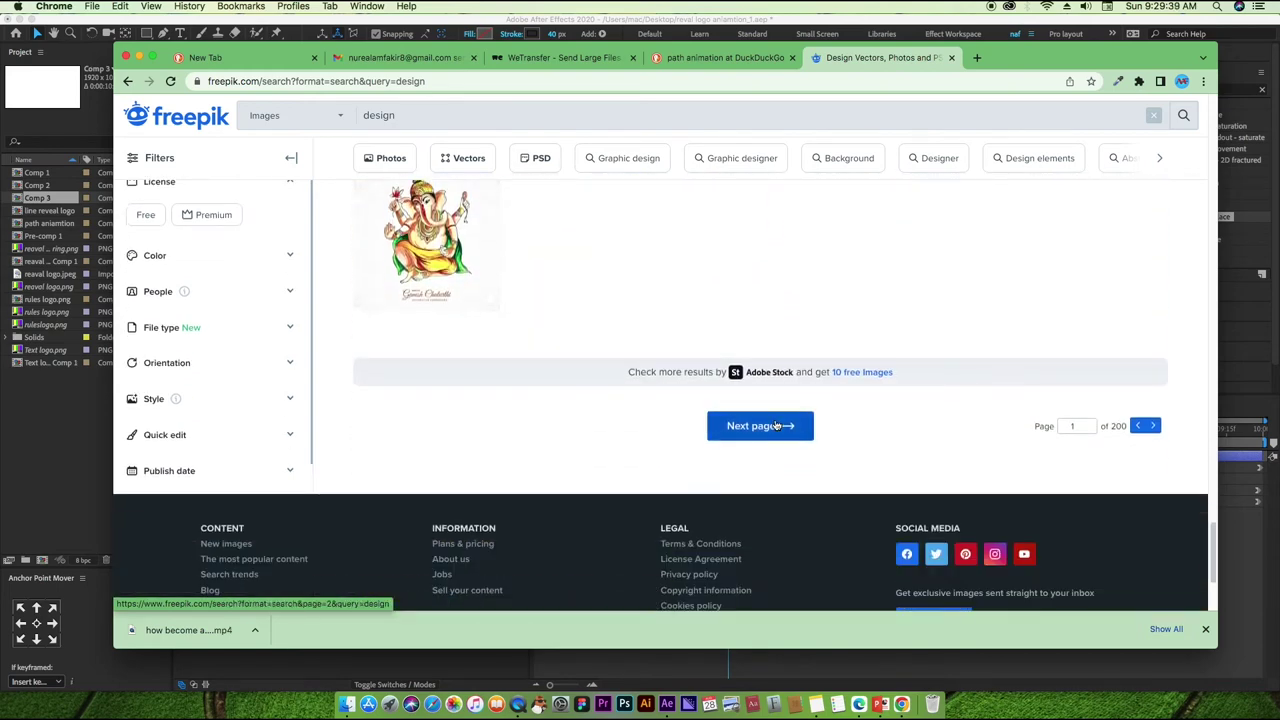
pyautogui.scroll(1, 776, 425)
# Save the Ganesh Chaturthi festival card image to the Downloads folder with Save Image As.
pyautogui.click(437, 302)
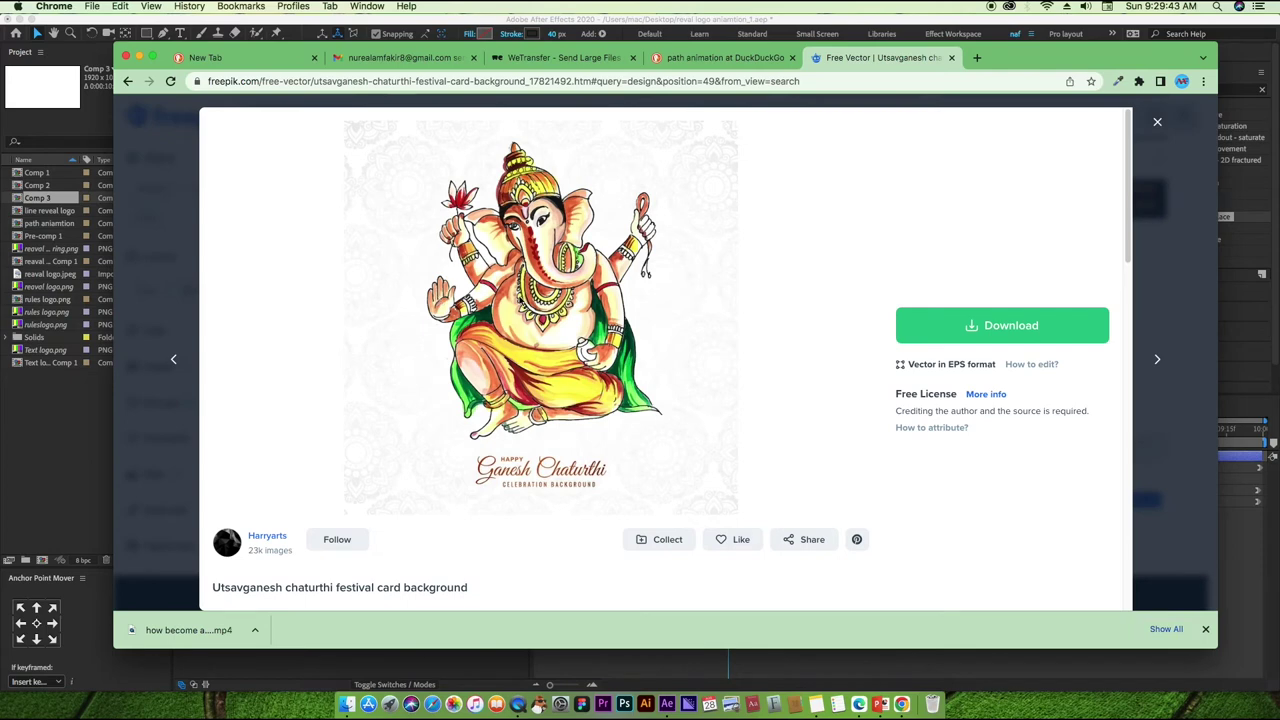
pyautogui.rightClick(520, 294)
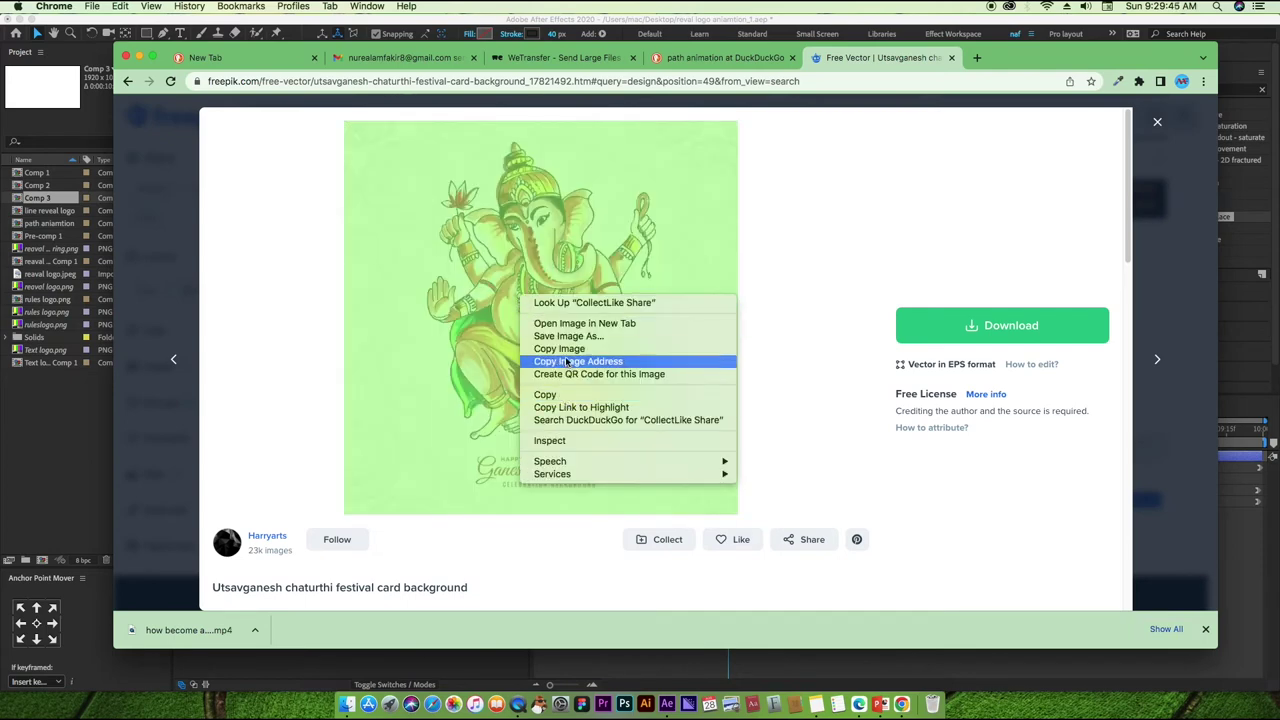
pyautogui.click(567, 336)
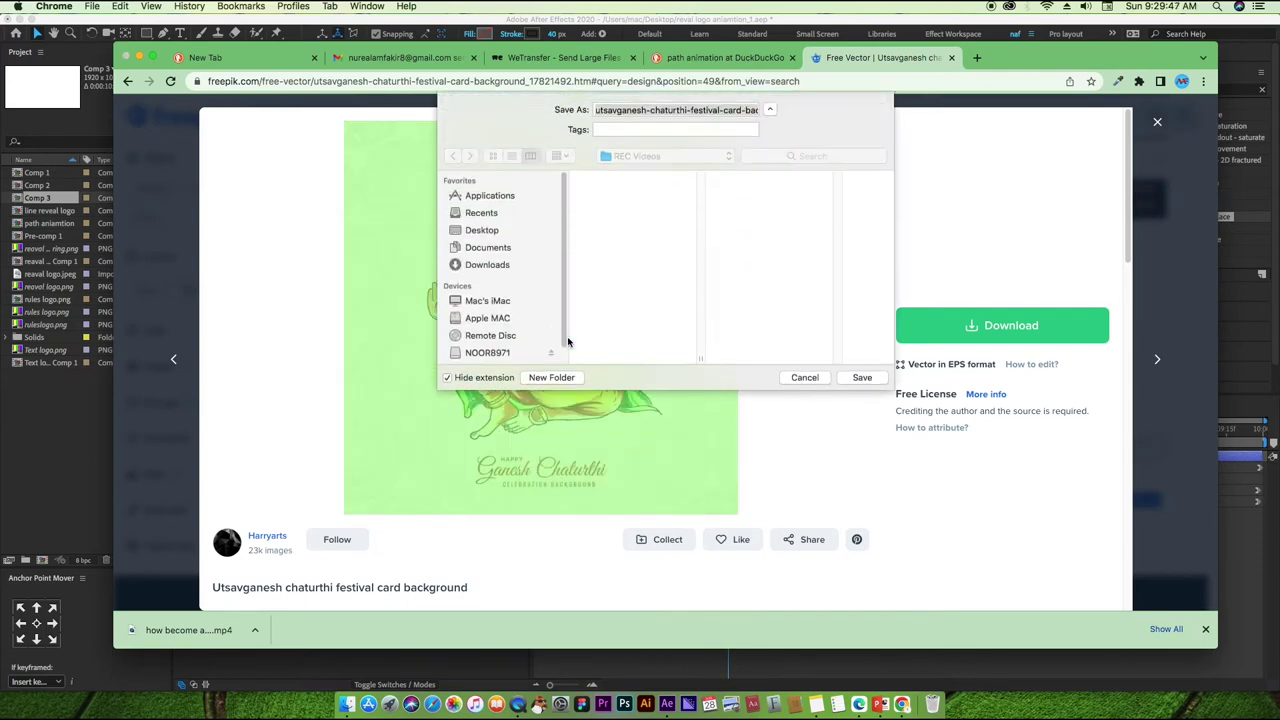
pyautogui.click(473, 232)
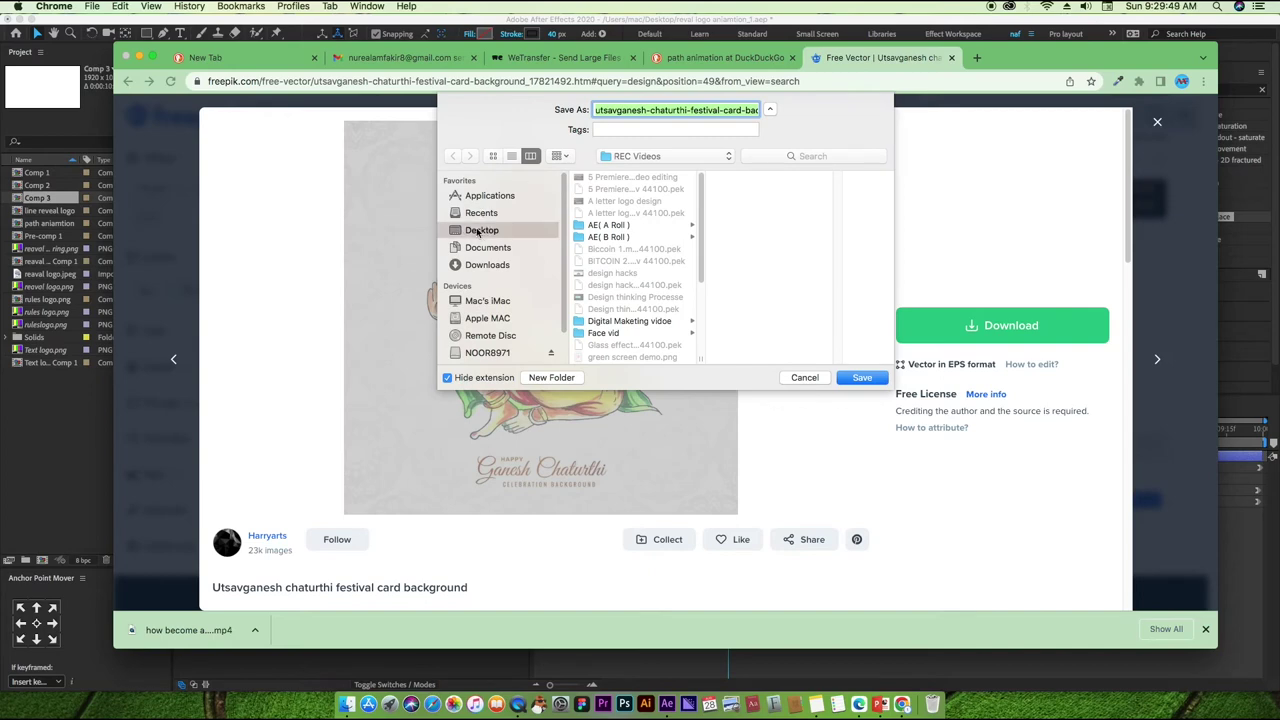
pyautogui.click(489, 266)
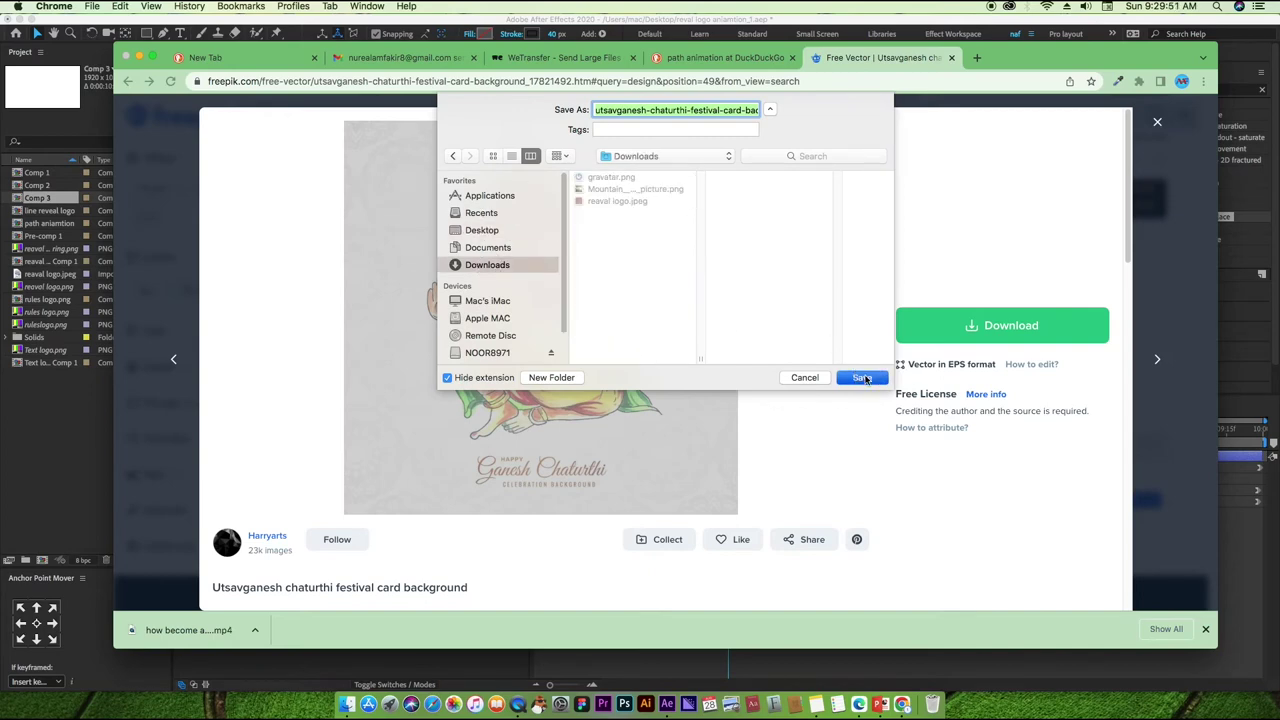
pyautogui.click(863, 378)
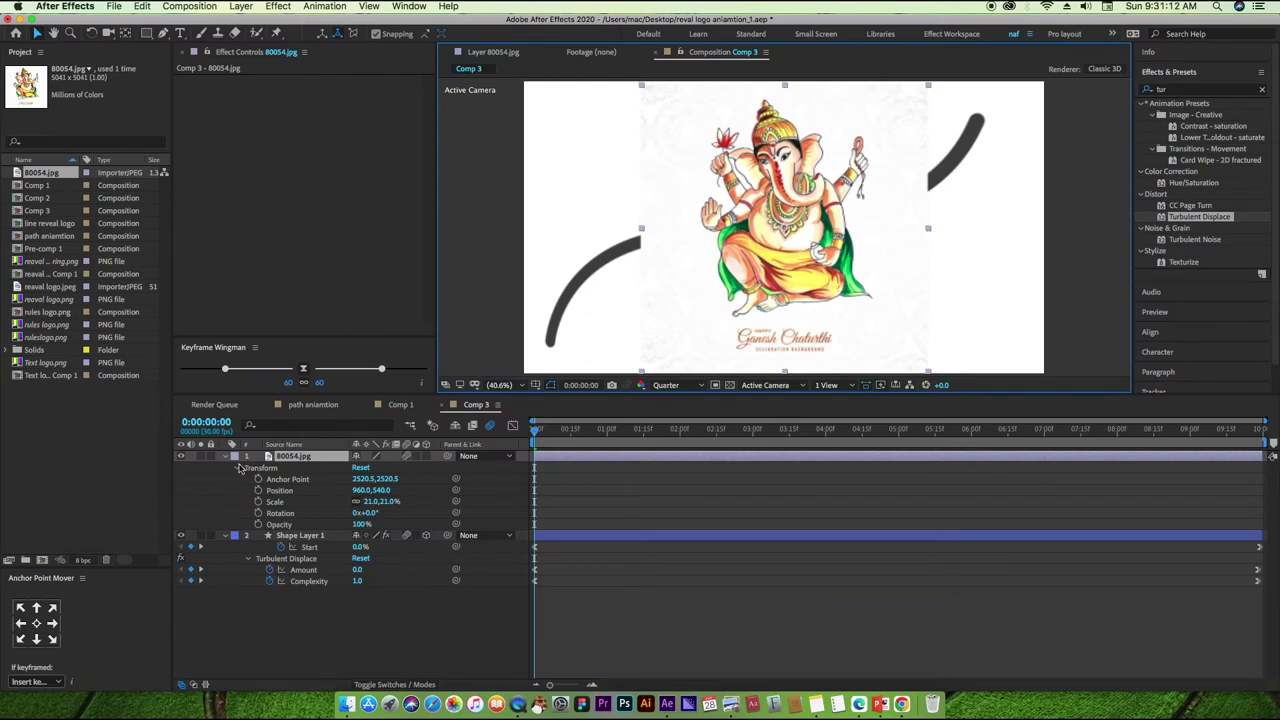
# Key out the Ganesh image's white background with Linear Color Key and preview.
pyautogui.click(225, 456)
pyautogui.click(279, 6)
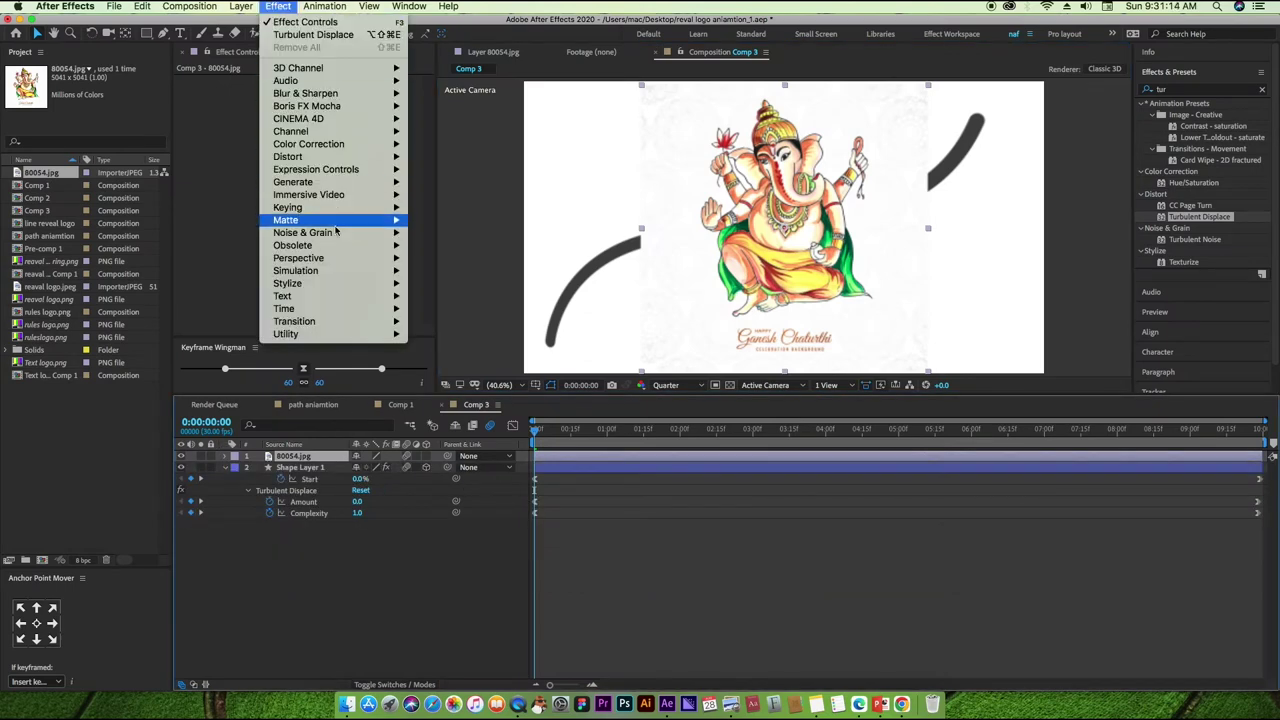
pyautogui.moveTo(336, 207)
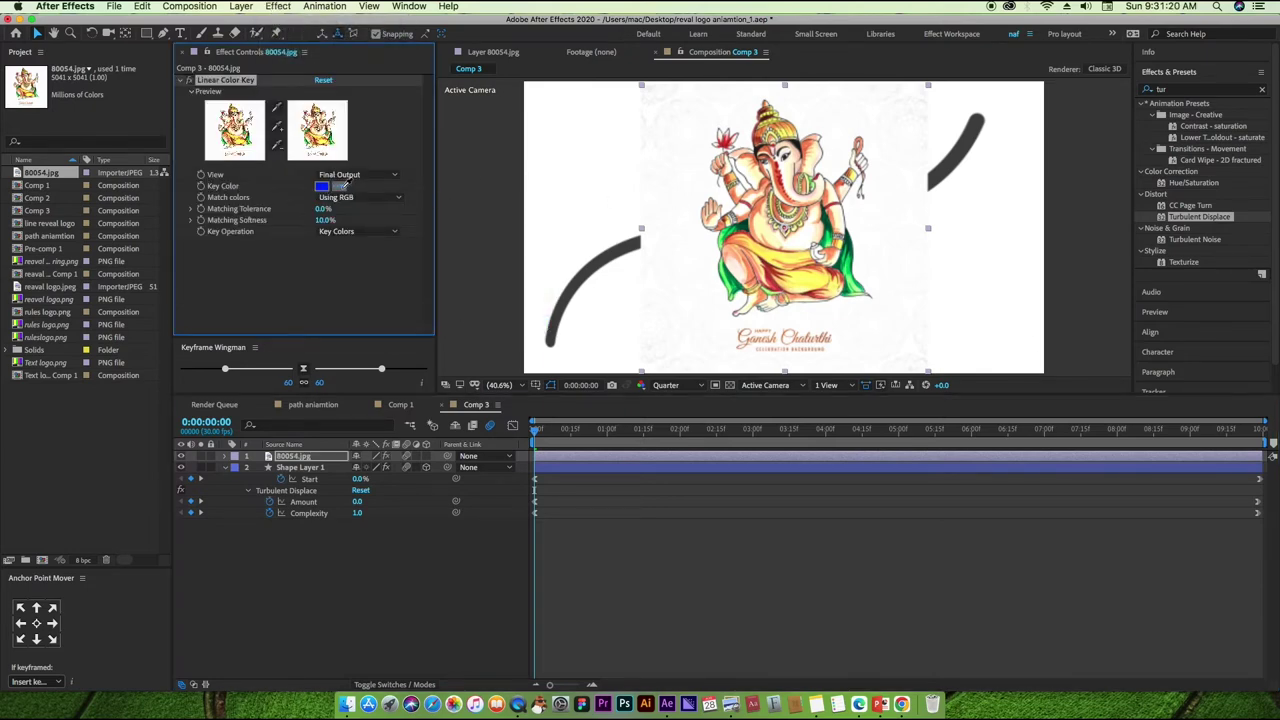
pyautogui.click(850, 130)
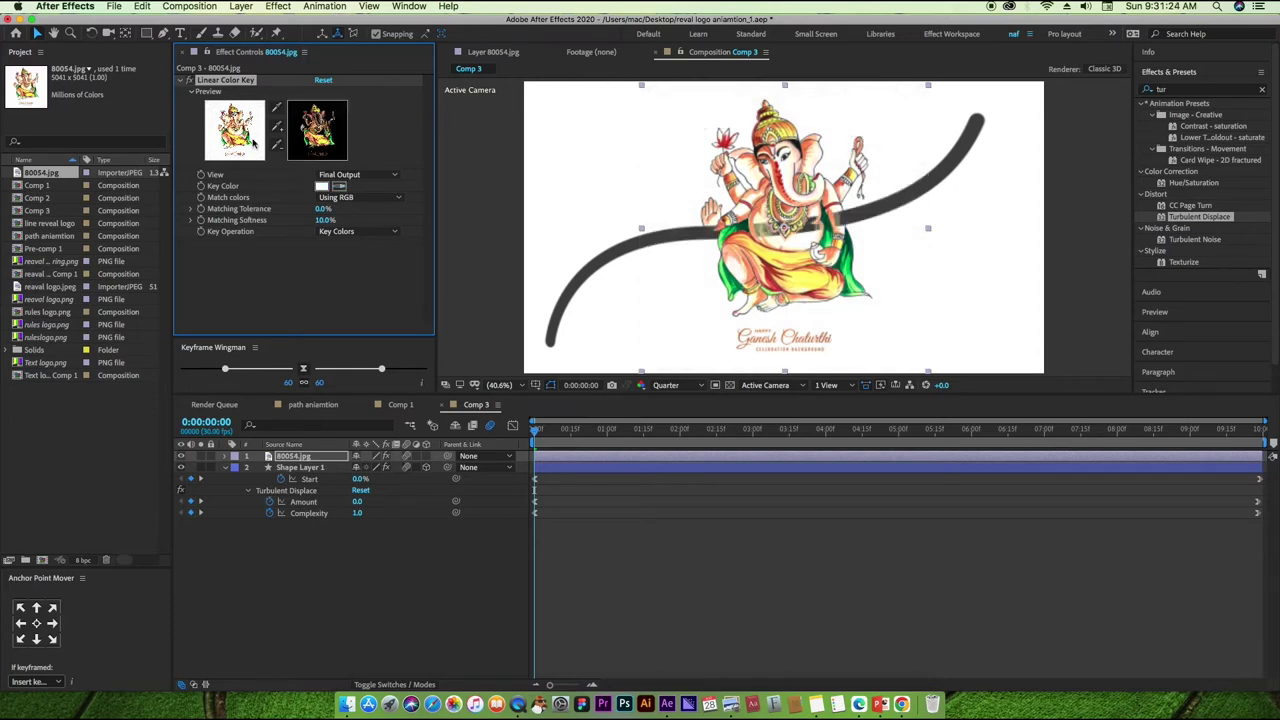
pyautogui.press('space')
# Pre-compose the 80054.jpg layer into 80054.jpg Comp 1.
pyautogui.click(491, 441)
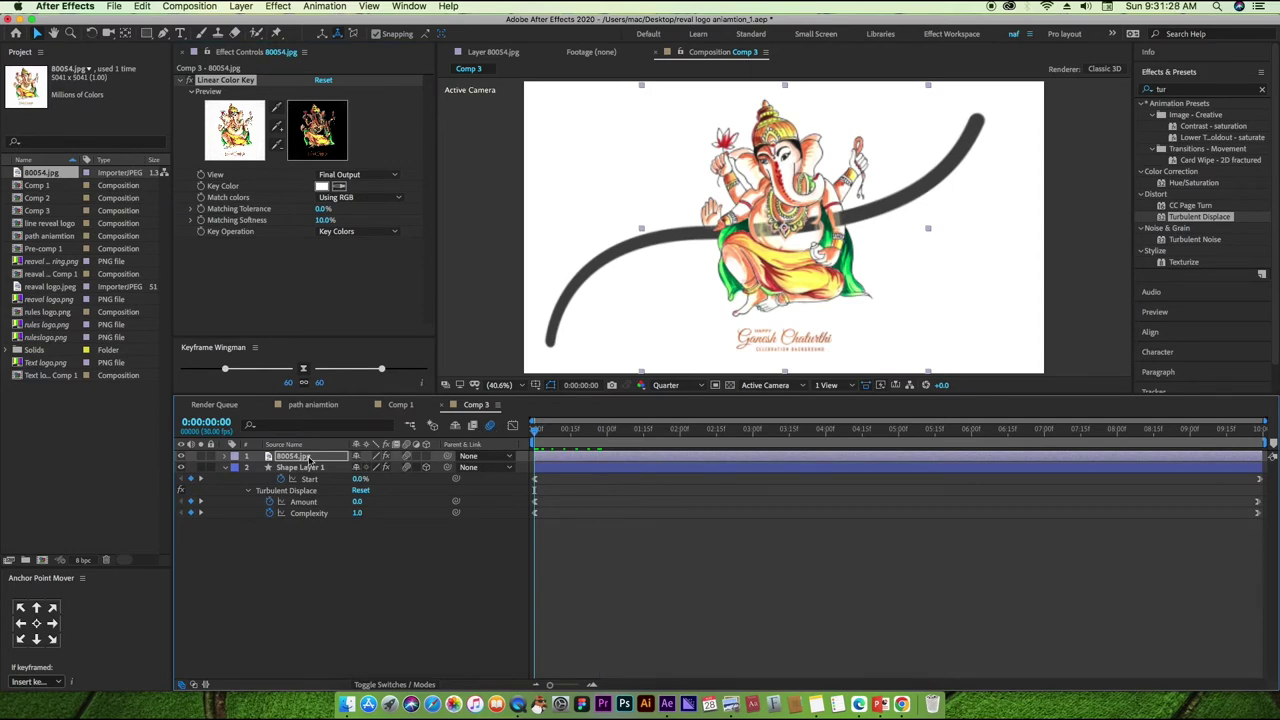
pyautogui.press('super+shift+c')
pyautogui.click(679, 513)
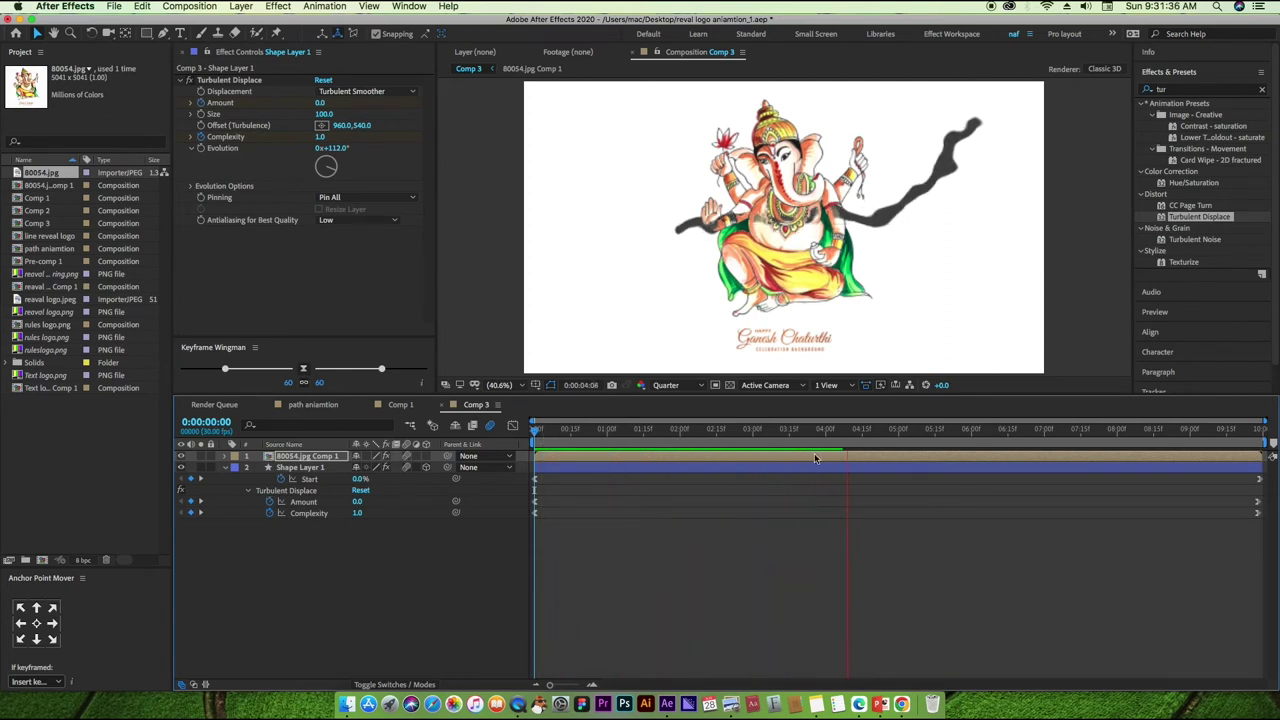
# Paste the keyed 80054.jpg Comp 1 layer from Comp 3 into Comp 1 at frame 0.
pyautogui.press('space')
pyautogui.moveTo(889, 436); pyautogui.dragTo(532, 462)
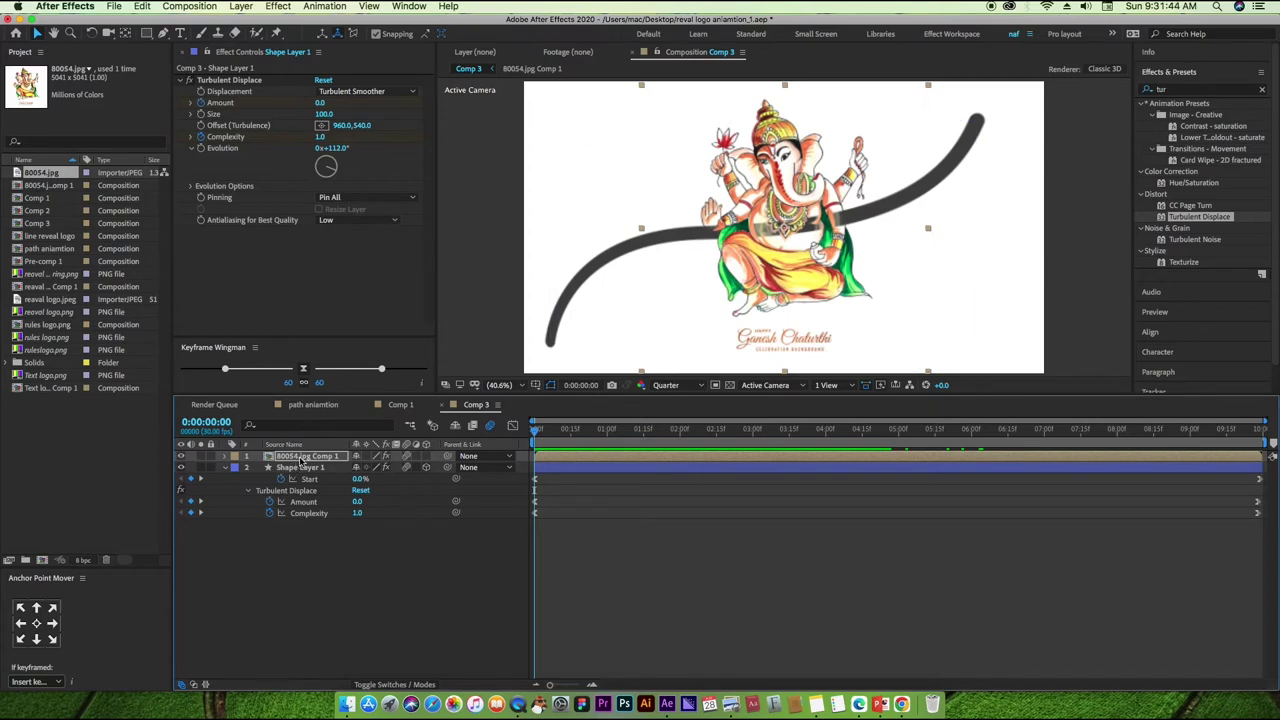
pyautogui.click(399, 405)
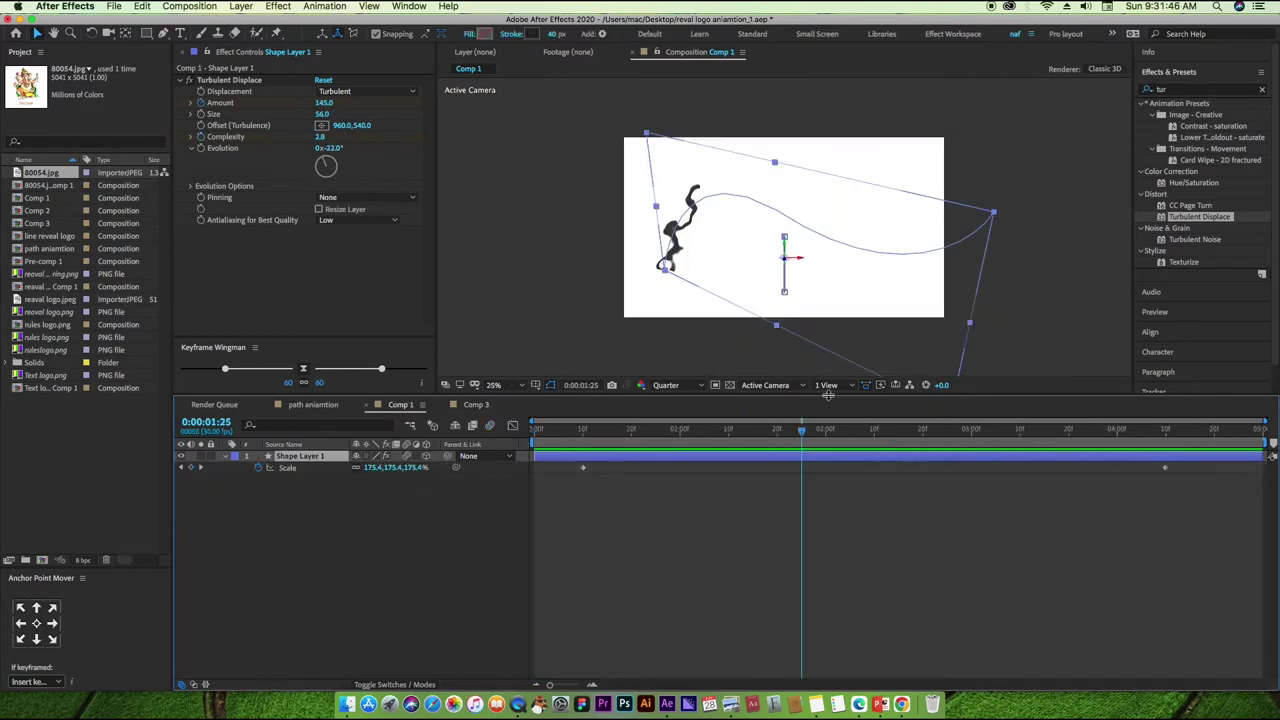
pyautogui.press('Home')
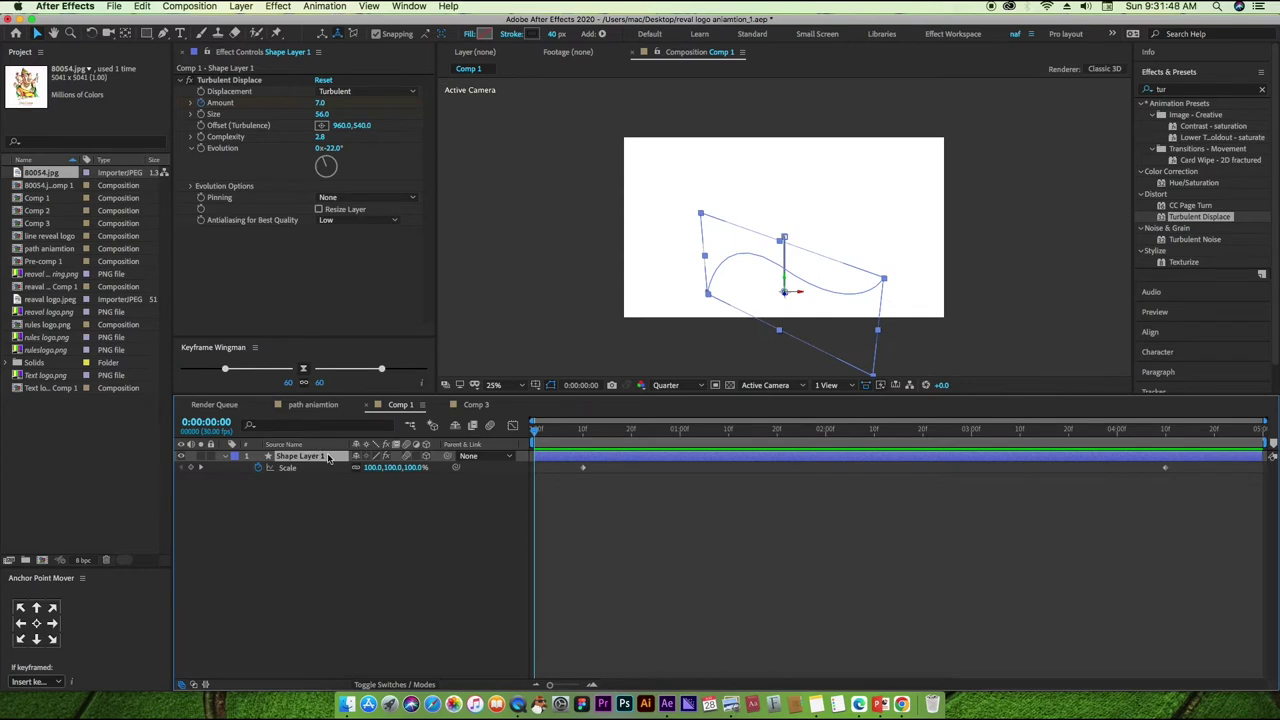
pyautogui.hotkey('ctrl', 'v')
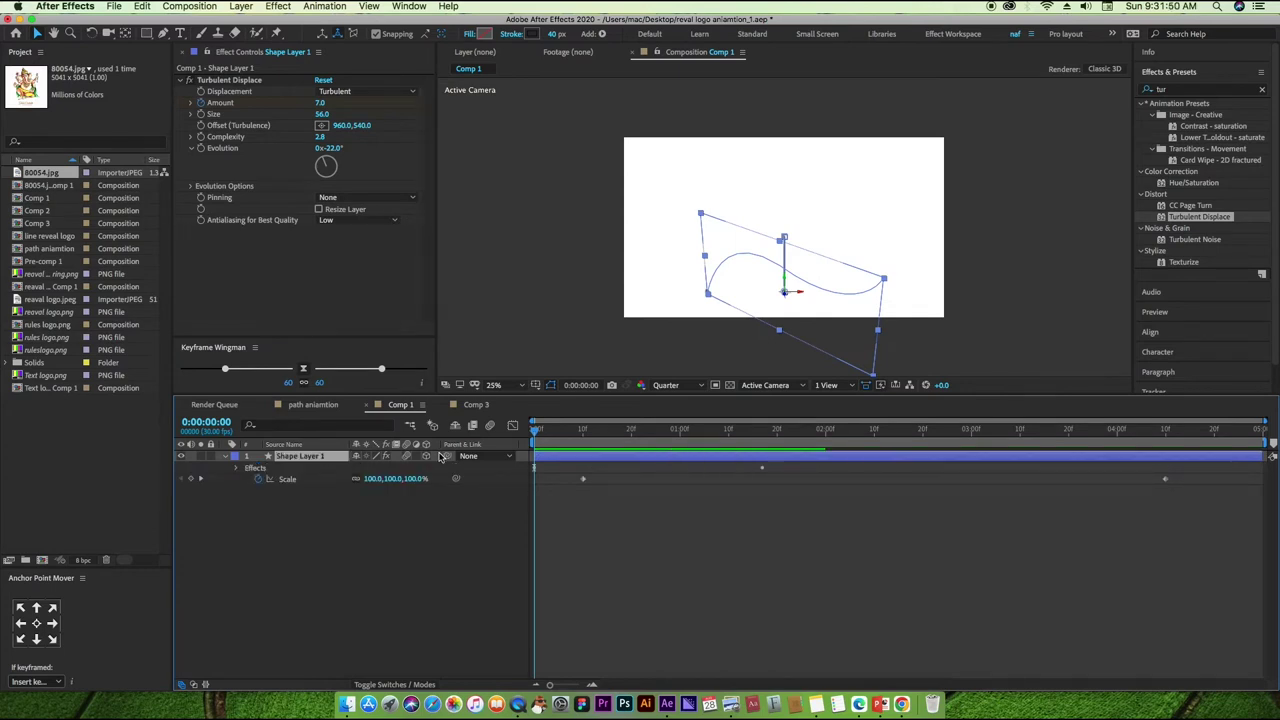
pyautogui.click(476, 405)
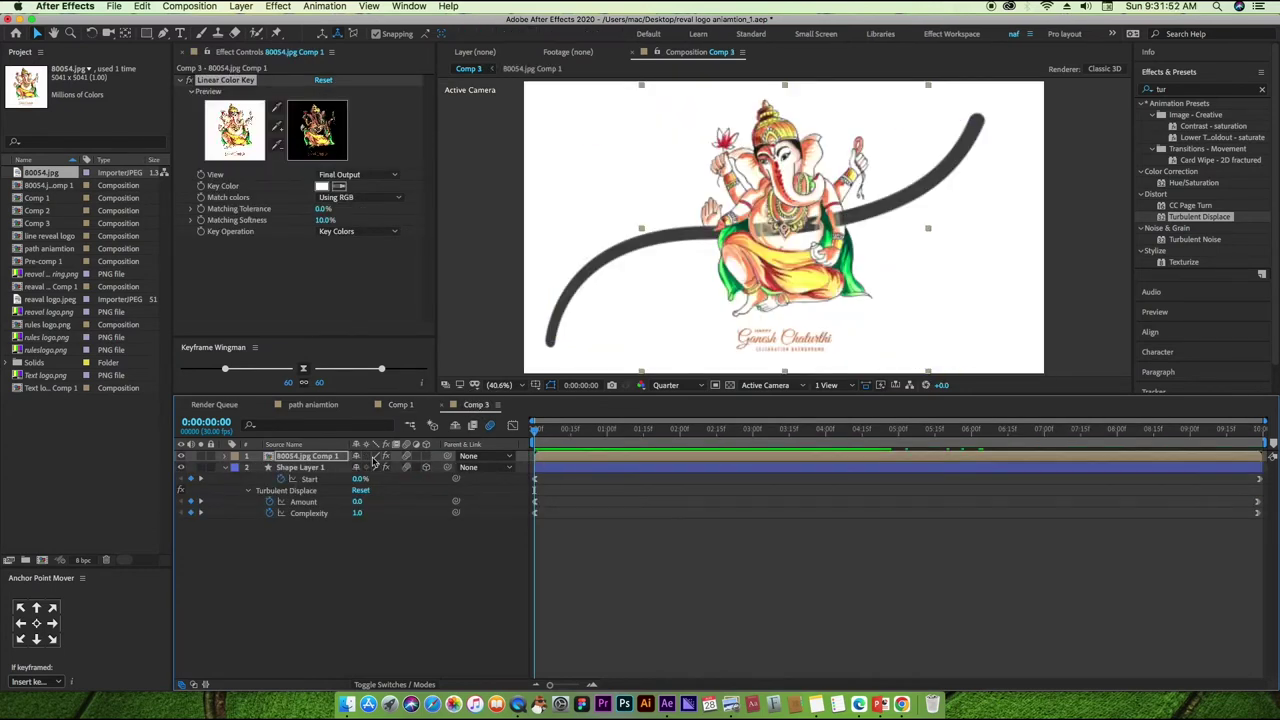
pyautogui.click(305, 457)
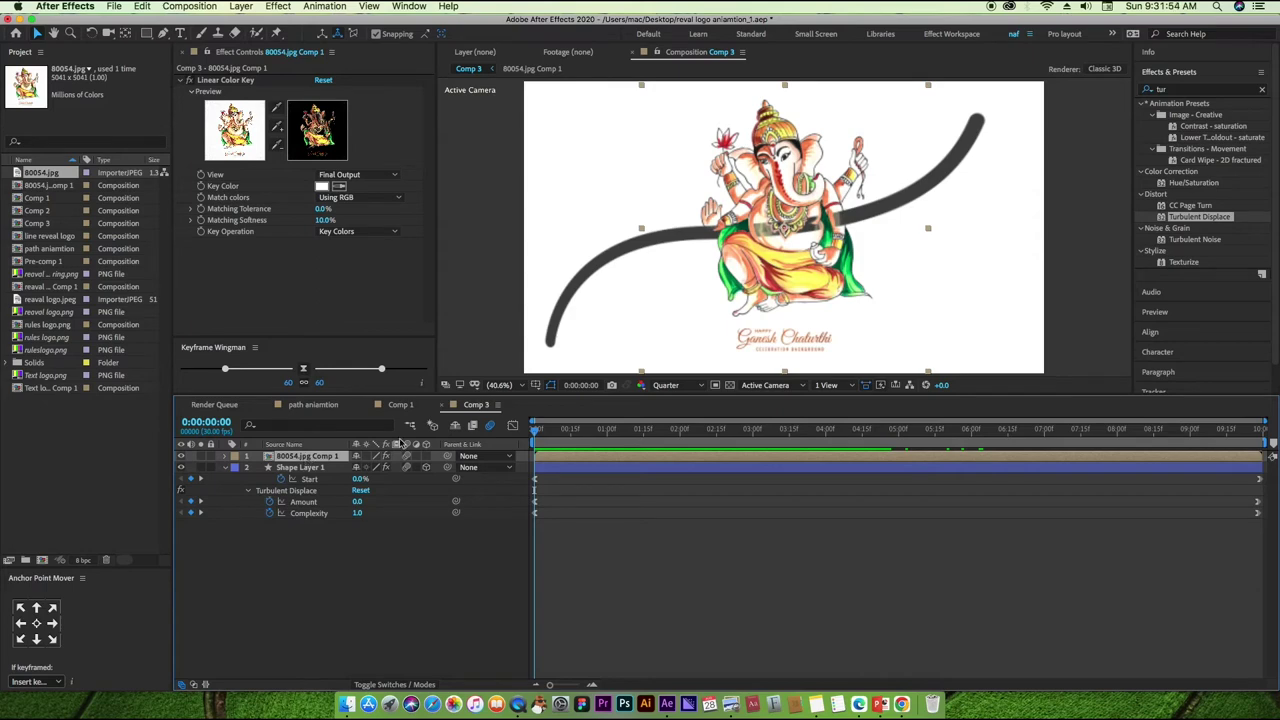
pyautogui.click(398, 405)
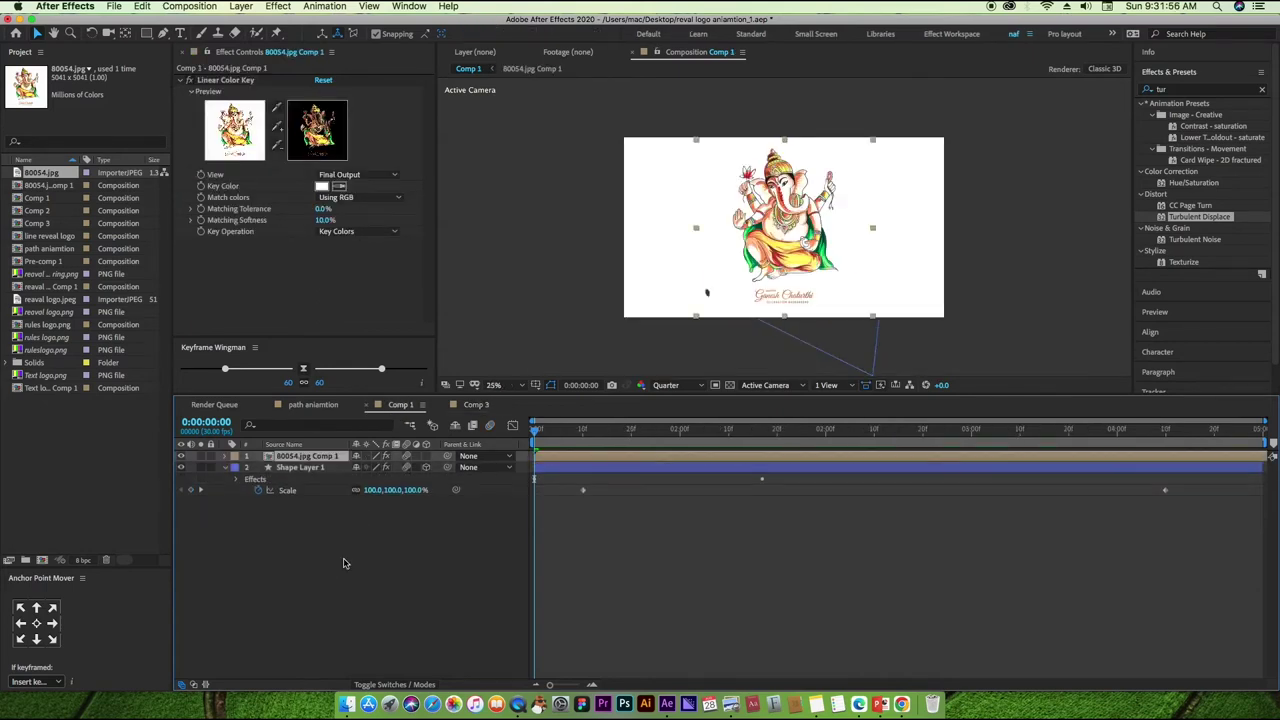
# Preview the splatter bursting out behind Ganesh in Comp 1.
pyautogui.press('space')
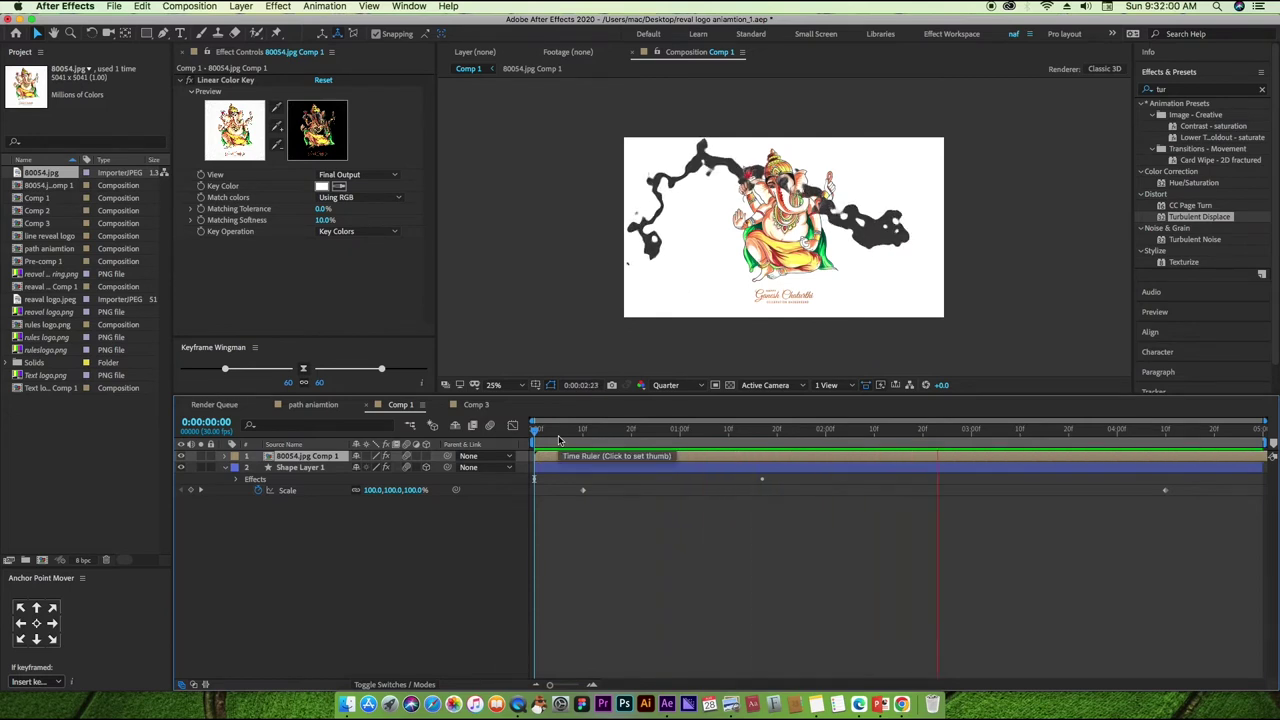
pyautogui.press('space')
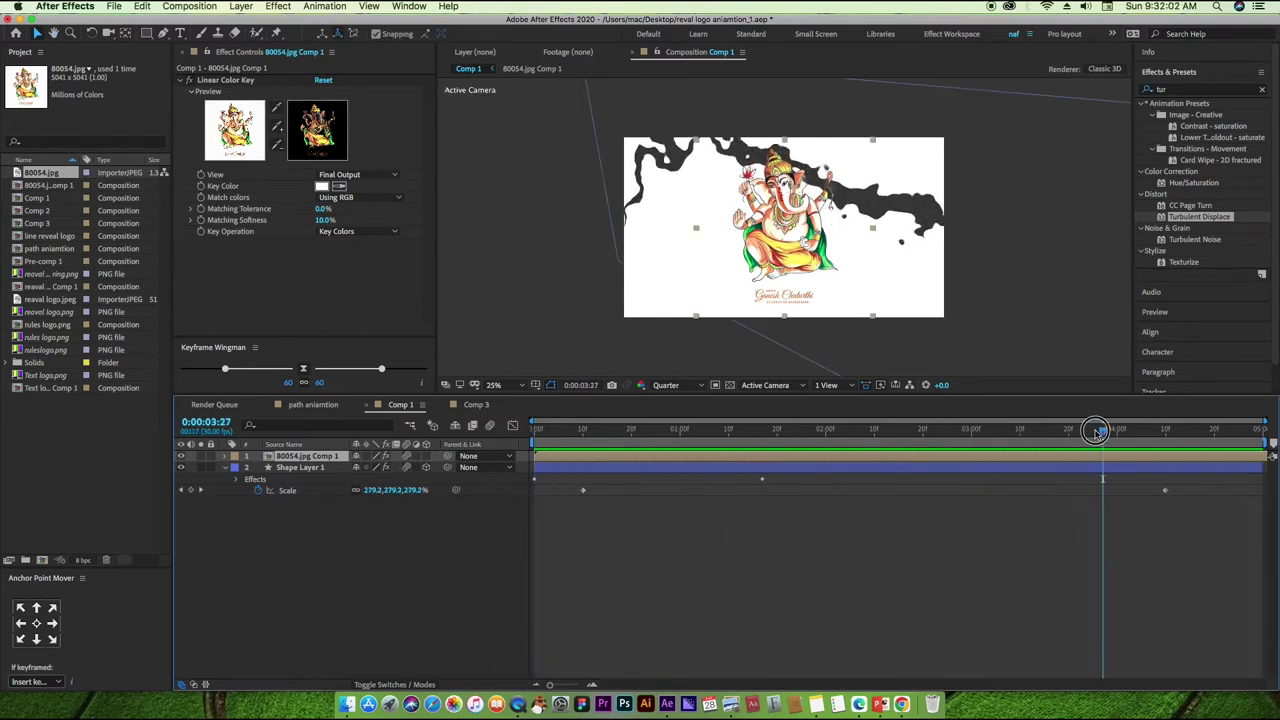
pyautogui.moveTo(1137, 432); pyautogui.dragTo(535, 450)
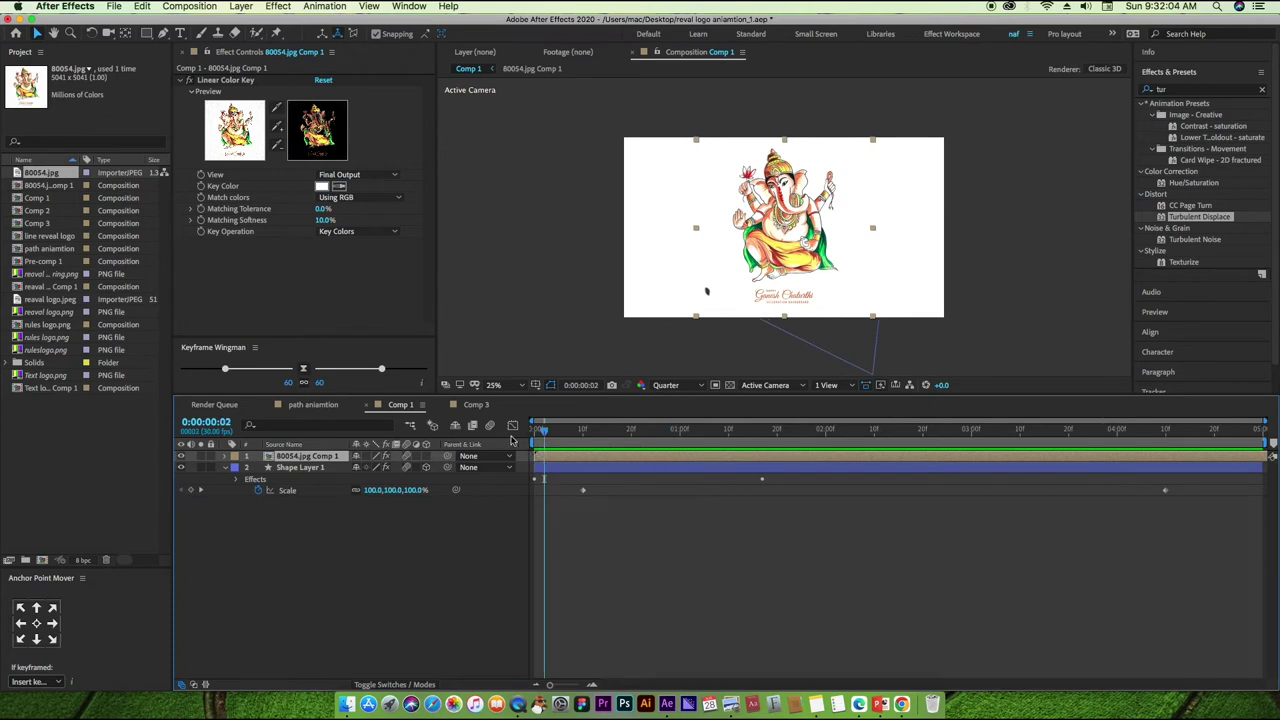
pyautogui.click(470, 405)
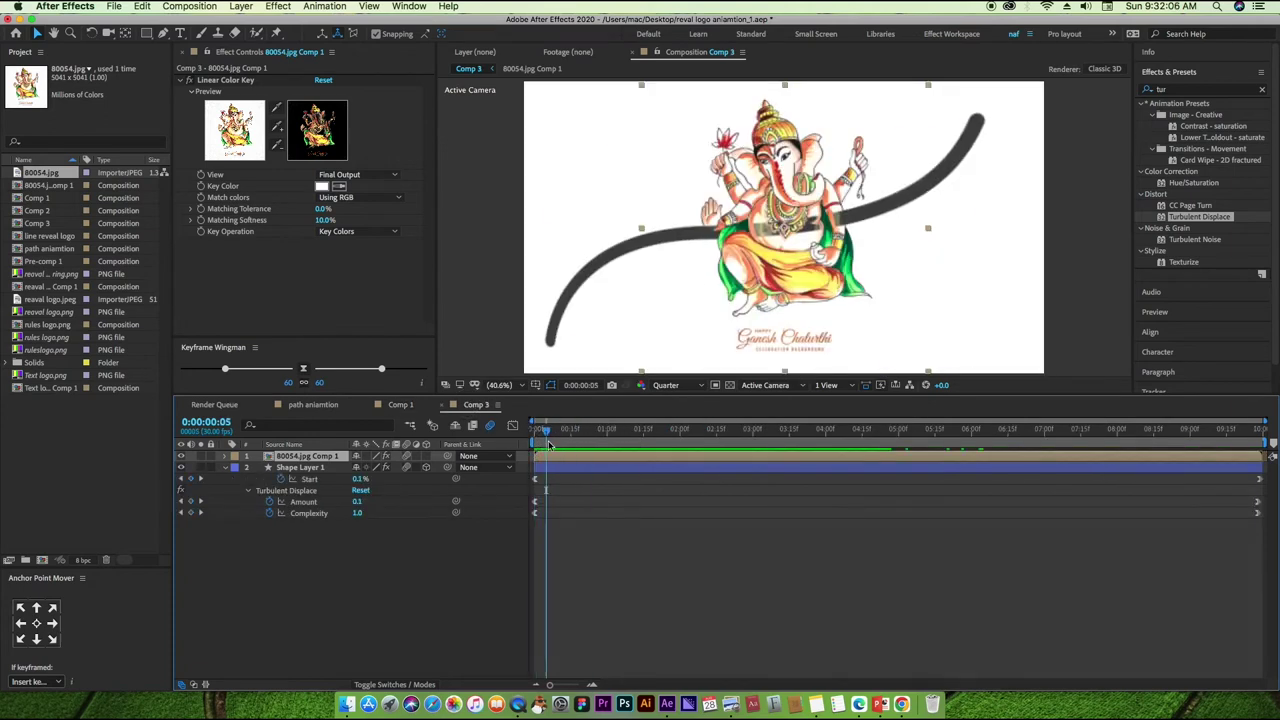
# Ease the Start keyframes in the Graph Editor with 21 influence and a long final slowdown.
pyautogui.click(1257, 543)
pyautogui.click(1257, 467)
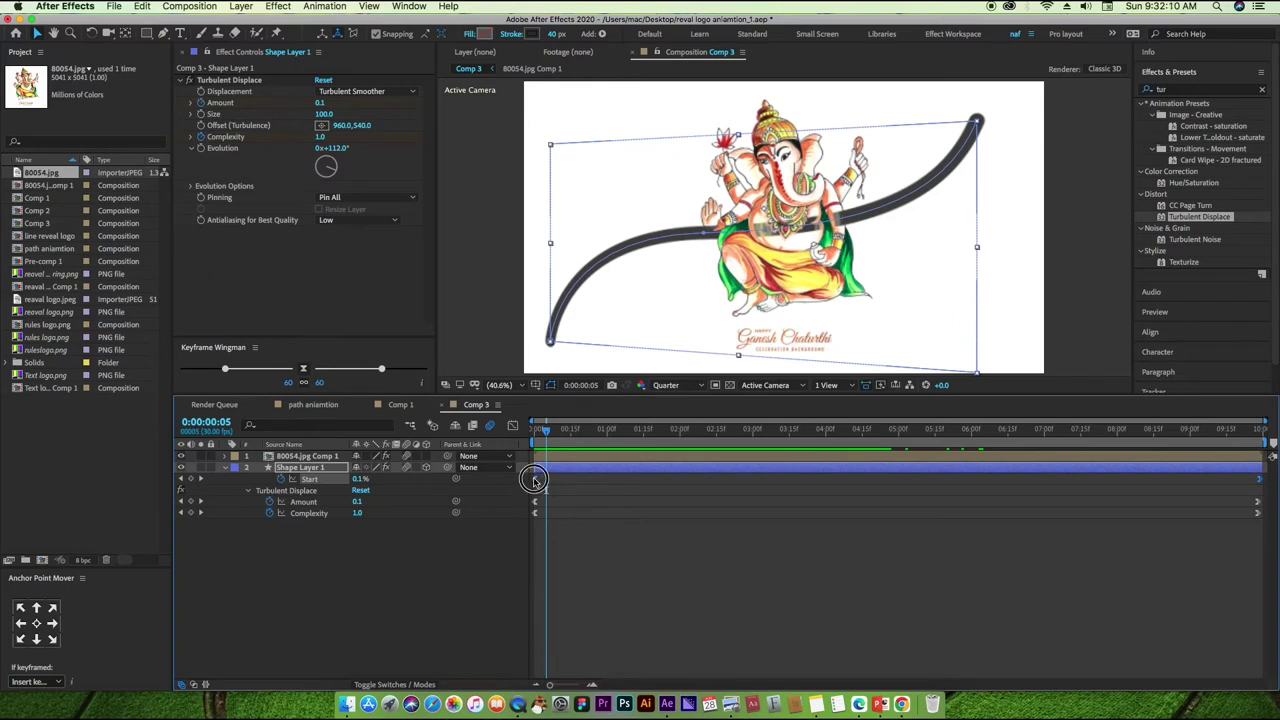
pyautogui.click(513, 426)
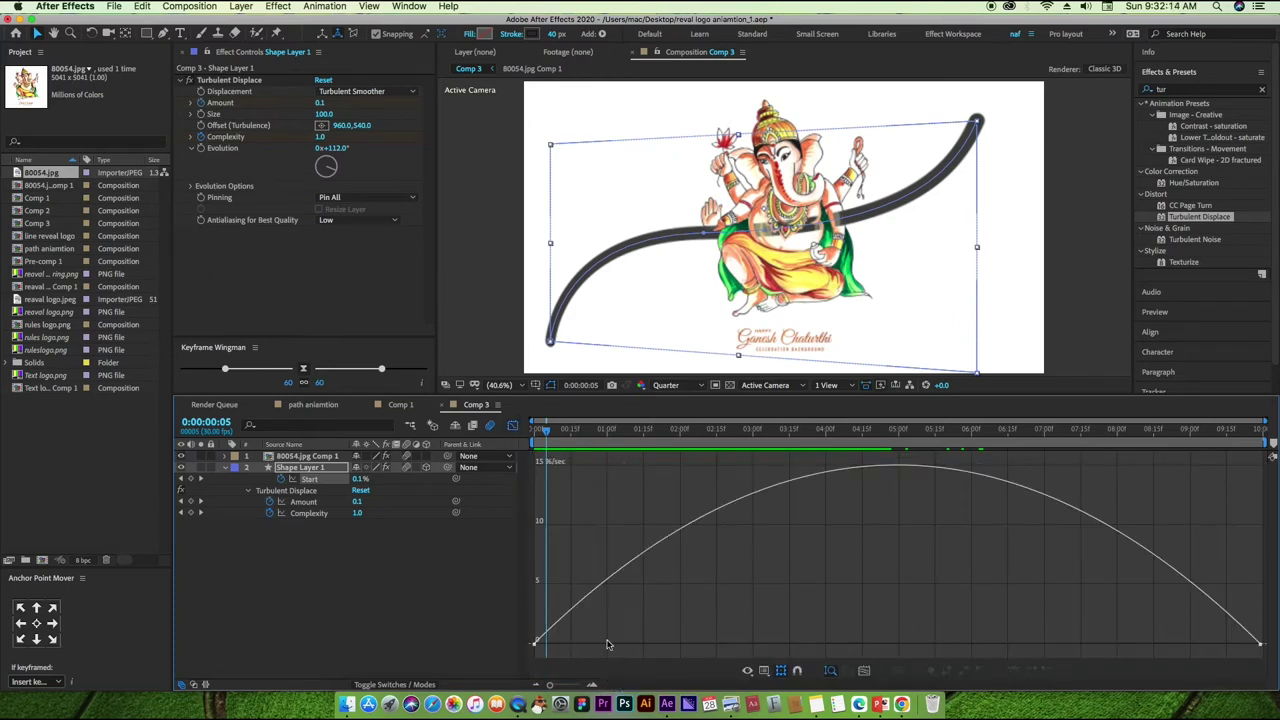
pyautogui.moveTo(652, 633); pyautogui.dragTo(491, 663)
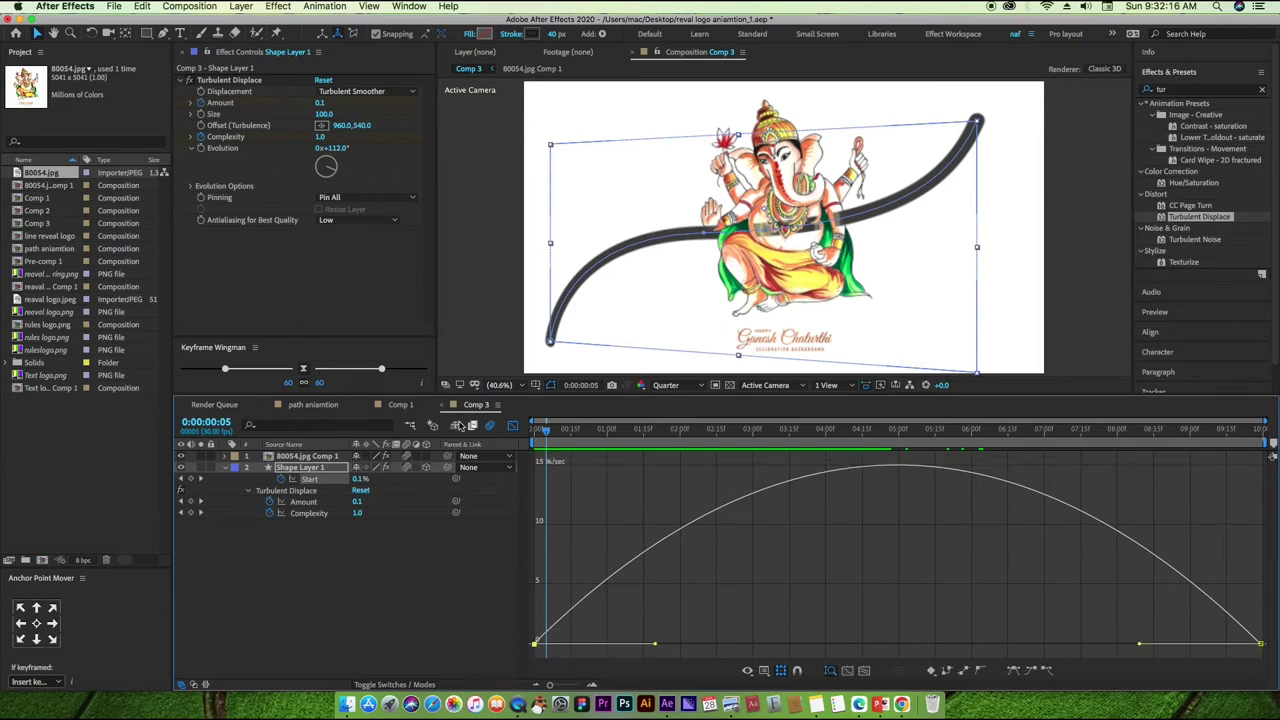
pyautogui.moveTo(381, 369); pyautogui.dragTo(401, 372)
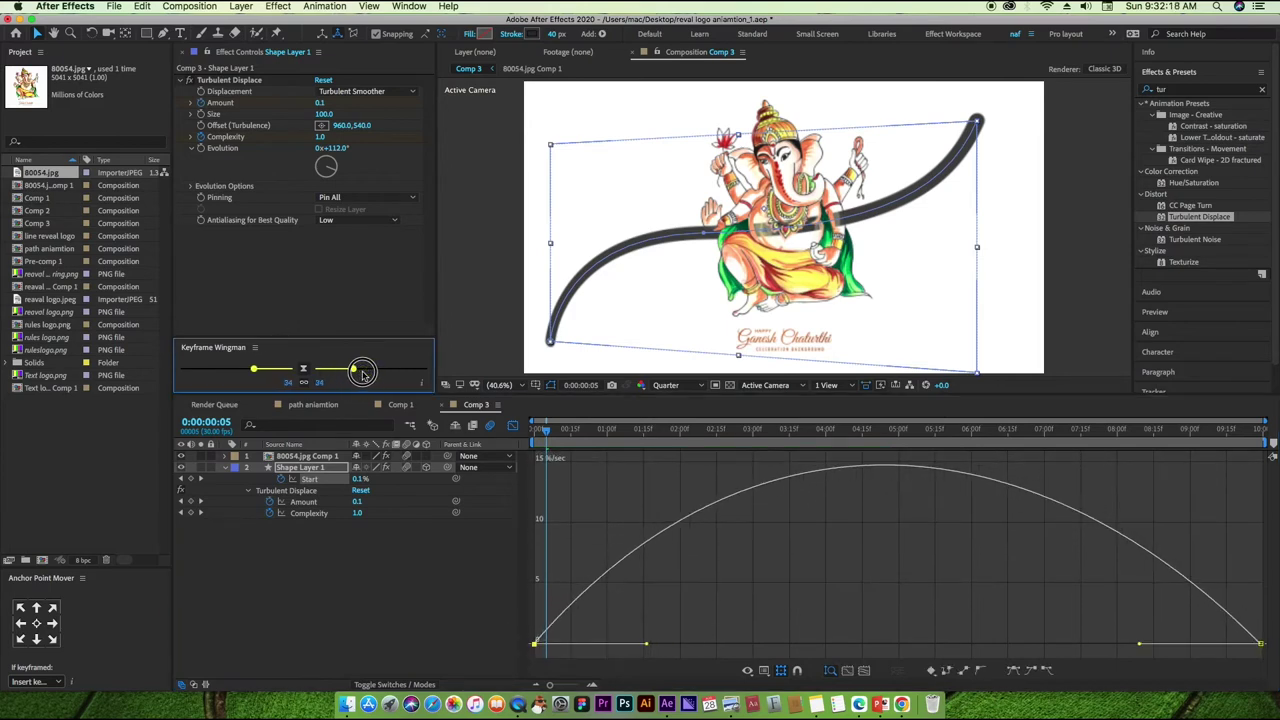
pyautogui.moveTo(401, 372)
pyautogui.mouseDown()
pyautogui.moveTo(313, 382)
pyautogui.moveTo(338, 369)
pyautogui.mouseUp()
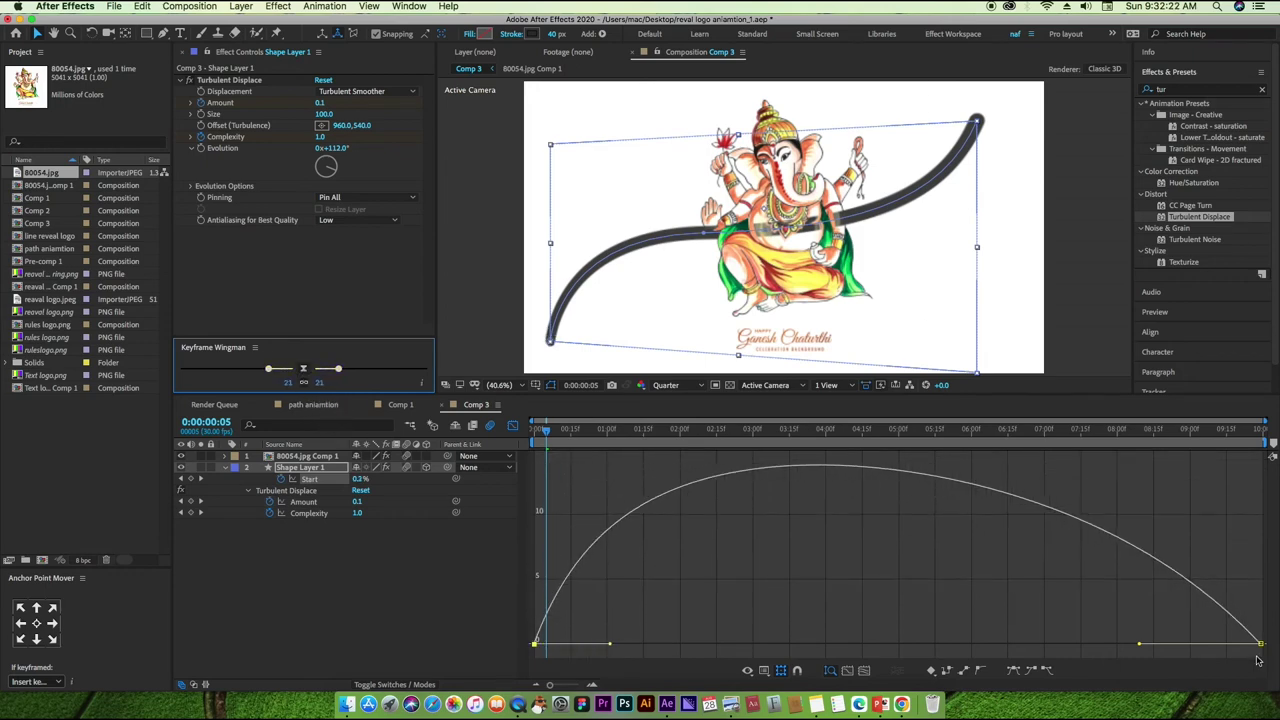
pyautogui.moveTo(1141, 645); pyautogui.dragTo(889, 648)
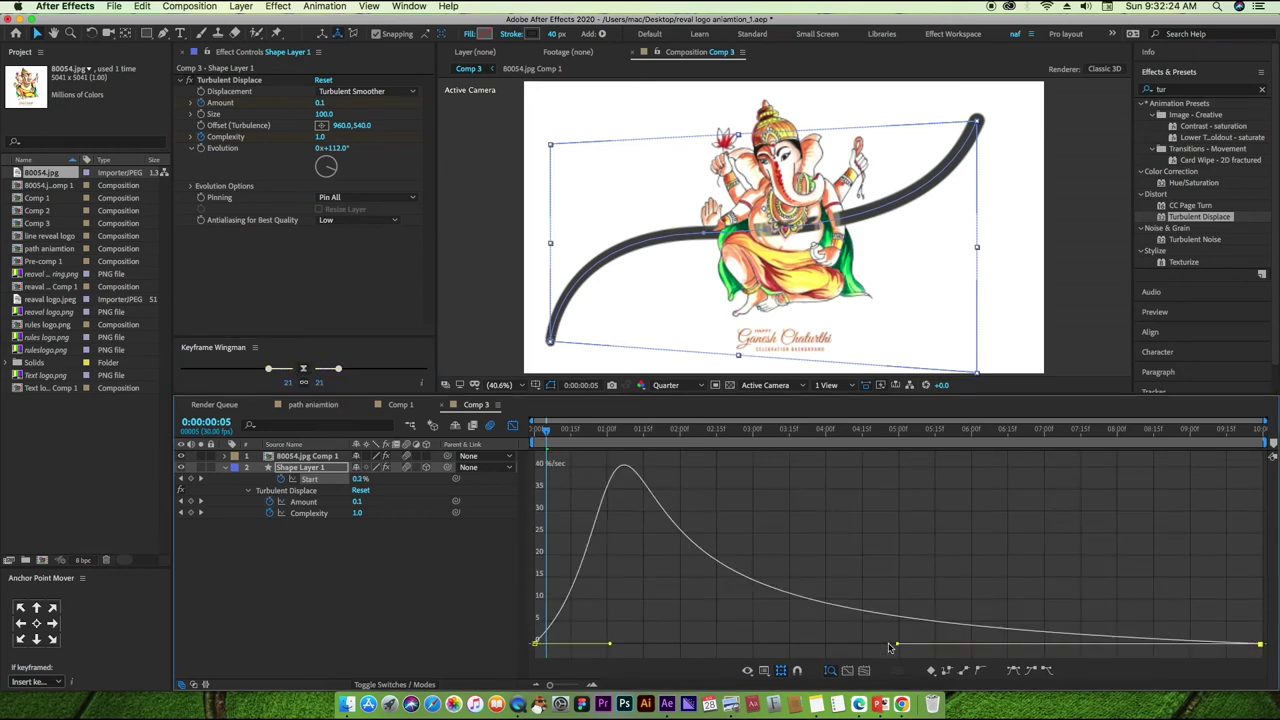
pyautogui.click(512, 427)
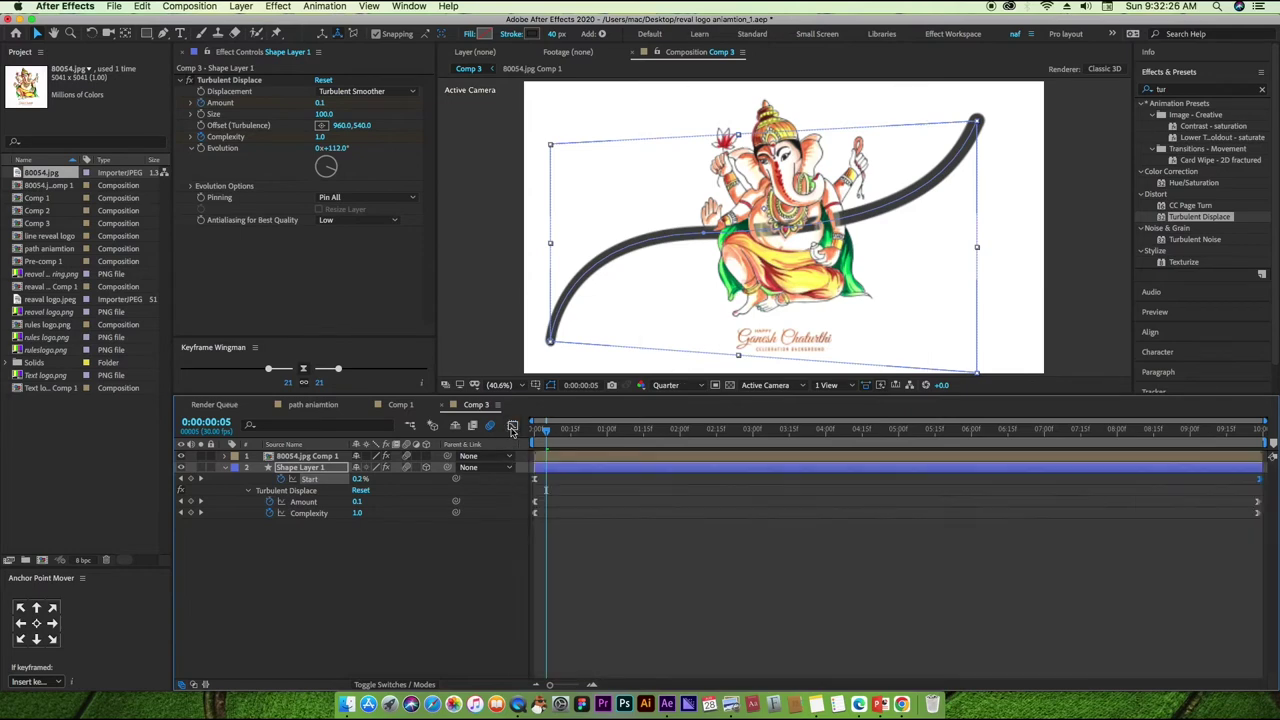
# Preview the stroke, then set new Amount, Complexity and Evolution keyframes.
pyautogui.moveTo(546, 429); pyautogui.dragTo(517, 440)
pyautogui.press('space')
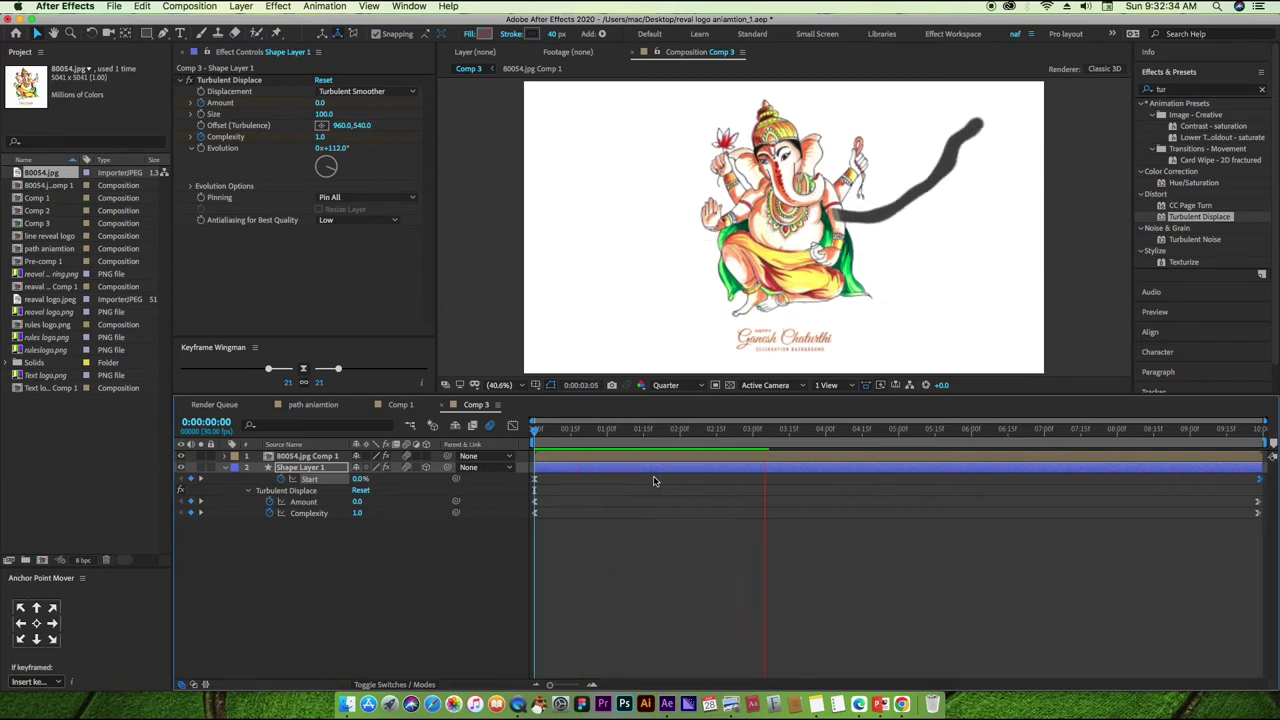
pyautogui.press('space')
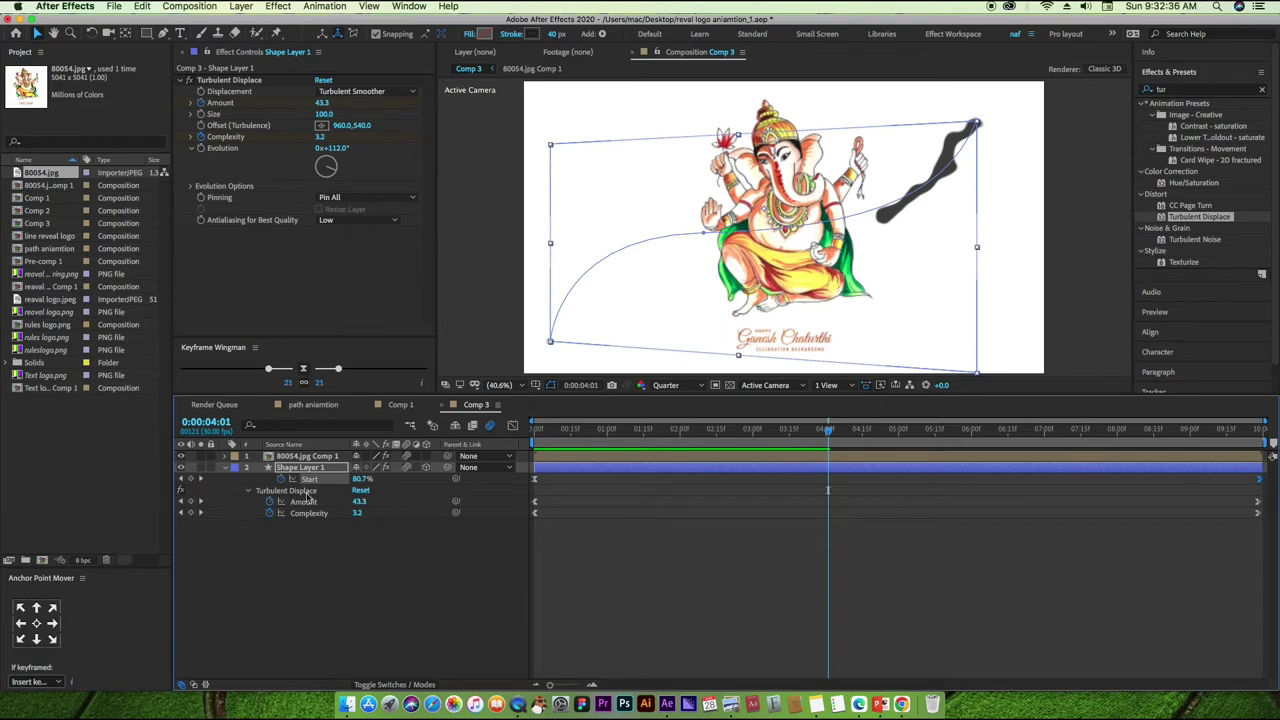
pyautogui.click(225, 468)
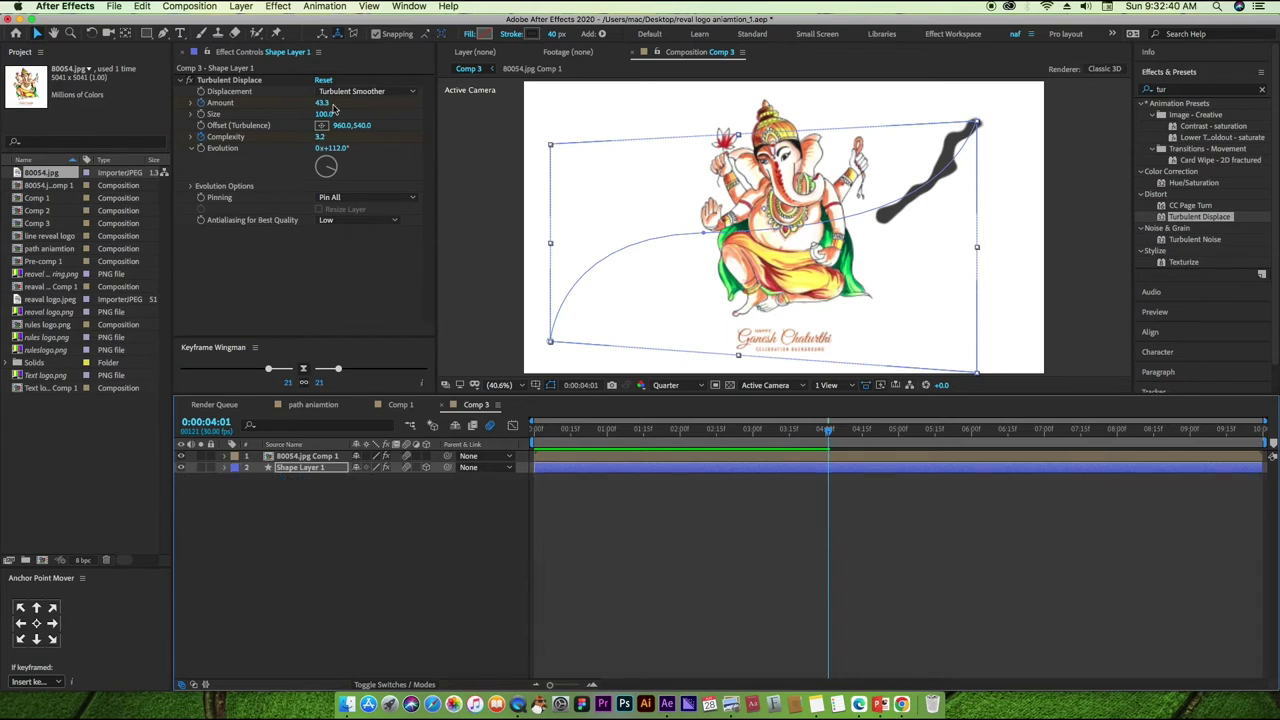
pyautogui.moveTo(318, 105); pyautogui.dragTo(323, 101)
pyautogui.moveTo(828, 431)
pyautogui.mouseDown()
pyautogui.moveTo(1262, 430)
pyautogui.moveTo(692, 441)
pyautogui.mouseUp()
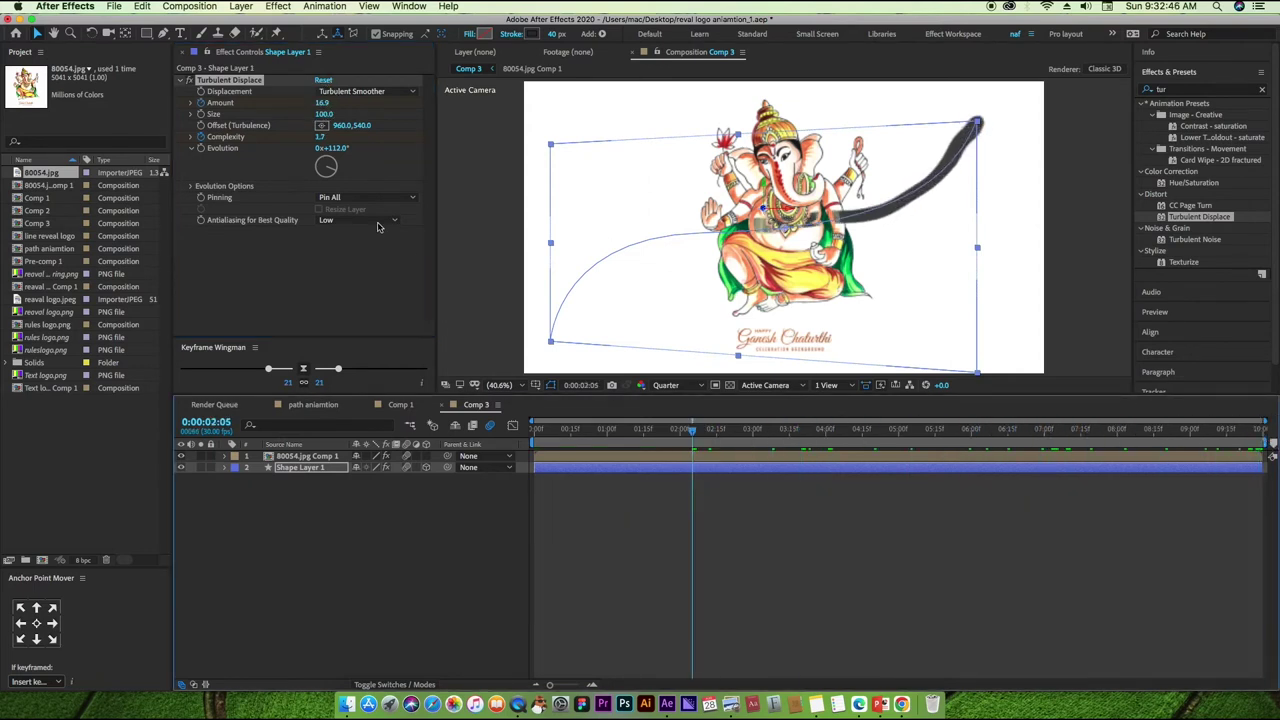
pyautogui.moveTo(313, 138)
pyautogui.mouseDown()
pyautogui.moveTo(361, 155)
pyautogui.moveTo(335, 160)
pyautogui.mouseUp()
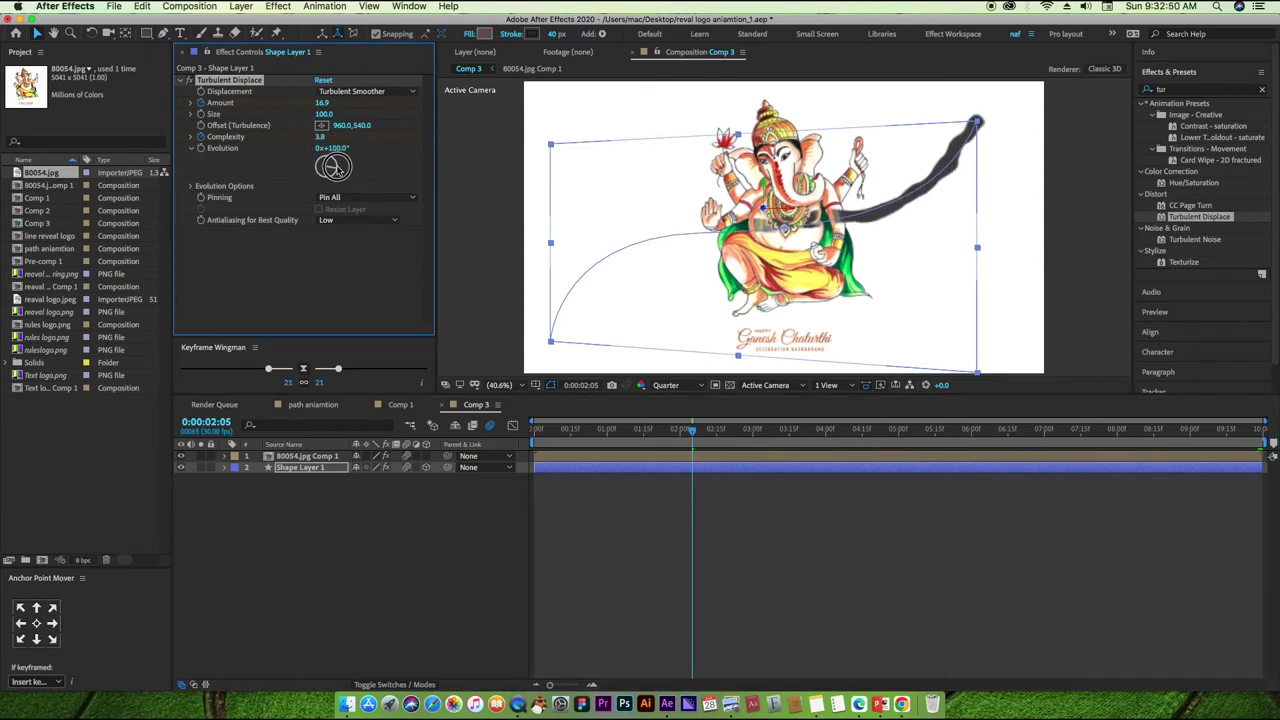
pyautogui.moveTo(337, 160); pyautogui.dragTo(330, 158)
pyautogui.click(323, 104)
pyautogui.moveTo(323, 104); pyautogui.dragTo(724, 104)
# Raise Amount to 291.6 at about 4:28 and 414.9 at 7:02.
pyautogui.moveTo(703, 430); pyautogui.dragTo(891, 432)
pyautogui.moveTo(333, 104); pyautogui.dragTo(482, 104)
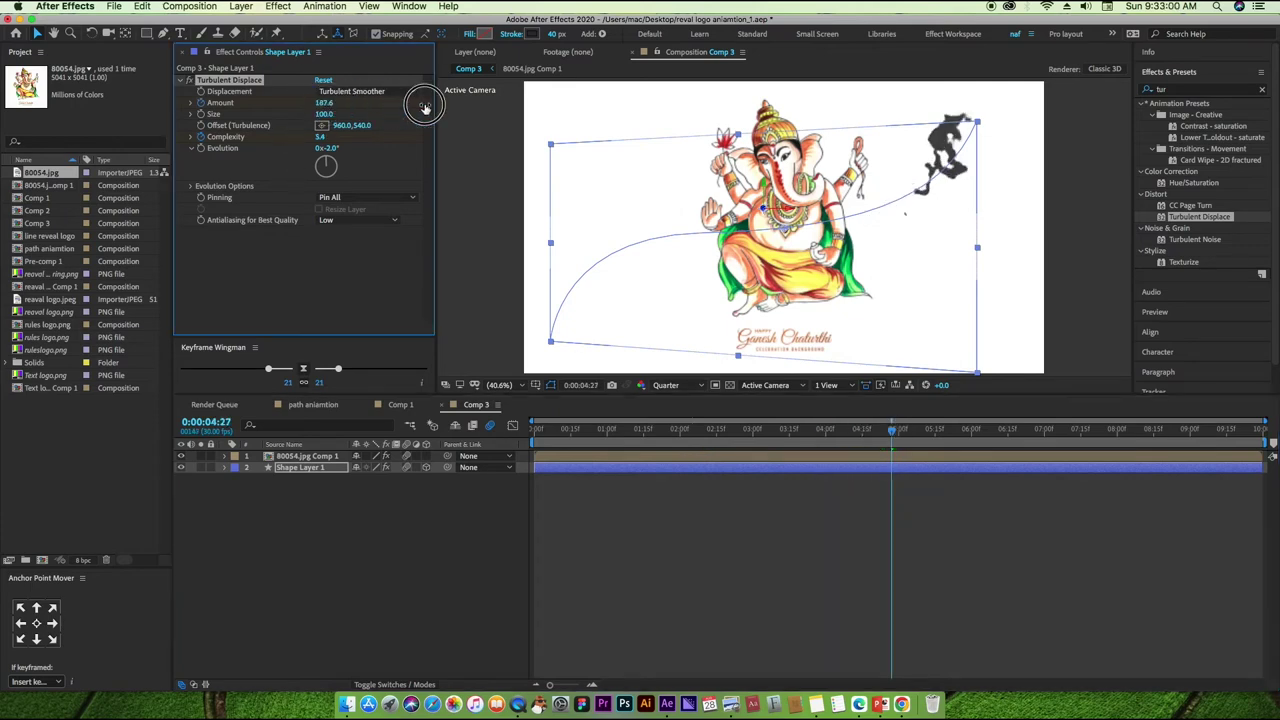
pyautogui.moveTo(893, 431); pyautogui.dragTo(1048, 431)
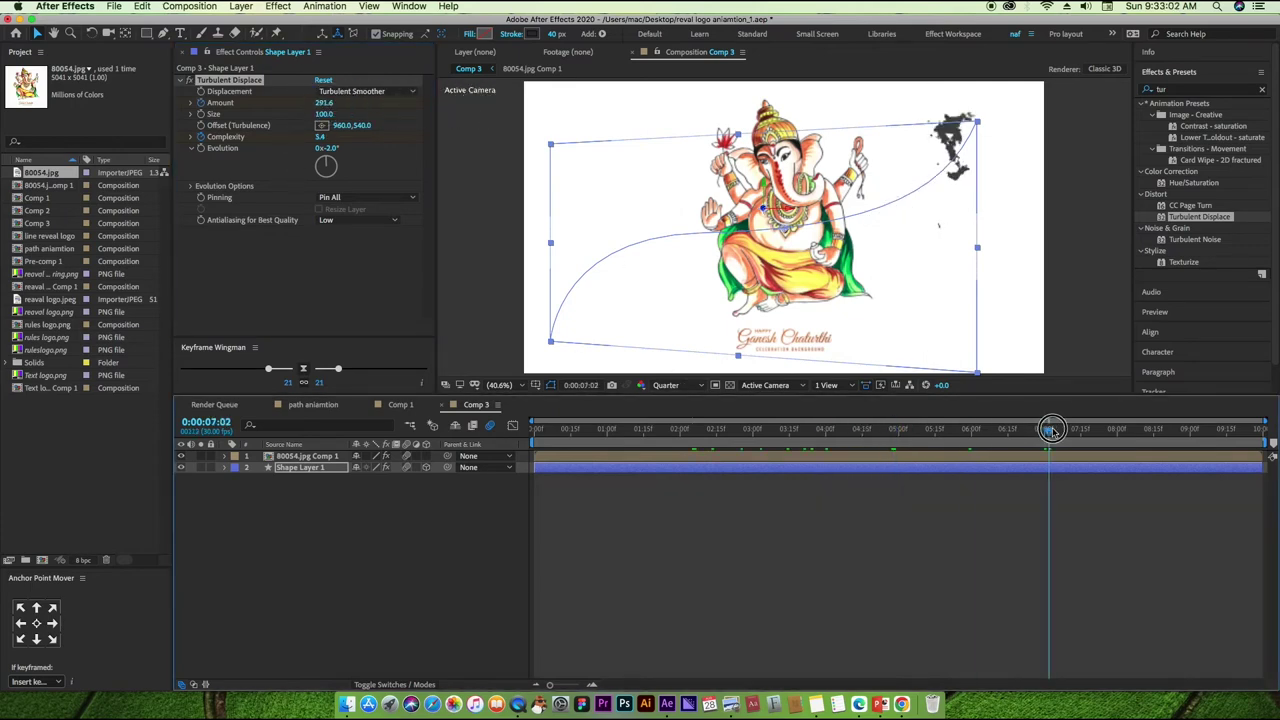
pyautogui.moveTo(325, 103); pyautogui.dragTo(455, 104)
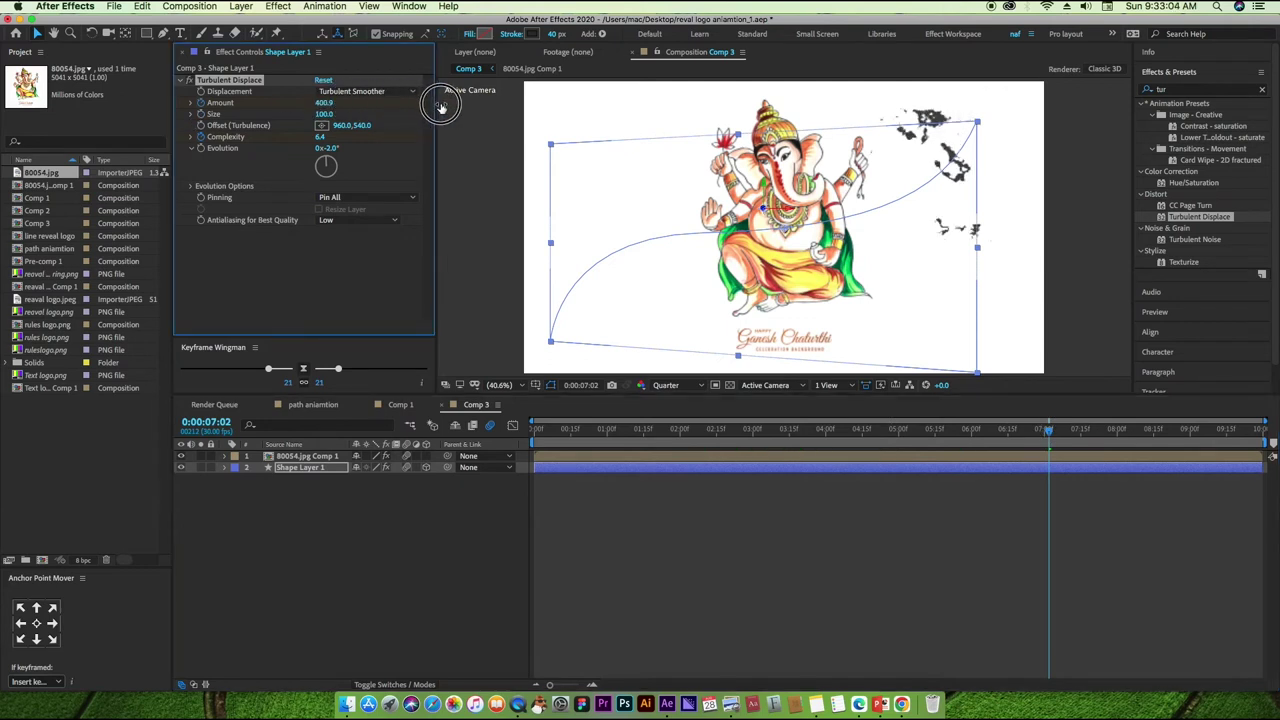
# Shift an Amount keyframe slightly later, set Displacement to Turbulent, and preview.
pyautogui.press('u')
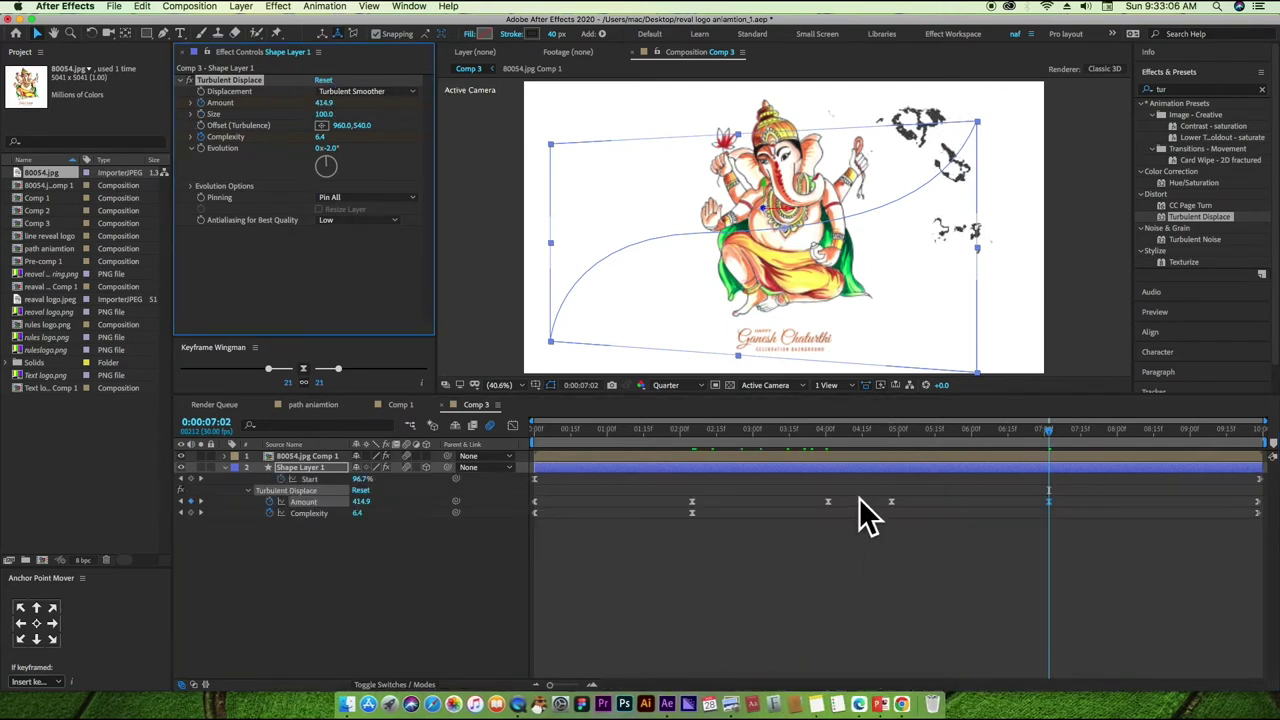
pyautogui.click(812, 503)
pyautogui.moveTo(891, 501); pyautogui.dragTo(928, 502)
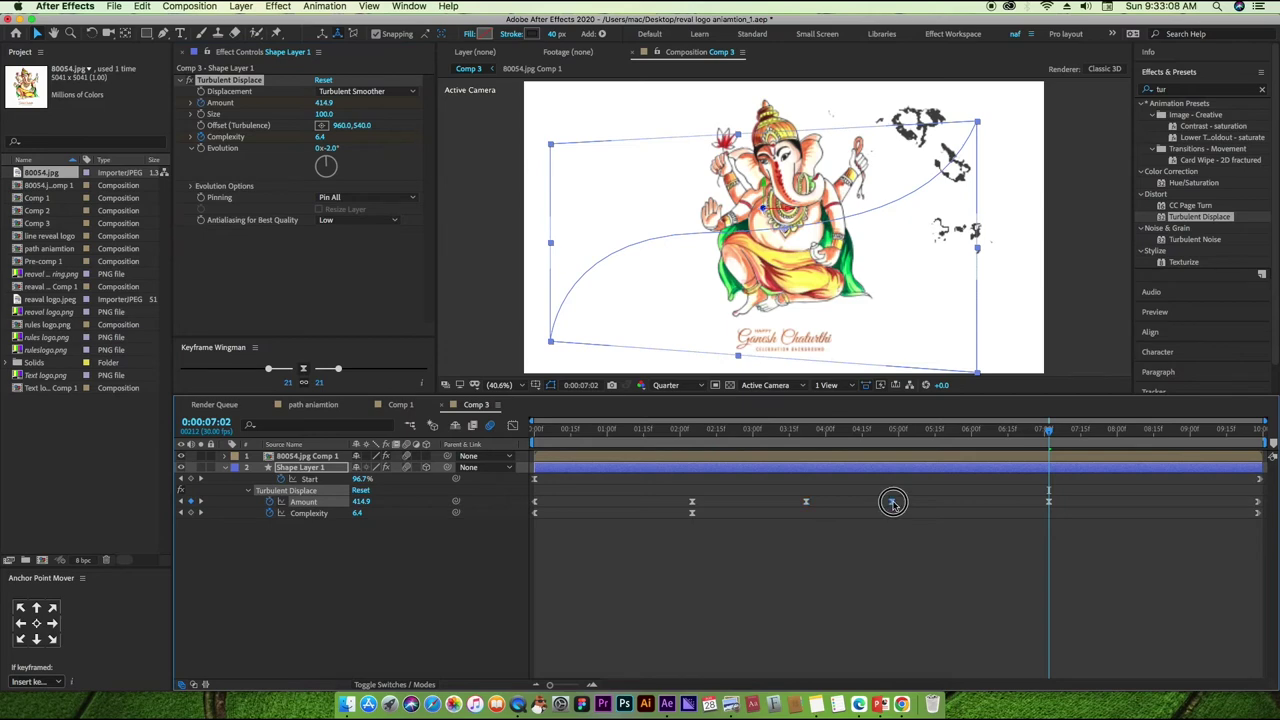
pyautogui.click(409, 98)
pyautogui.click(382, 101)
pyautogui.press('Home')
pyautogui.press('space')
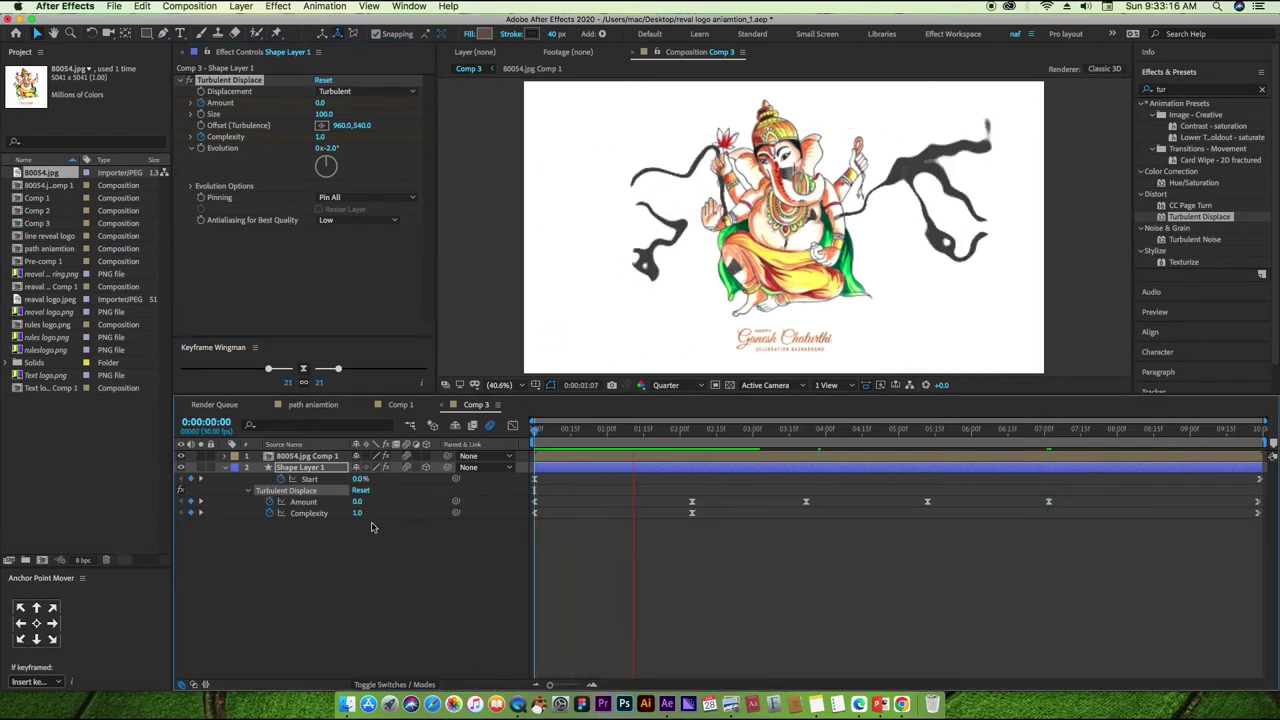
pyautogui.press('space')
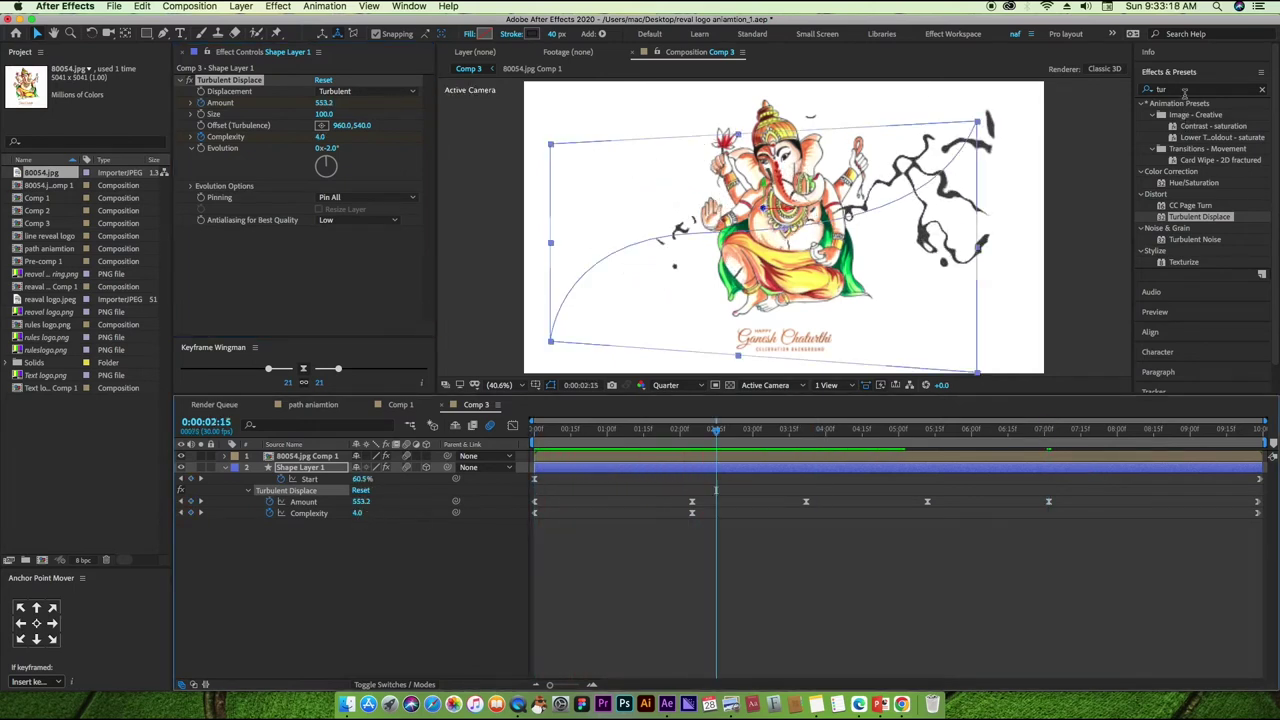
# Search Effects & Presets for 'fill' and apply the Fill effect to Shape Layer 1.
pyautogui.click(1184, 90)
pyautogui.press('BackSpace')
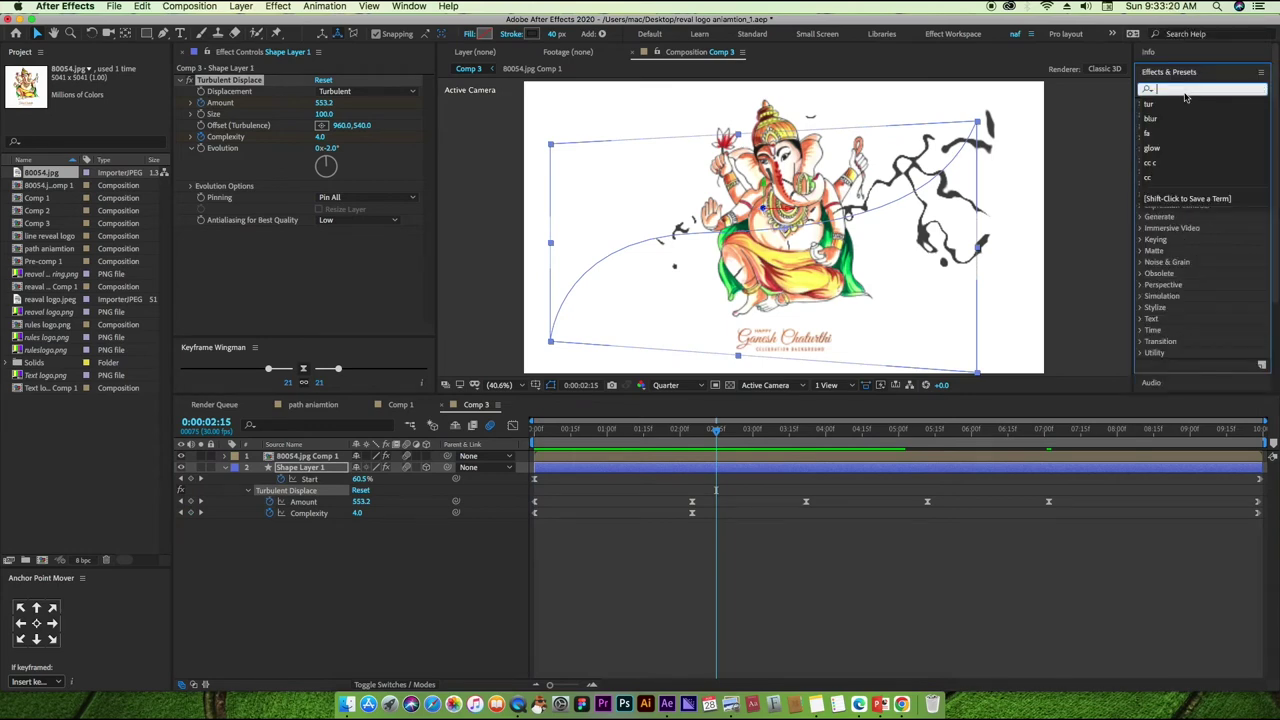
pyautogui.write('fill')
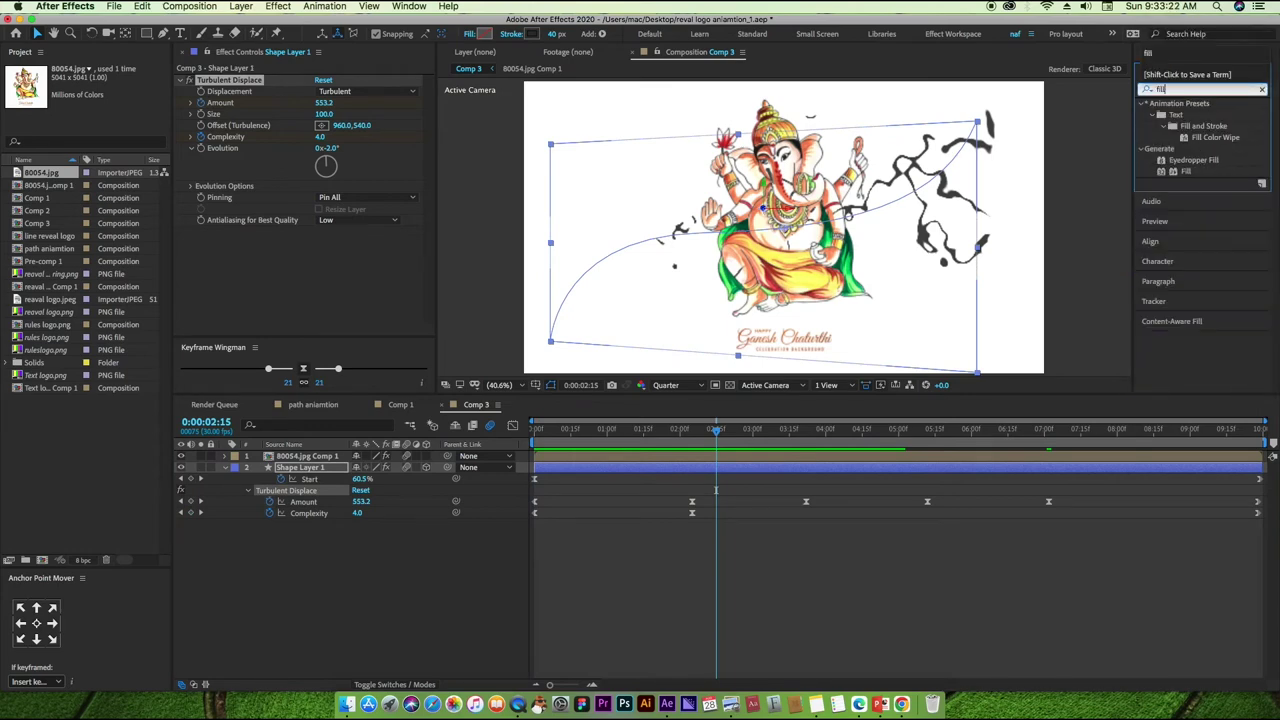
pyautogui.click(275, 458)
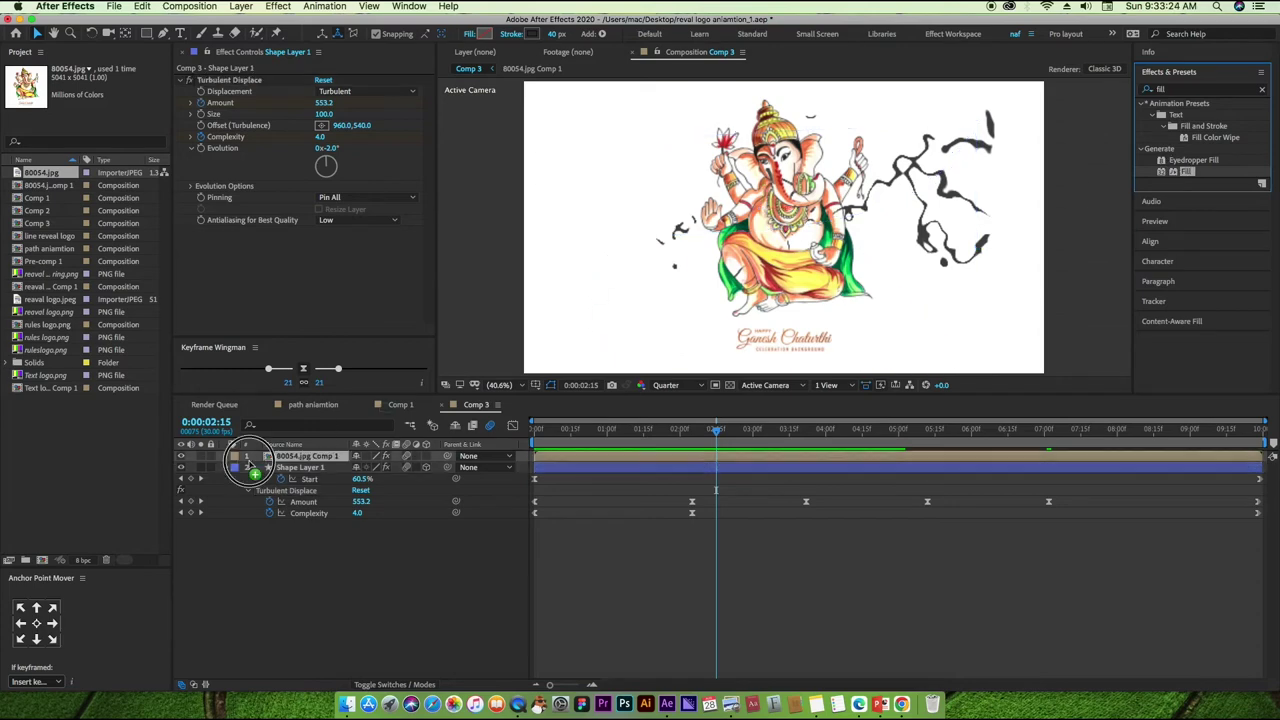
pyautogui.click(291, 469)
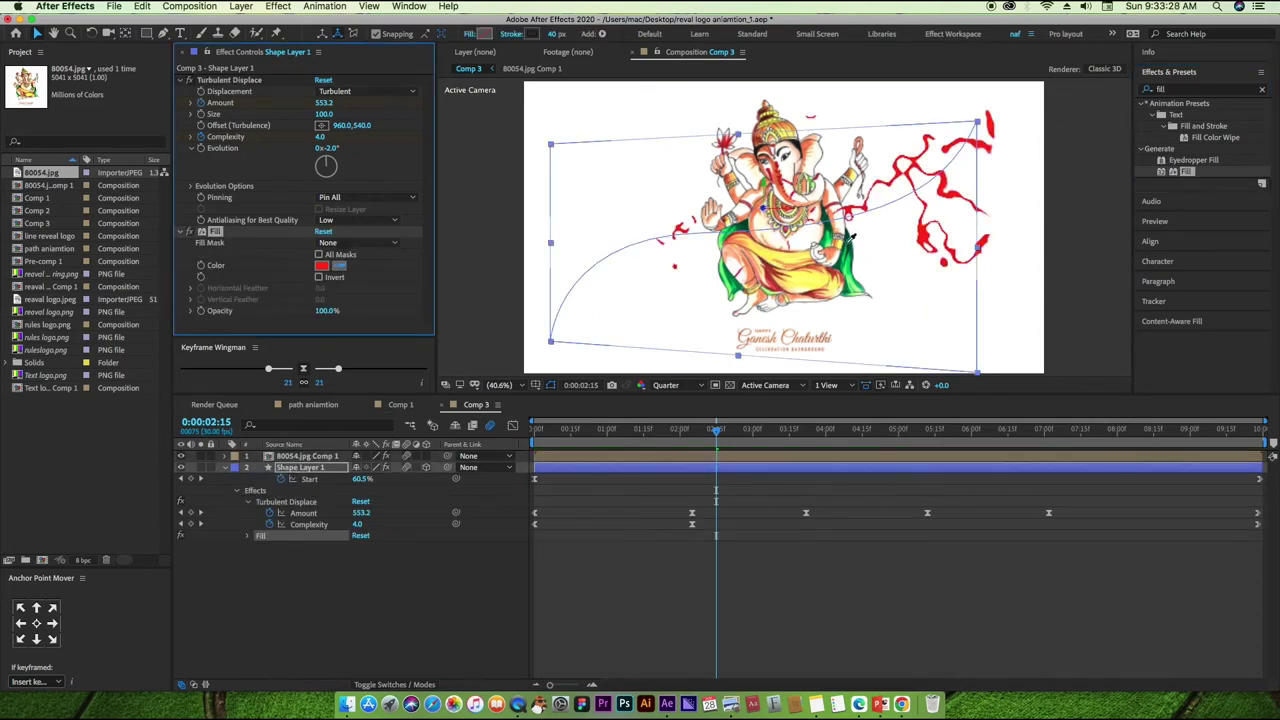
# Set the Fill colour to an orange sampled from Ganesh's ornament.
pyautogui.click(813, 281)
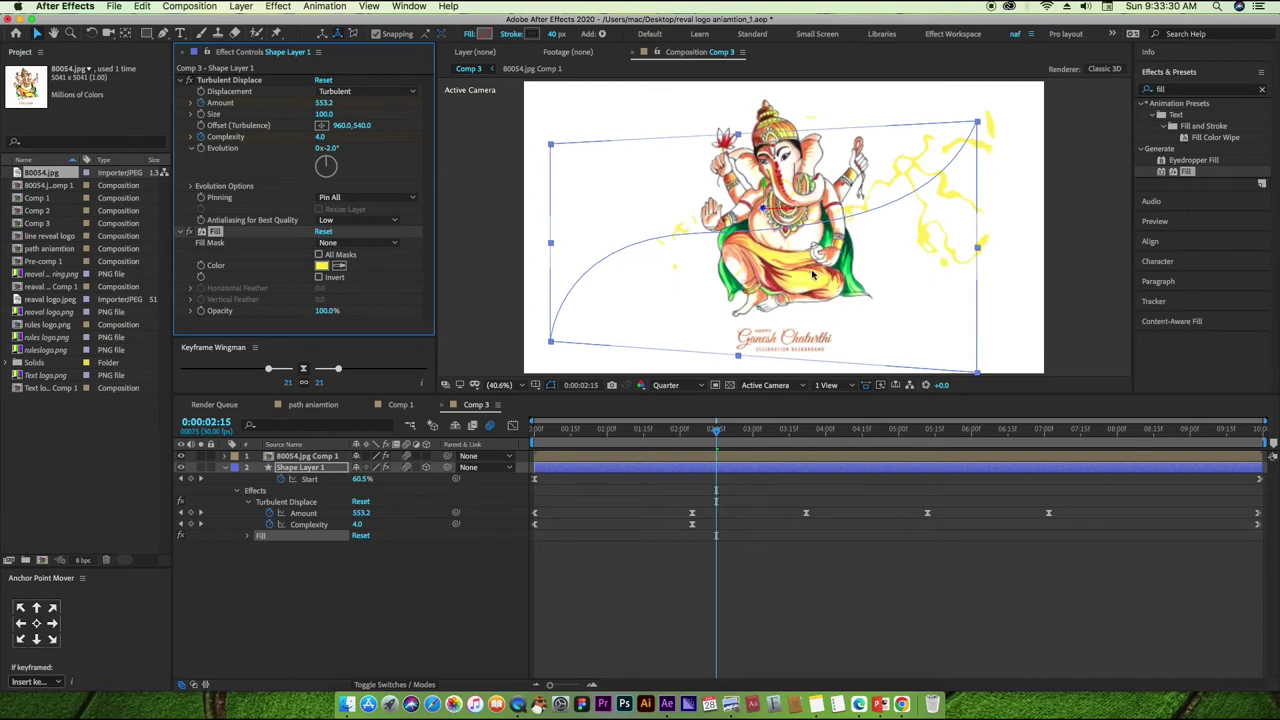
pyautogui.click(339, 266)
pyautogui.click(755, 217)
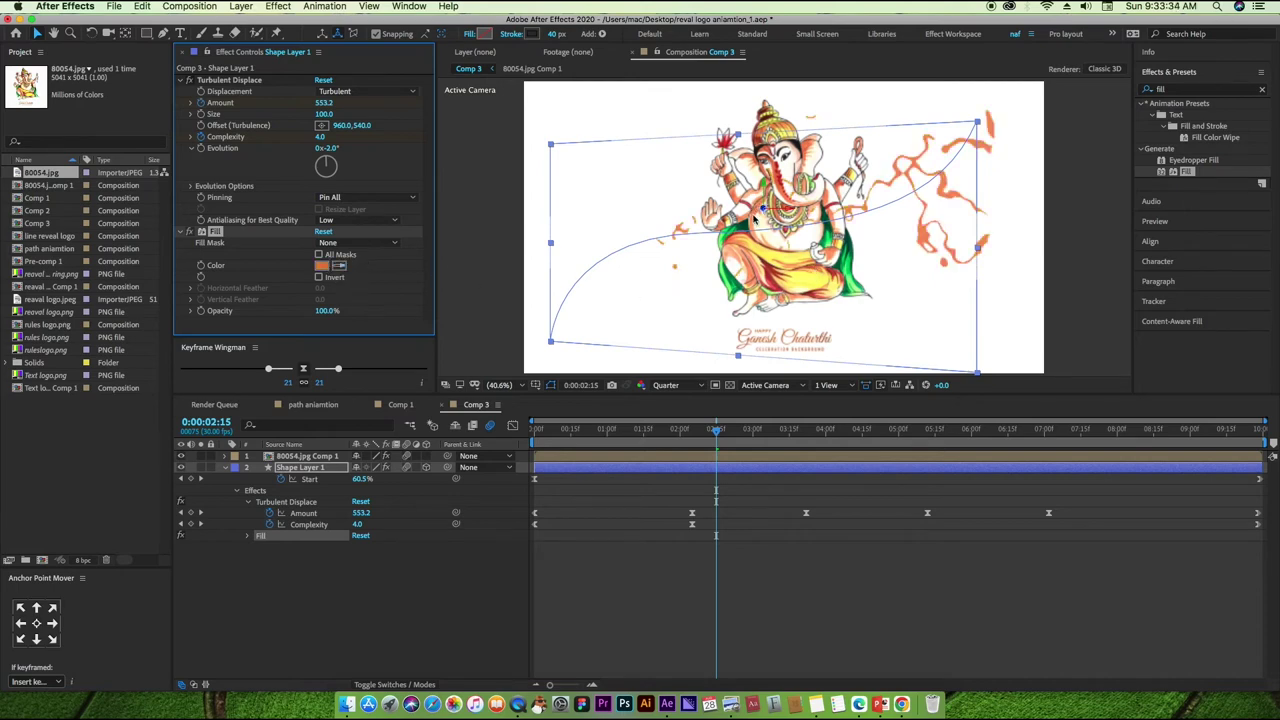
pyautogui.moveTo(731, 432); pyautogui.dragTo(470, 440)
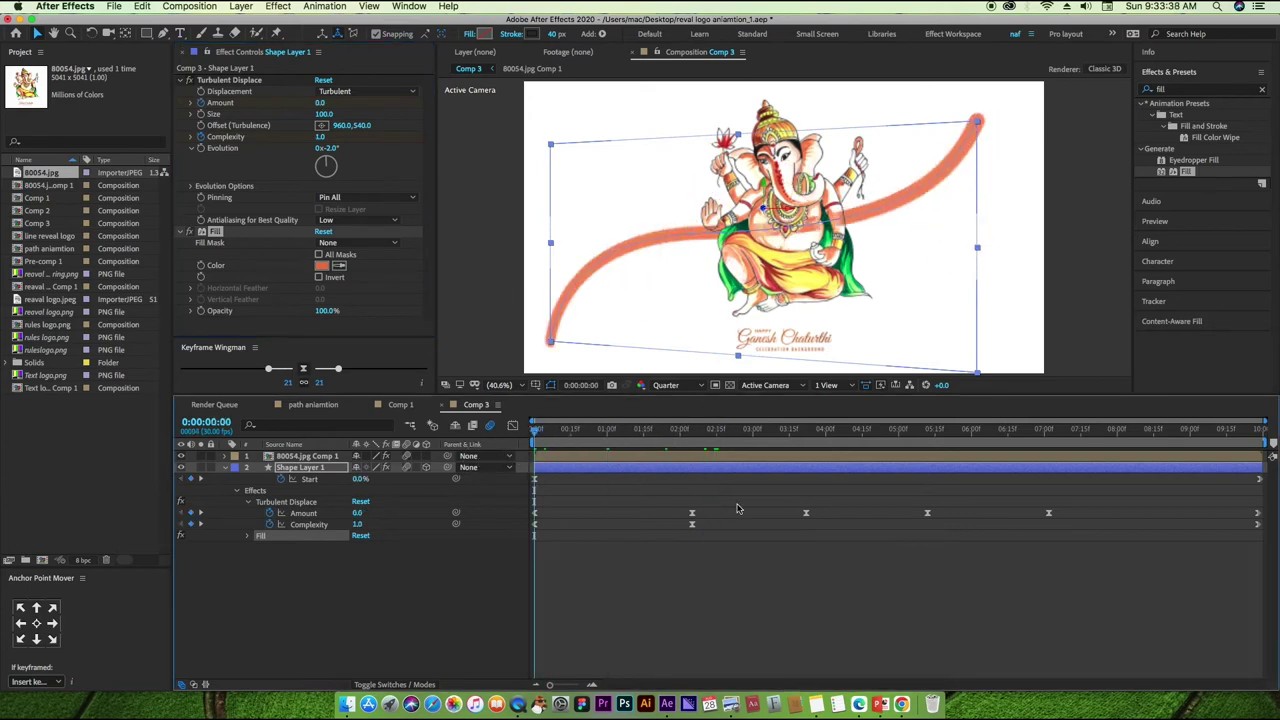
# Expand Shape Layer 1's contents to reveal the Trim Paths properties.
pyautogui.moveTo(535, 430); pyautogui.dragTo(531, 446)
pyautogui.click(244, 500)
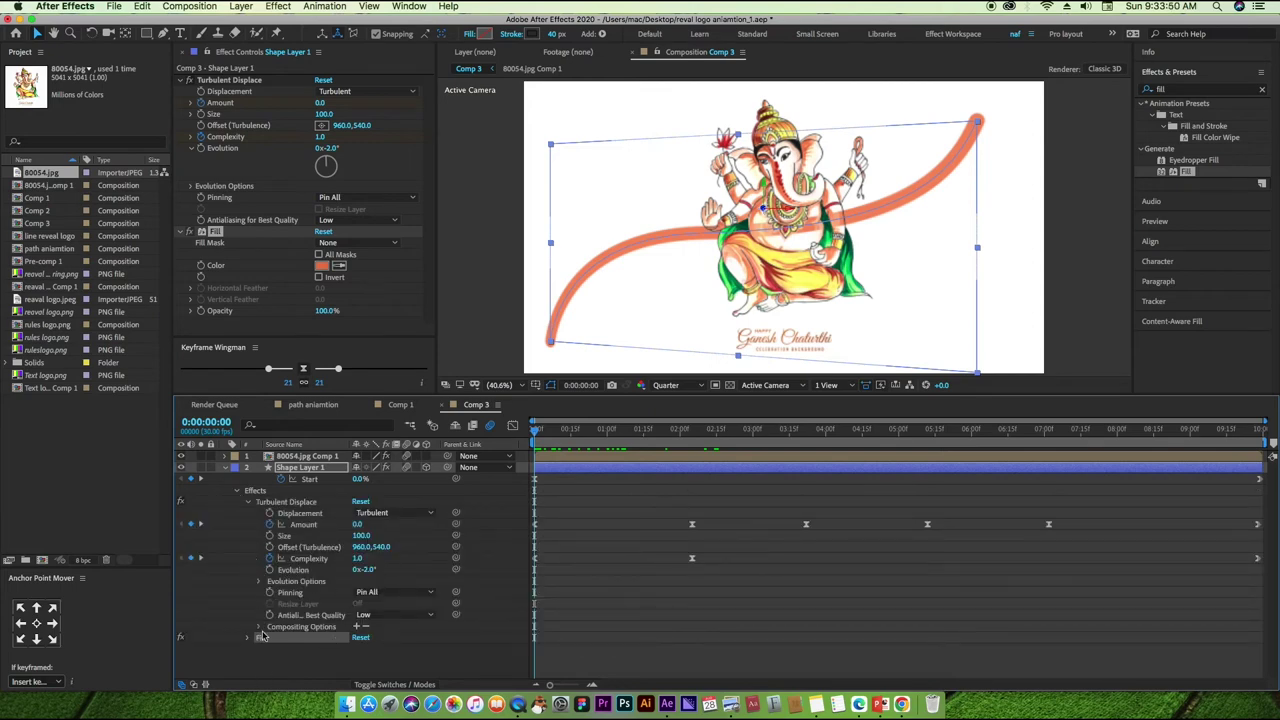
pyautogui.click(238, 492)
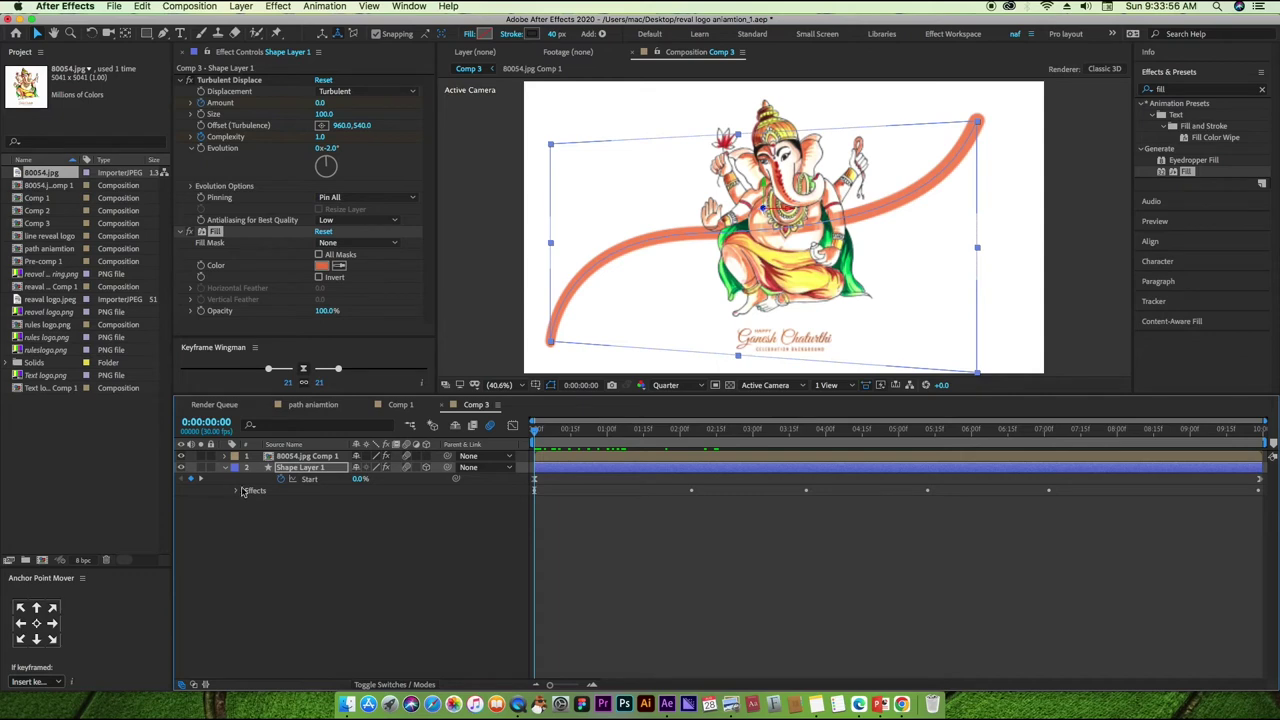
pyautogui.click(227, 471)
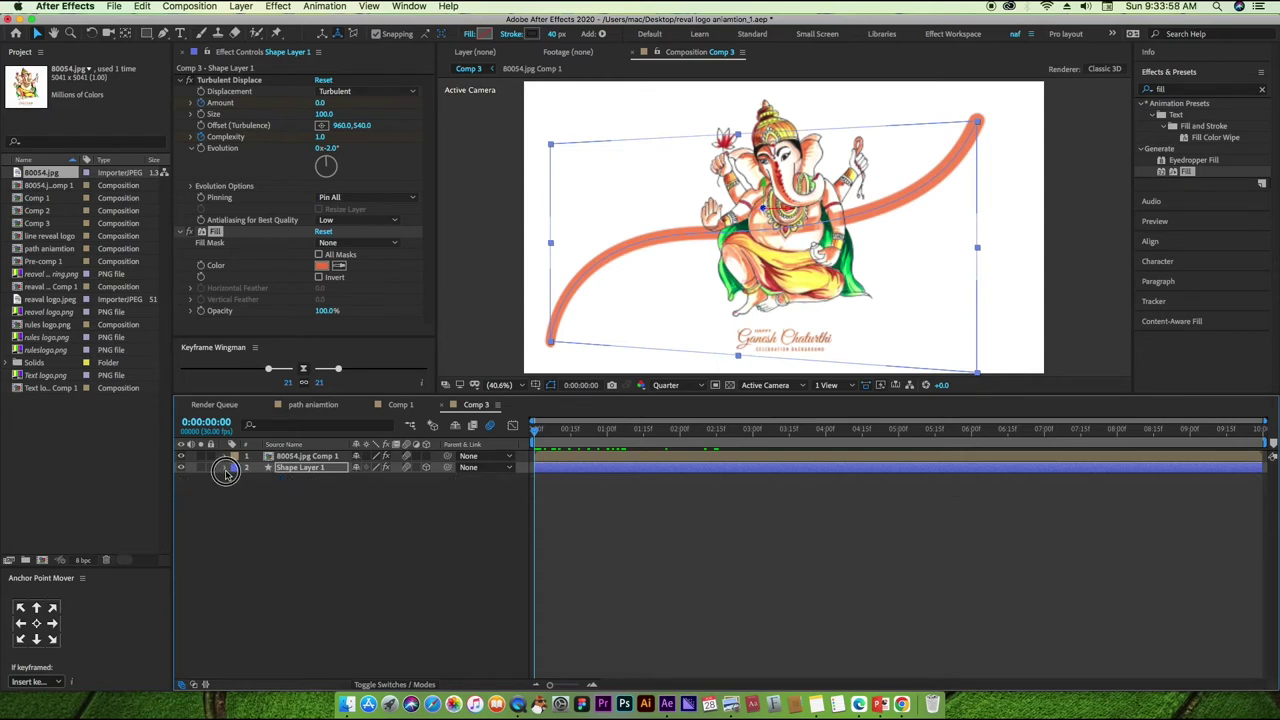
pyautogui.click(227, 471)
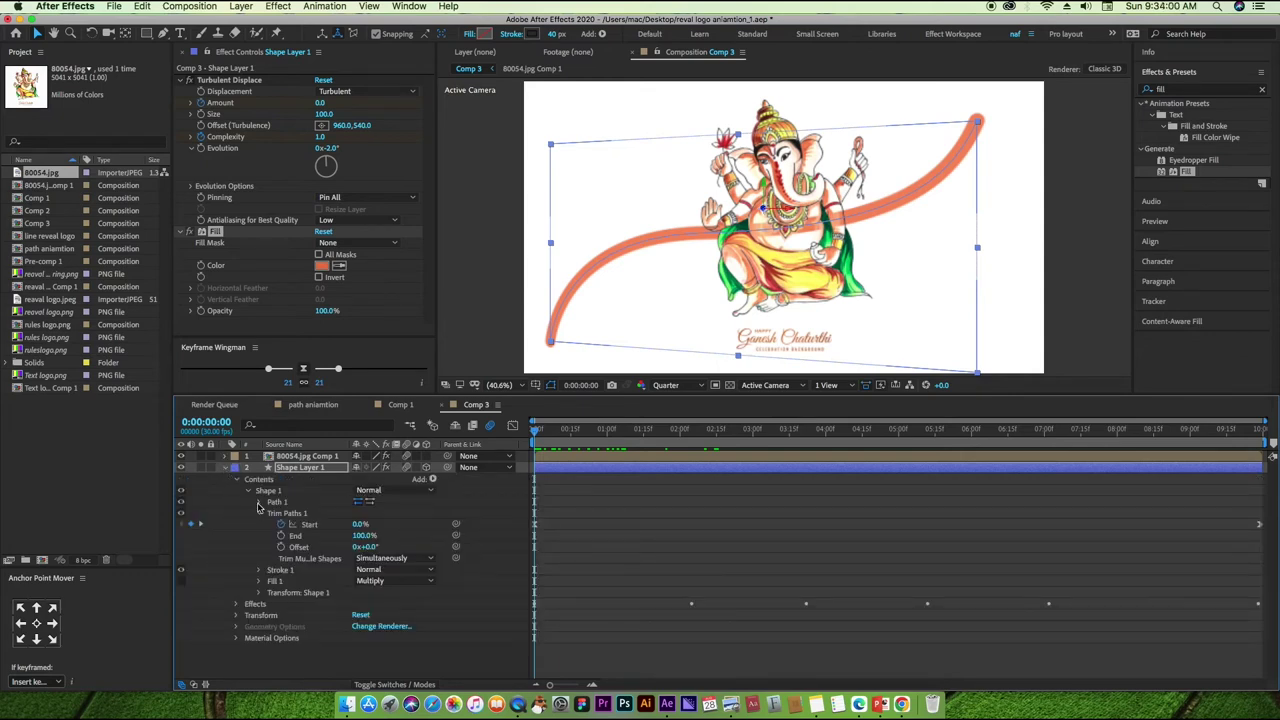
# Keyframe Trim Paths End at 0:00:02:09, lower it to 0% at 9:29, and preview.
pyautogui.moveTo(530, 440); pyautogui.dragTo(692, 456)
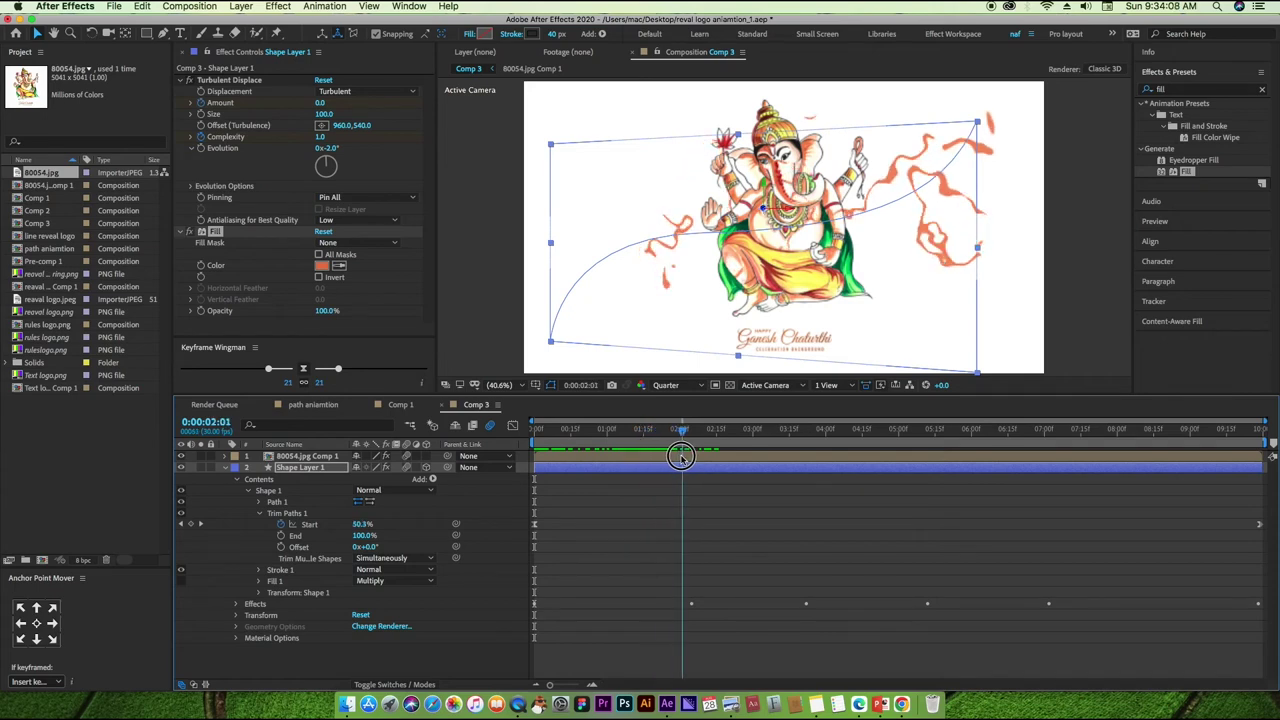
pyautogui.moveTo(692, 456); pyautogui.dragTo(701, 474)
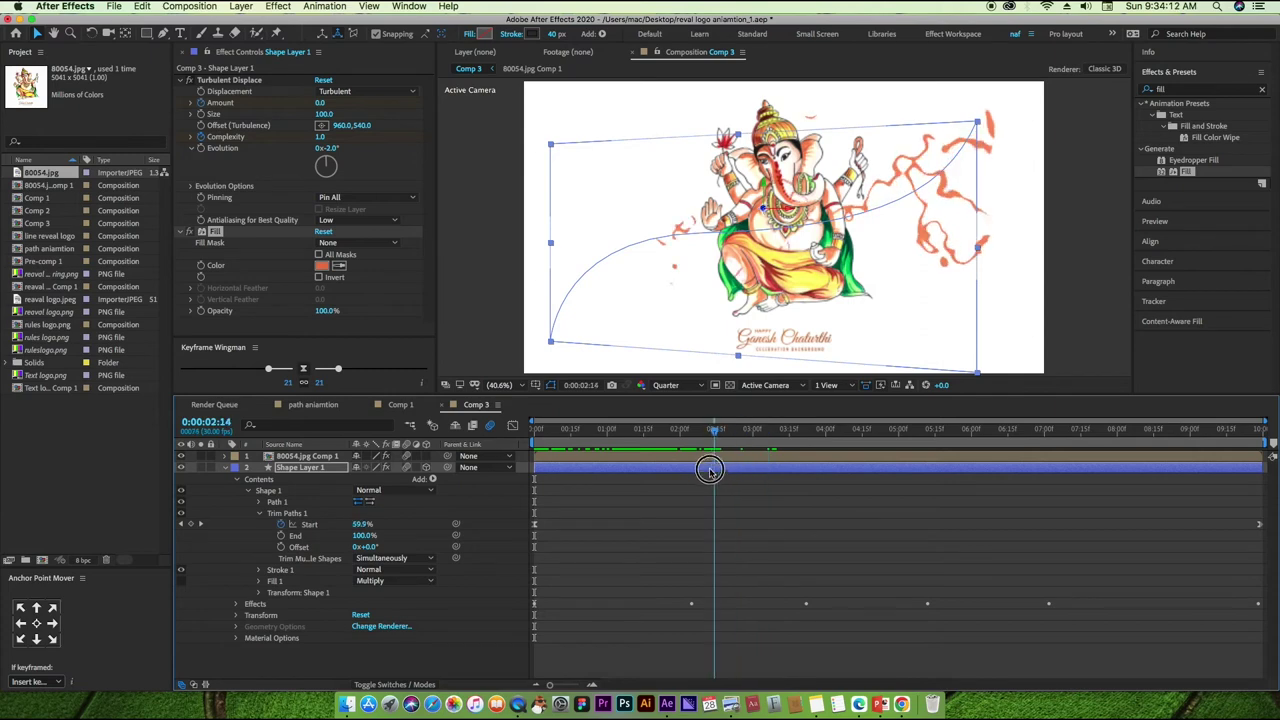
pyautogui.click(284, 536)
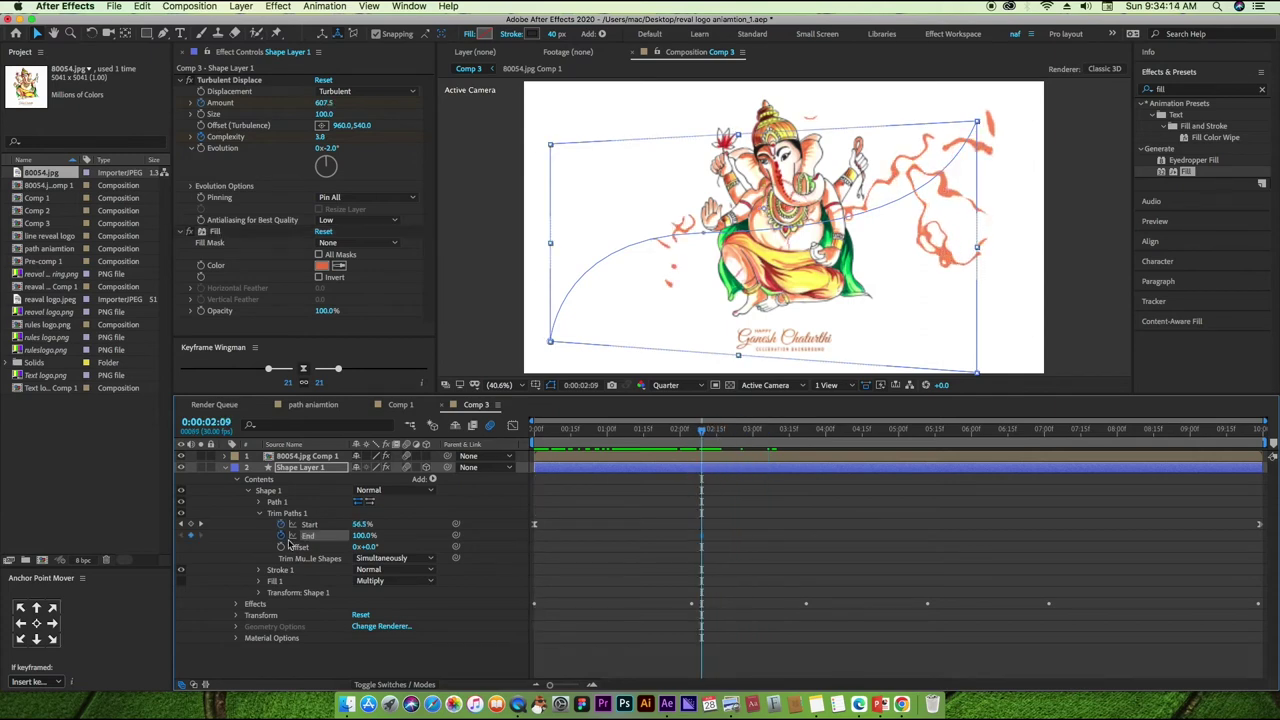
pyautogui.moveTo(701, 430); pyautogui.dragTo(1205, 437)
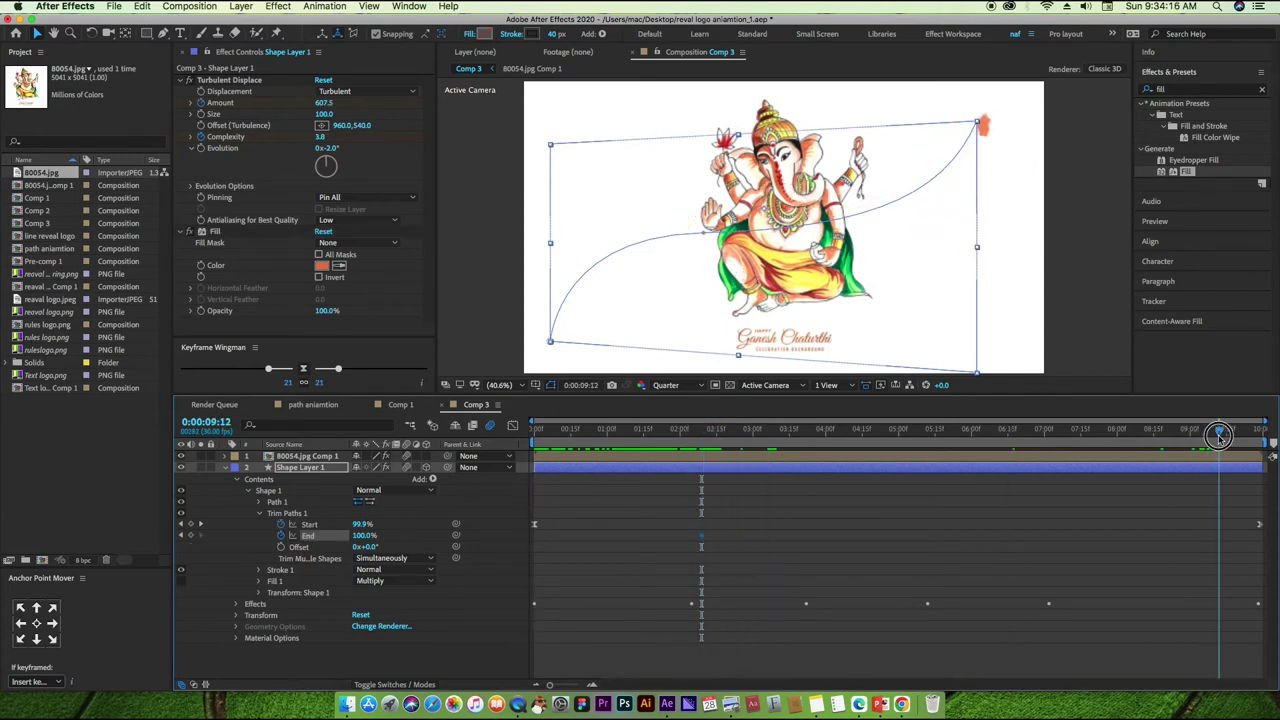
pyautogui.moveTo(1205, 437); pyautogui.dragTo(1259, 432)
pyautogui.moveTo(364, 535); pyautogui.dragTo(288, 553)
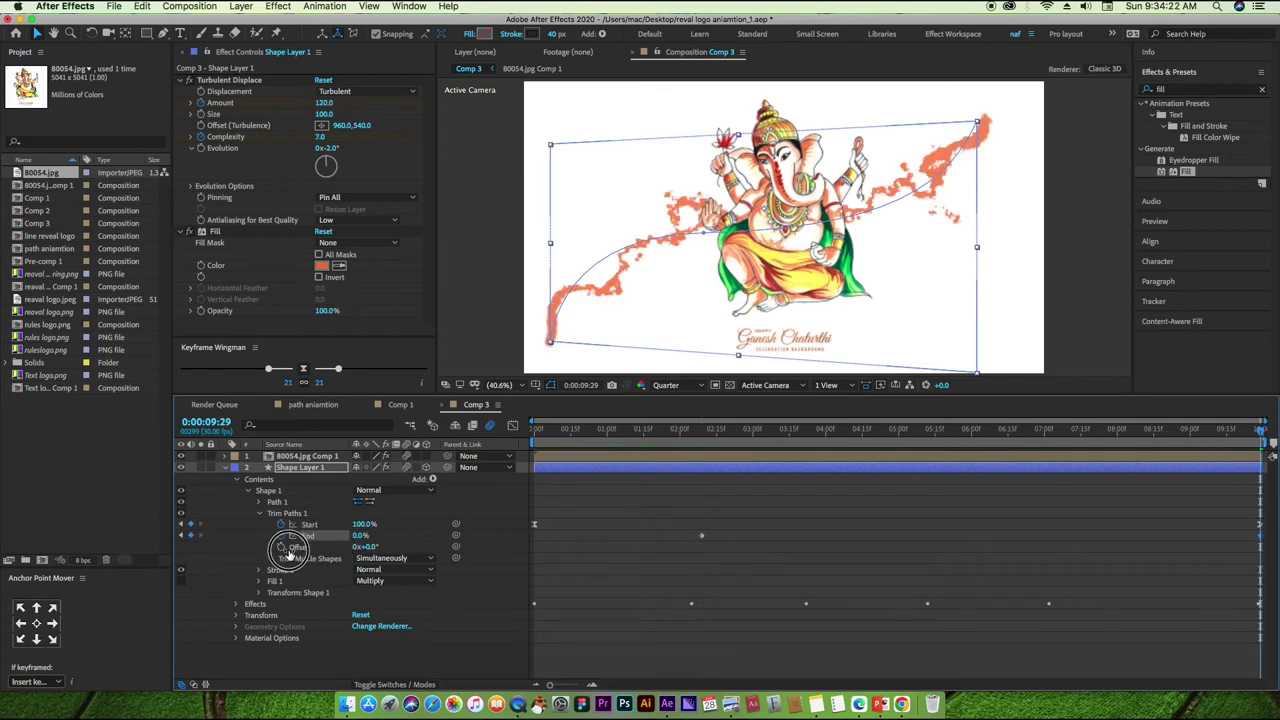
pyautogui.click(936, 492)
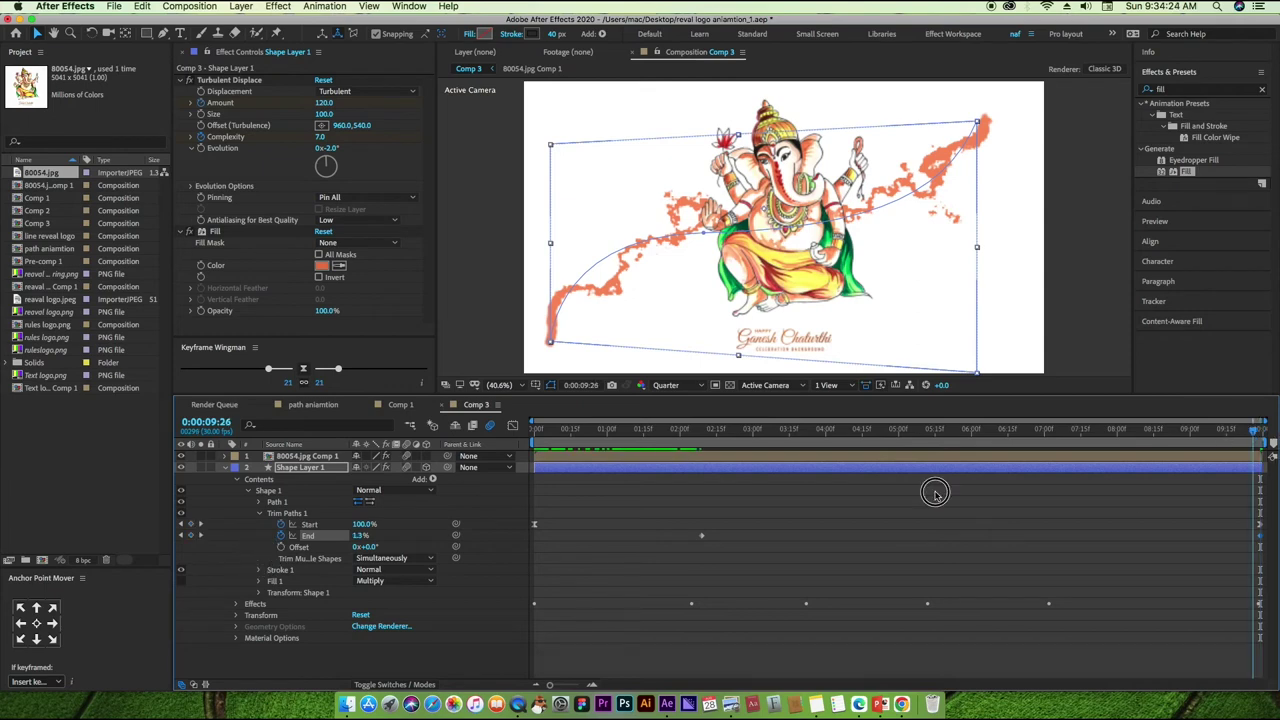
pyautogui.press('space')
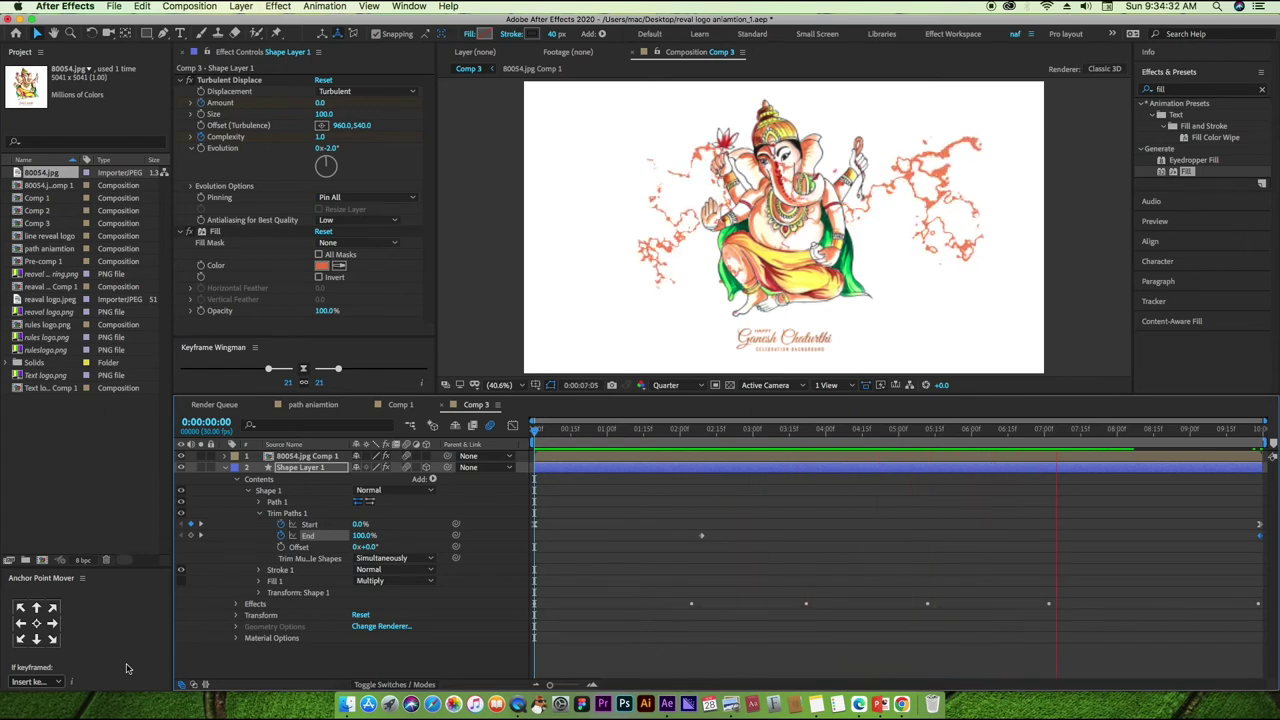
# With the stroke layer in 3D, set its Orientation Y to 30°.
pyautogui.press('space')
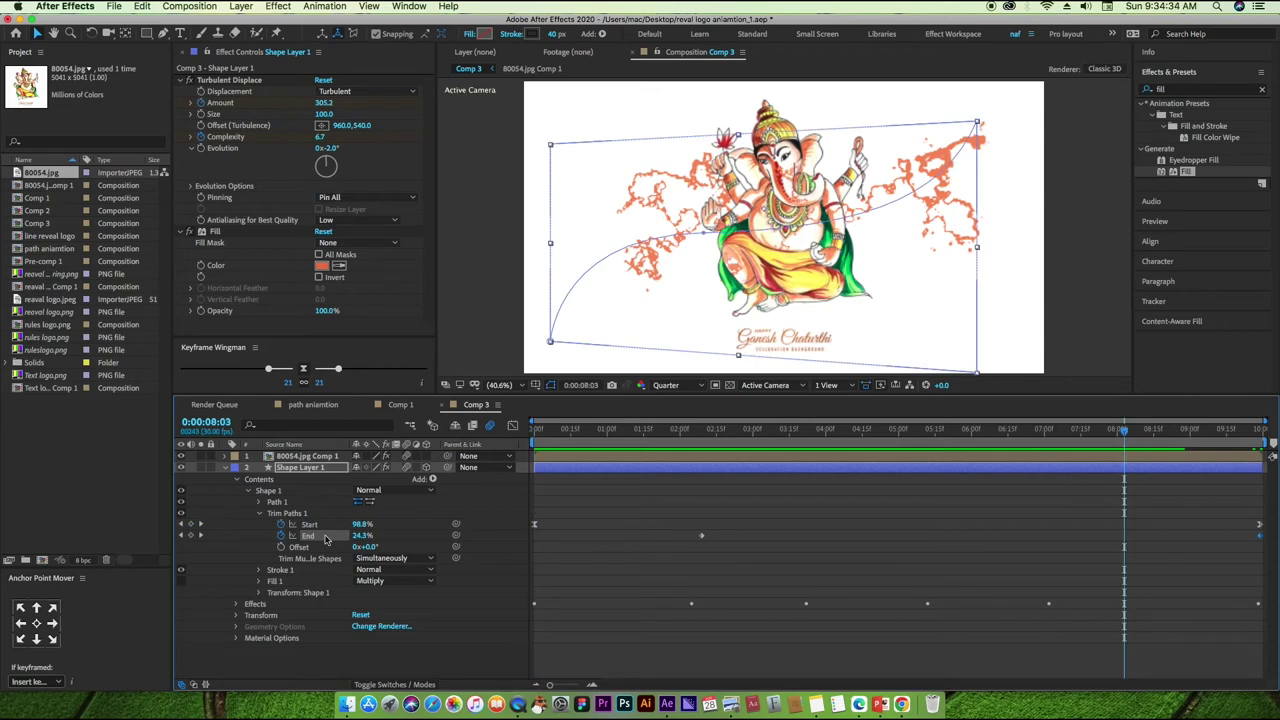
pyautogui.click(427, 467)
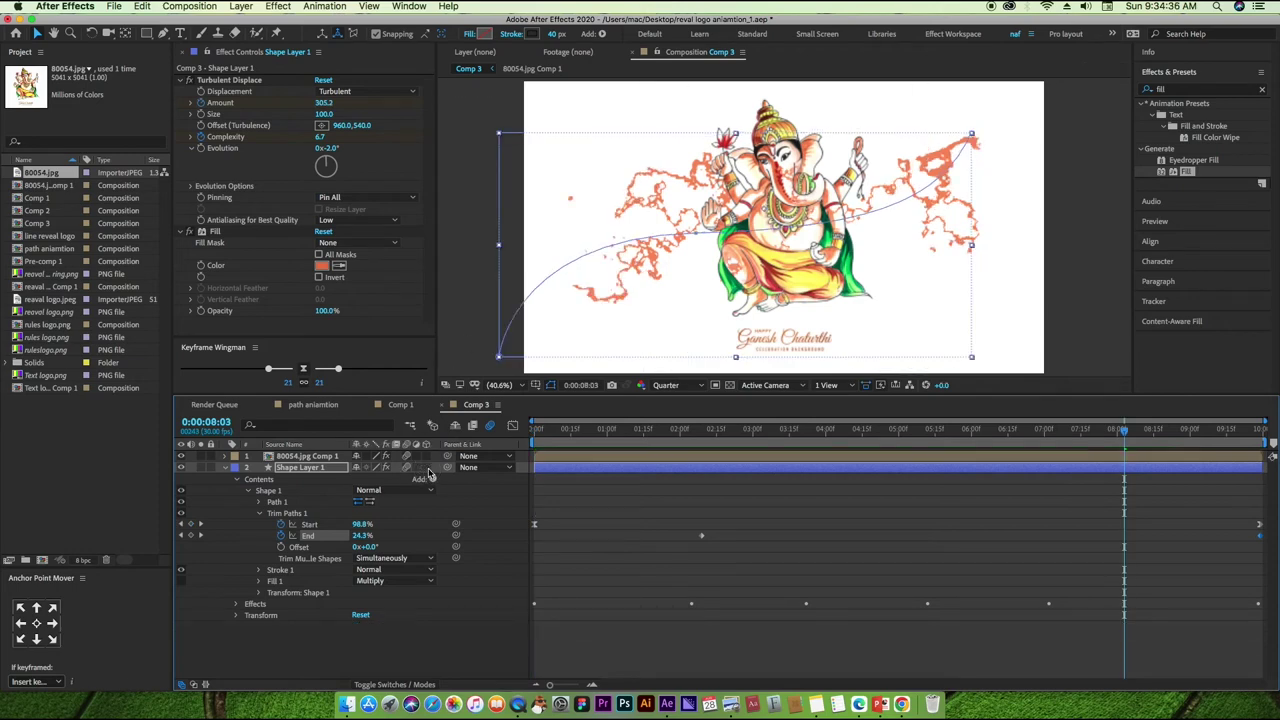
pyautogui.click(427, 468)
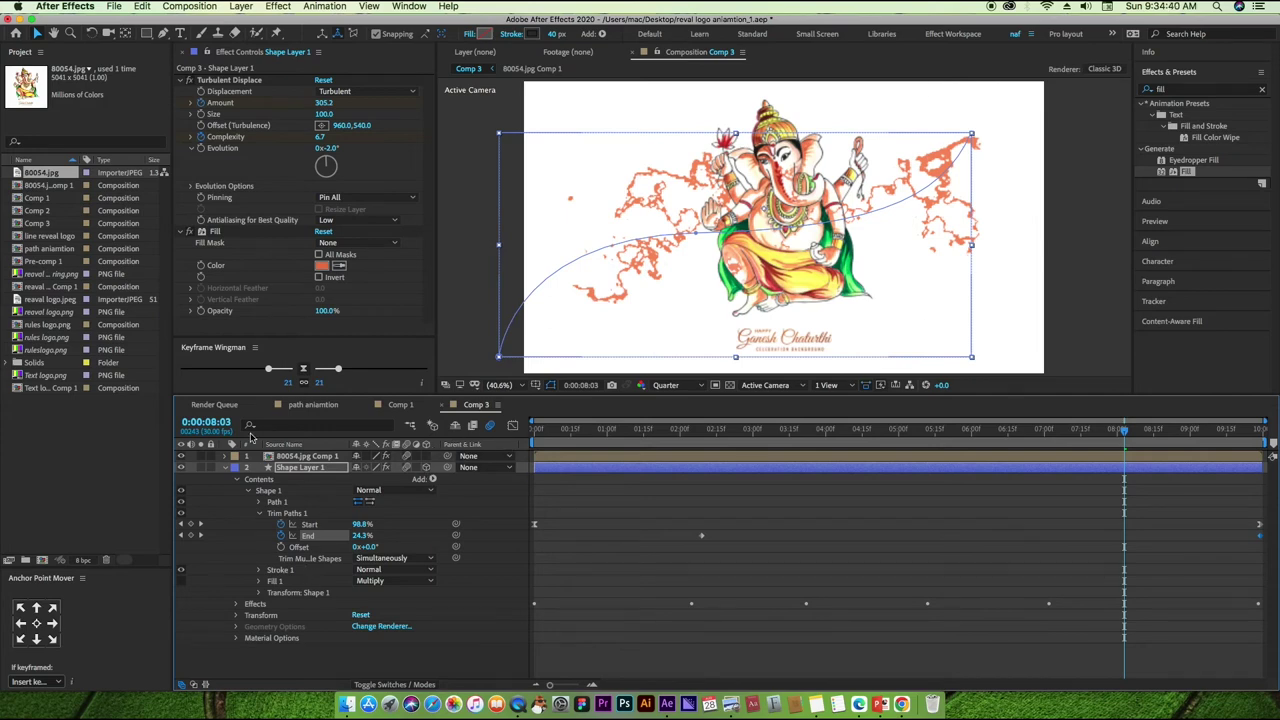
pyautogui.click(221, 468)
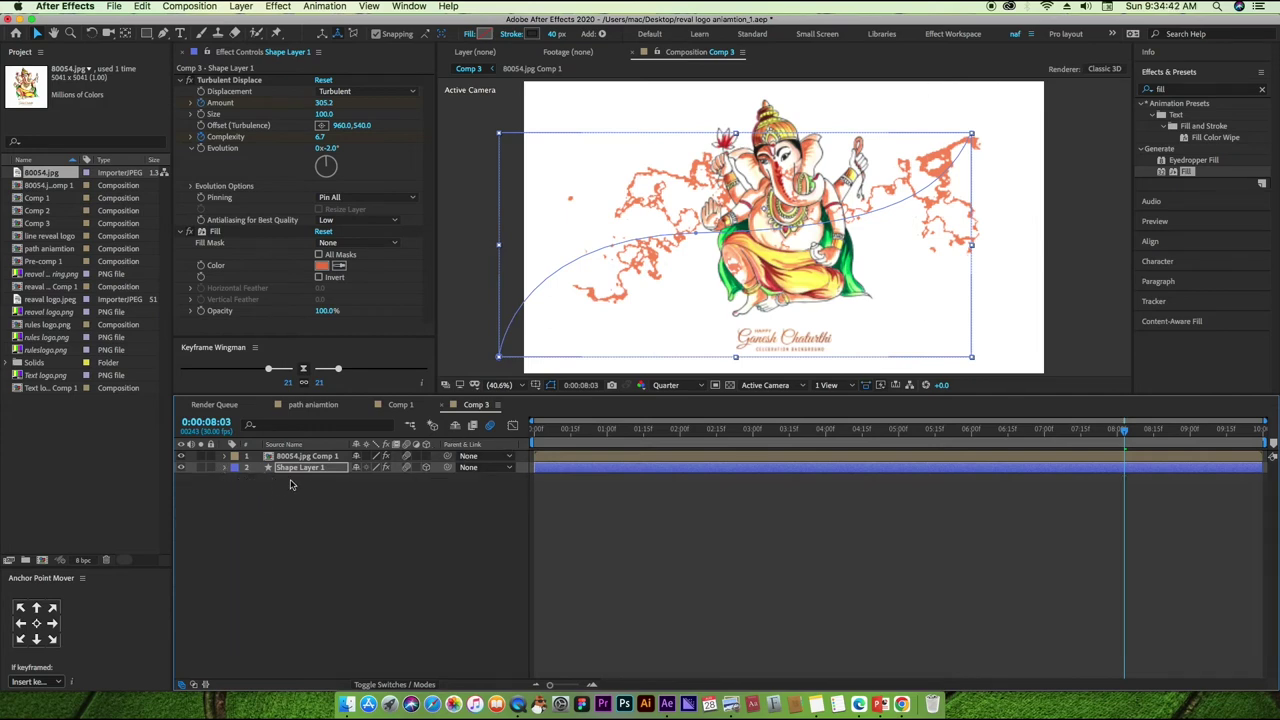
pyautogui.press('r')
pyautogui.moveTo(370, 480); pyautogui.dragTo(390, 487)
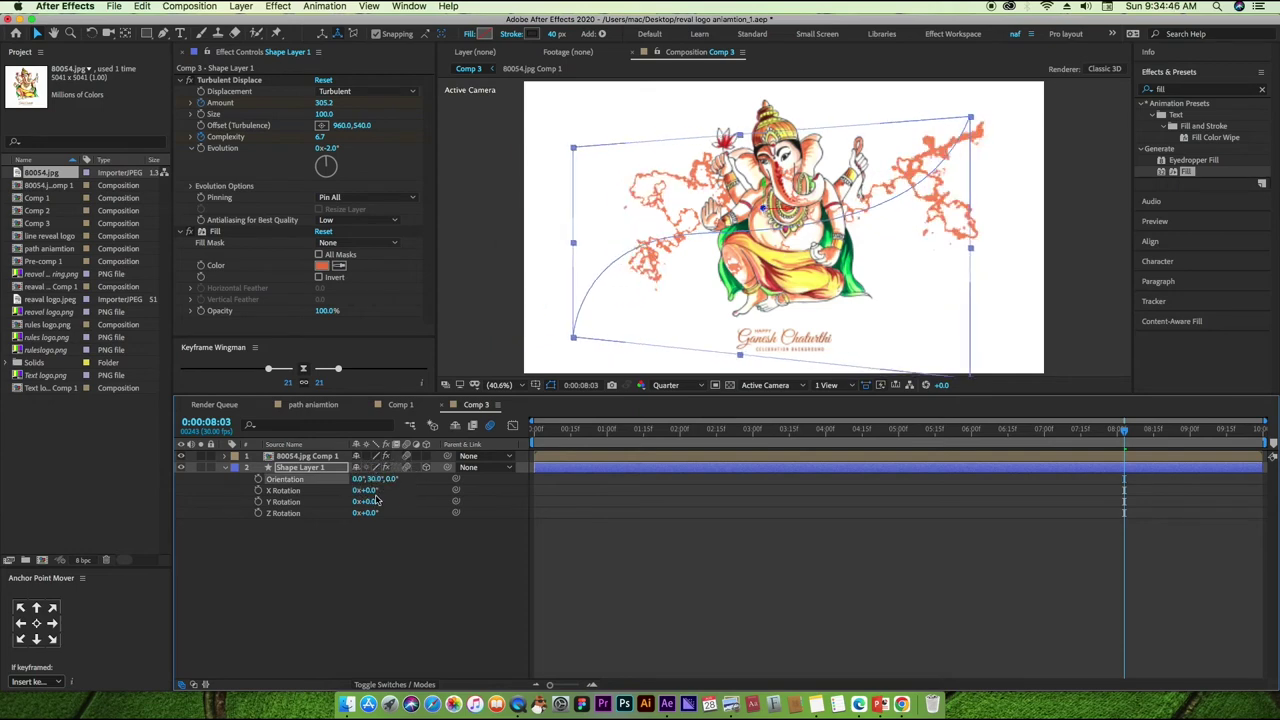
# Scale the stroke layer to 172% and return to the first frame.
pyautogui.press('s')
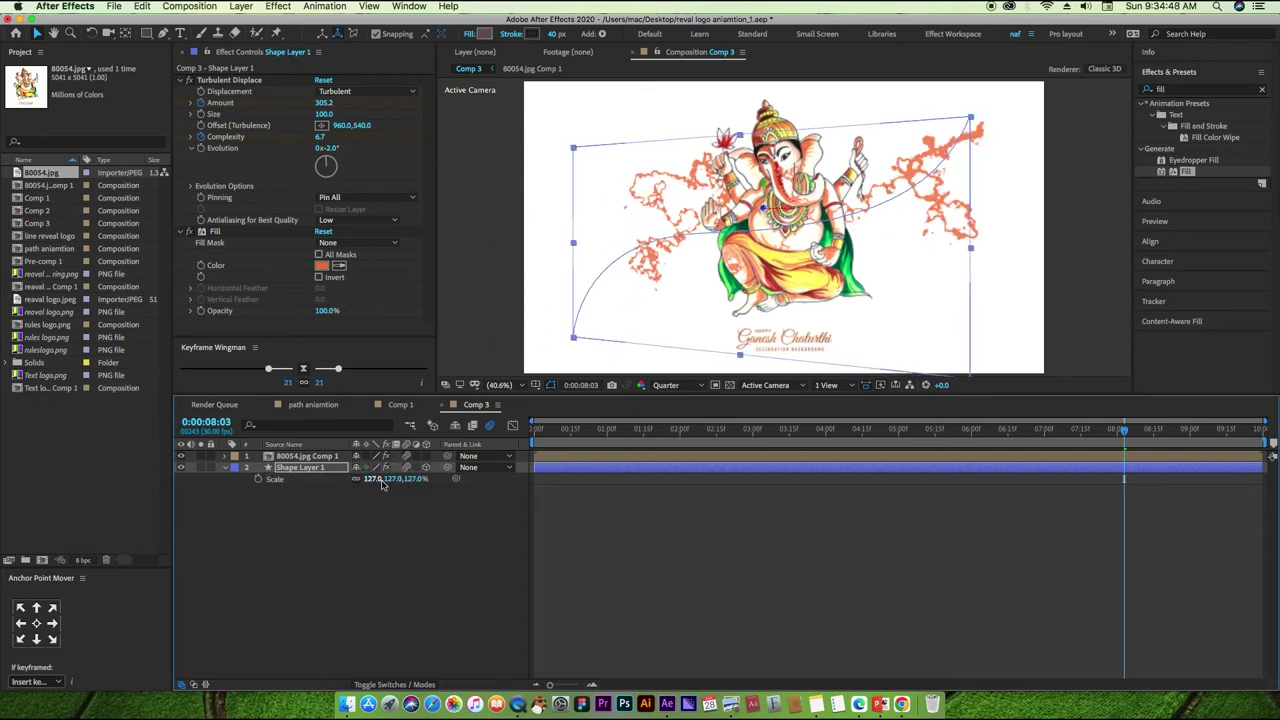
pyautogui.moveTo(381, 484); pyautogui.dragTo(417, 482)
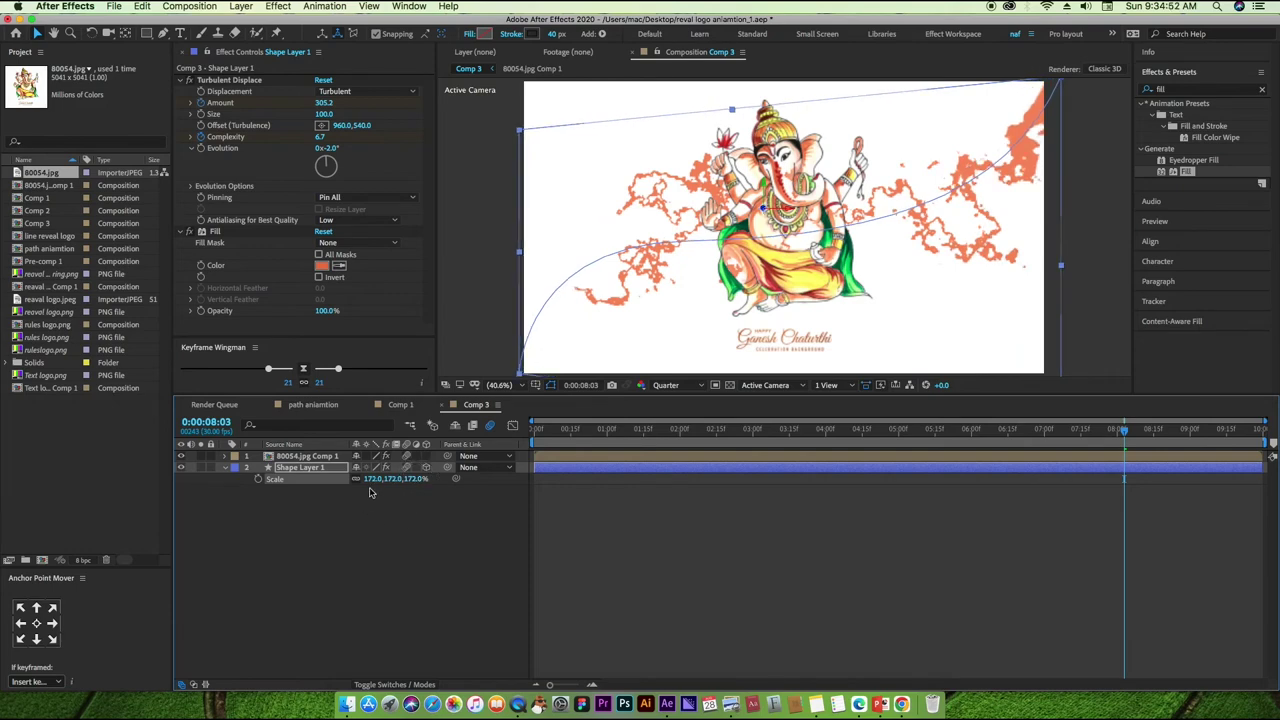
pyautogui.moveTo(422, 395); pyautogui.dragTo(422, 432)
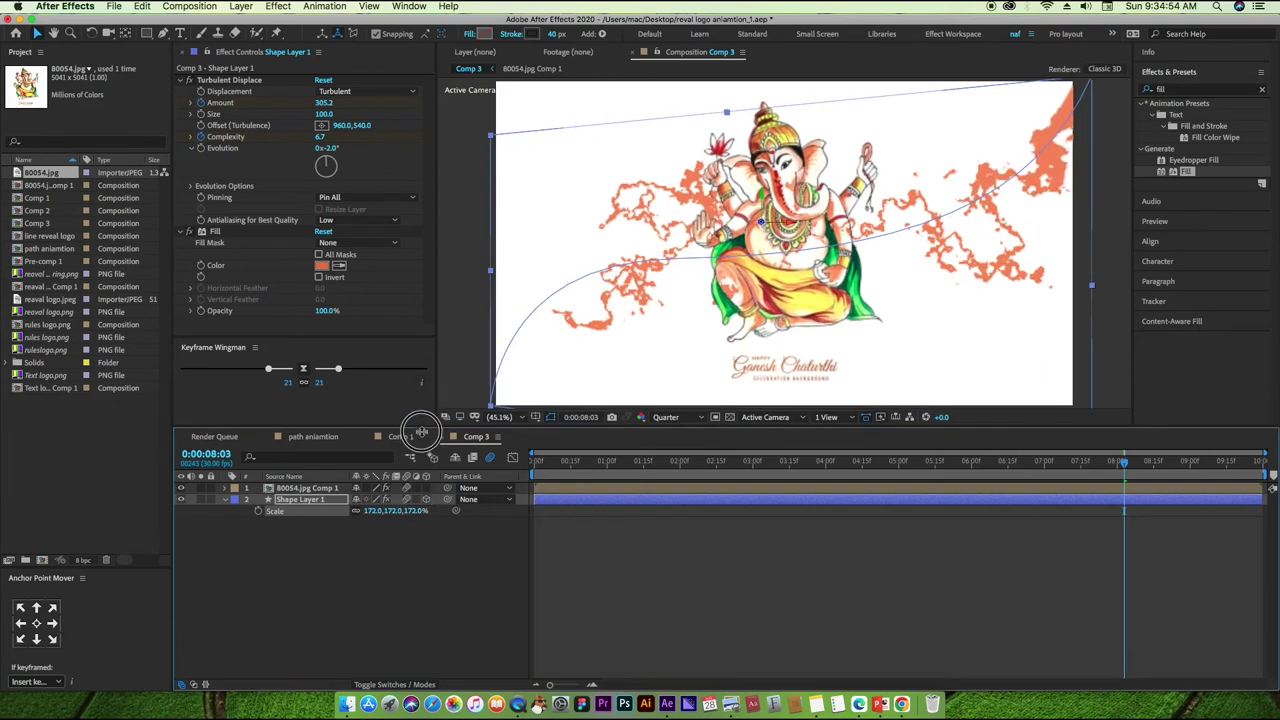
pyautogui.moveTo(1124, 478); pyautogui.dragTo(530, 527)
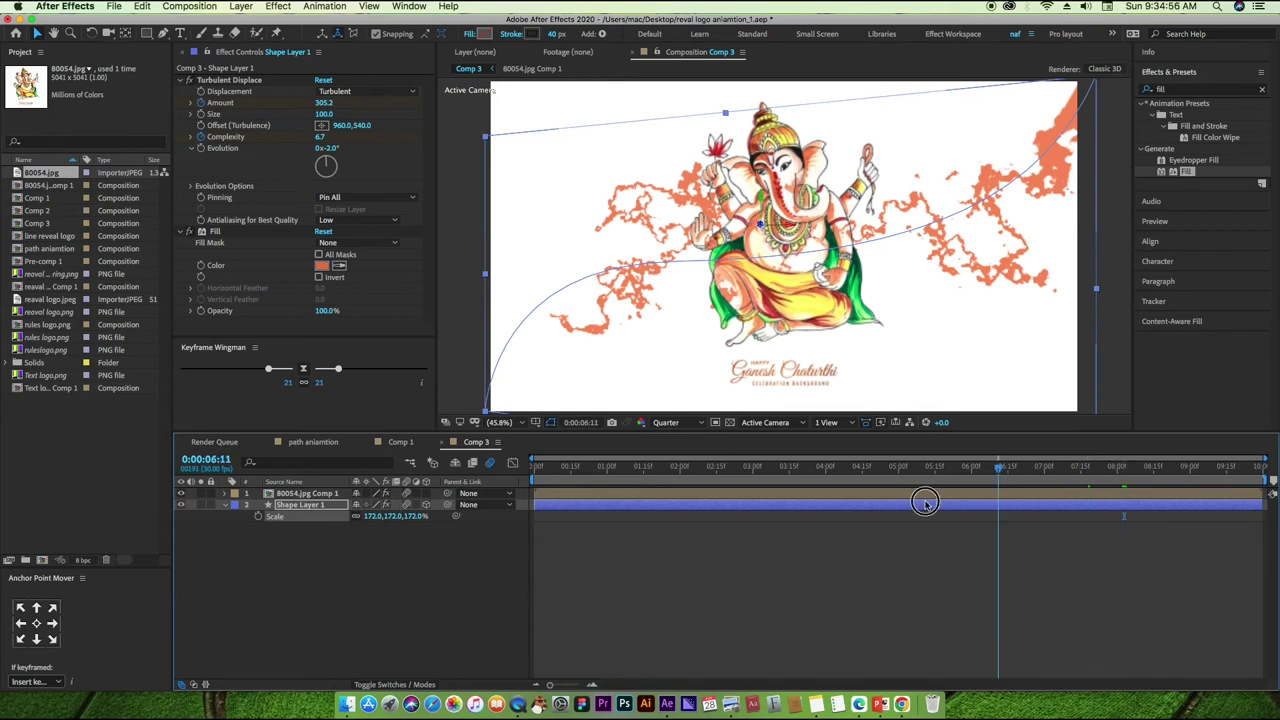
# Reset Scale to 100% and add a Scale keyframe at the first frame.
pyautogui.click(392, 516)
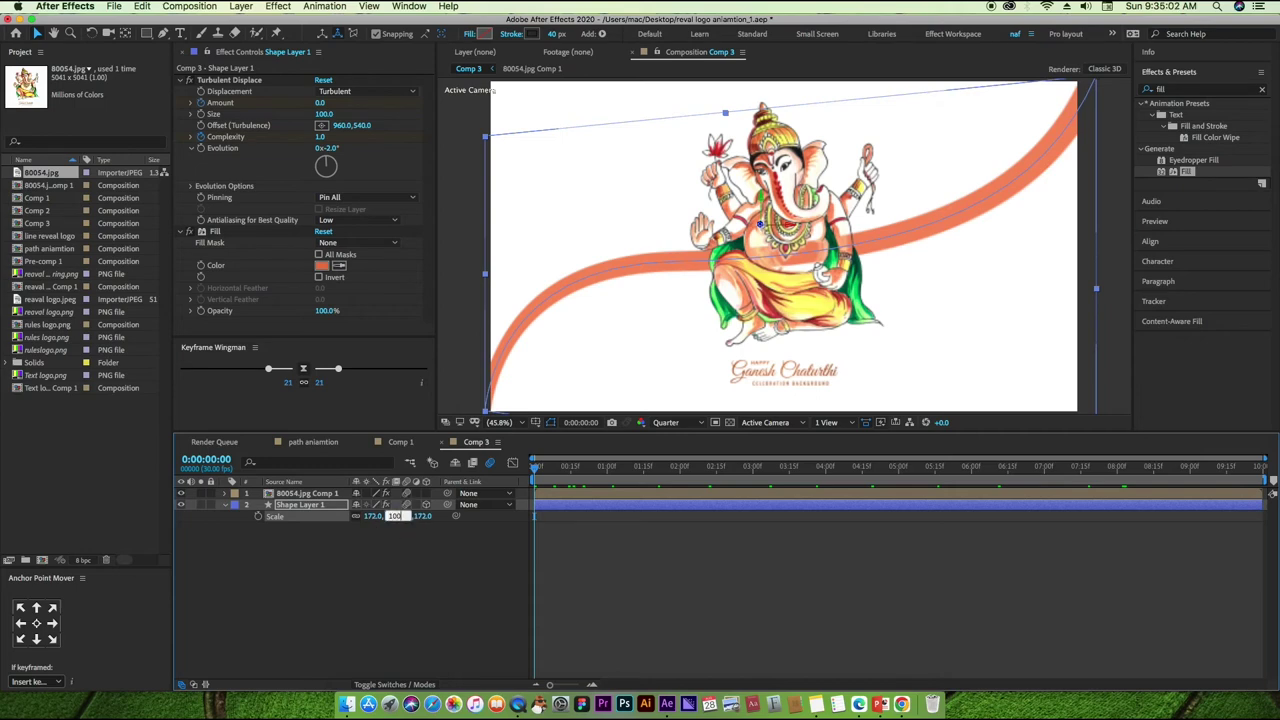
pyautogui.press('Return')
pyautogui.click(257, 516)
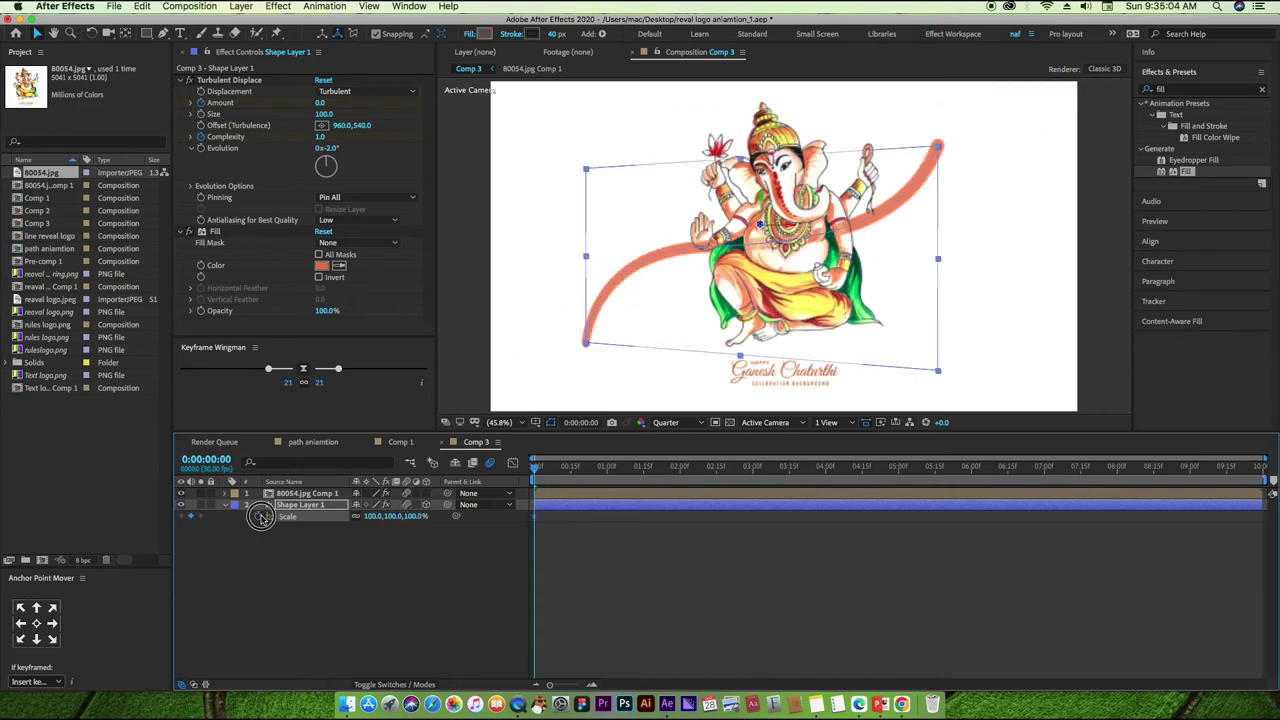
# At 9:29 enter a Scale of 130%, then raise it to 186%.
pyautogui.moveTo(537, 467)
pyautogui.mouseDown()
pyautogui.moveTo(1224, 470)
pyautogui.moveTo(1262, 483)
pyautogui.mouseUp()
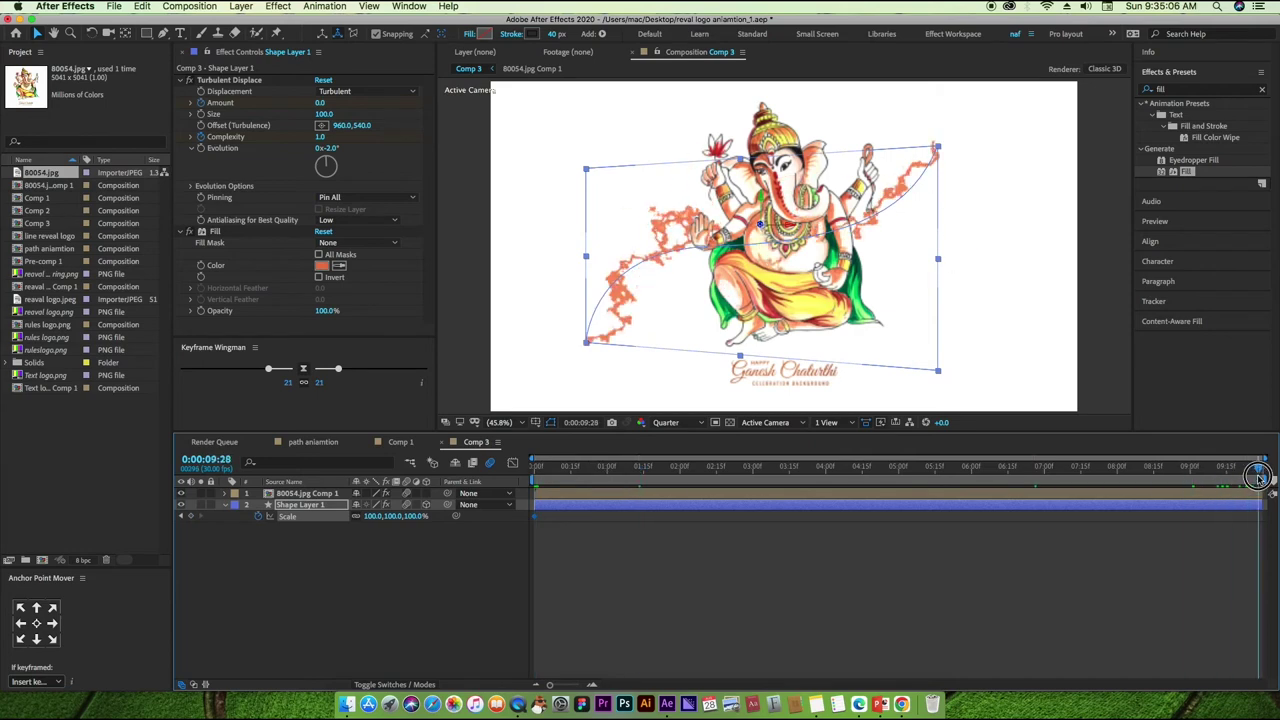
pyautogui.click(395, 516)
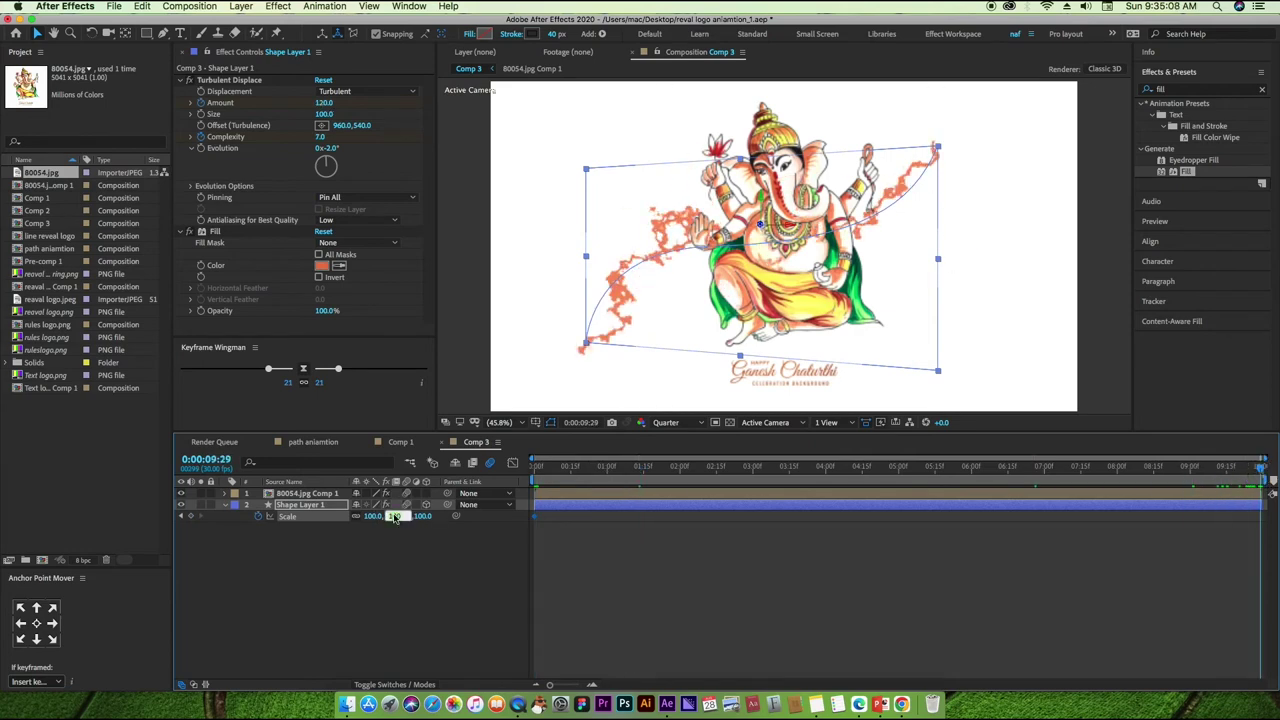
pyautogui.write('130')
pyautogui.press('Return')
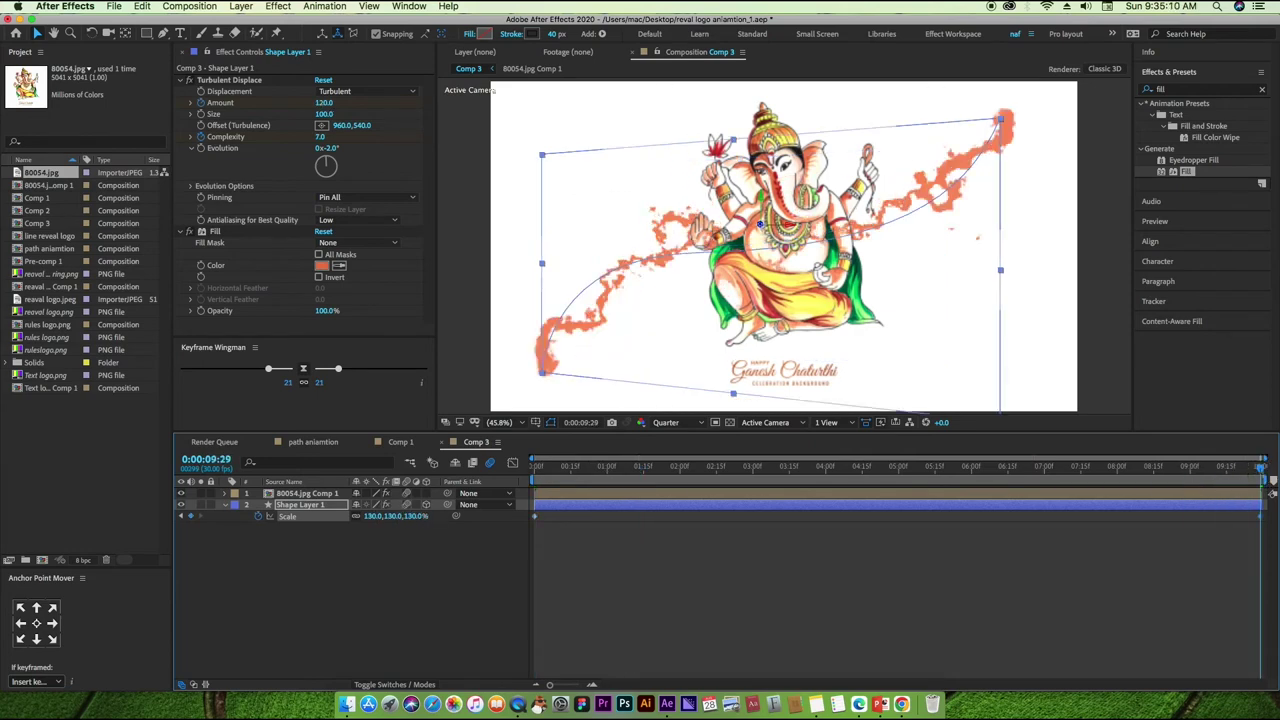
pyautogui.moveTo(390, 520); pyautogui.dragTo(424, 517)
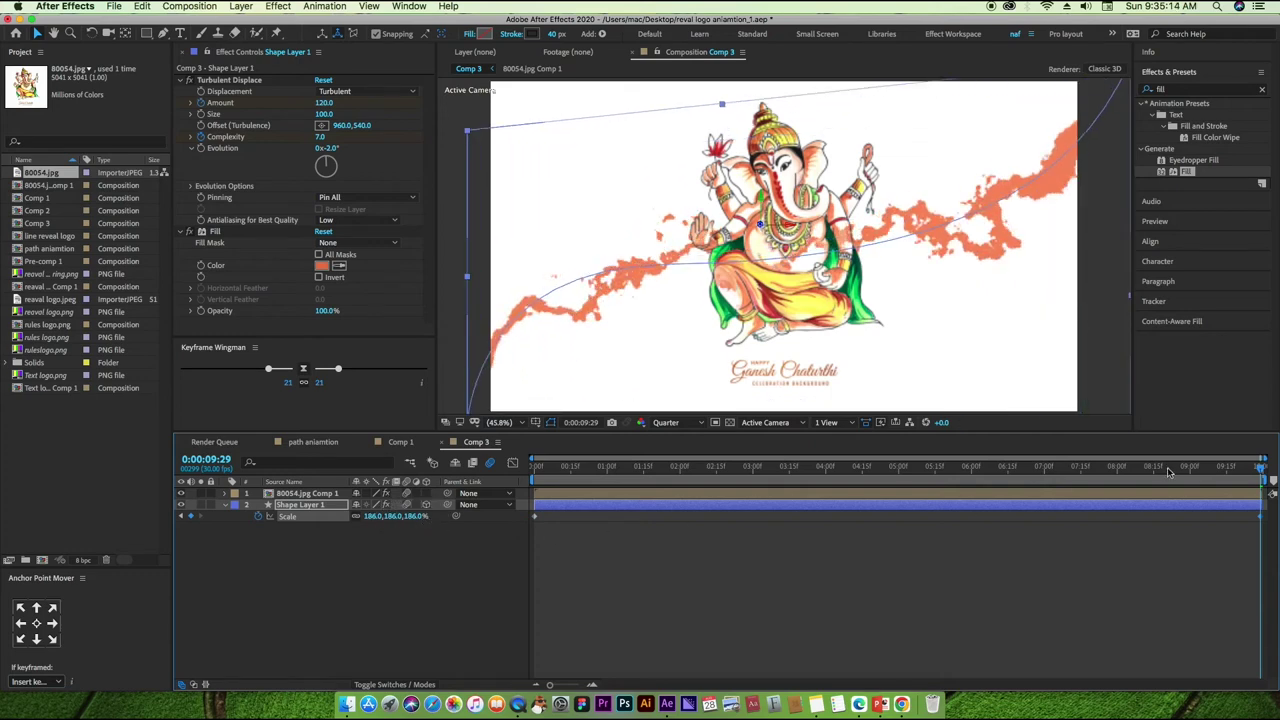
pyautogui.moveTo(1256, 470); pyautogui.dragTo(528, 533)
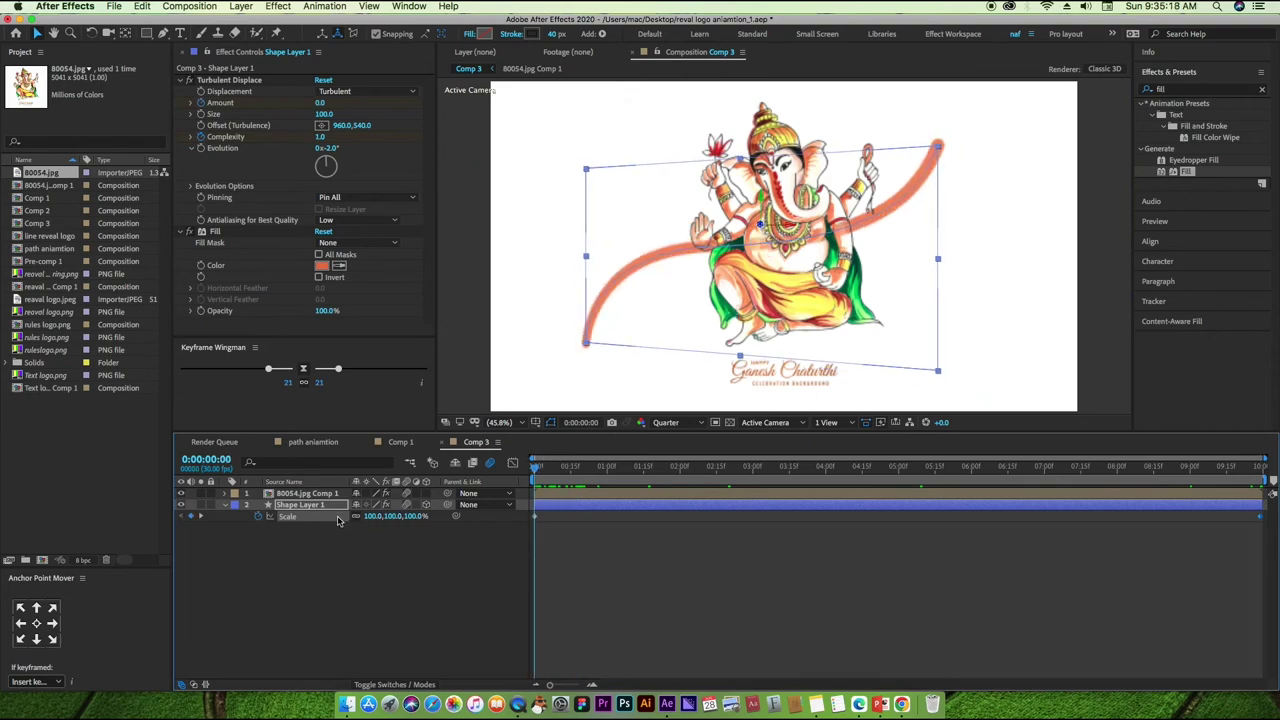
pyautogui.press('r')
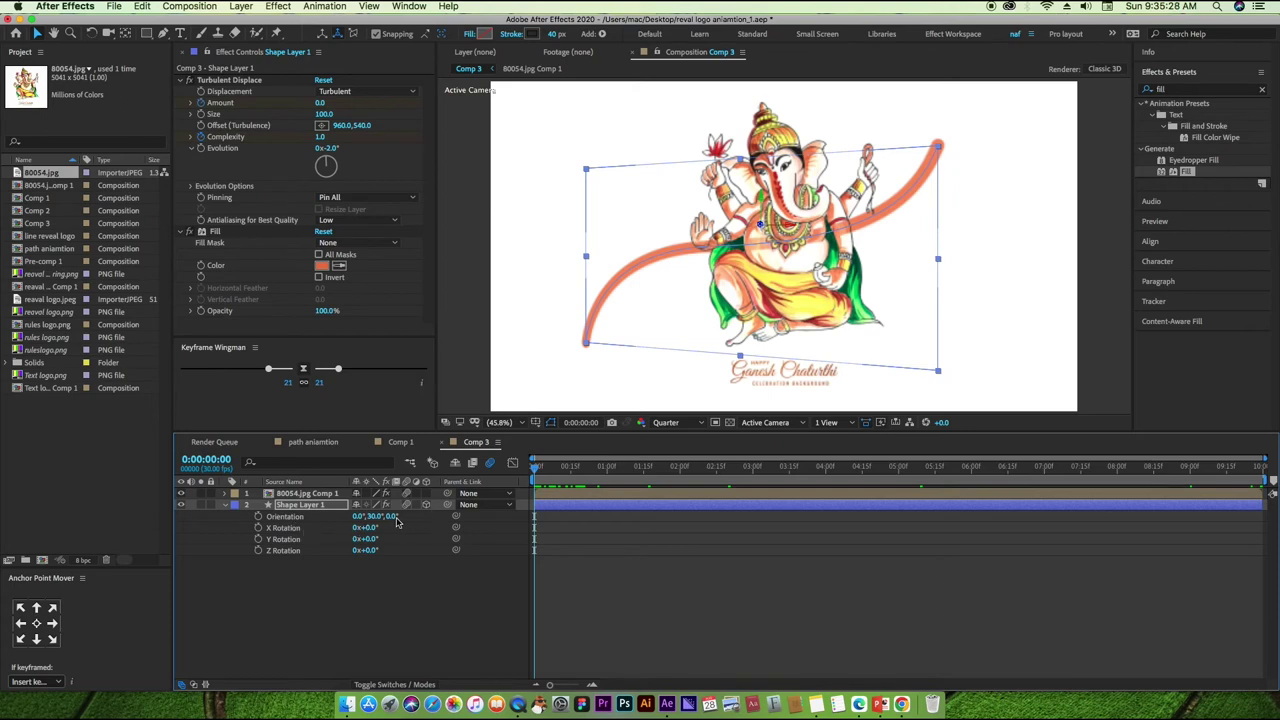
# Try two orientation changes on the stroke and undo both.
pyautogui.moveTo(394, 517); pyautogui.dragTo(346, 514)
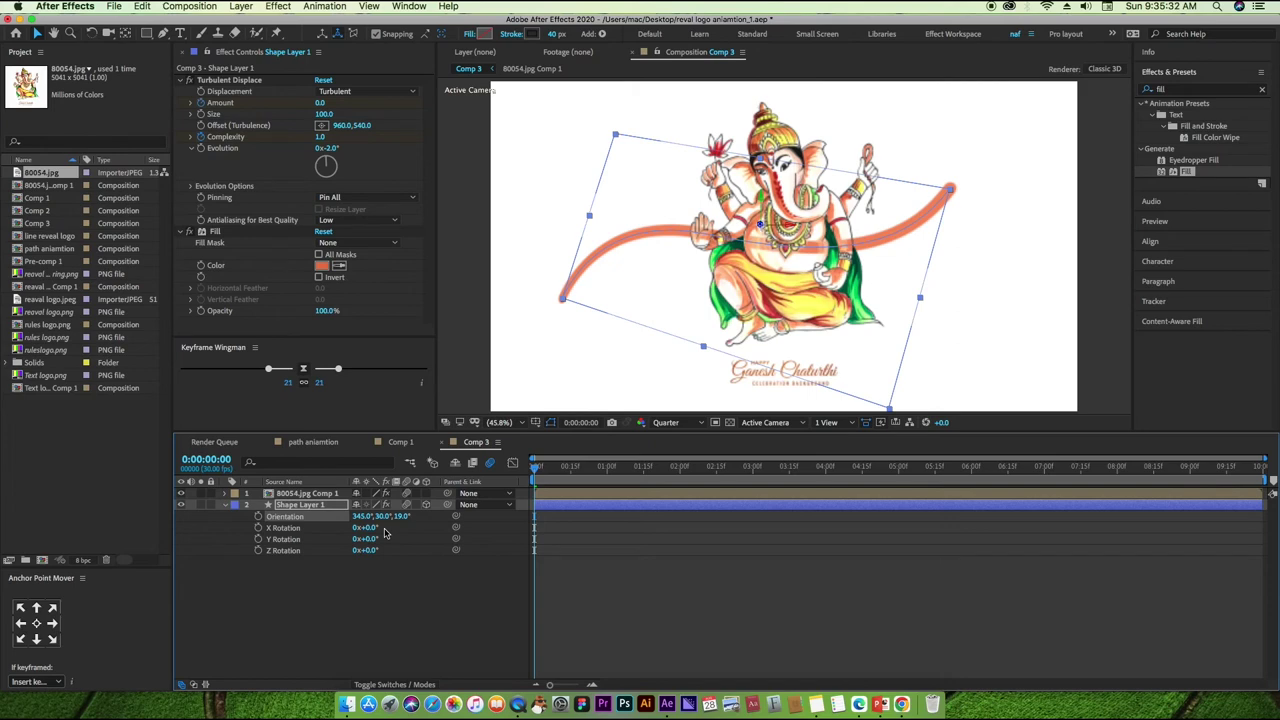
pyautogui.hotkey('ctrl', 'z')
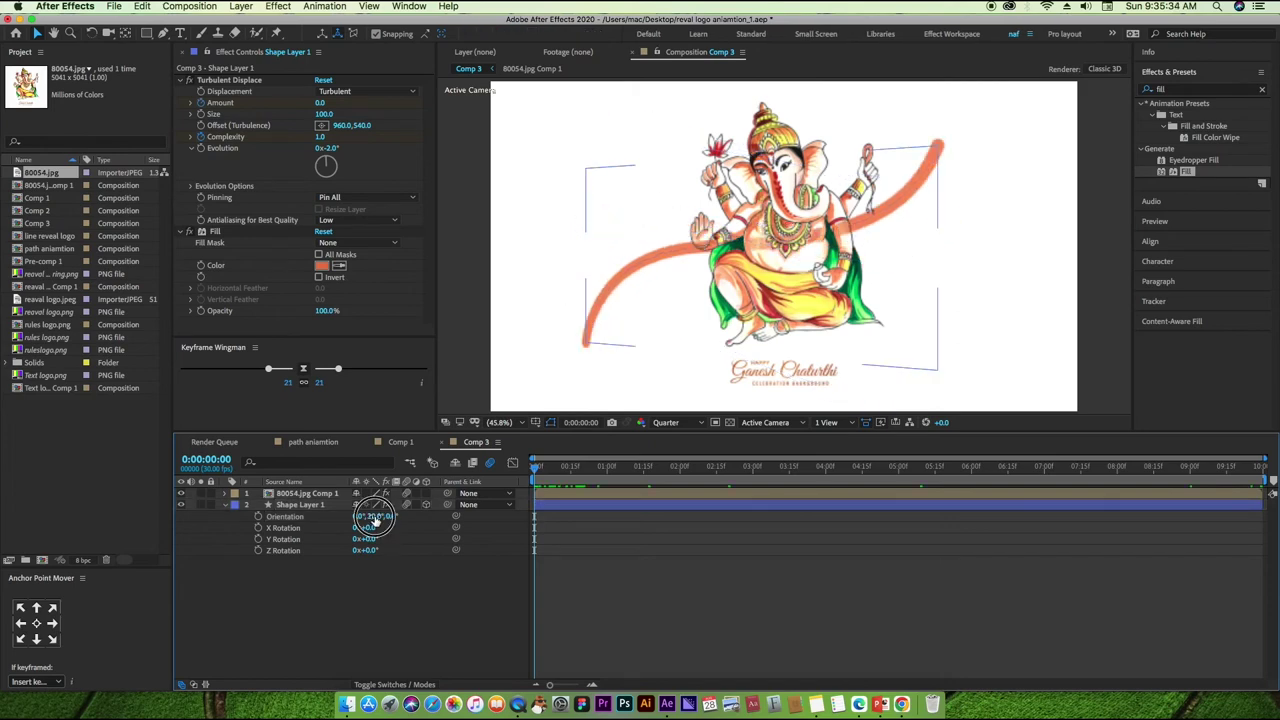
pyautogui.moveTo(372, 522); pyautogui.dragTo(402, 529)
pyautogui.press('cmd+z')
pyautogui.click(540, 490)
# Keyframe Orientation at 0°,30°,0° at the start and 0°,0°,0° at 9:29.
pyautogui.click(260, 517)
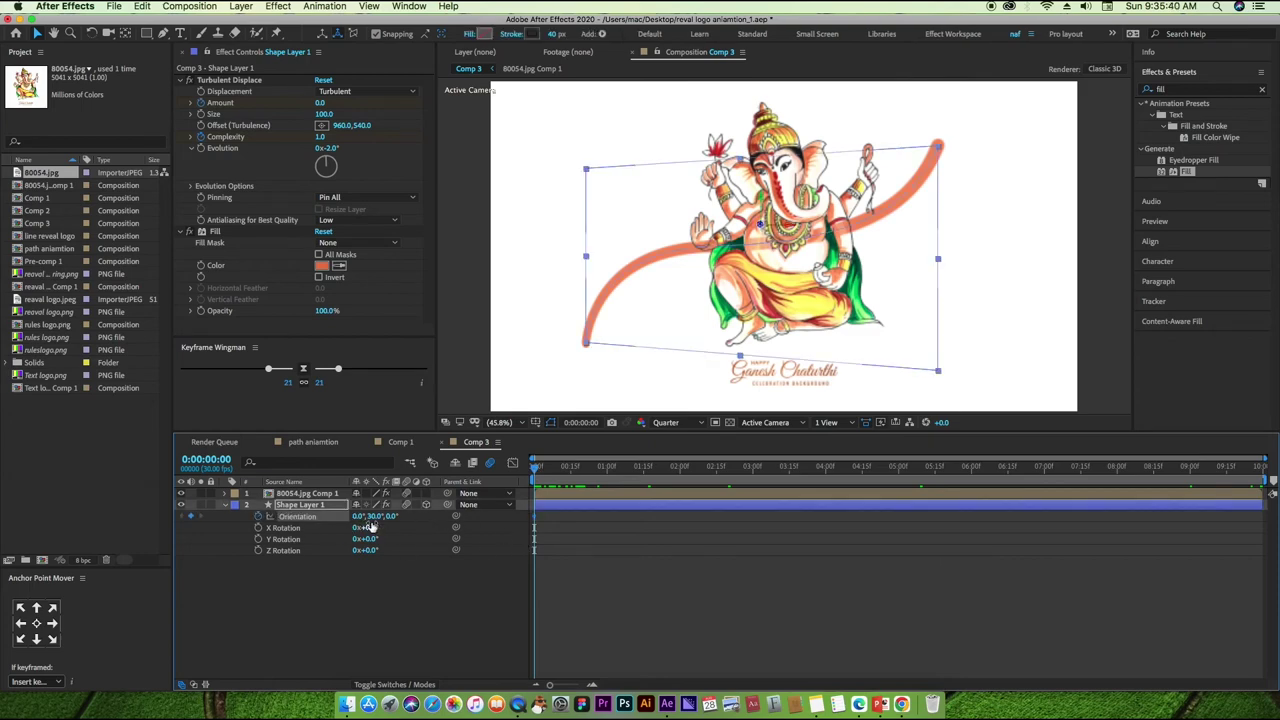
pyautogui.moveTo(535, 463); pyautogui.dragTo(1262, 479)
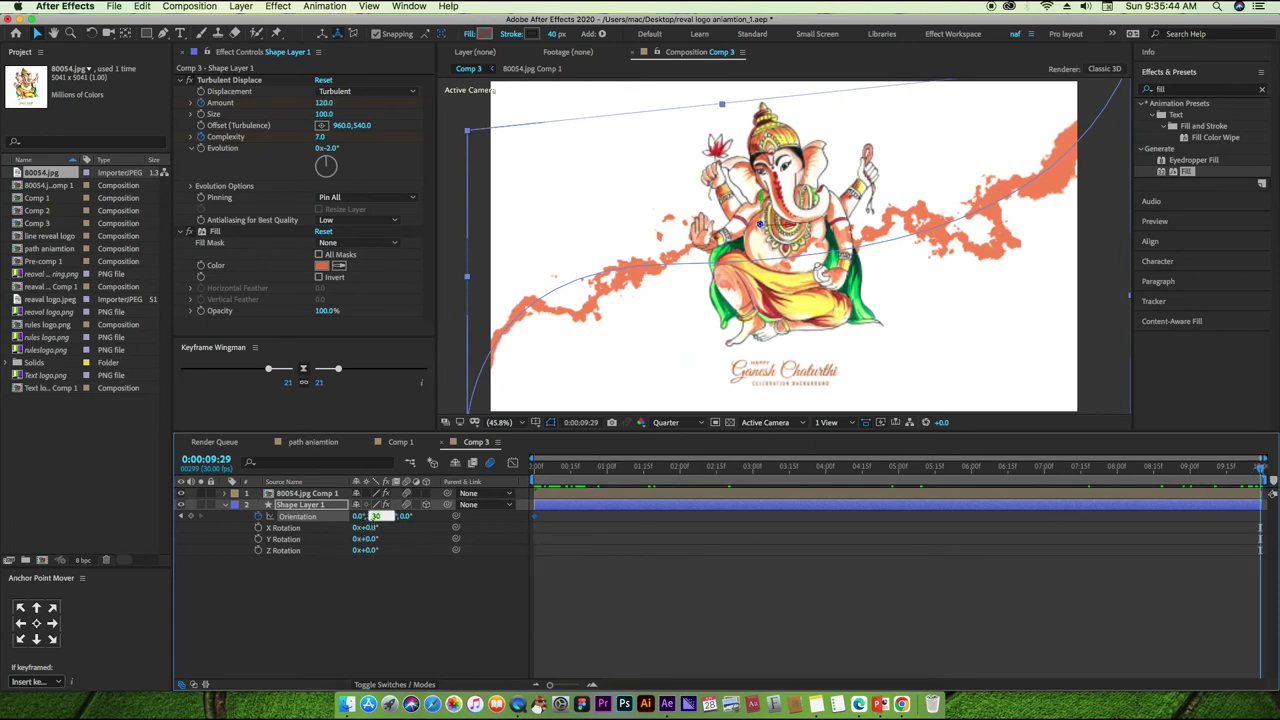
pyautogui.write('0')
pyautogui.press('Return')
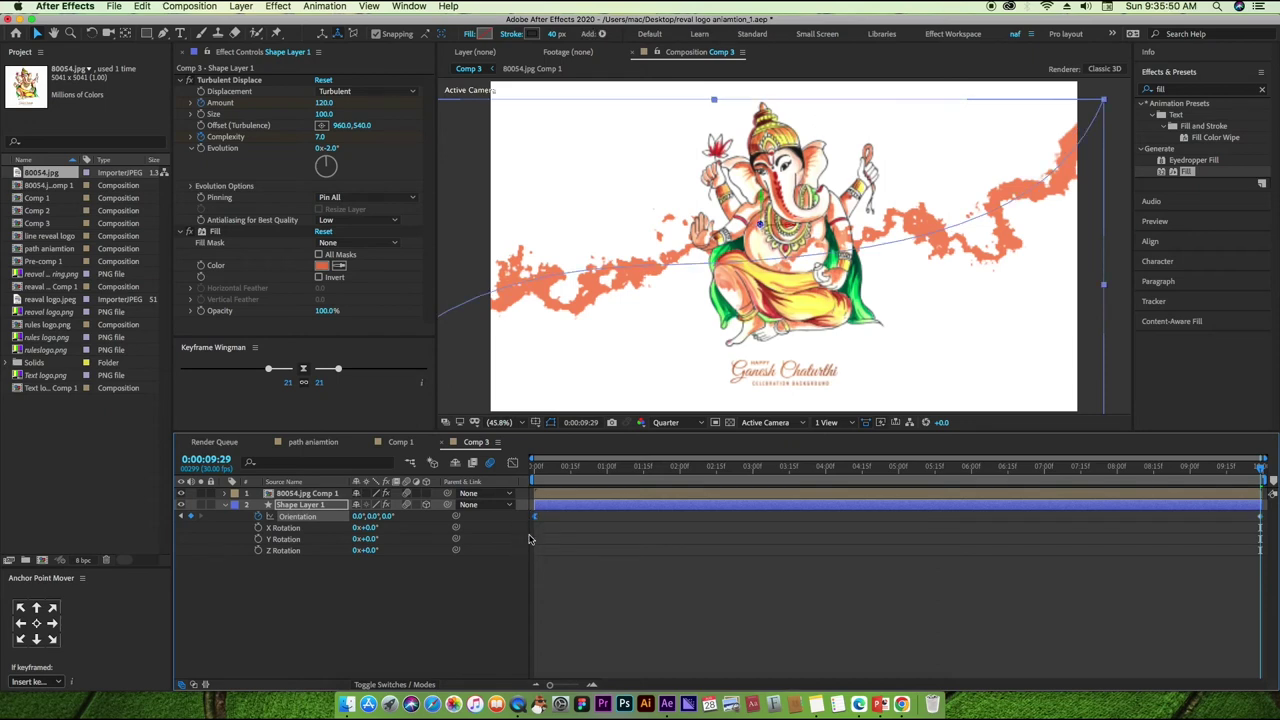
pyautogui.click(1259, 529)
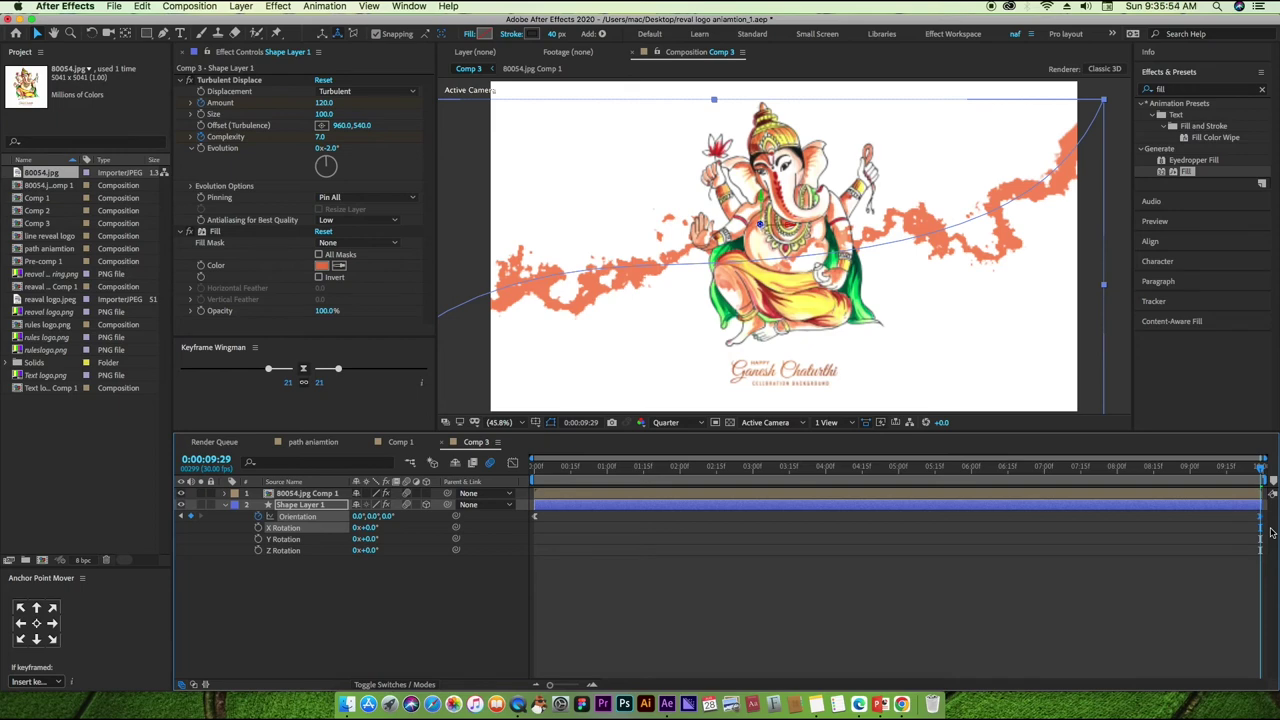
pyautogui.press('Home')
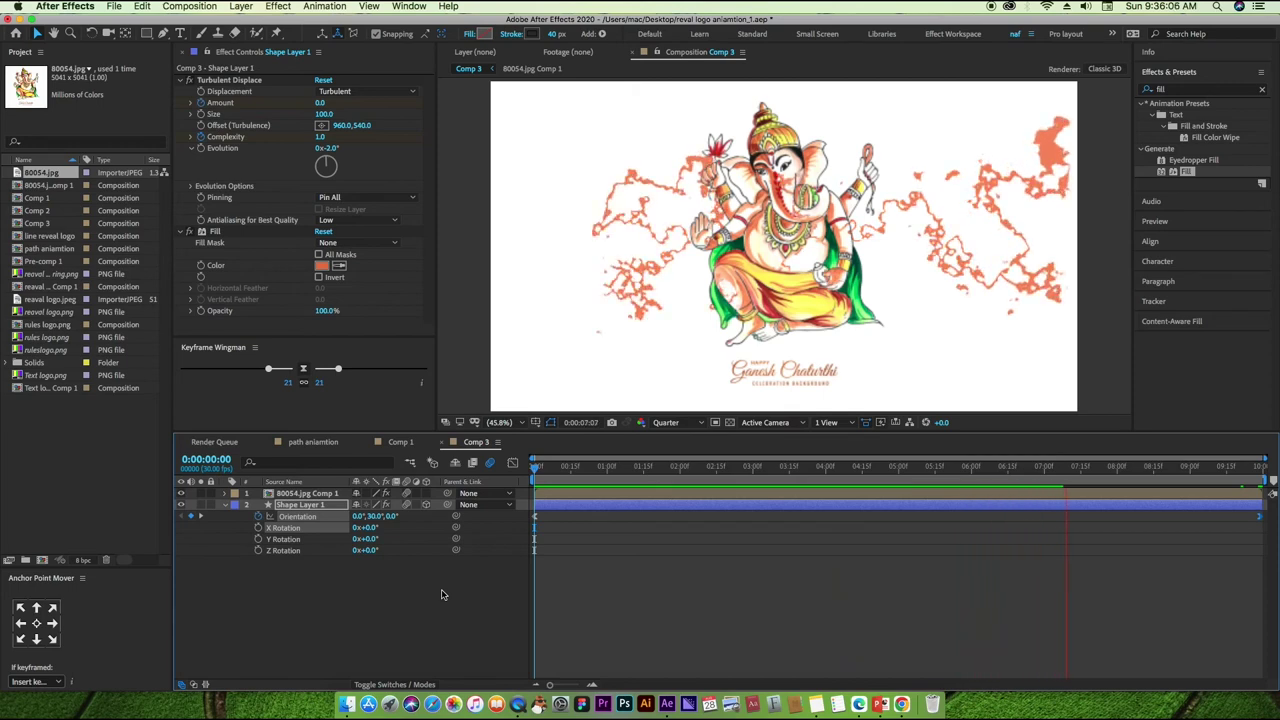
# Show keyframed properties with U, select both Trim Paths End keyframes, and view their speed graph.
pyautogui.press('space')
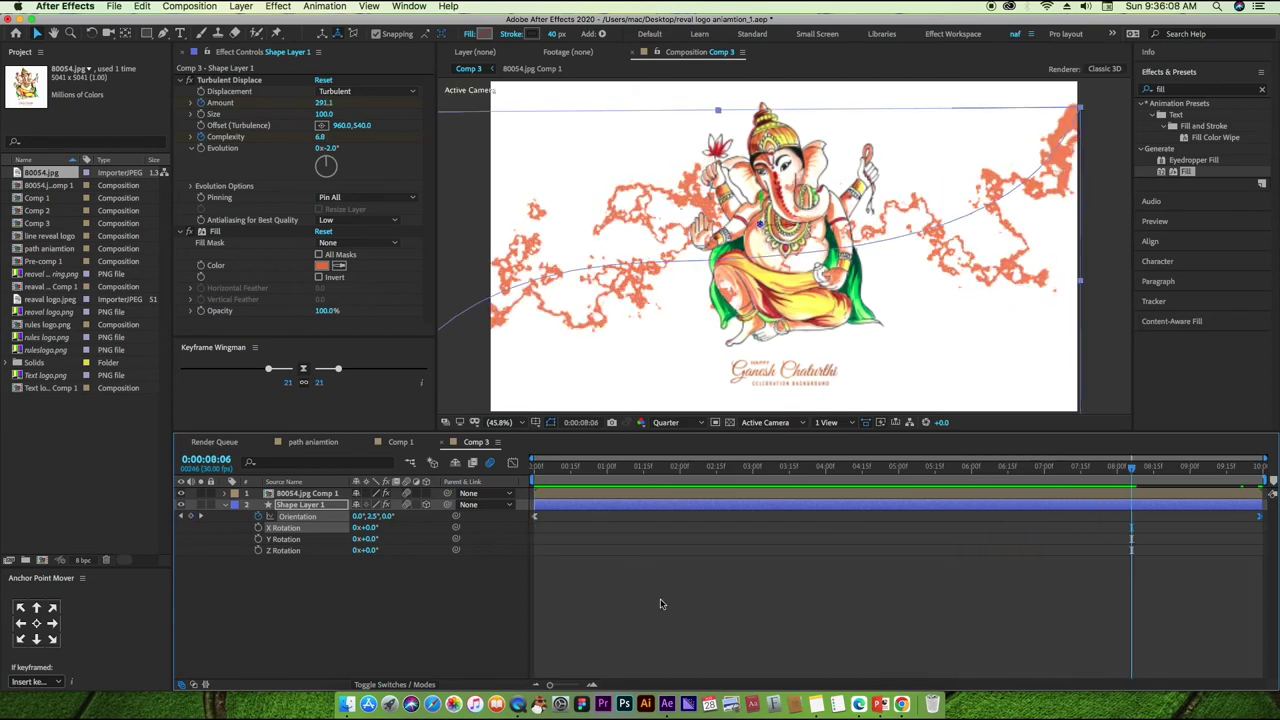
pyautogui.moveTo(1131, 467); pyautogui.dragTo(1256, 481)
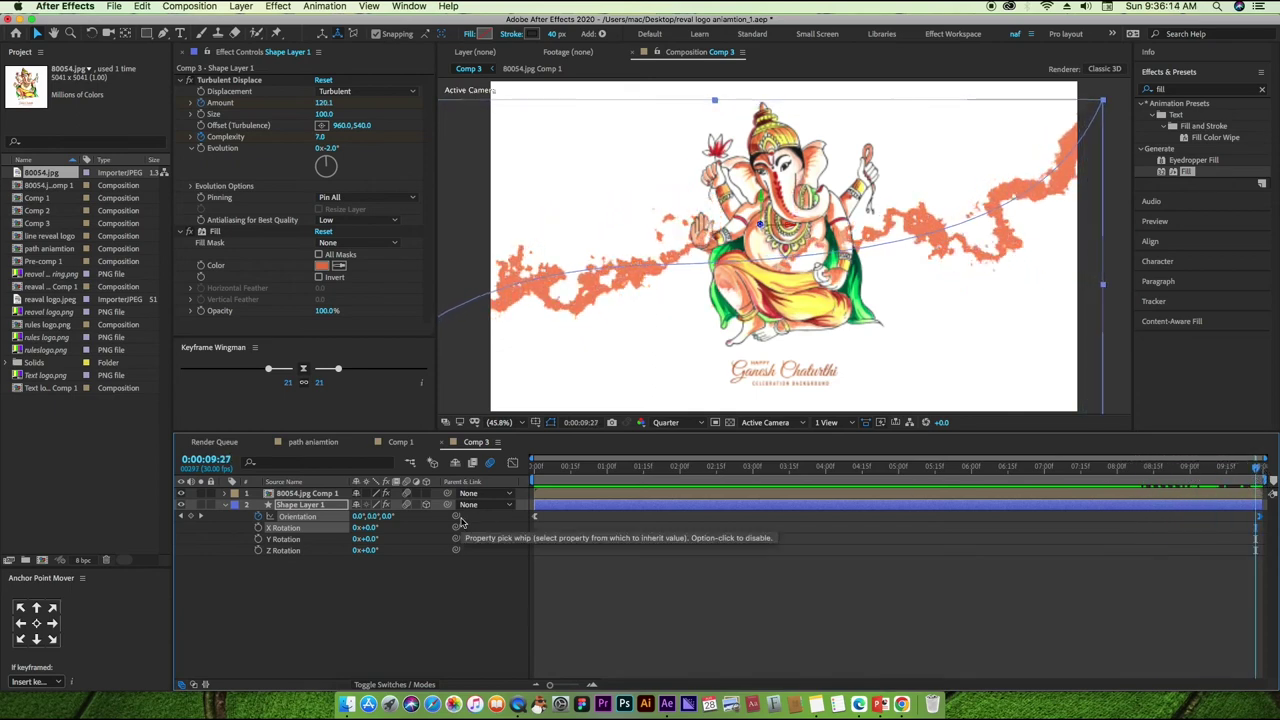
pyautogui.press('u')
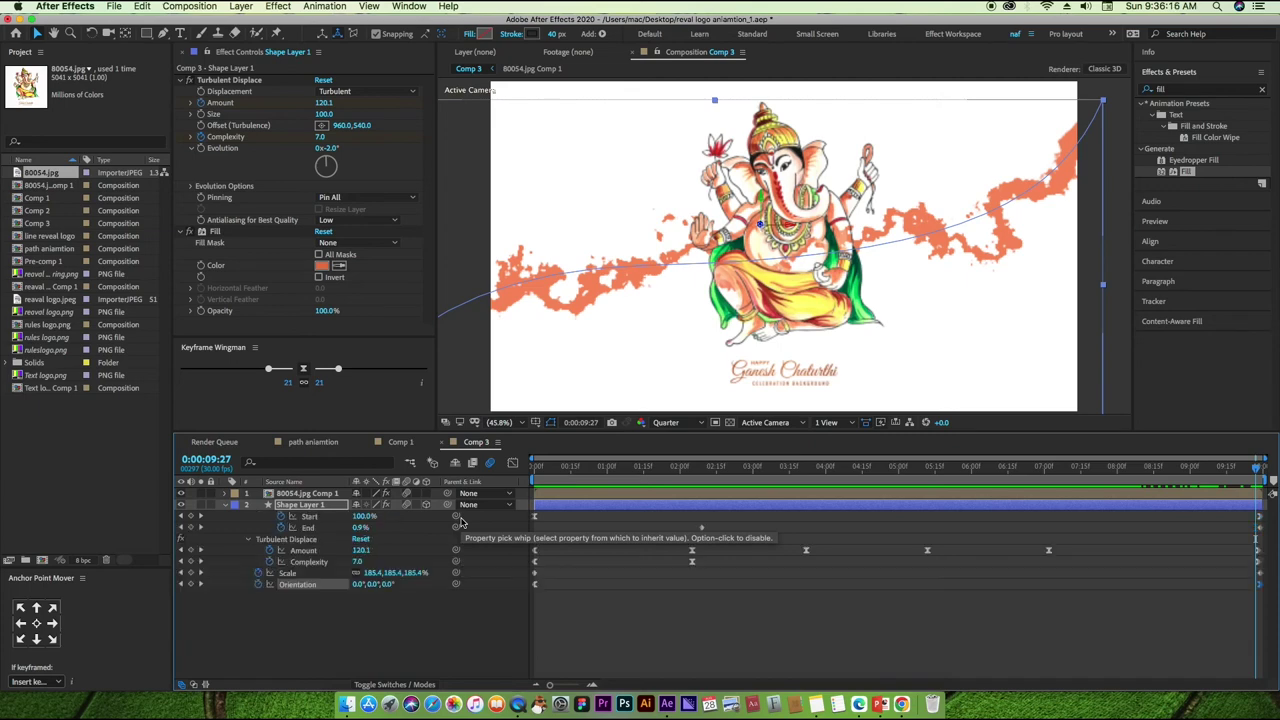
pyautogui.click(701, 527)
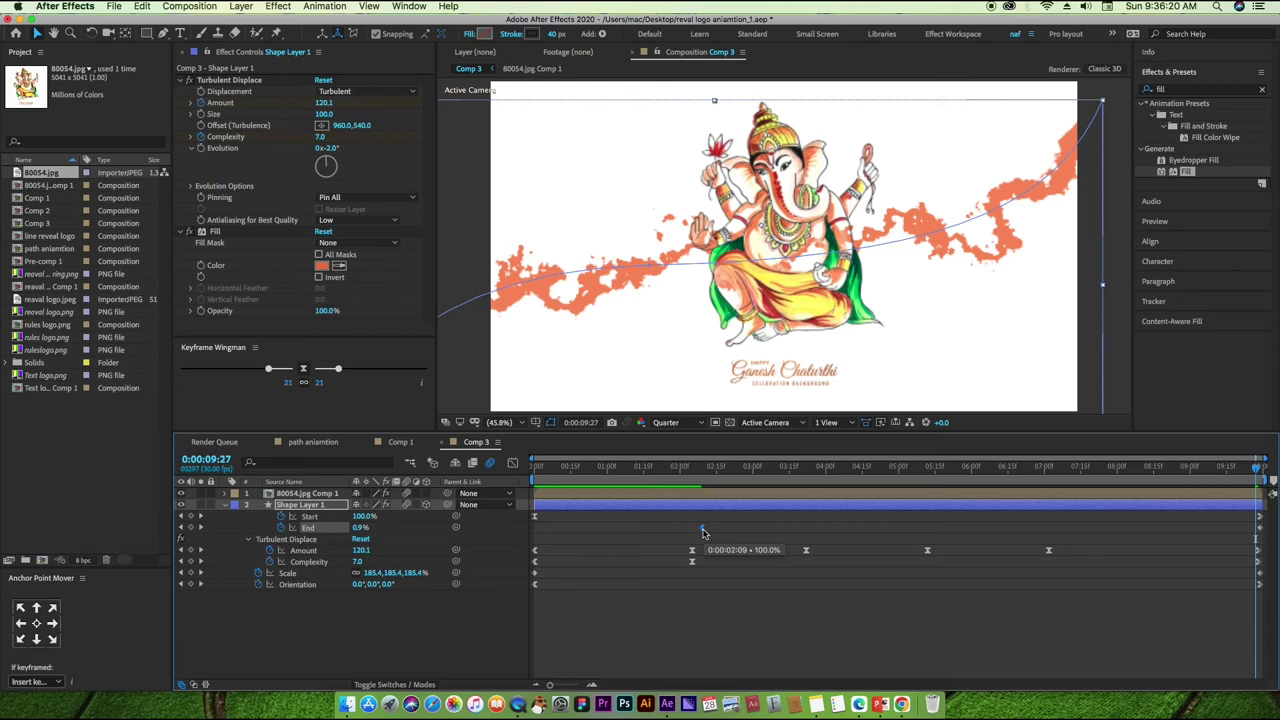
pyautogui.click(1260, 528)
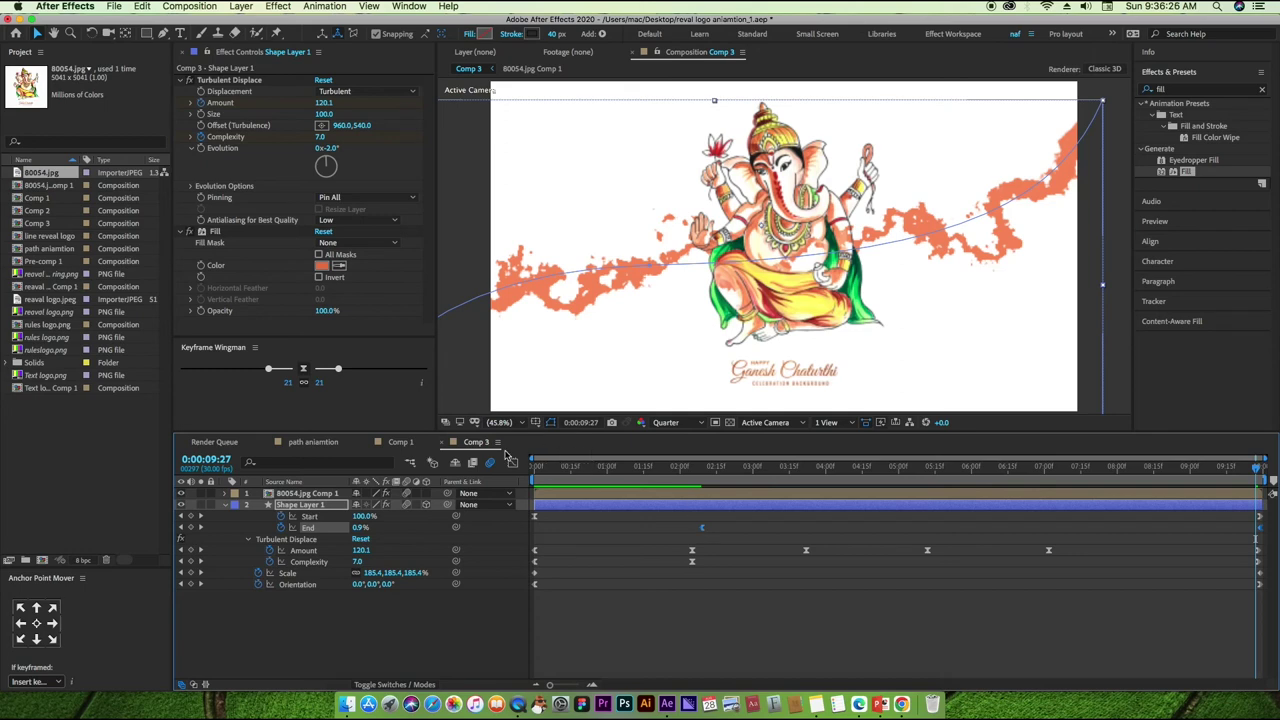
pyautogui.click(512, 463)
# Select the End keyframes on the speed graph and set their ease influence to 78.
pyautogui.moveTo(860, 508); pyautogui.dragTo(580, 550)
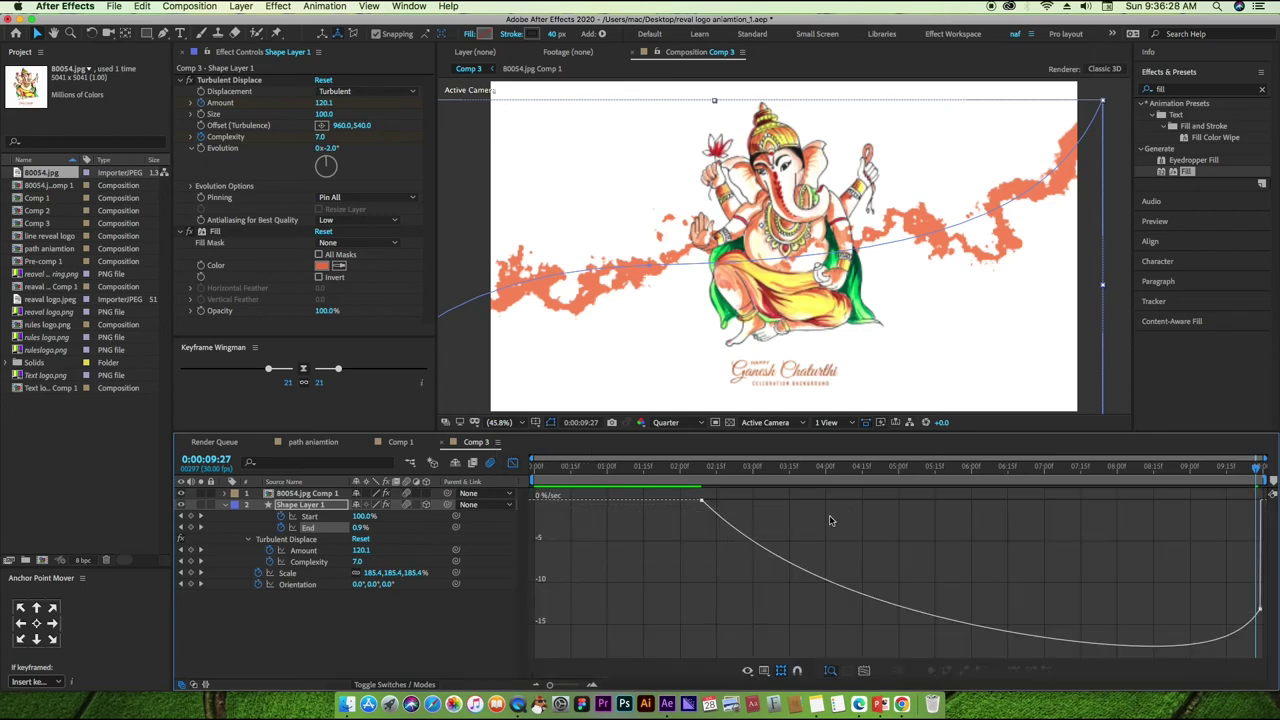
pyautogui.moveTo(840, 490)
pyautogui.mouseDown()
pyautogui.moveTo(588, 540)
pyautogui.moveTo(555, 583)
pyautogui.mouseUp()
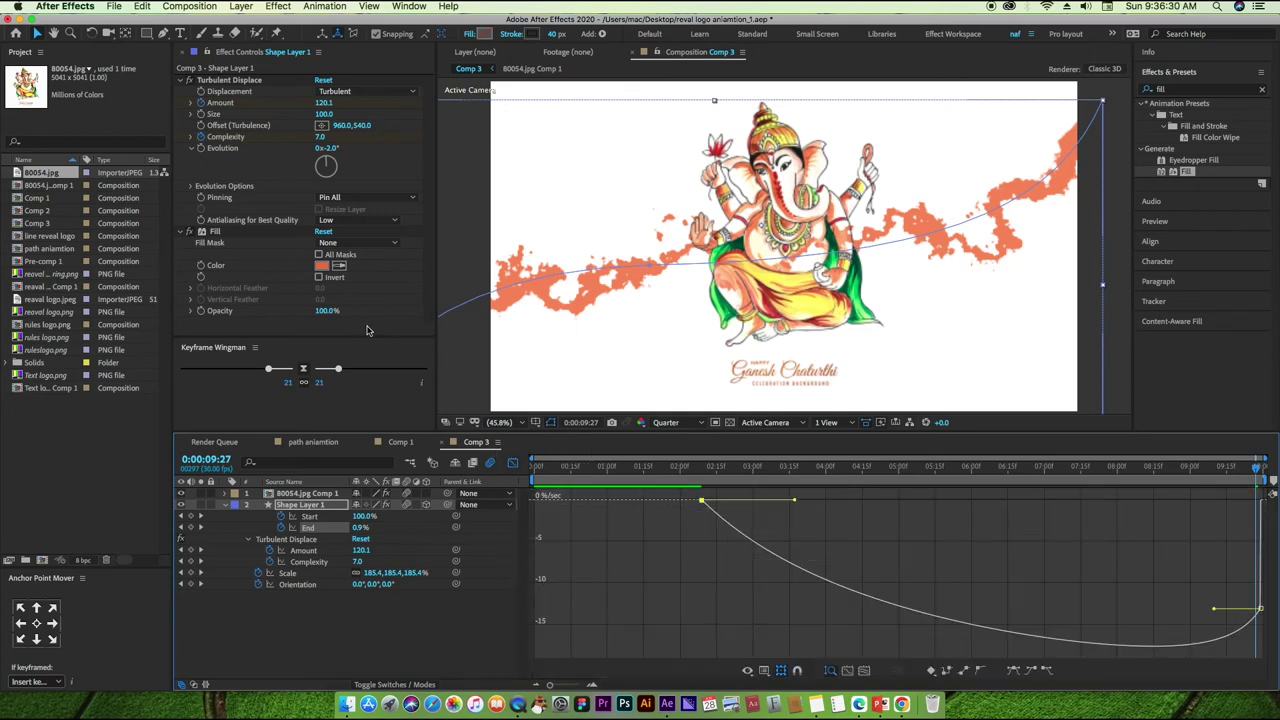
pyautogui.moveTo(337, 369); pyautogui.dragTo(402, 370)
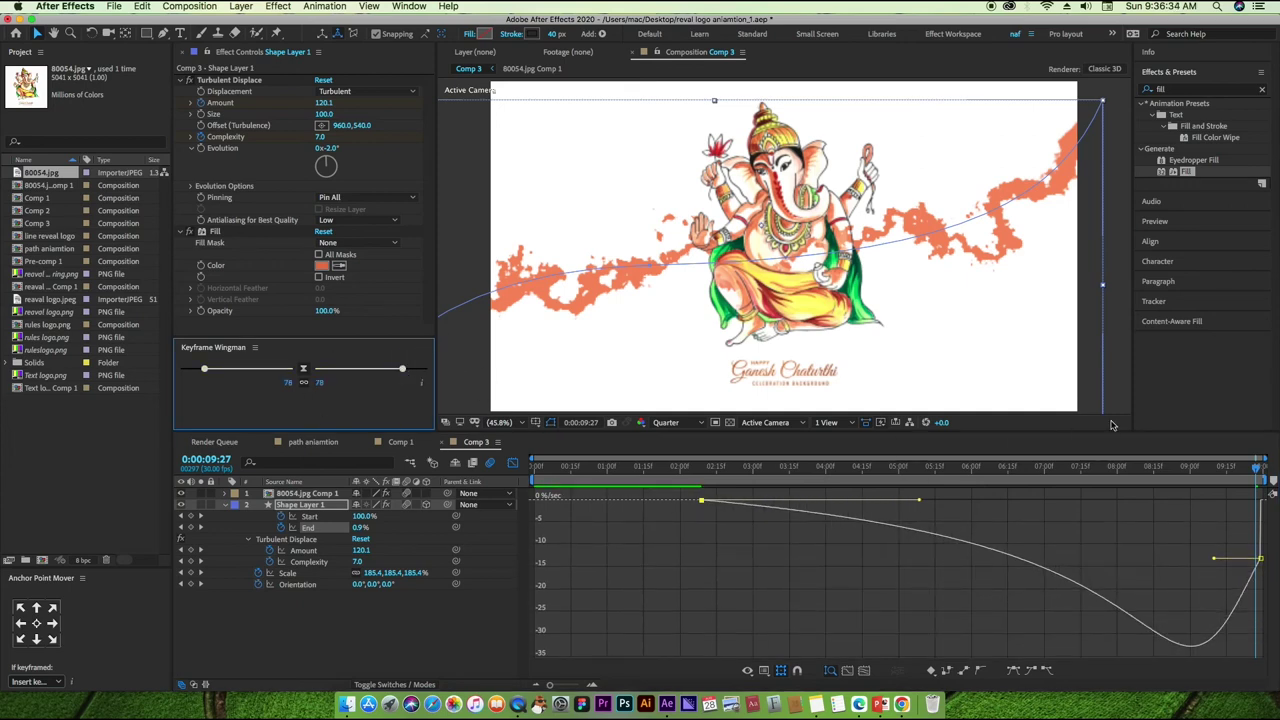
# Preview the eased stroke animation from the start.
pyautogui.moveTo(1243, 470); pyautogui.dragTo(533, 470)
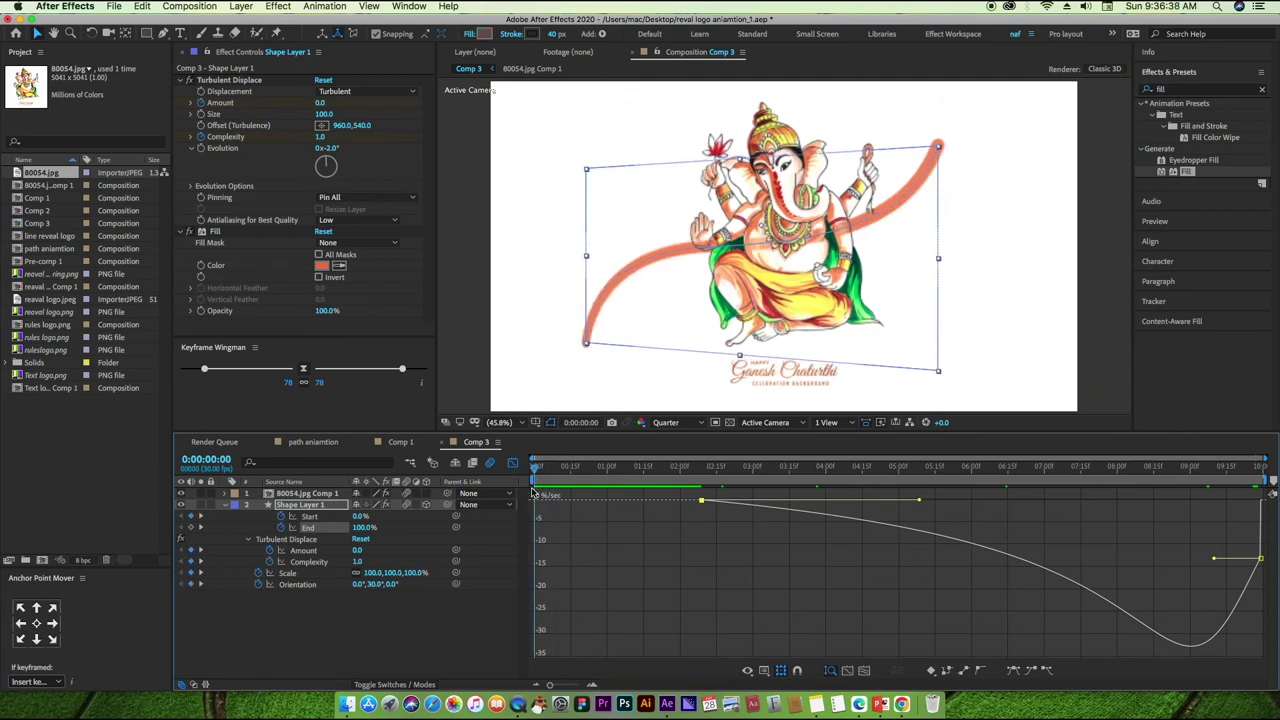
pyautogui.press('space')
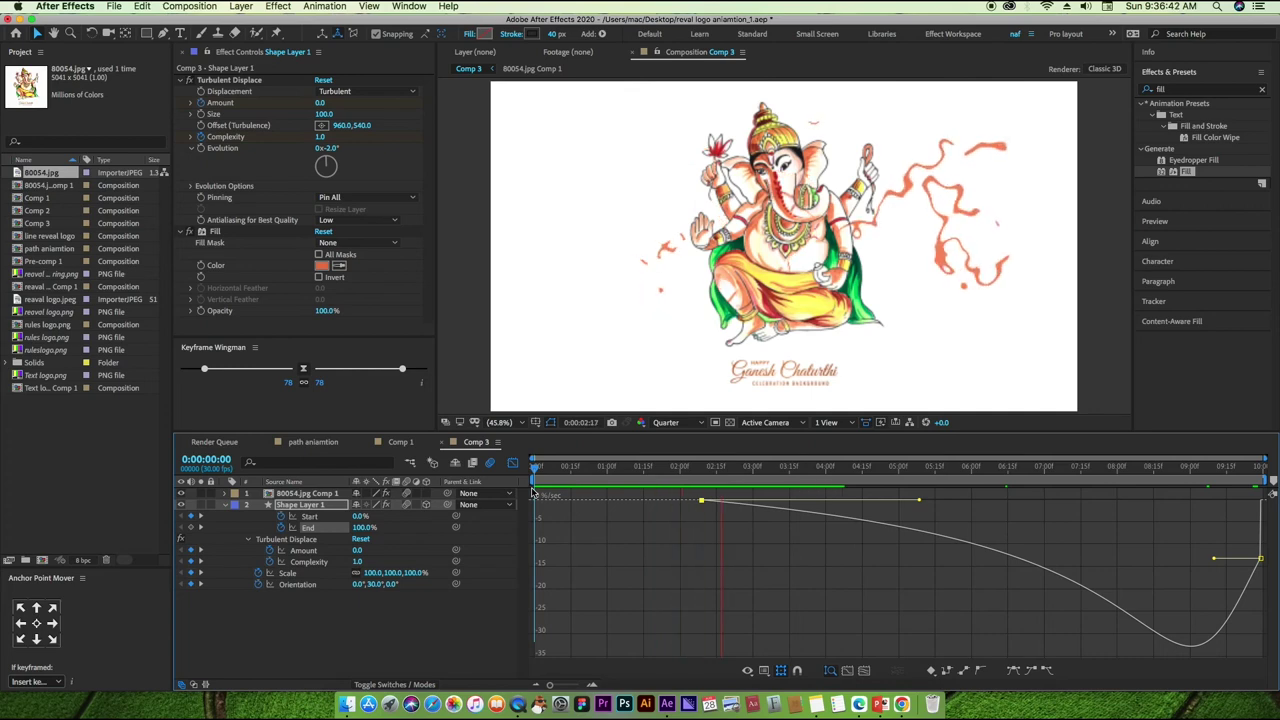
pyautogui.press('space')
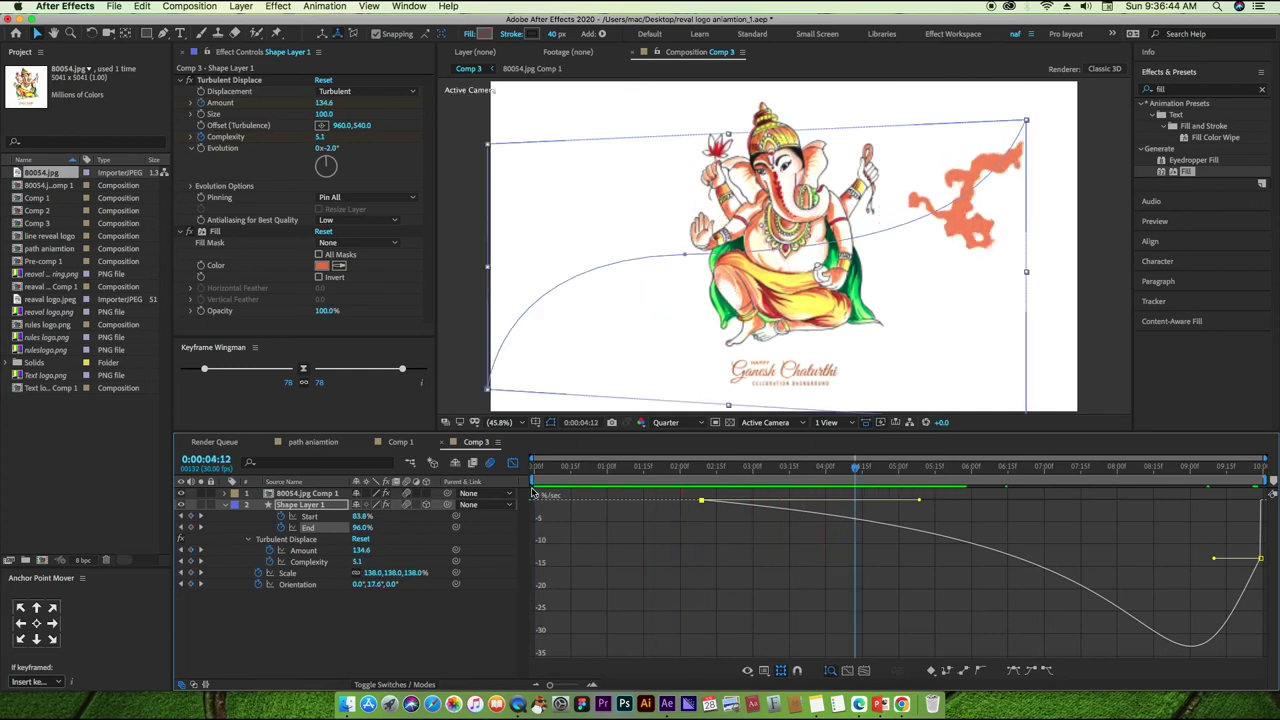
pyautogui.moveTo(857, 467); pyautogui.dragTo(1210, 479)
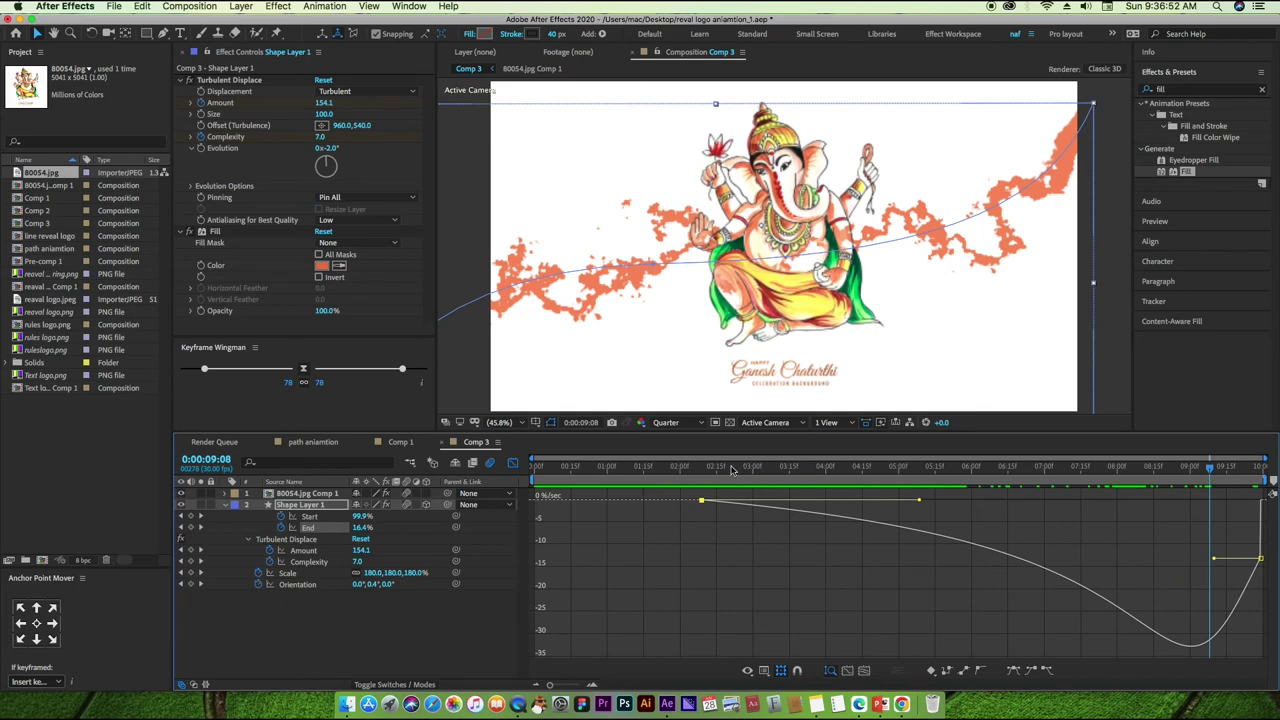
pyautogui.click(668, 422)
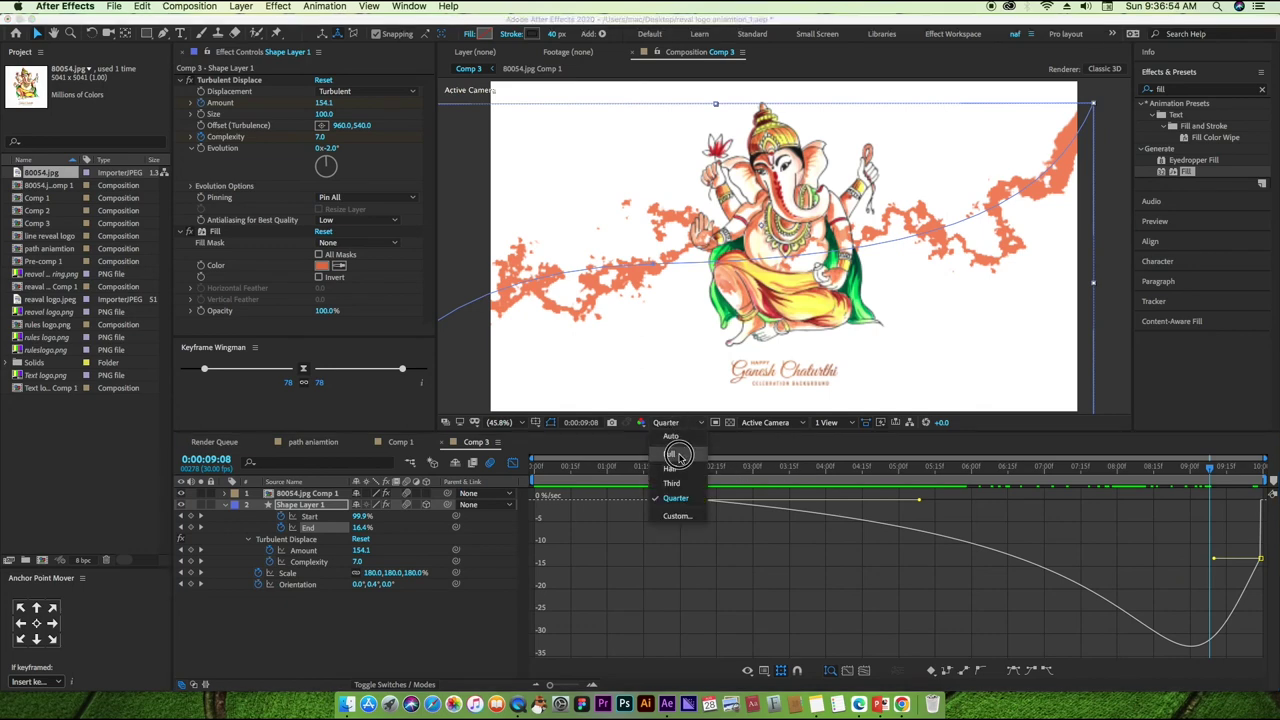
# Set the viewer to Full resolution, jump to the first frame, and return to the layer keyframe view.
pyautogui.click(678, 455)
pyautogui.press('Home')
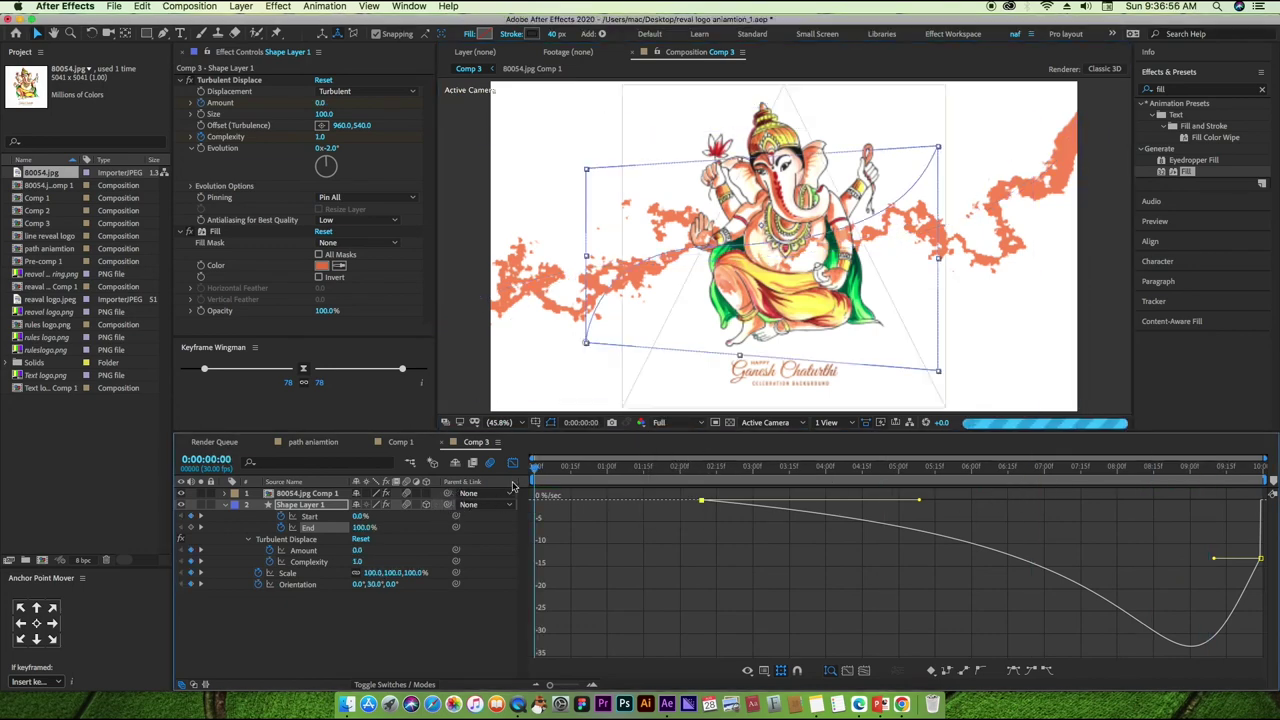
pyautogui.click(512, 462)
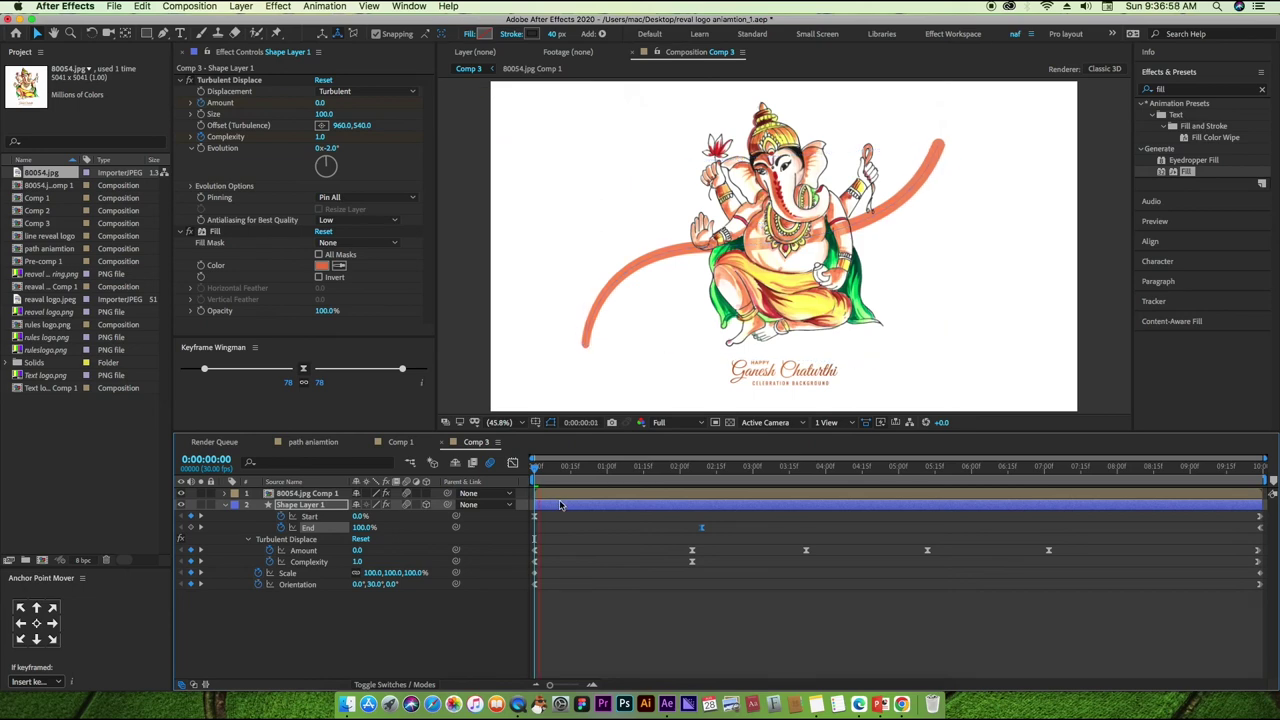